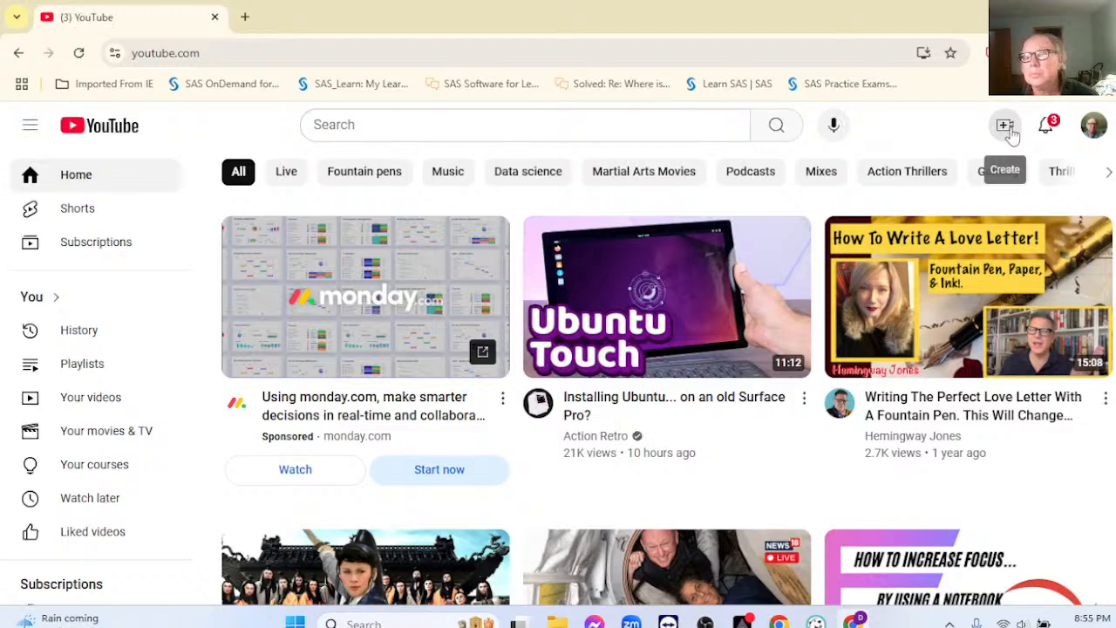
Step: Open the live control room of the scheduled DUCKDB BABY IV stream in YouTube Studio
left_click(1008, 127)
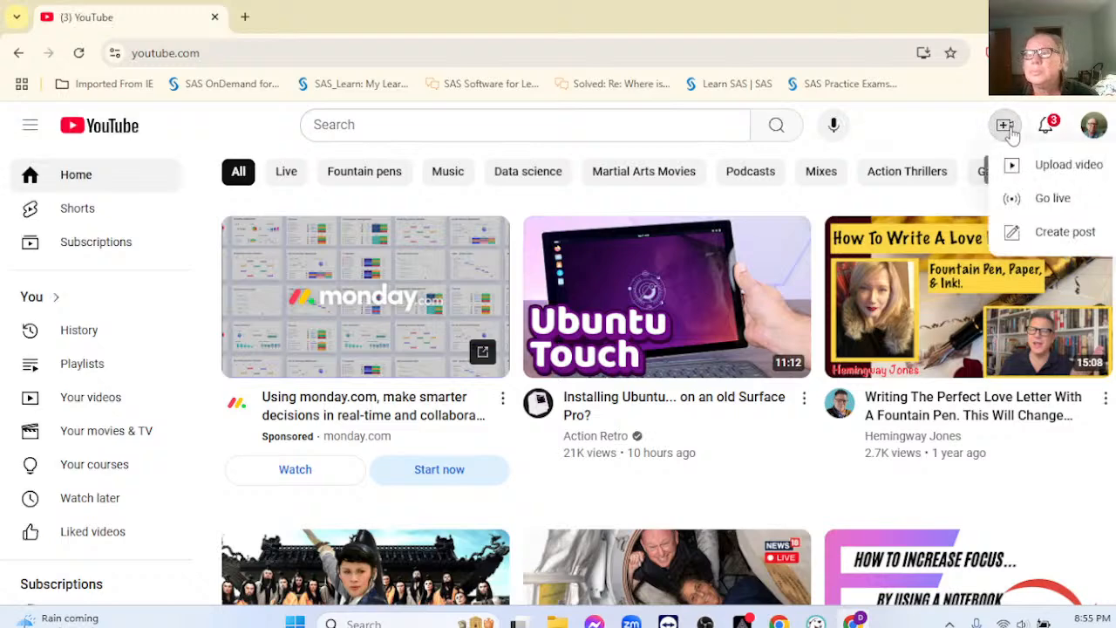
left_click(1040, 202)
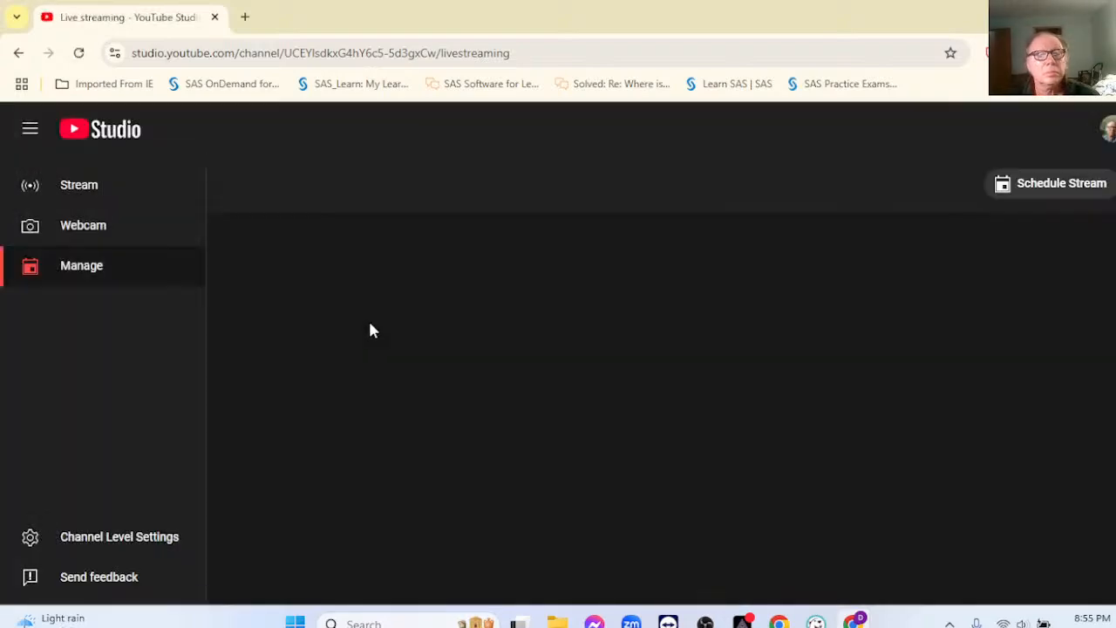
left_click(422, 319)
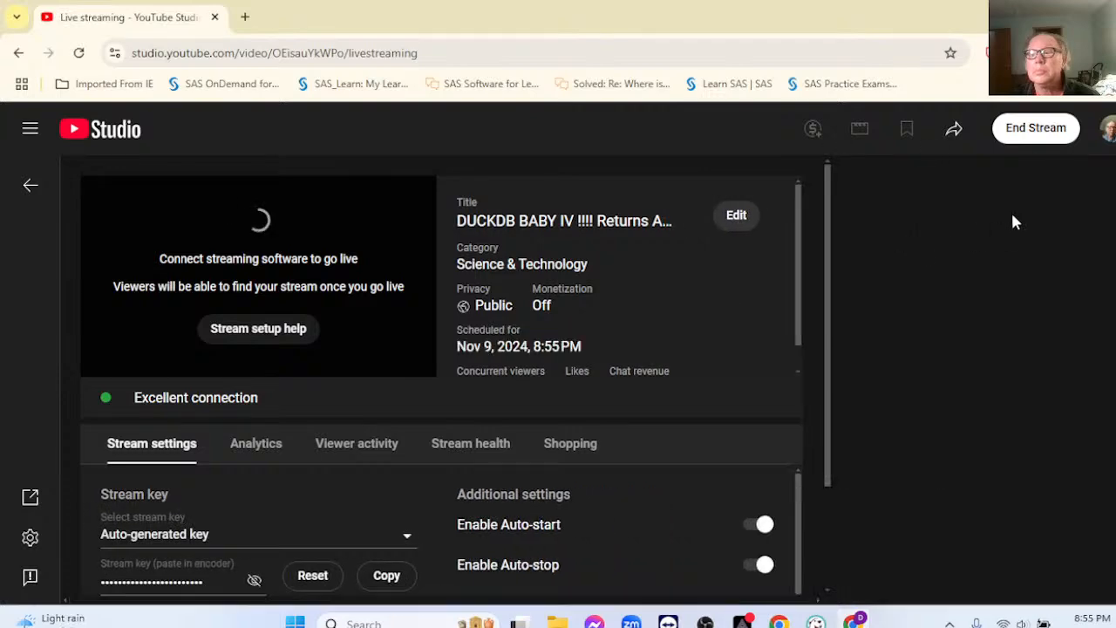
Step: Pop out the stream's live chat, minimize the Studio window, and park the chat as a narrow full-height window at the desktop's edge
left_click(1110, 174)
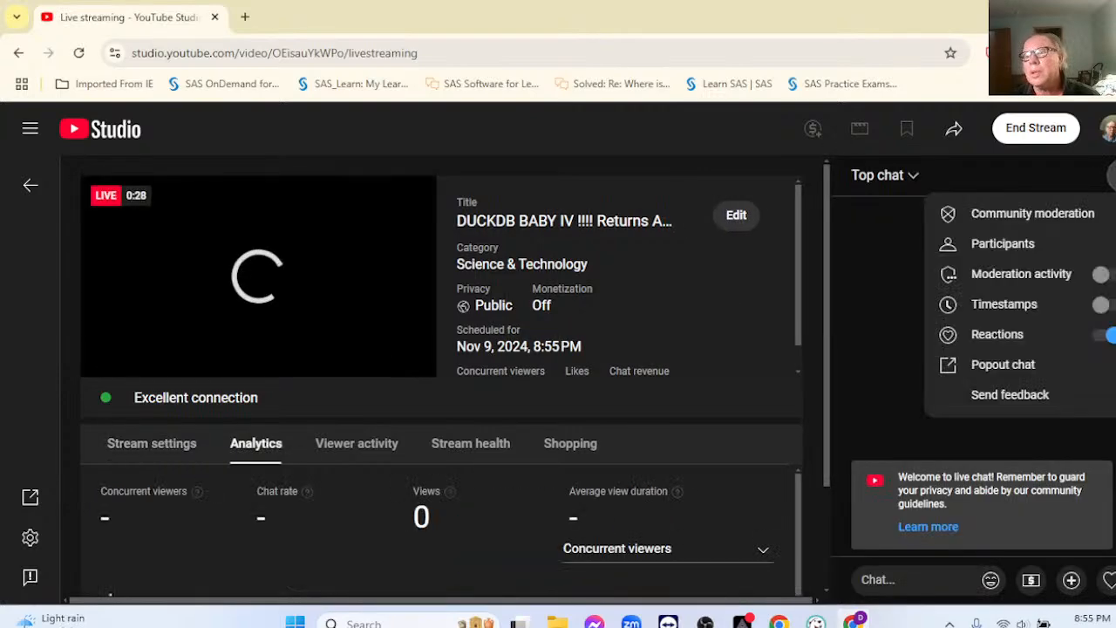
left_click(1046, 373)
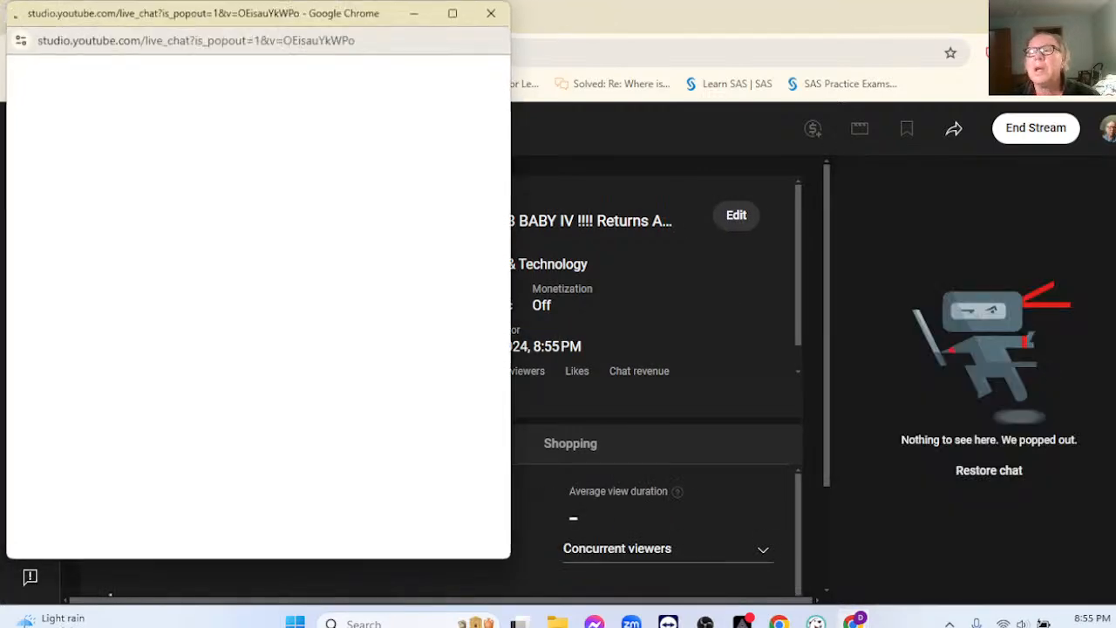
left_click(1019, 13)
left_click_drag(245, 16, 864, 39)
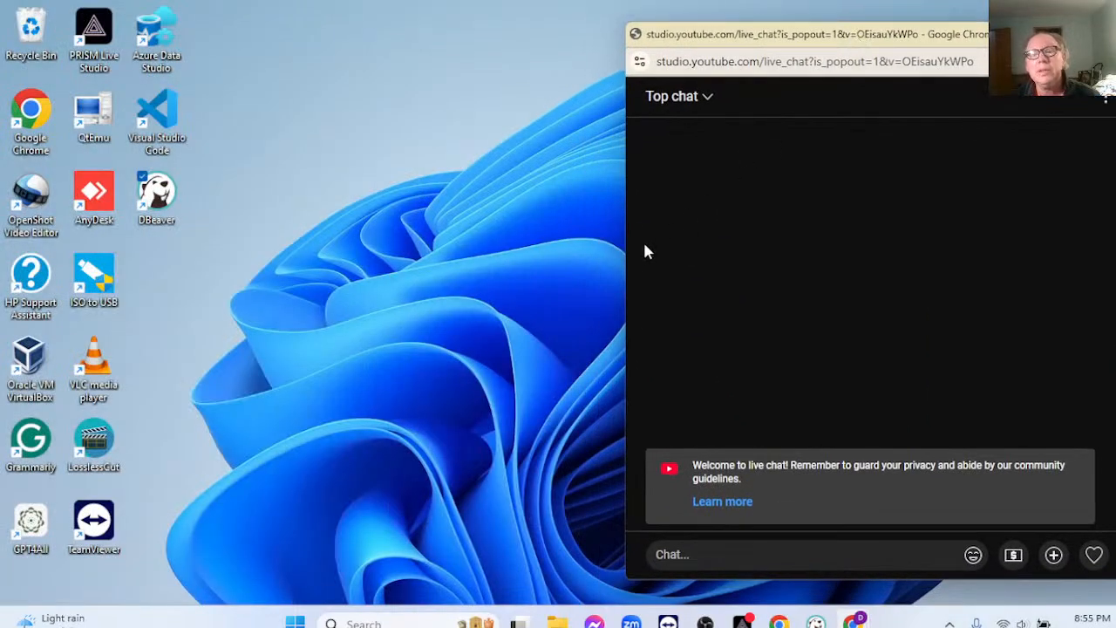
left_click_drag(625, 264, 895, 325)
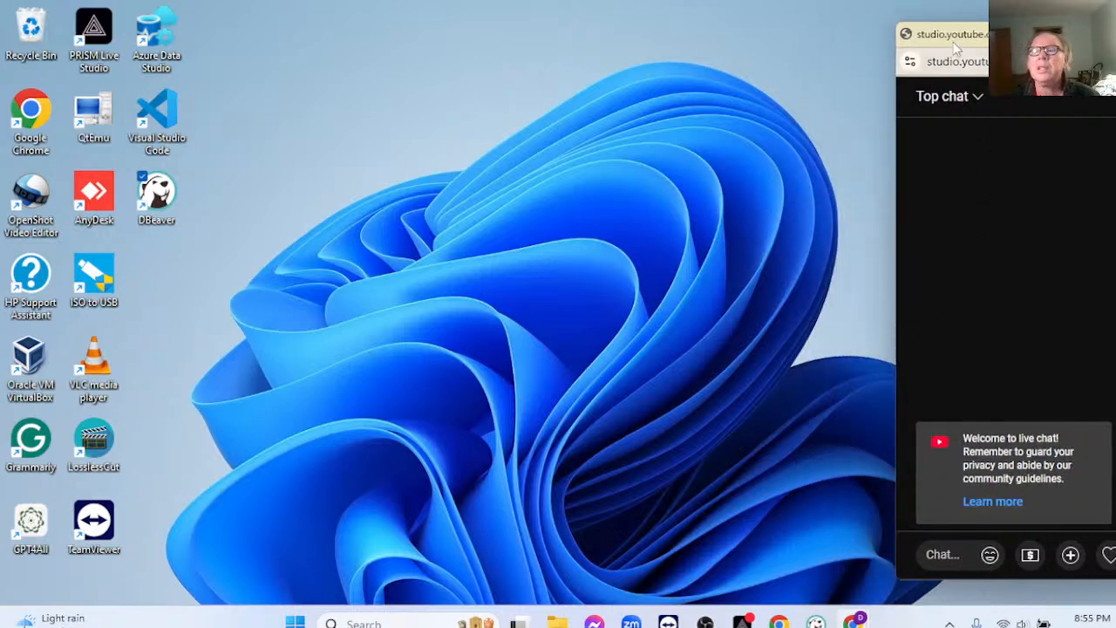
left_click_drag(957, 38, 967, 23)
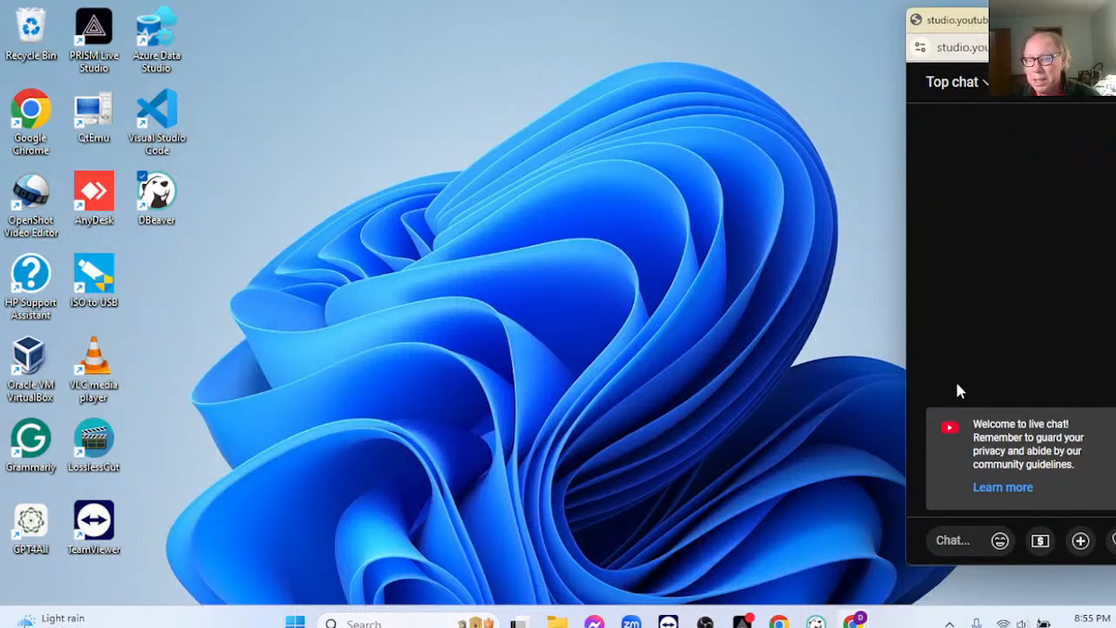
left_click_drag(1026, 567, 1025, 611)
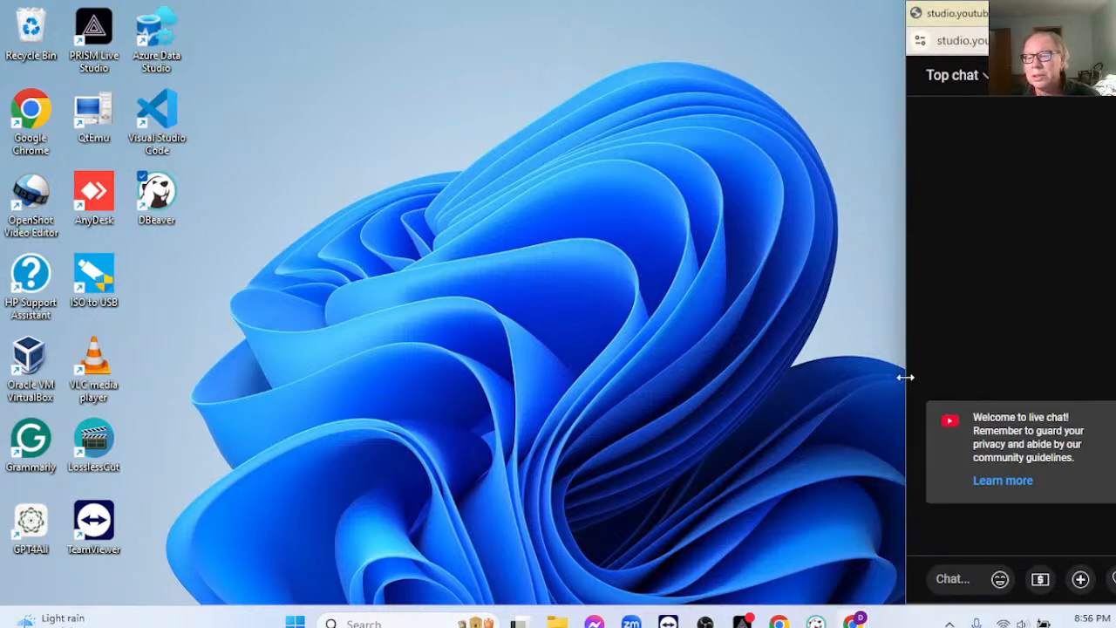
left_click_drag(907, 381, 946, 394)
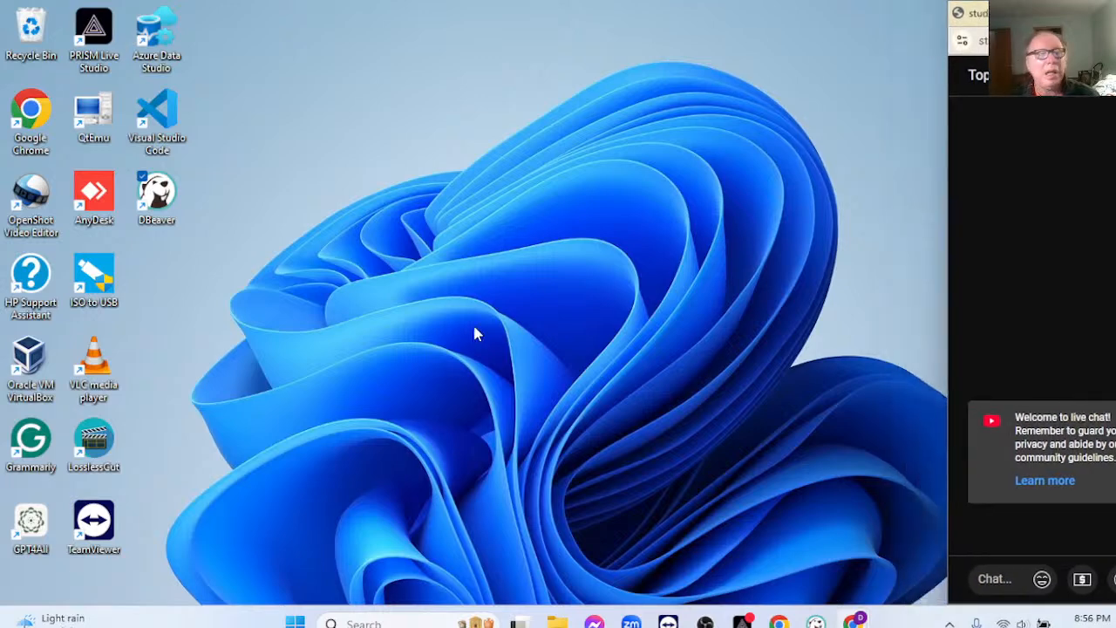
double_click(157, 196)
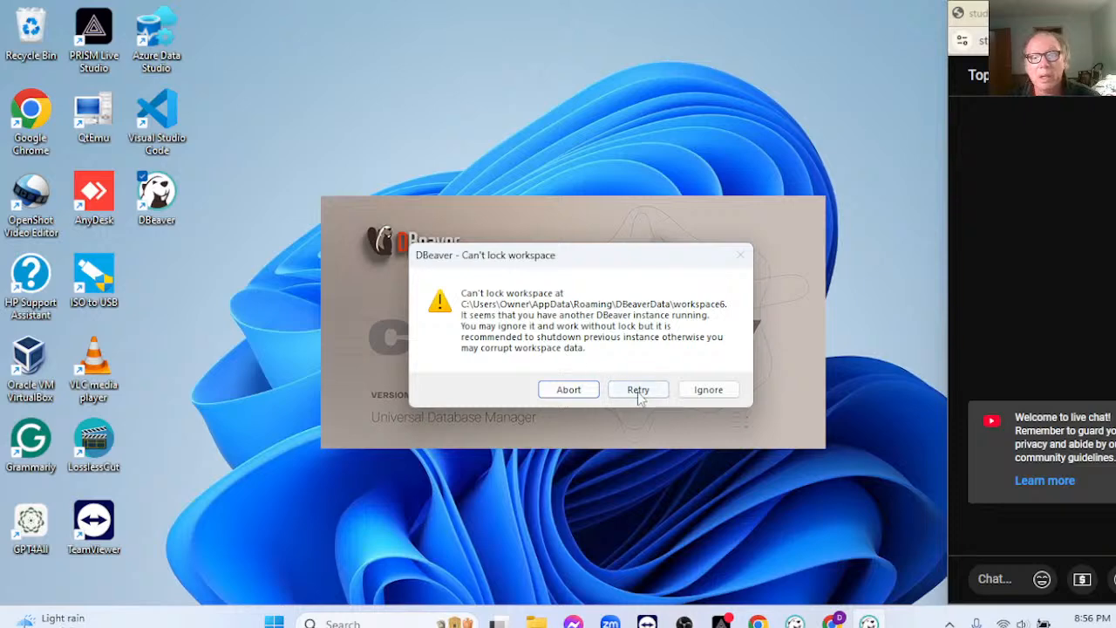
left_click(688, 391)
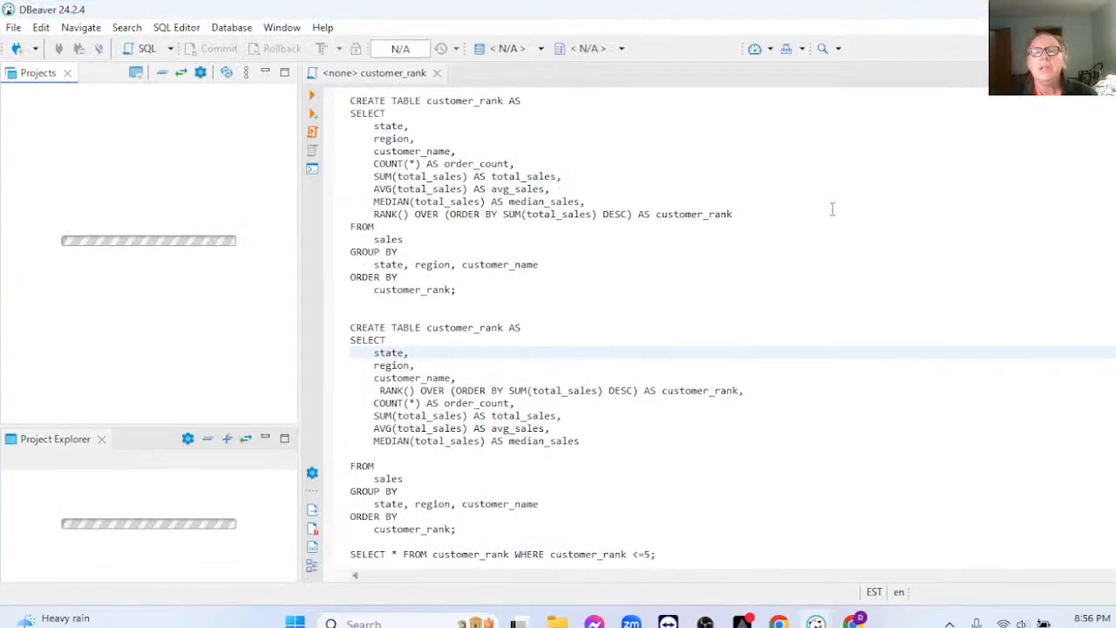
left_click(1097, 10)
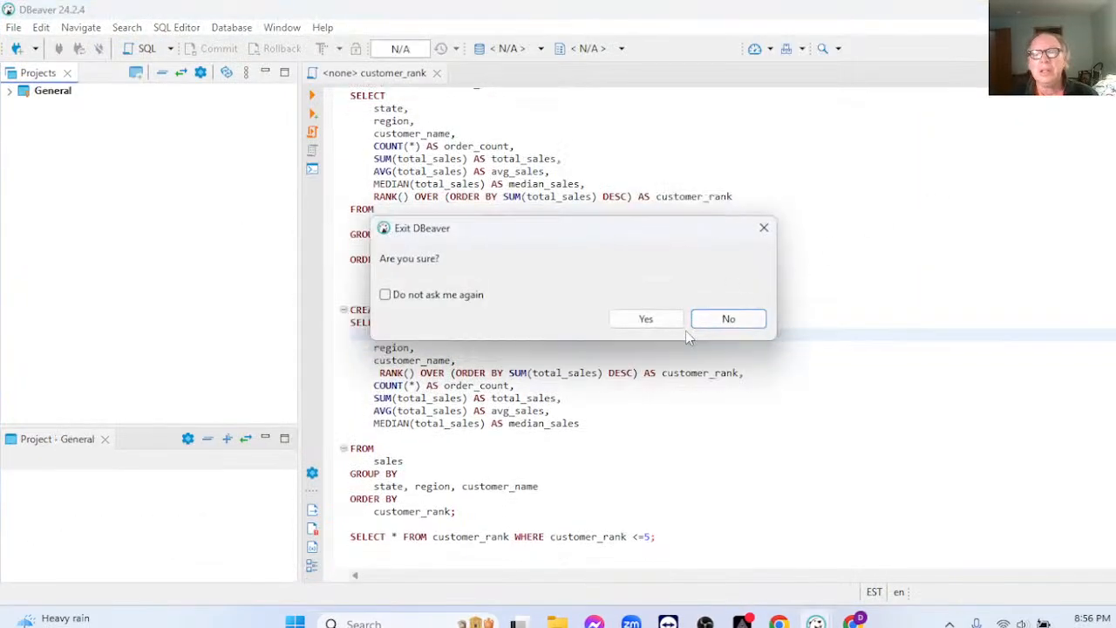
left_click(646, 317)
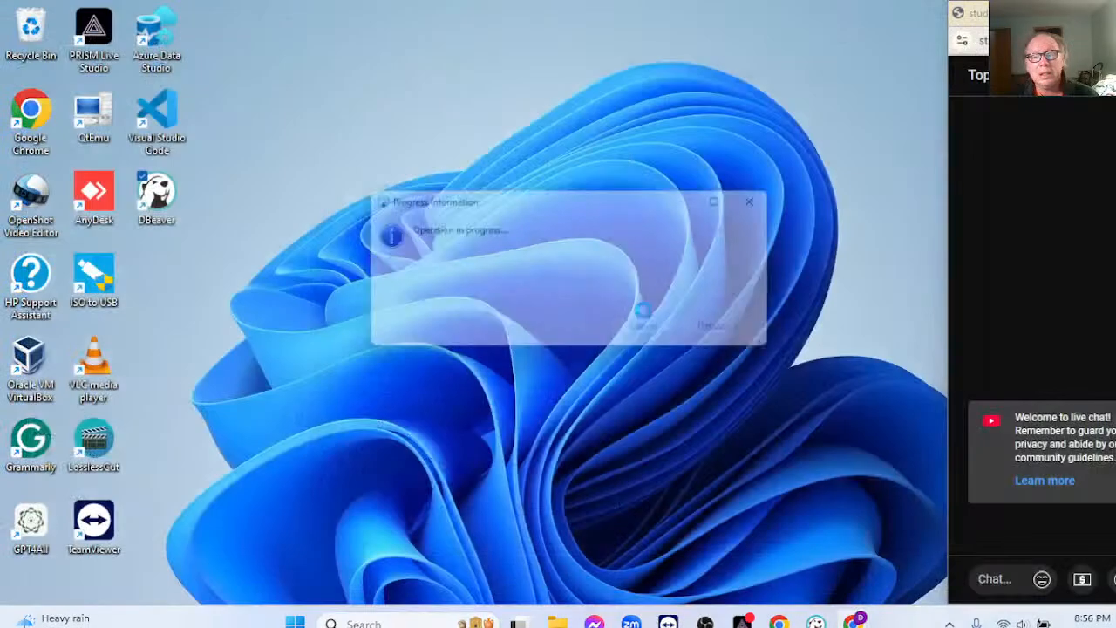
left_click(628, 305)
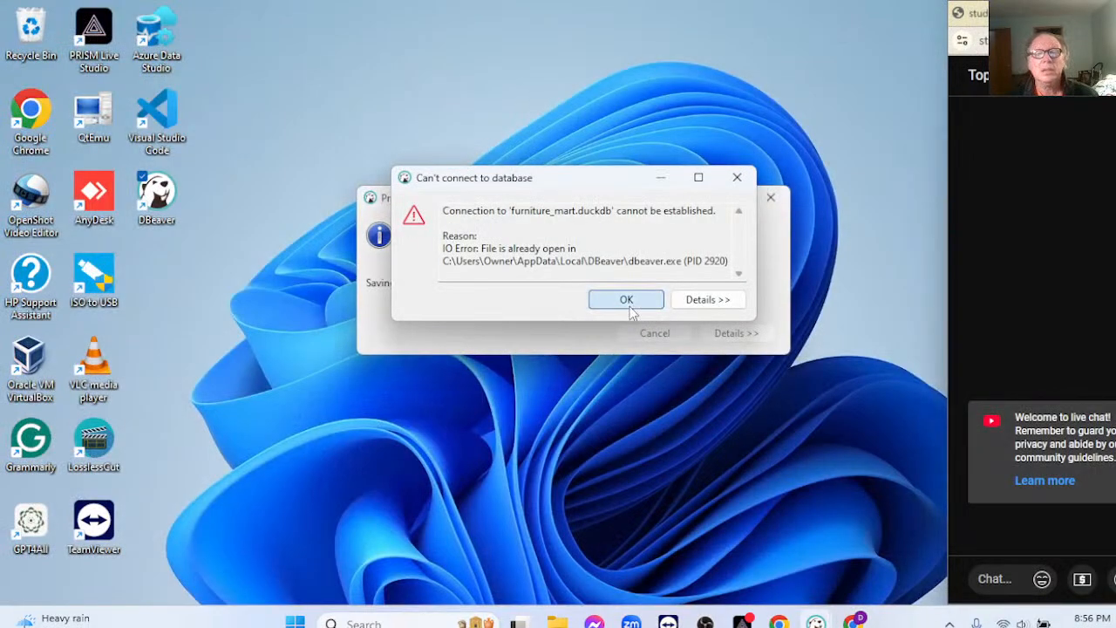
Step: Switch to the DBeaver window that is already running and start a new DuckDB connection
mouse_move(850, 621)
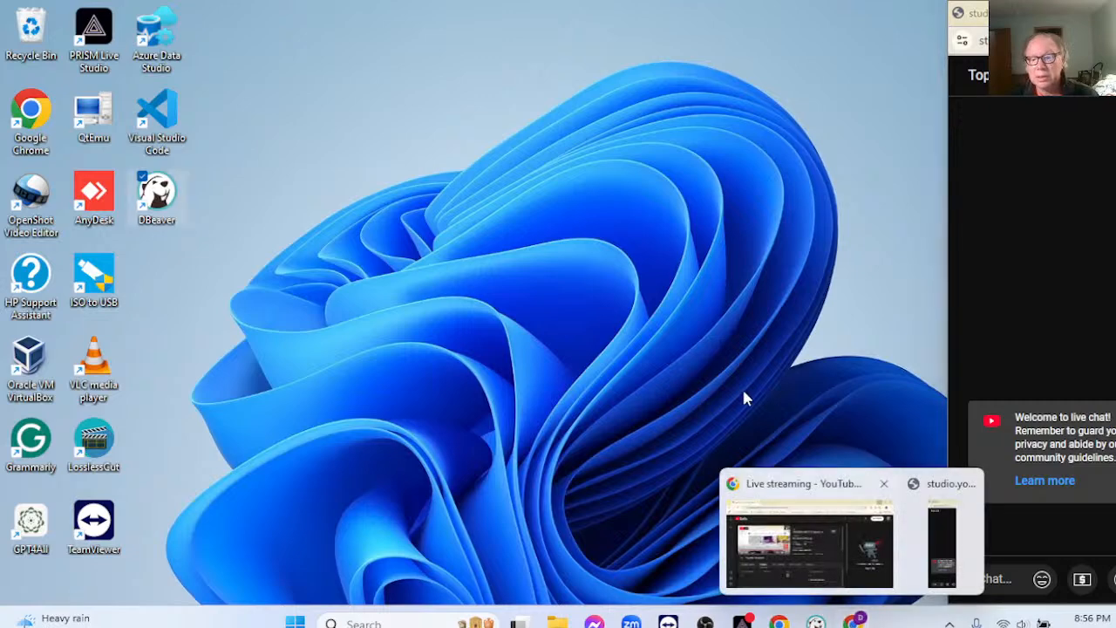
left_click(816, 621)
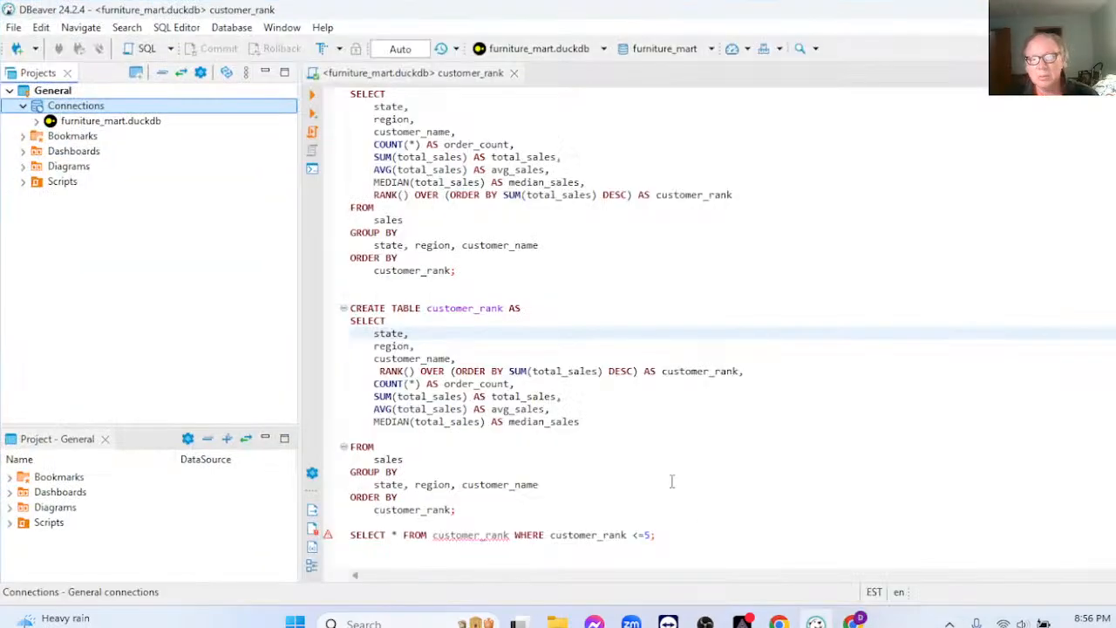
left_click(52, 107)
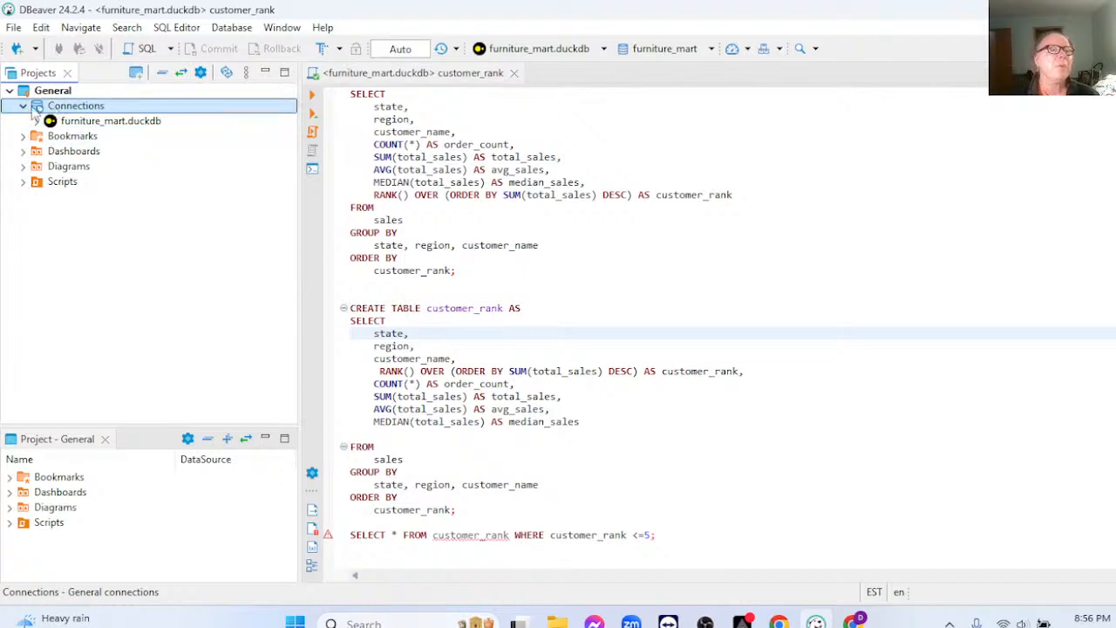
left_click(35, 49)
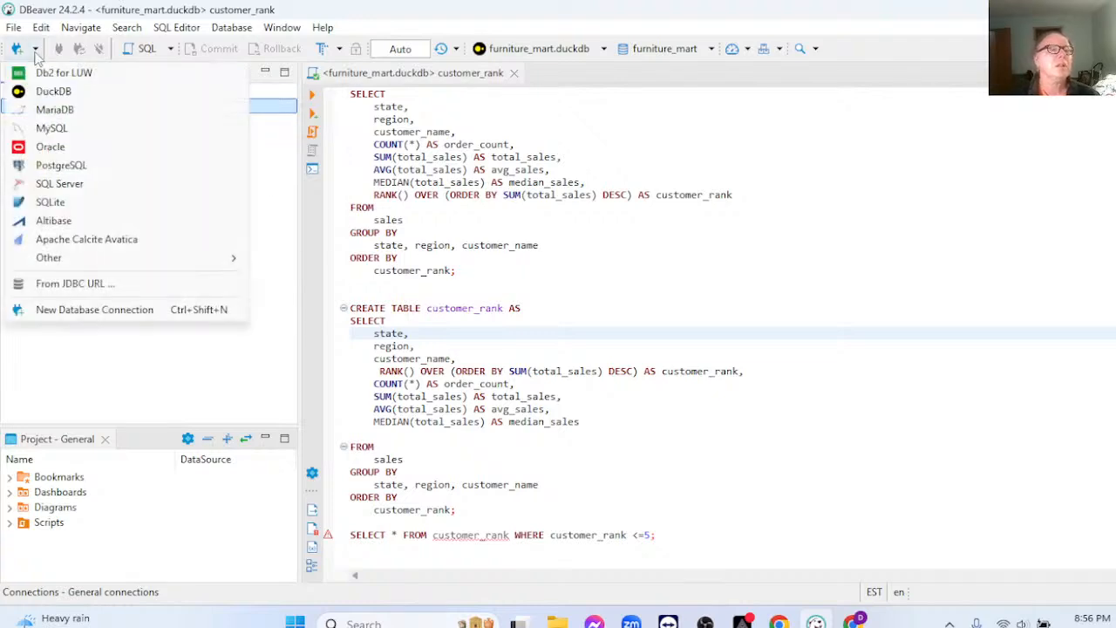
left_click(51, 91)
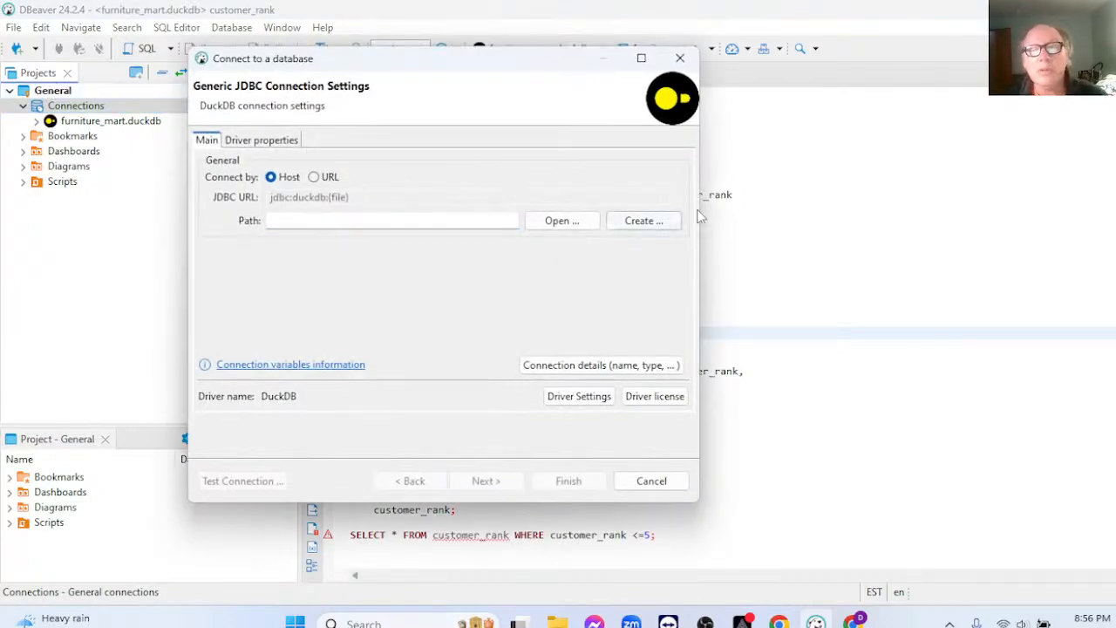
Step: Create the connection using ecommerce.duckdb from envs\e_commerce_sales\an-online-shop-business as its database file
left_click(643, 221)
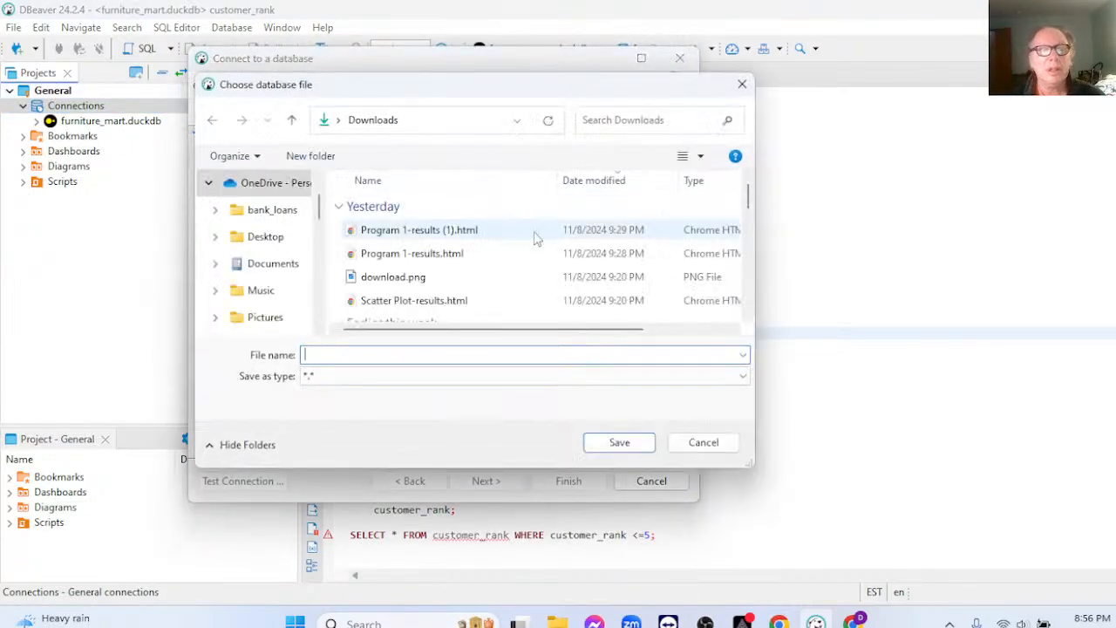
scroll(314, 270, "down", 10)
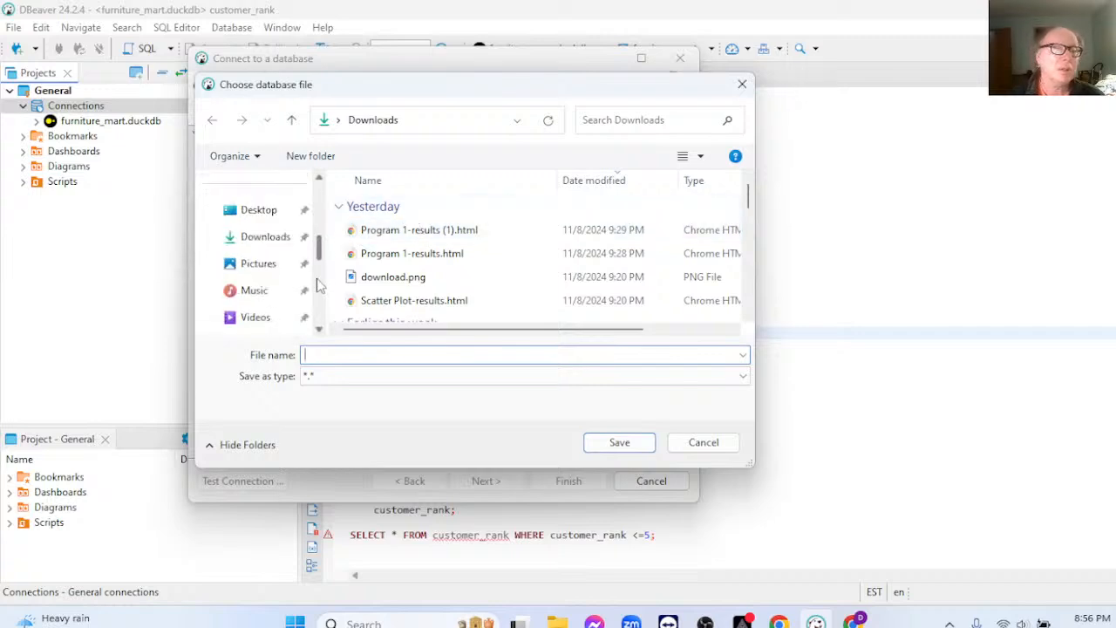
left_click(250, 210)
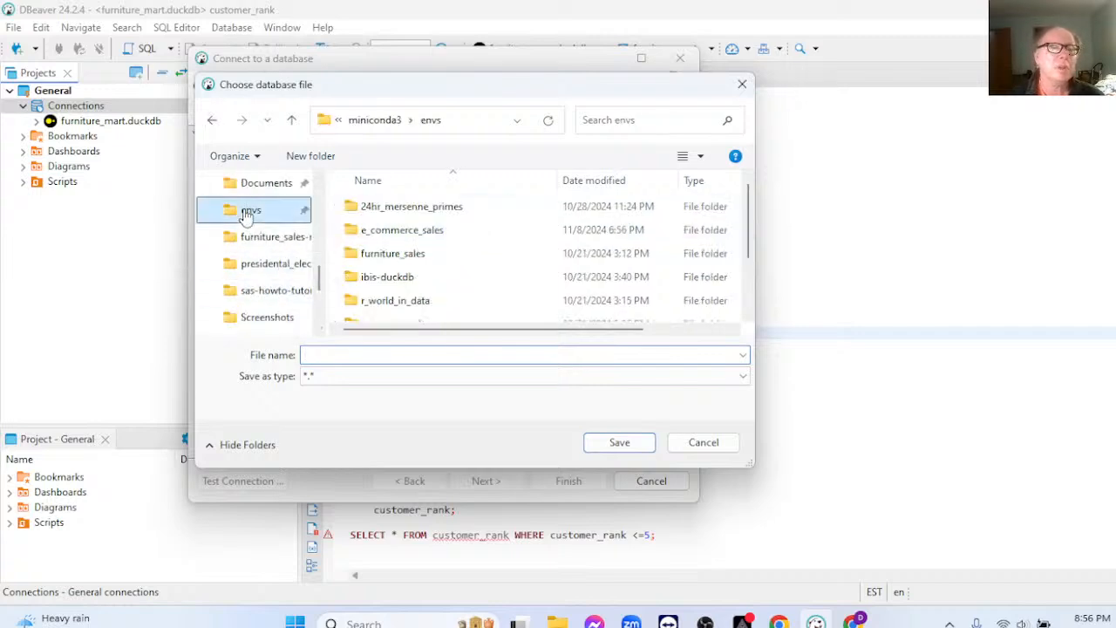
double_click(371, 234)
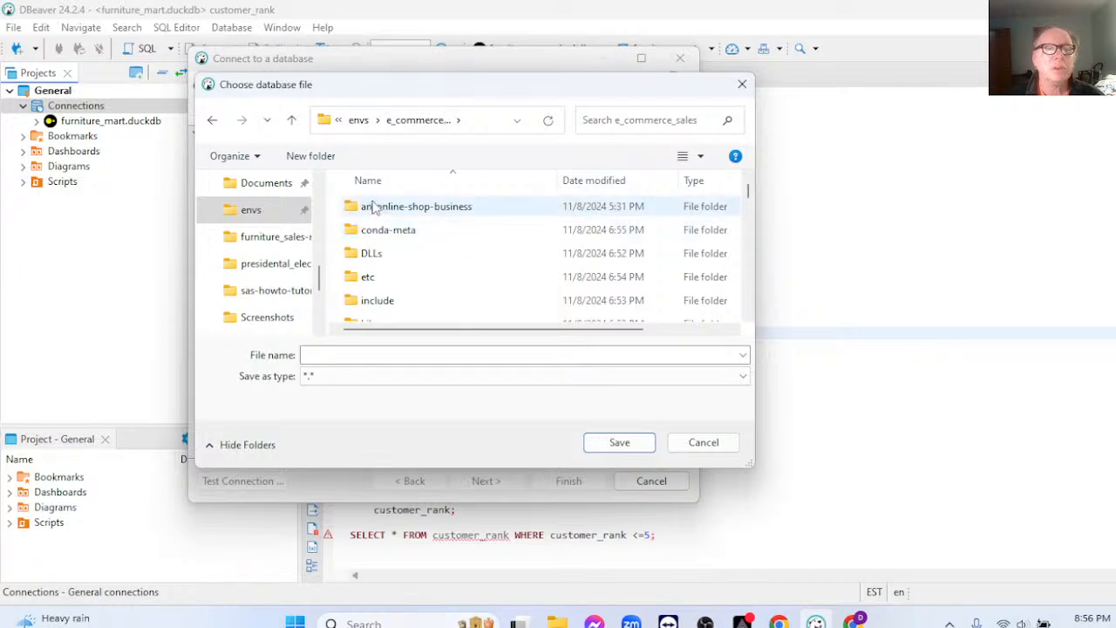
double_click(368, 205)
left_click(394, 233)
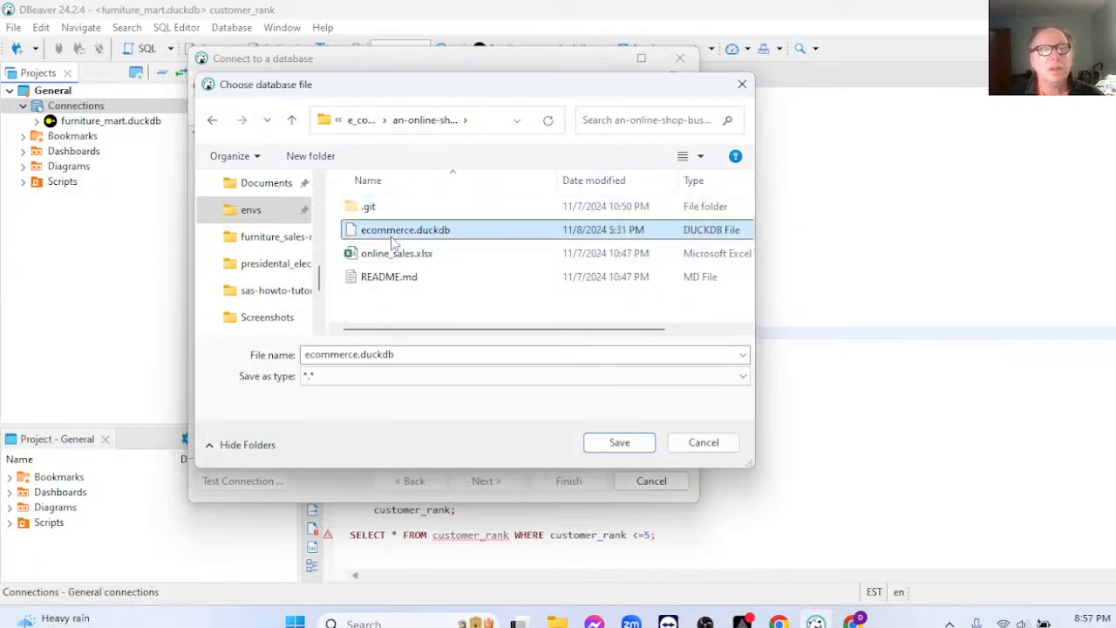
left_click(619, 443)
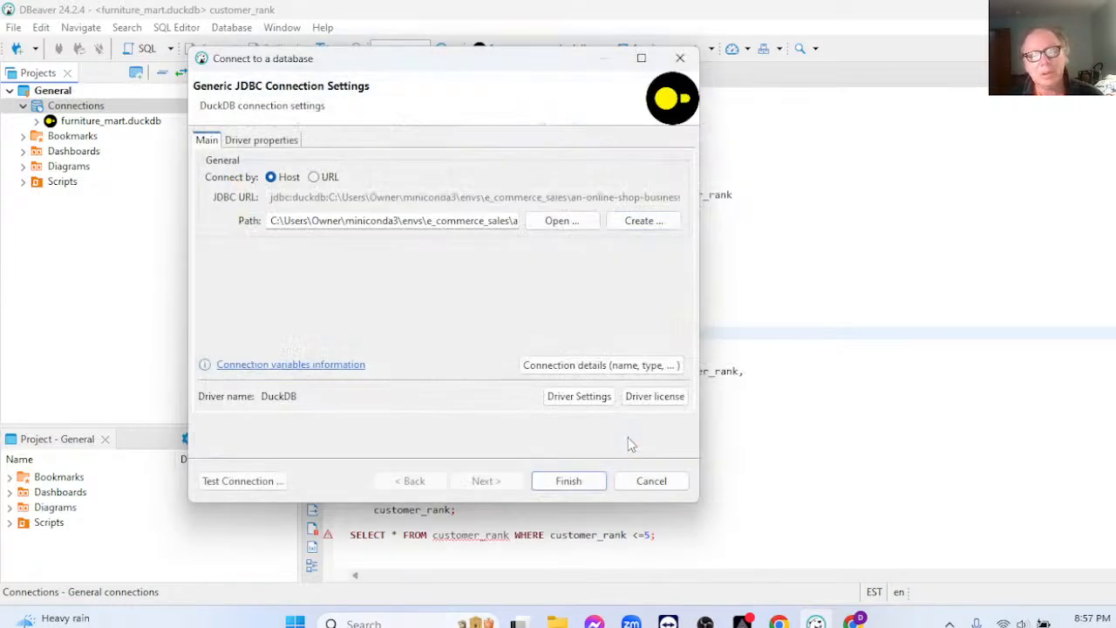
left_click(569, 481)
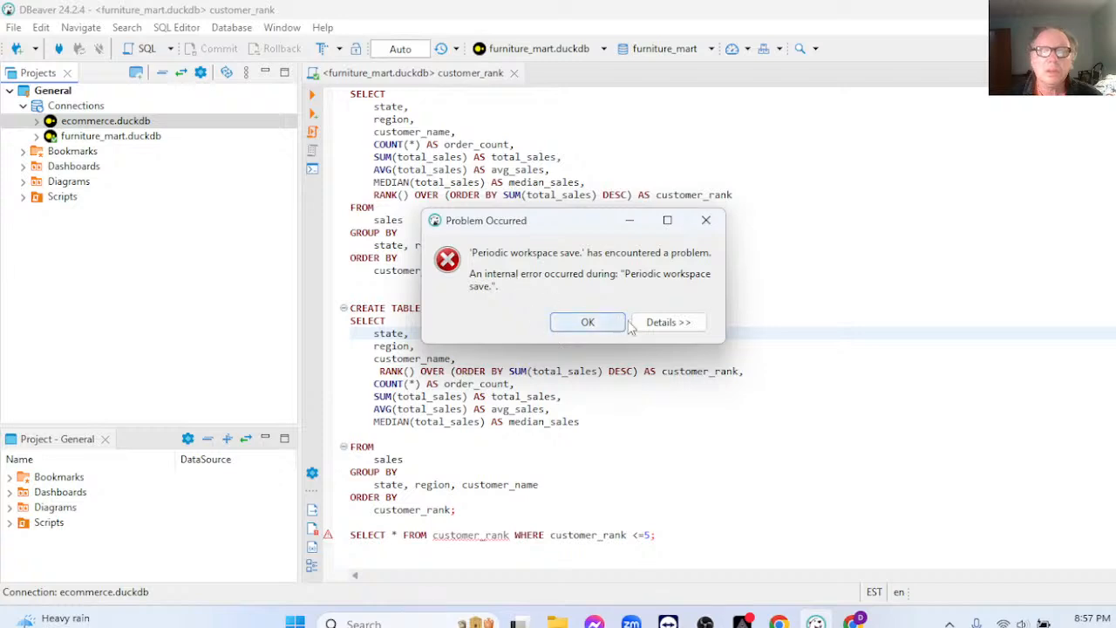
Step: View the details of the periodic workspace save error, dismiss it and exit DBeaver
left_click(659, 324)
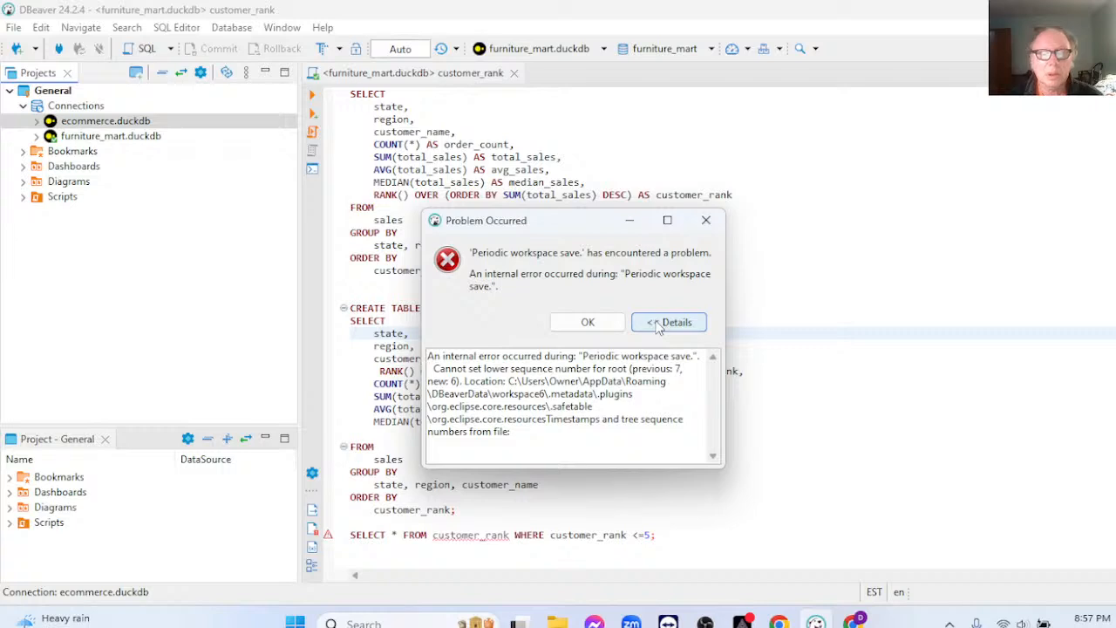
left_click(666, 321)
left_click(706, 220)
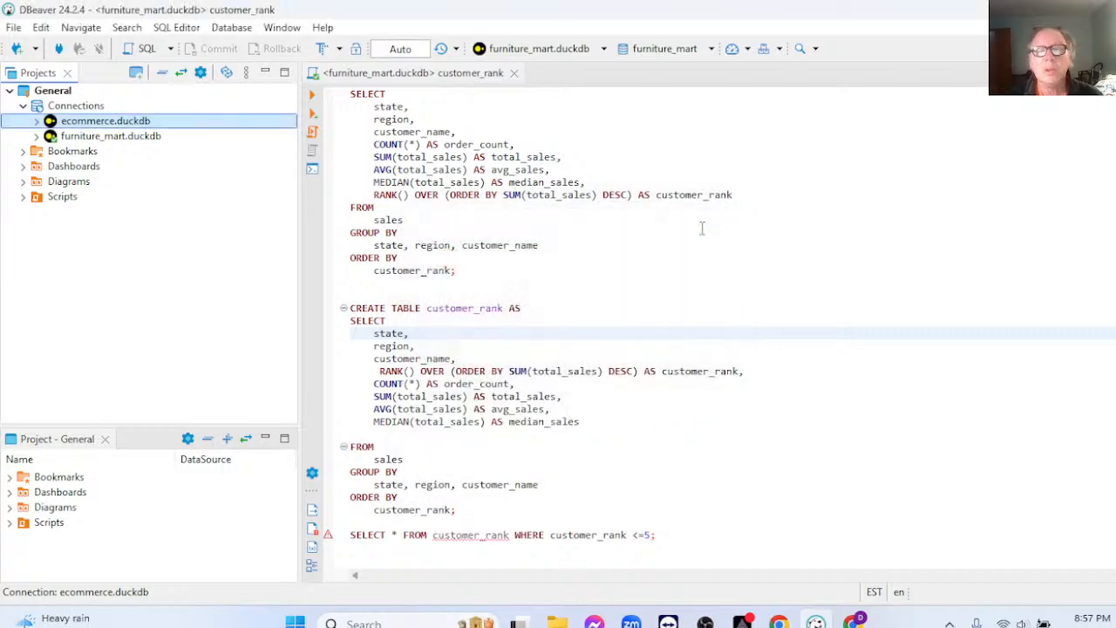
left_click(1098, 9)
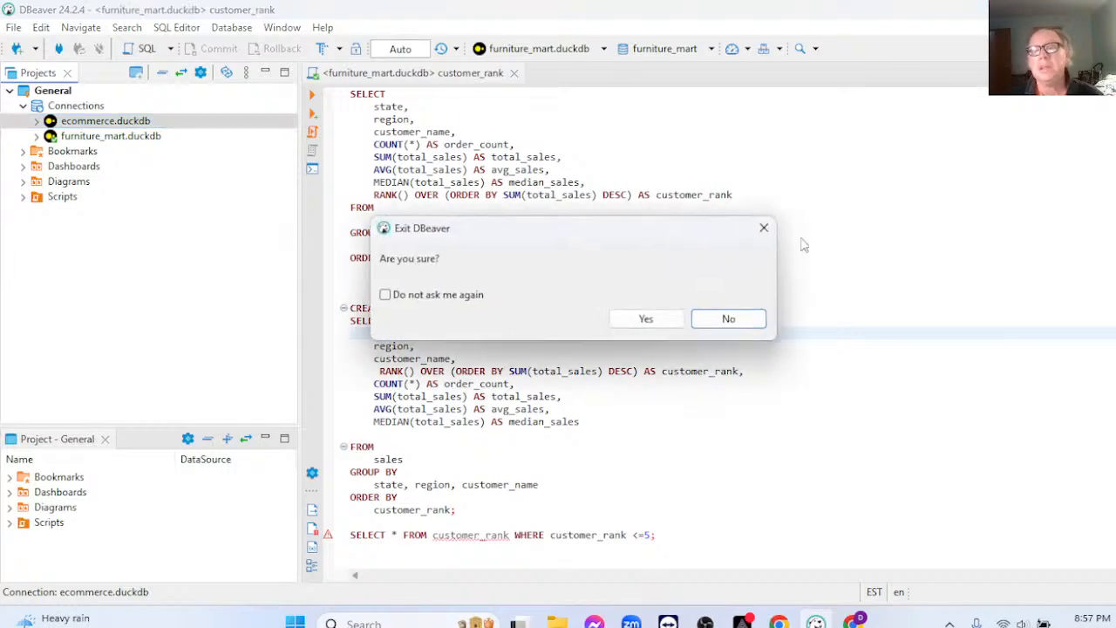
left_click(660, 320)
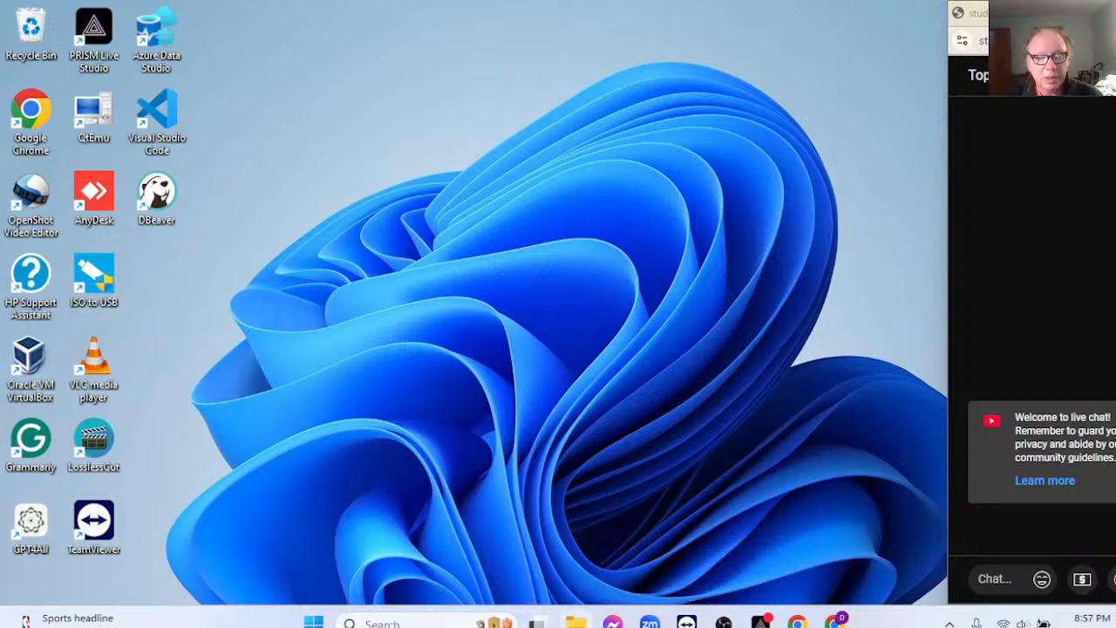
Step: Examine the files in envs\e_commerce_sales\an-online-shop-business in File Explorer
key("super+e")
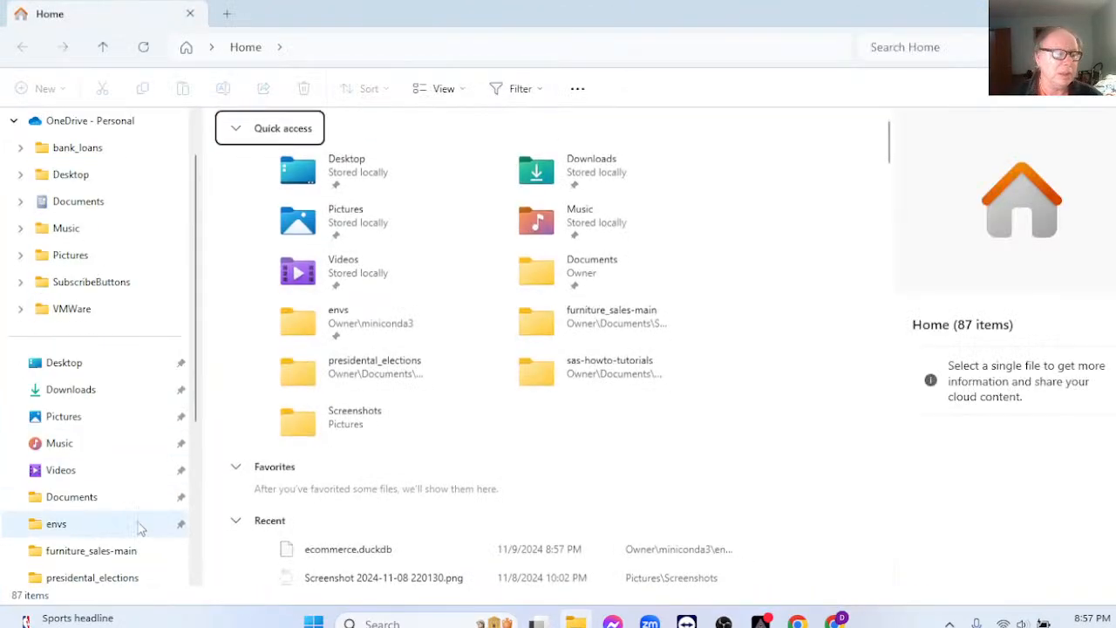
left_click(80, 526)
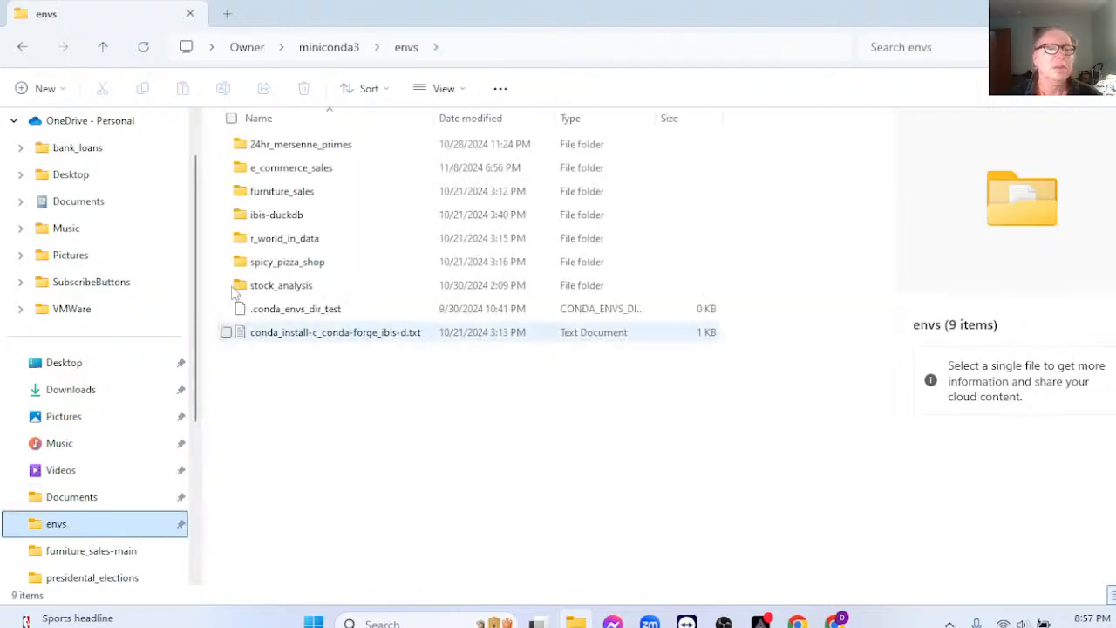
double_click(293, 168)
double_click(309, 145)
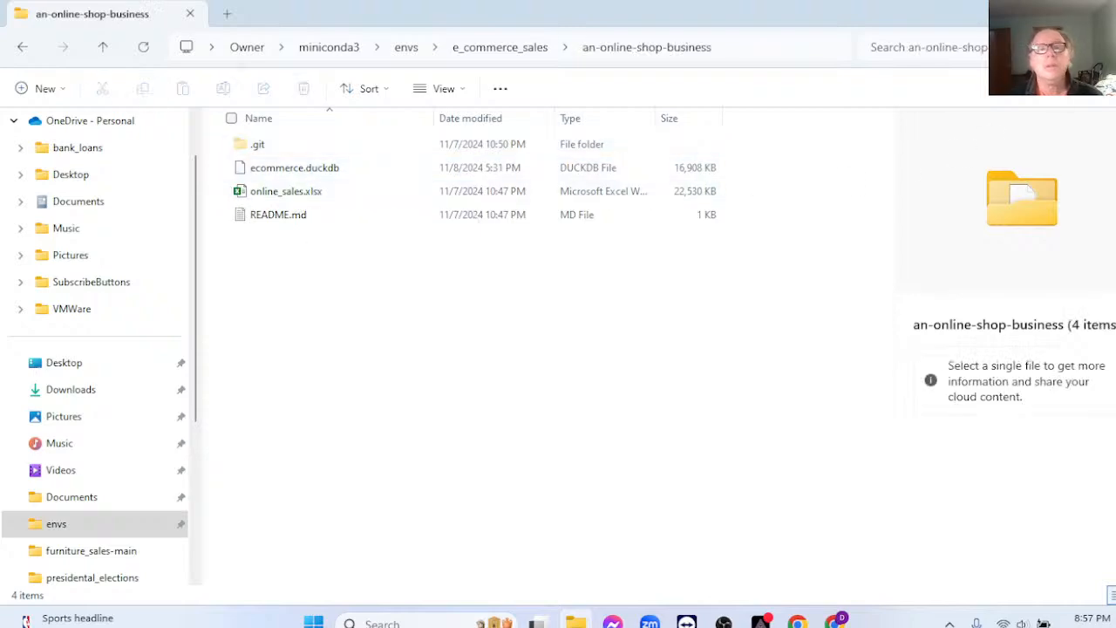
left_click(1050, 14)
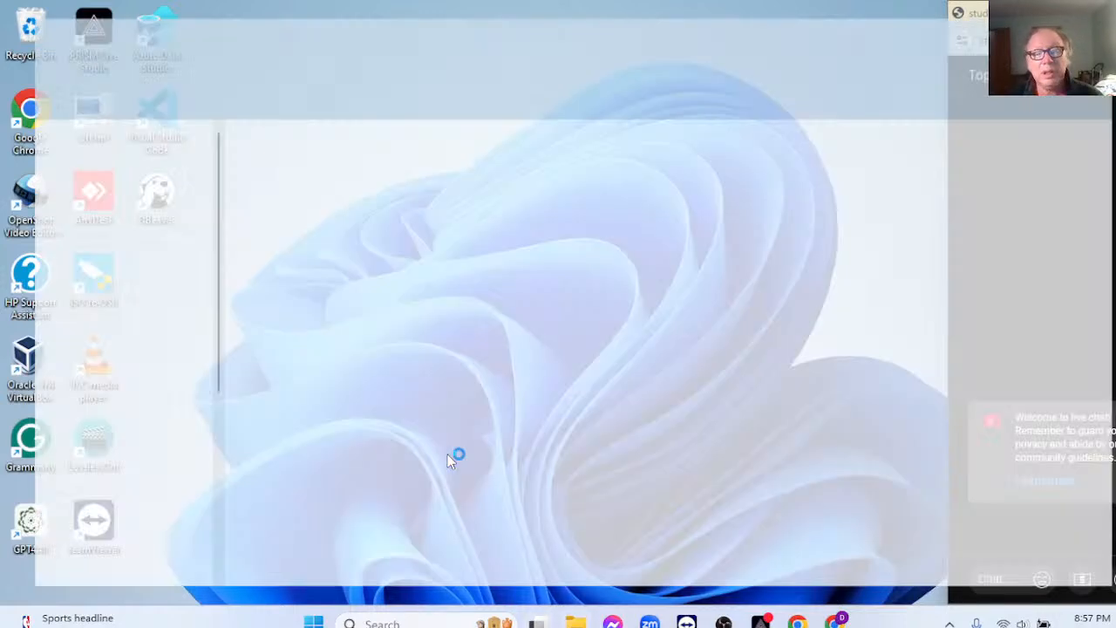
Step: Go to the envs\e_commerce_sales\an-online-shop-business folder in File Explorer
scroll(77, 571, "down", 1)
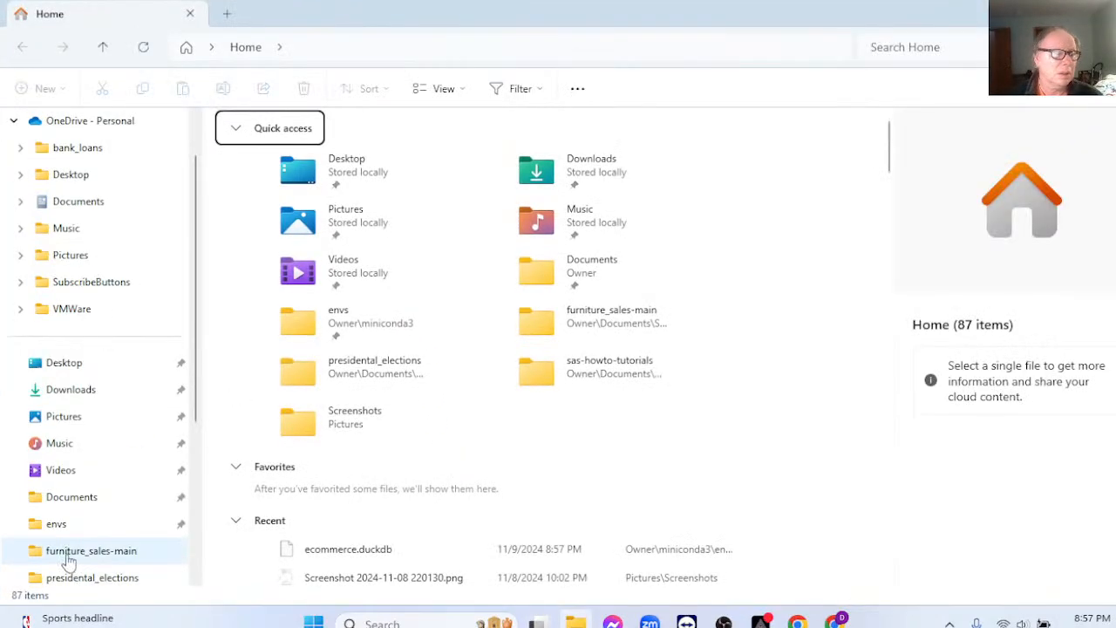
left_click(53, 523)
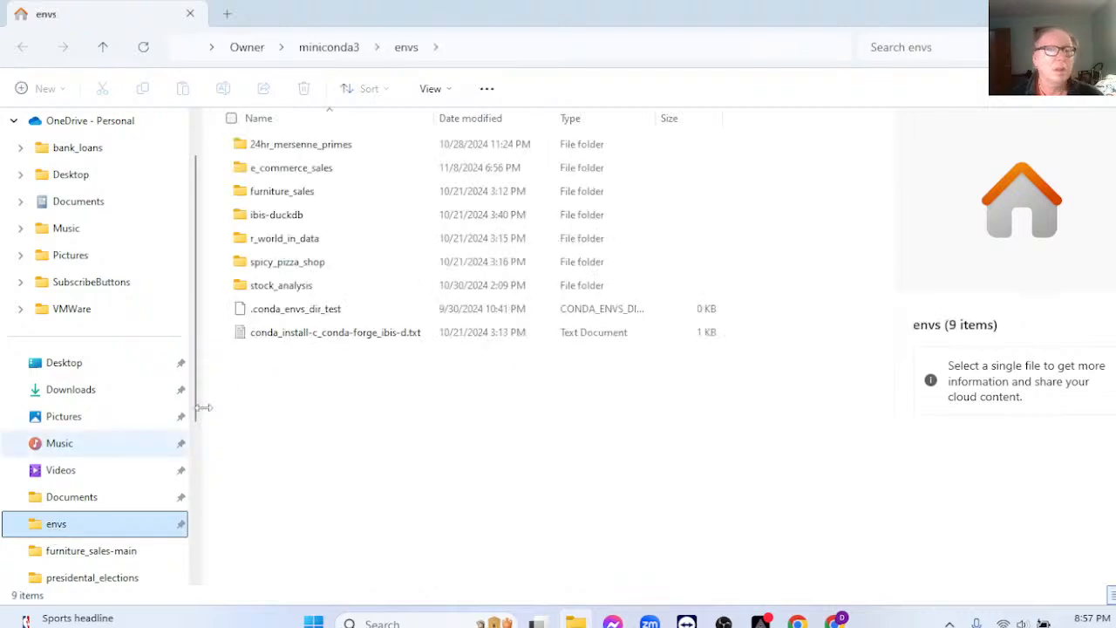
double_click(317, 168)
left_click(310, 146)
double_click(308, 148)
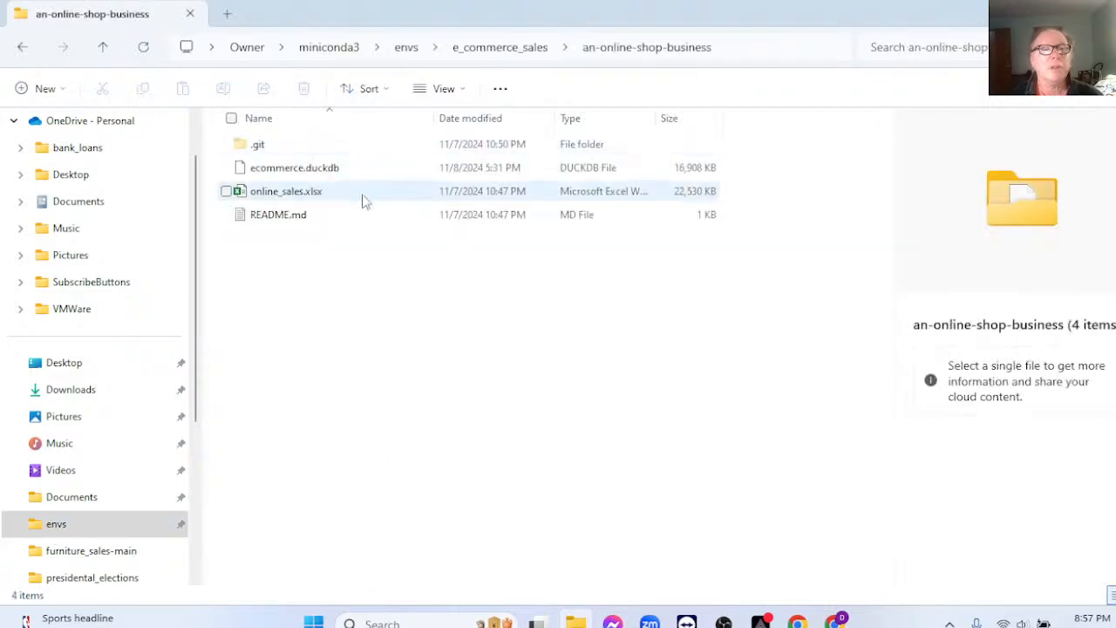
Step: Open Windows PowerShell in the an-online-shop-business folder and clear File Explorer from behind the terminal window
right_click(402, 279)
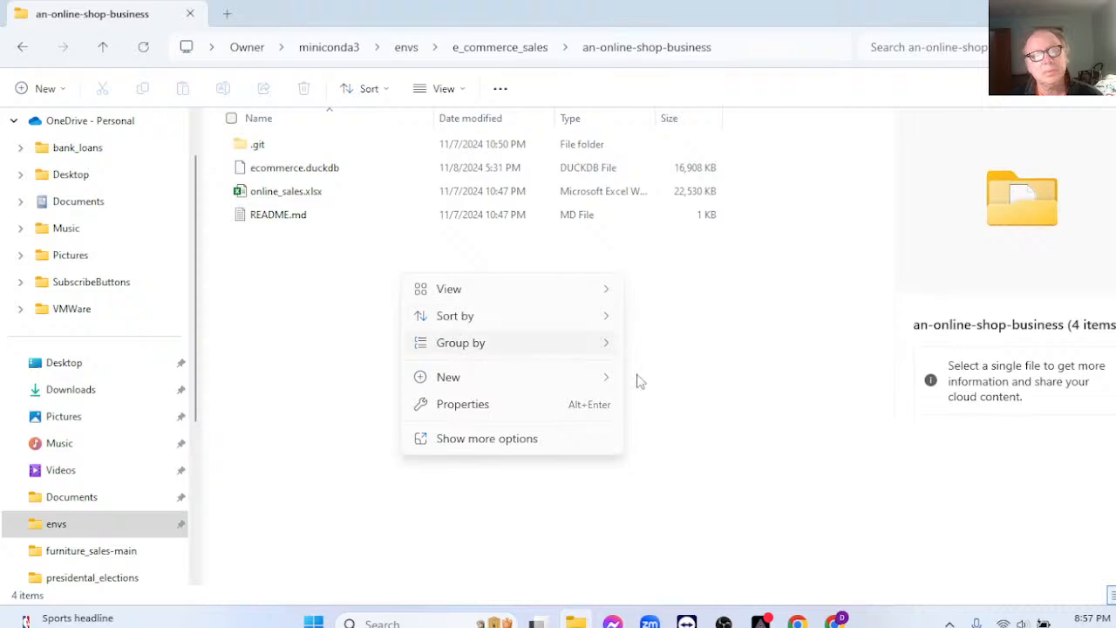
left_click(631, 336)
right_click(581, 331)
left_click(609, 328)
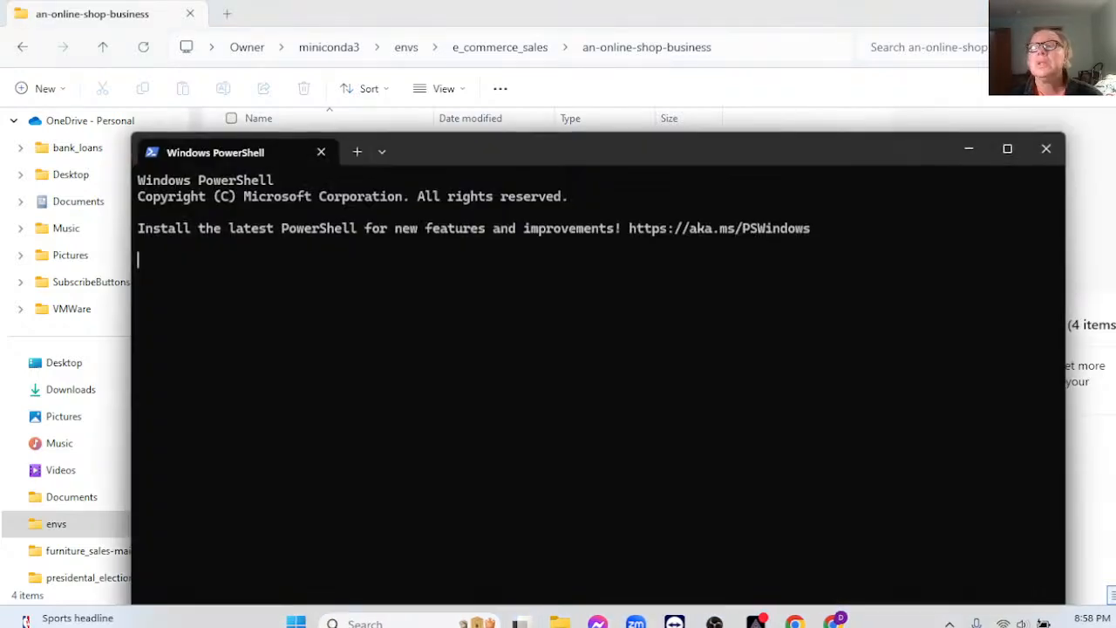
left_click(1050, 13)
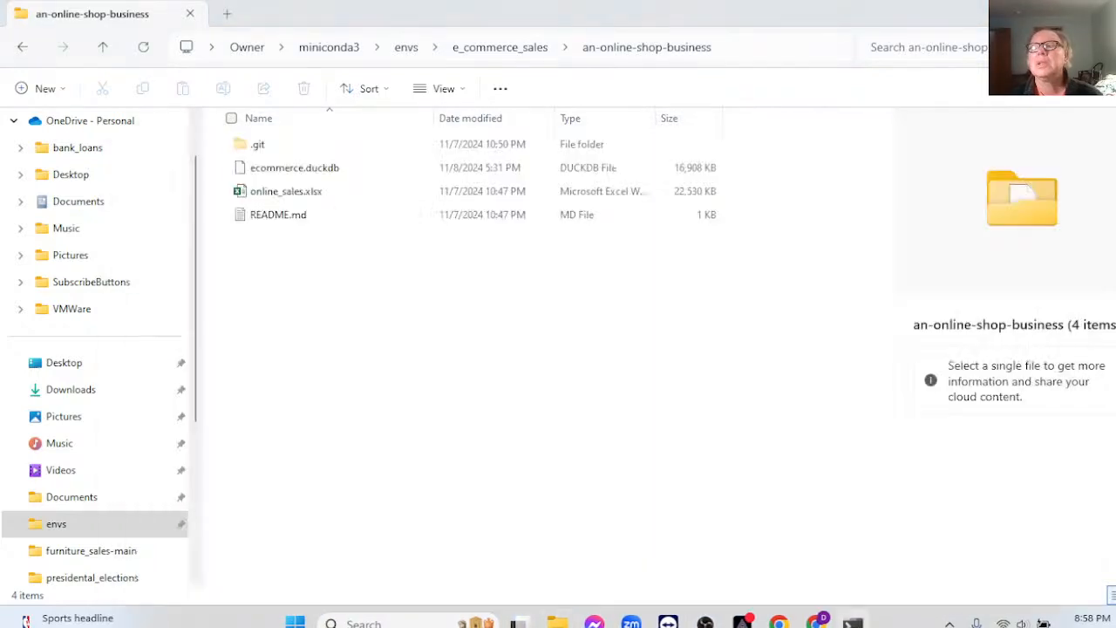
left_click_drag(611, 159, 510, 79)
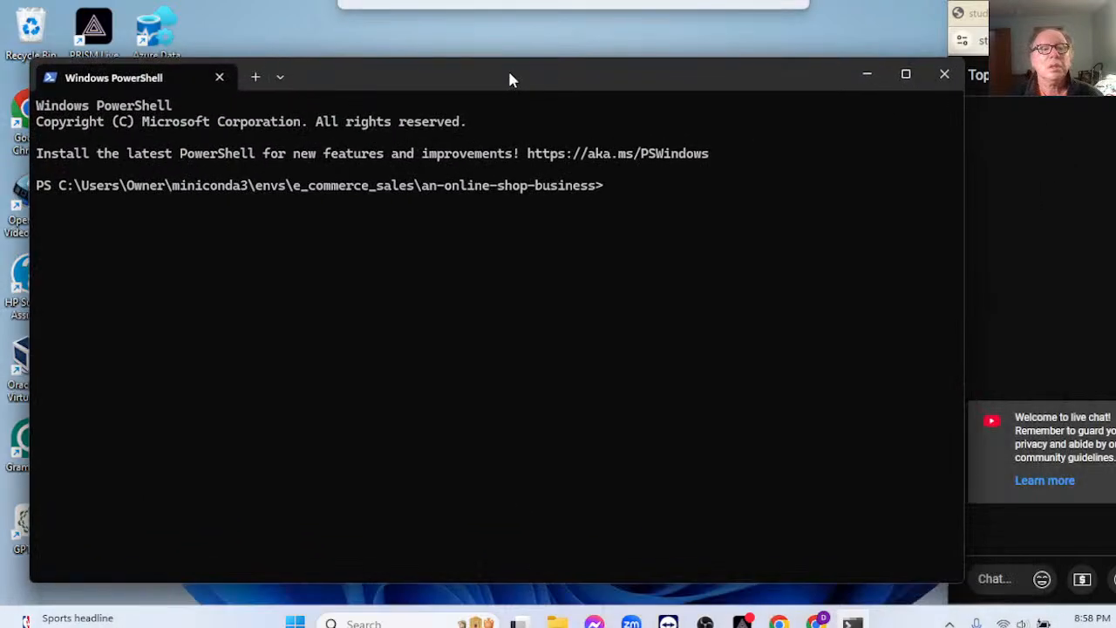
Step: List the folder's files with ls and open ecommerce.duckdb in the duckdb command-line client
type("ls")
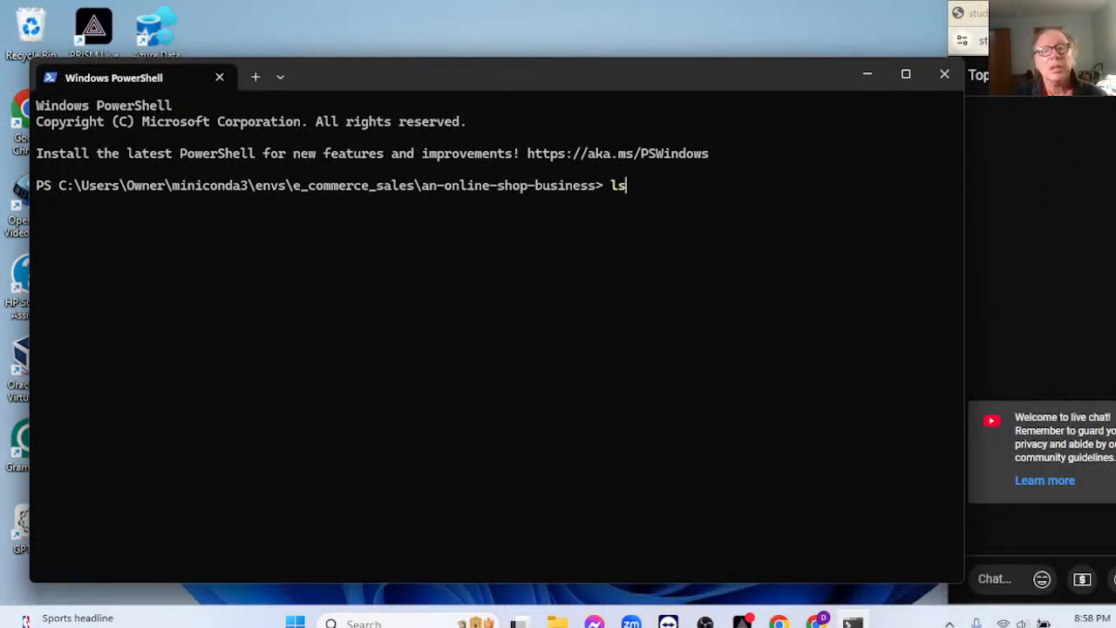
key("Return")
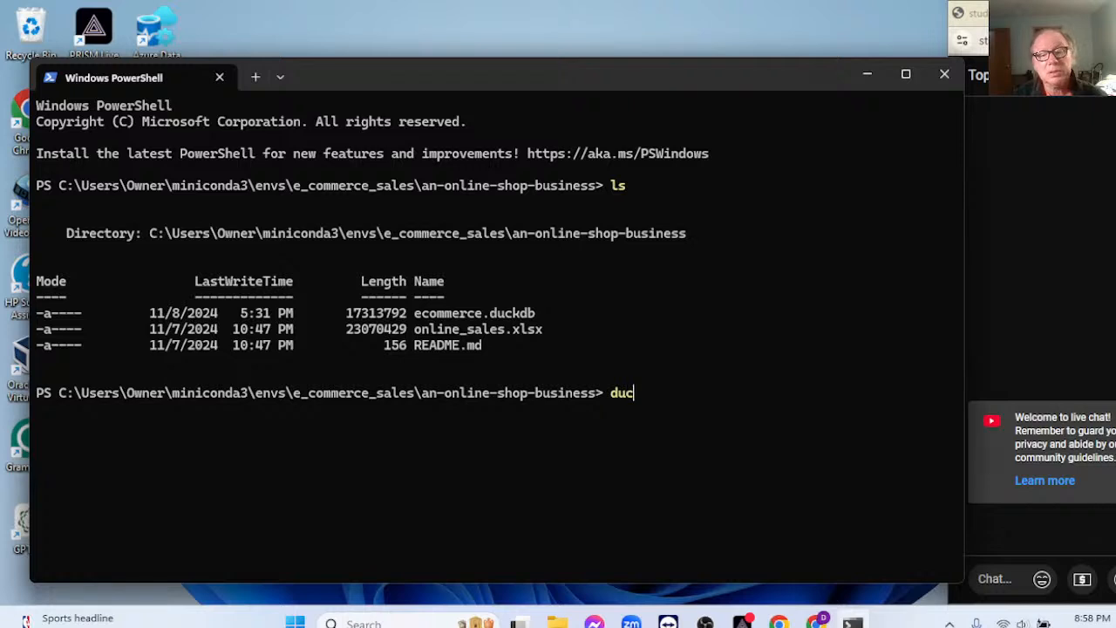
type("duckdb")
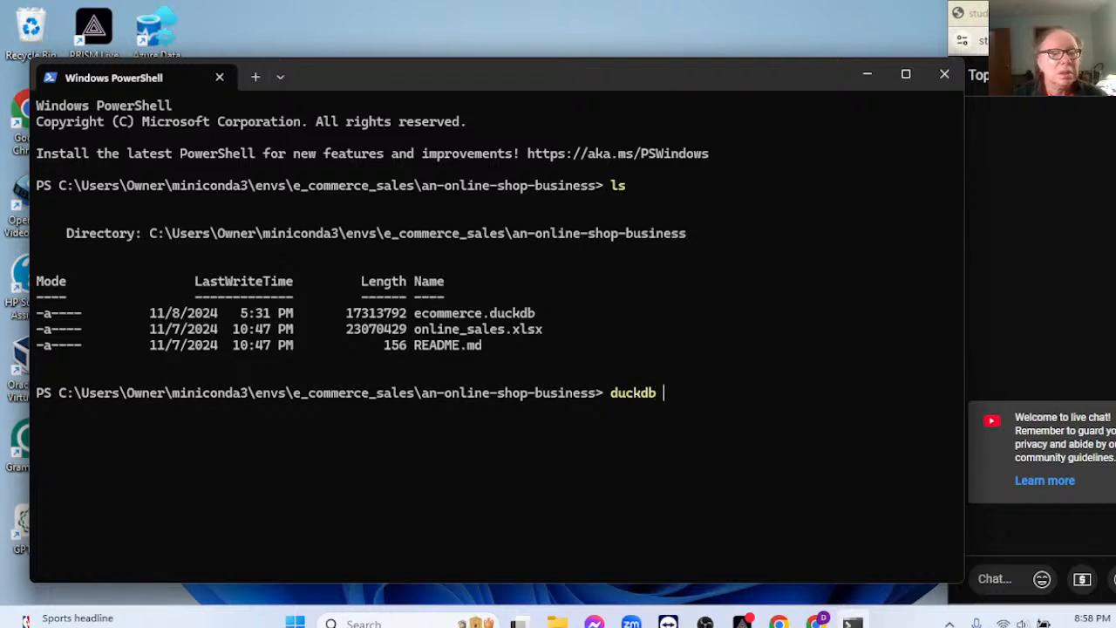
type(" .\\e")
key("Tab")
key("Return")
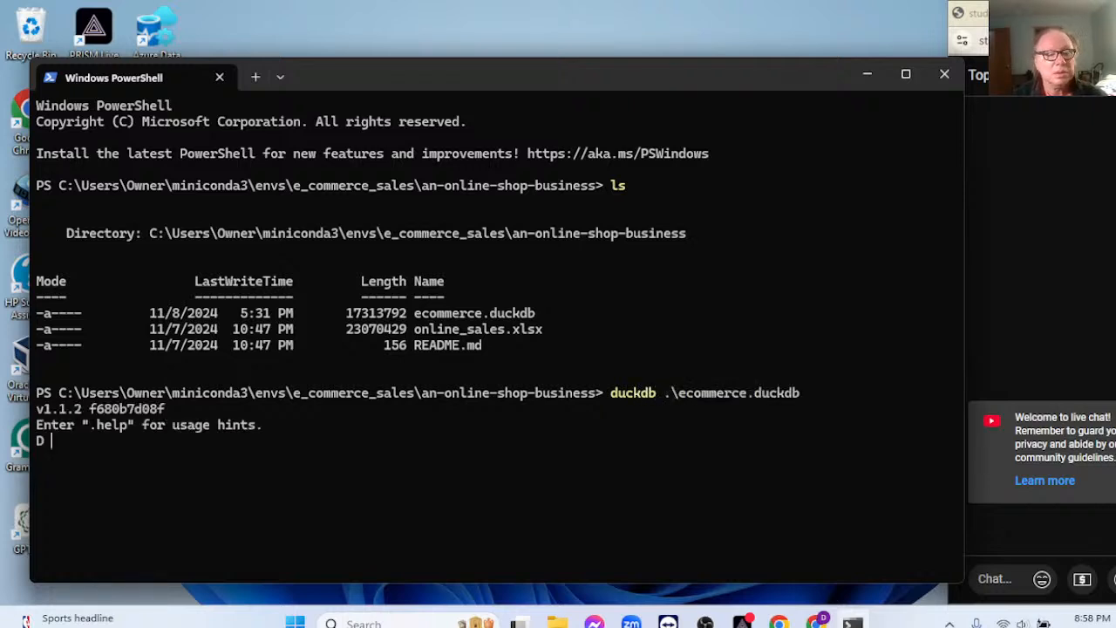
Step: List the tables in the ecommerce.duckdb database with .table and move the terminal window higher on the desktop
type(".table")
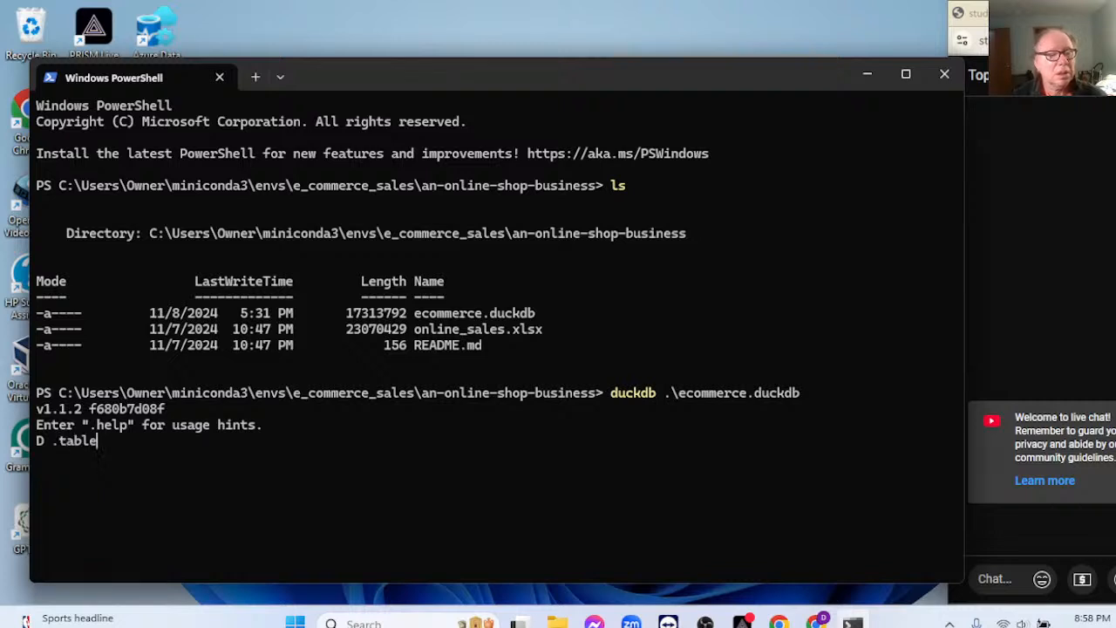
key("Return")
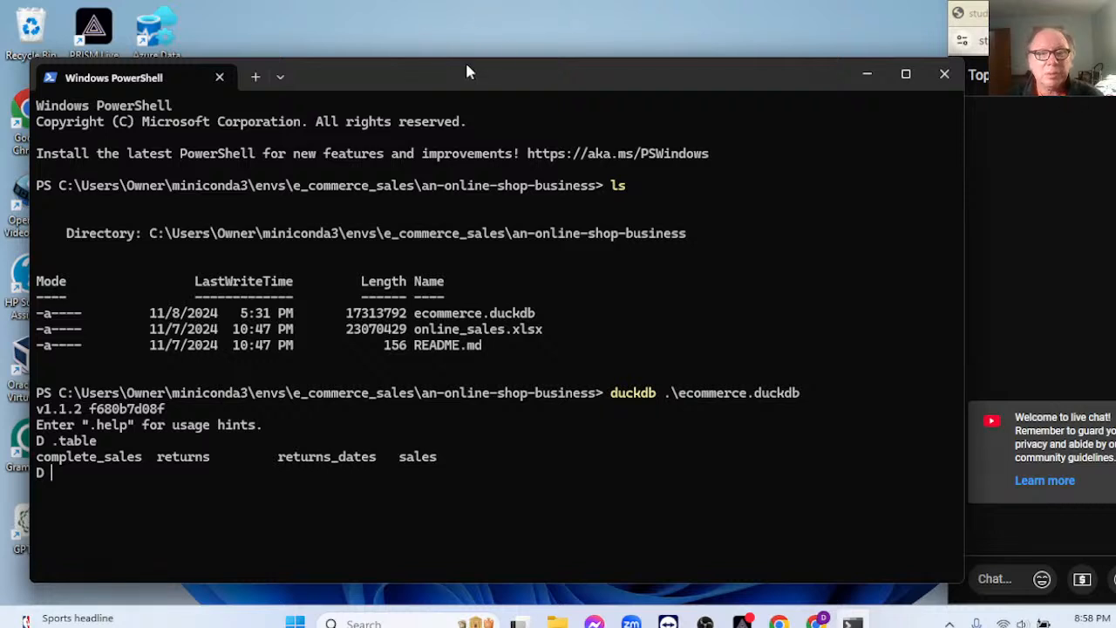
left_click_drag(464, 78, 450, 35)
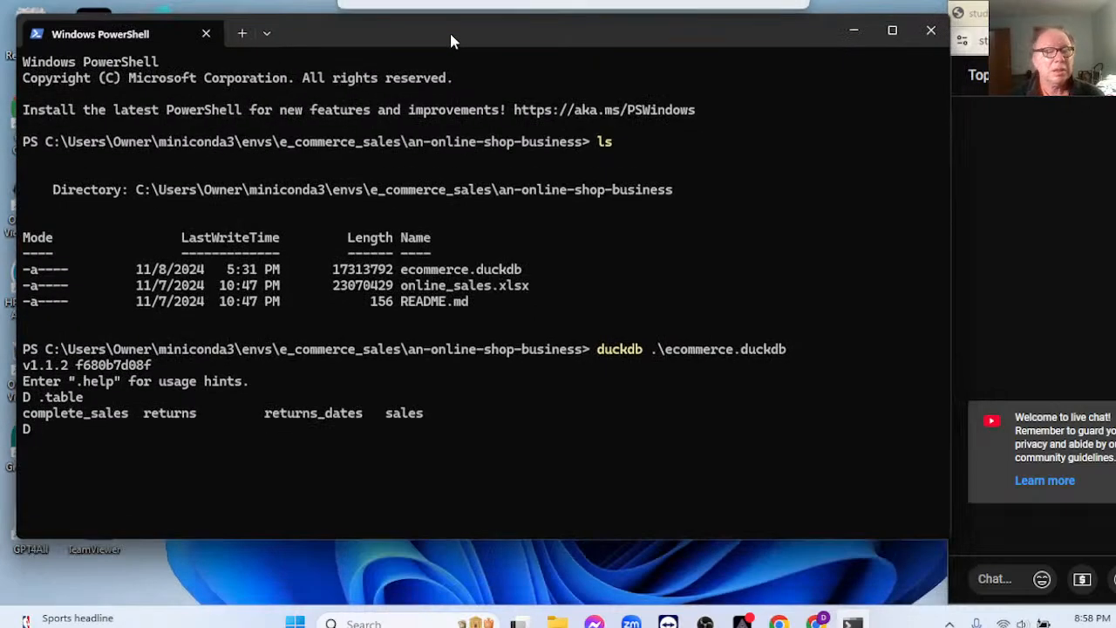
Step: Count the rows of the returns table with SELECT count(*) FROM returns;
type("SELECT")
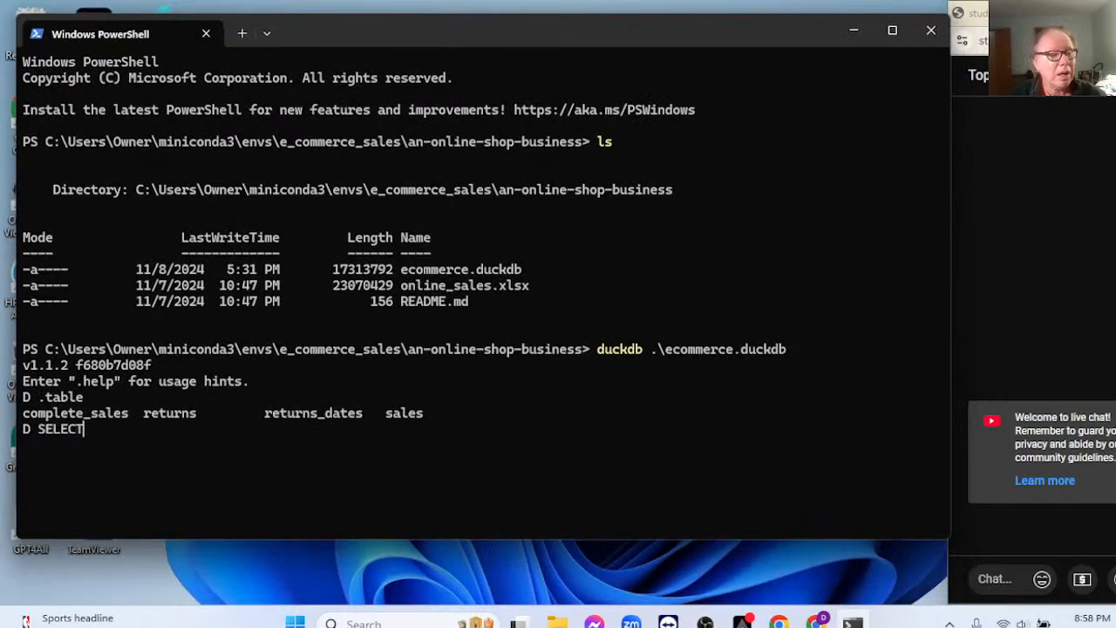
type(" co")
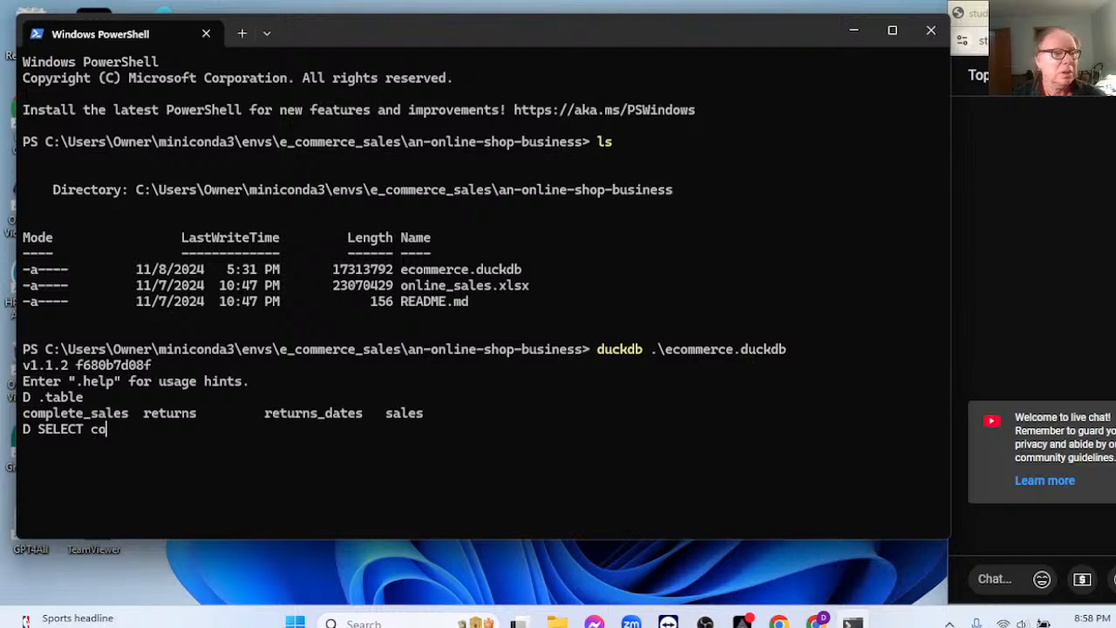
type("inunt(*")
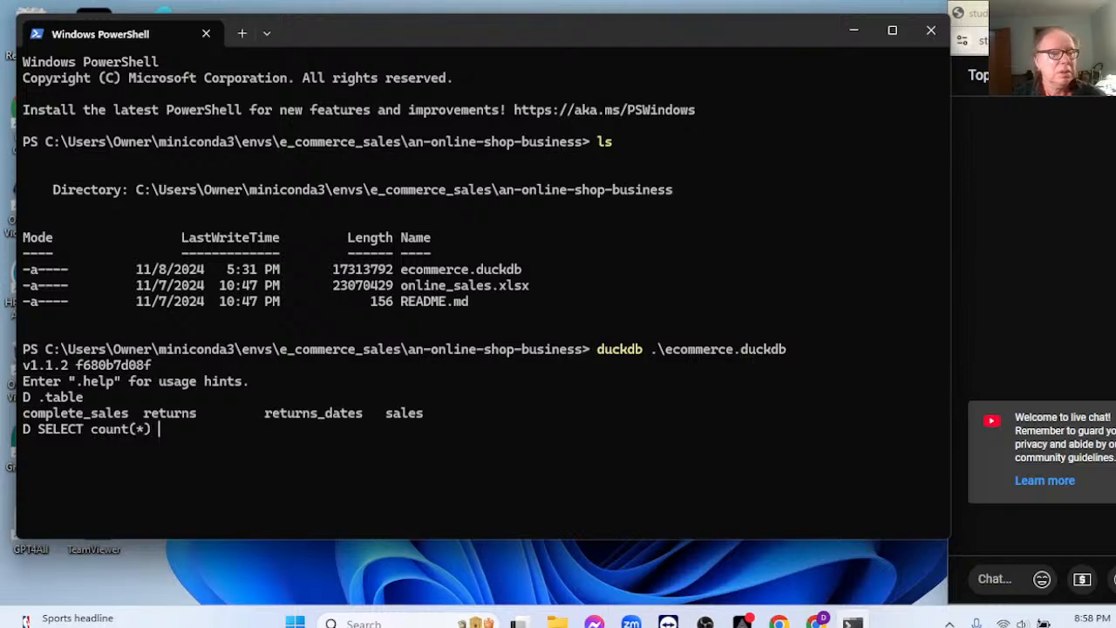
type(") GGT")
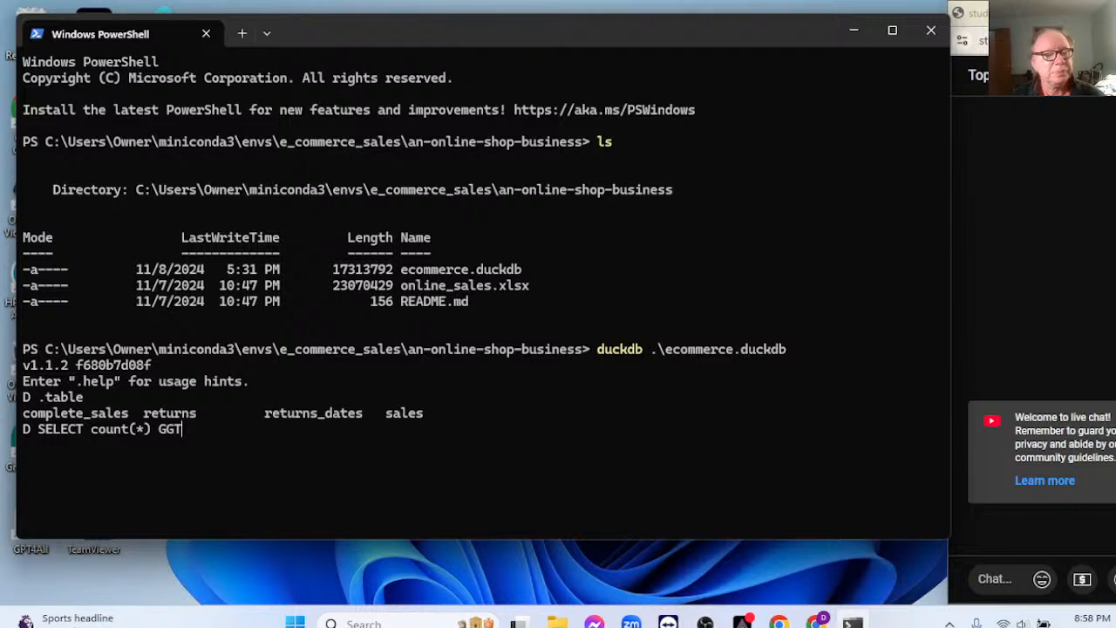
type("ZPFROM returns;")
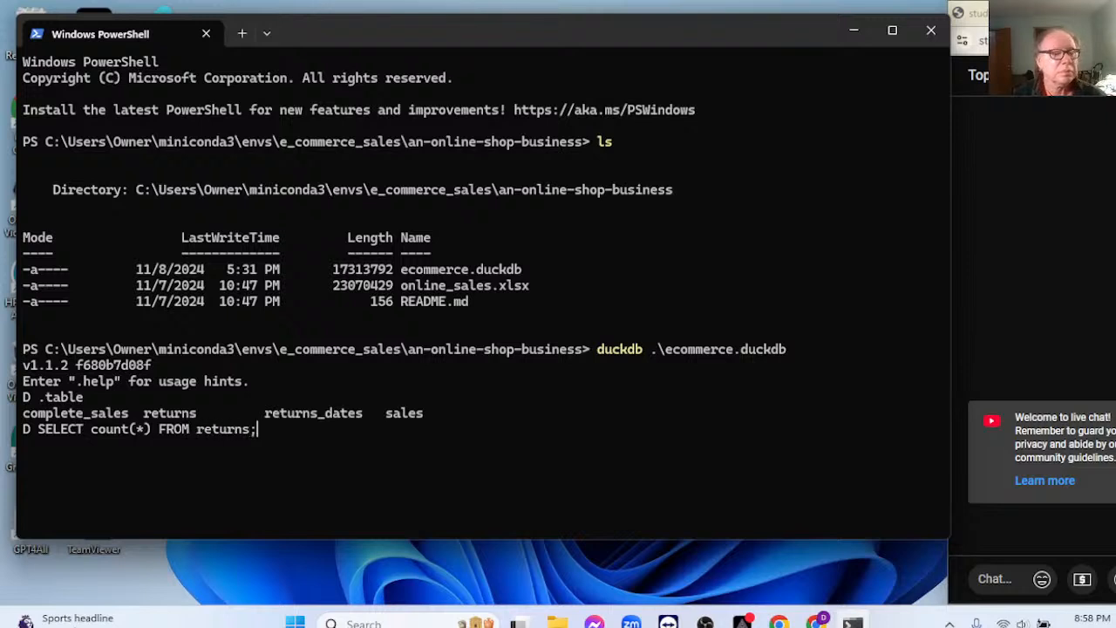
key("Return")
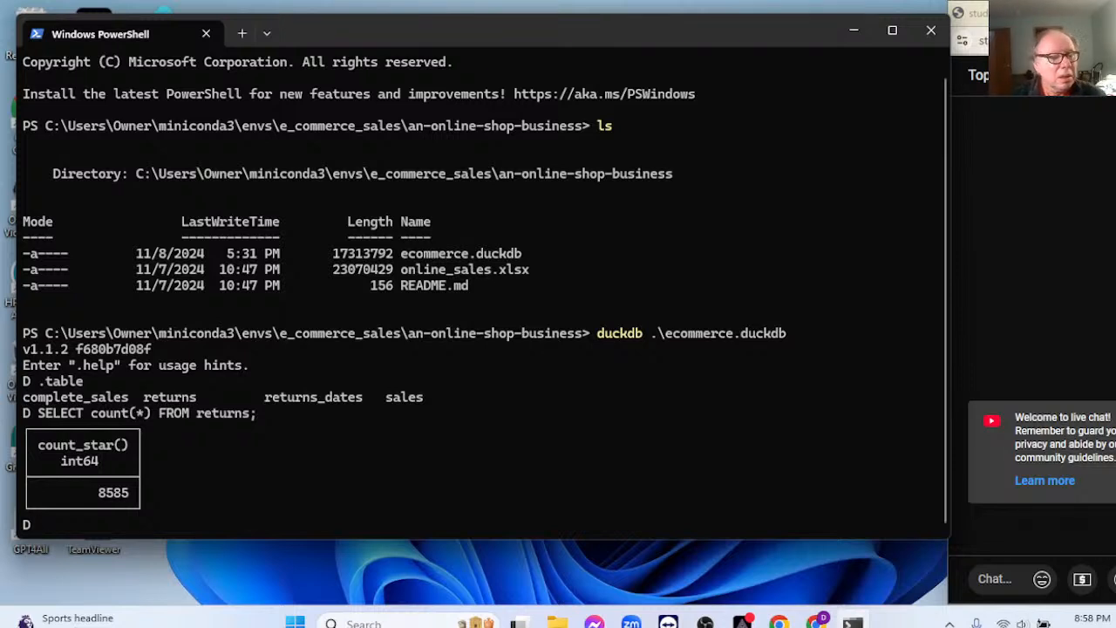
type("SELECT")
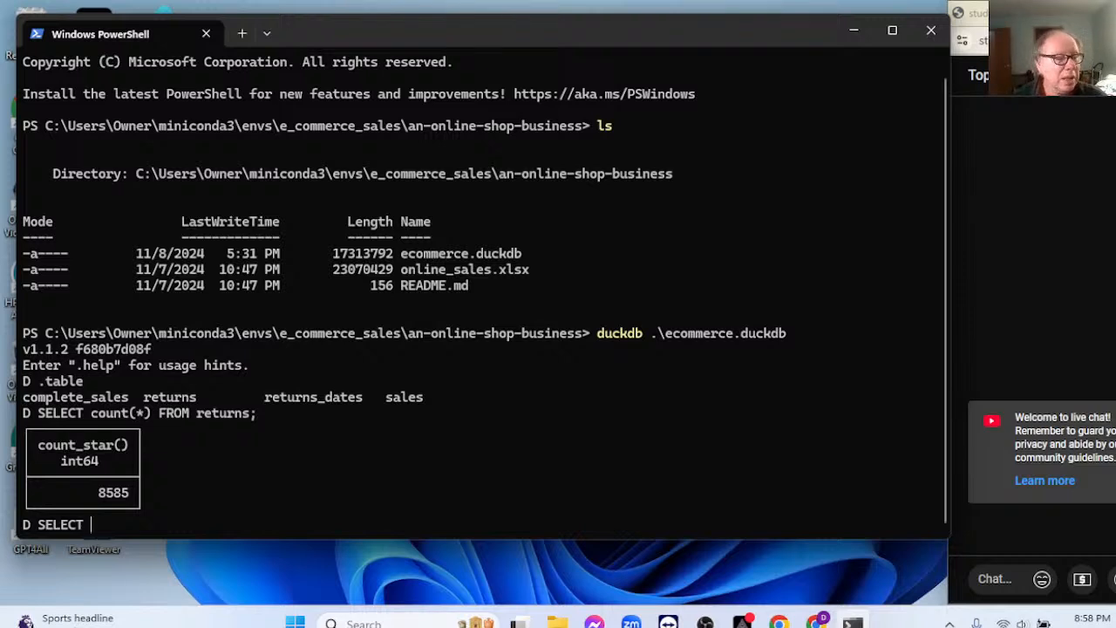
type(" max(")
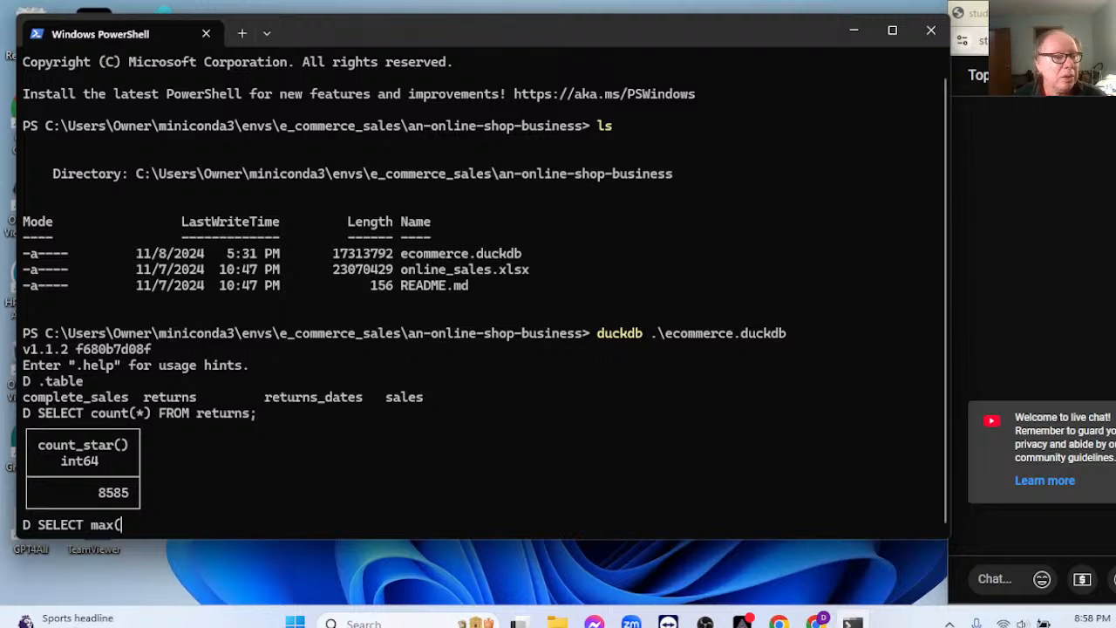
key("BackSpace")
key("BackSpace")
key("BackSpace")
key("BackSpace")
key("BackSpace")
key("BackSpace")
key("BackSpace")
key("BackSpace")
key("BackSpace")
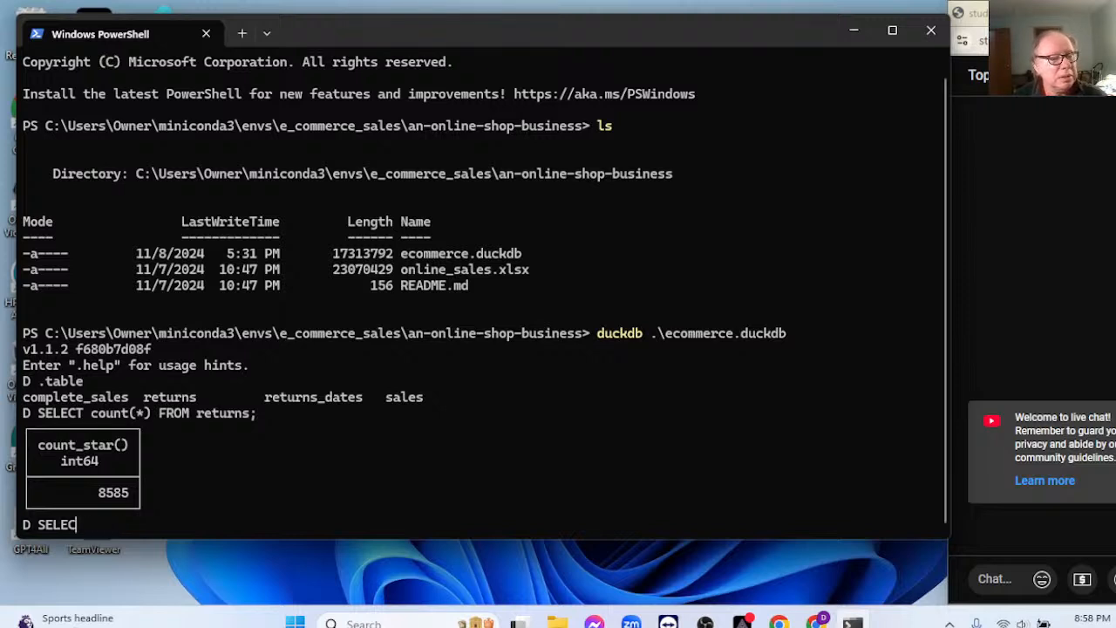
key("BackSpace")
key("BackSpace")
type("min(")
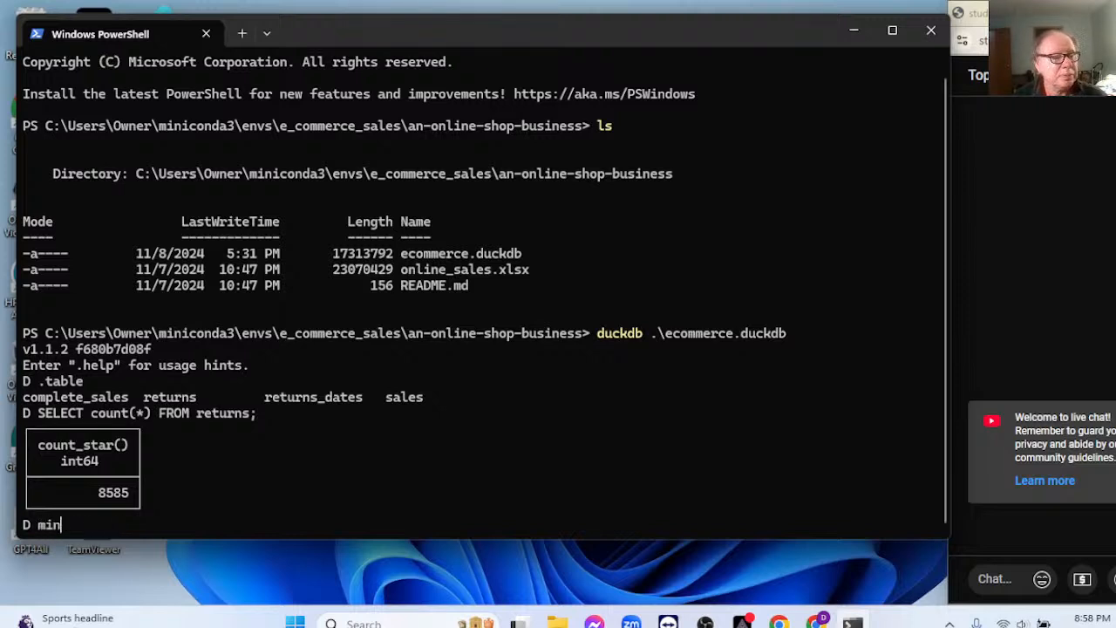
key("BackSpace")
key("BackSpace")
key("BackSpace")
key("BackSpace")
type("SELECT")
key("BackSpace")
key("BackSpace")
key("BackSpace")
key("BackSpace")
key("BackSpace")
key("BackSpace")
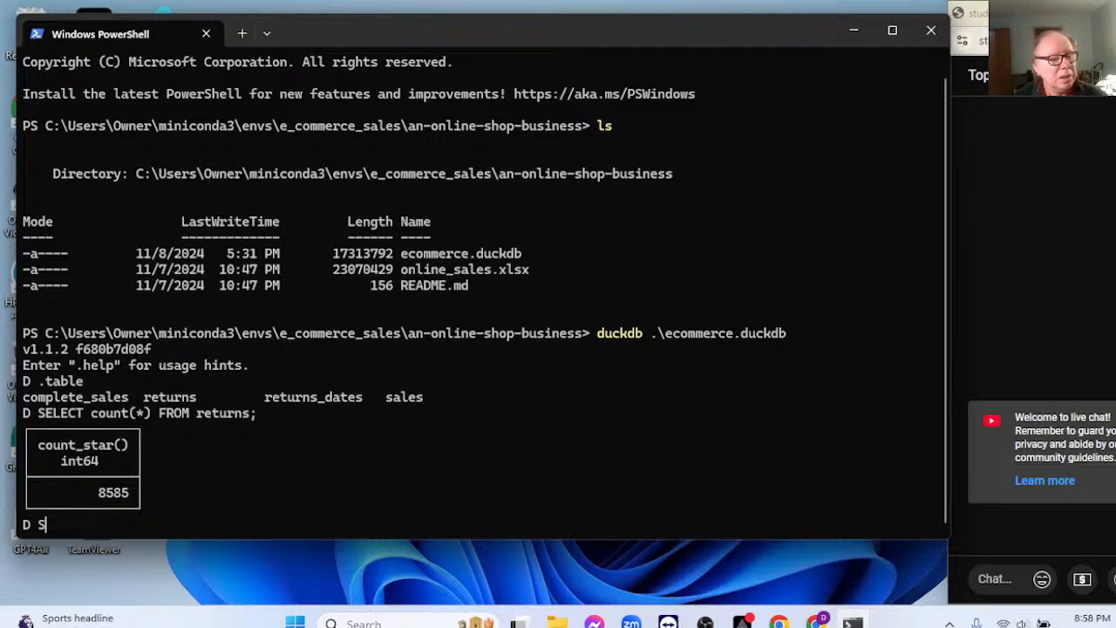
Step: Try to show the structure of the returns table with the statement DESCRITION ruturns;
type("DESC")
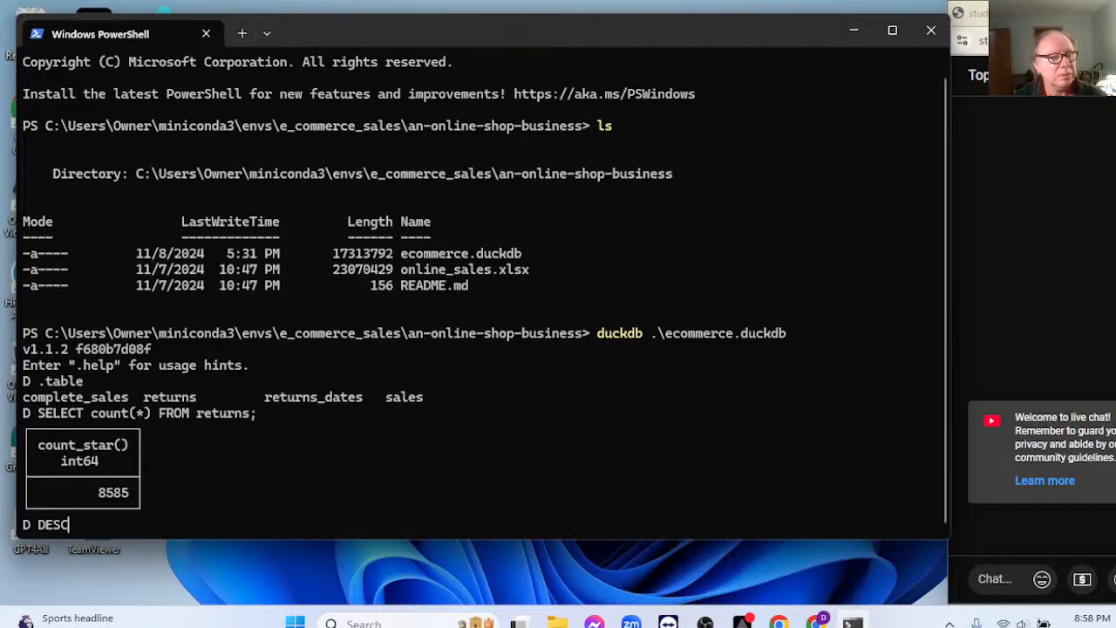
key("BackSpace")
type("CRIBT")
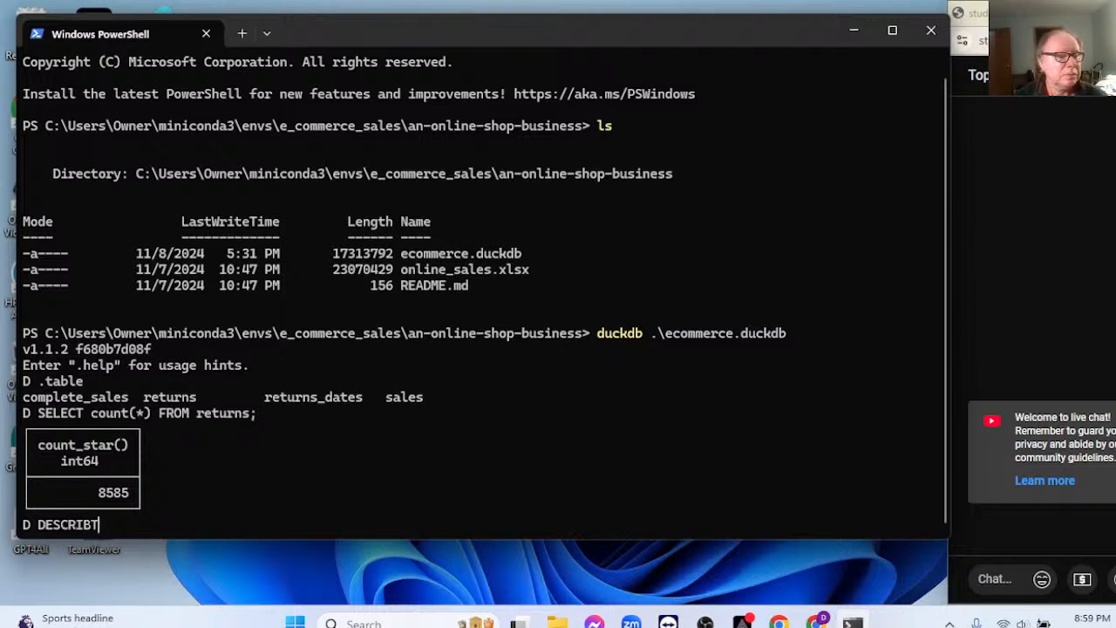
key("BackSpace")
key("BackSpace")
type("TION")
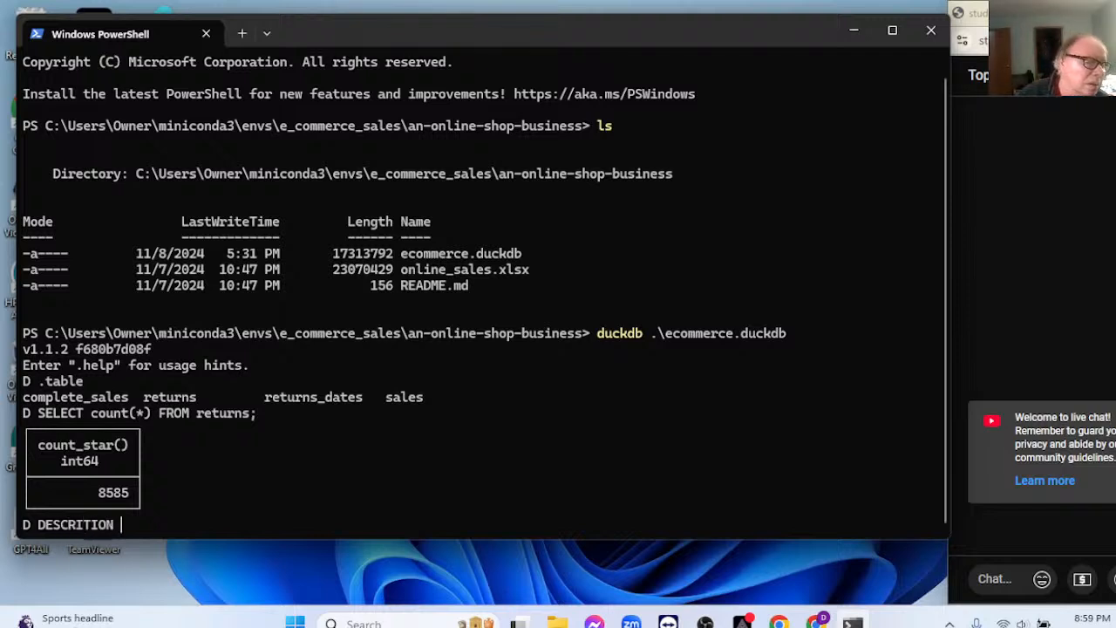
type(" ret")
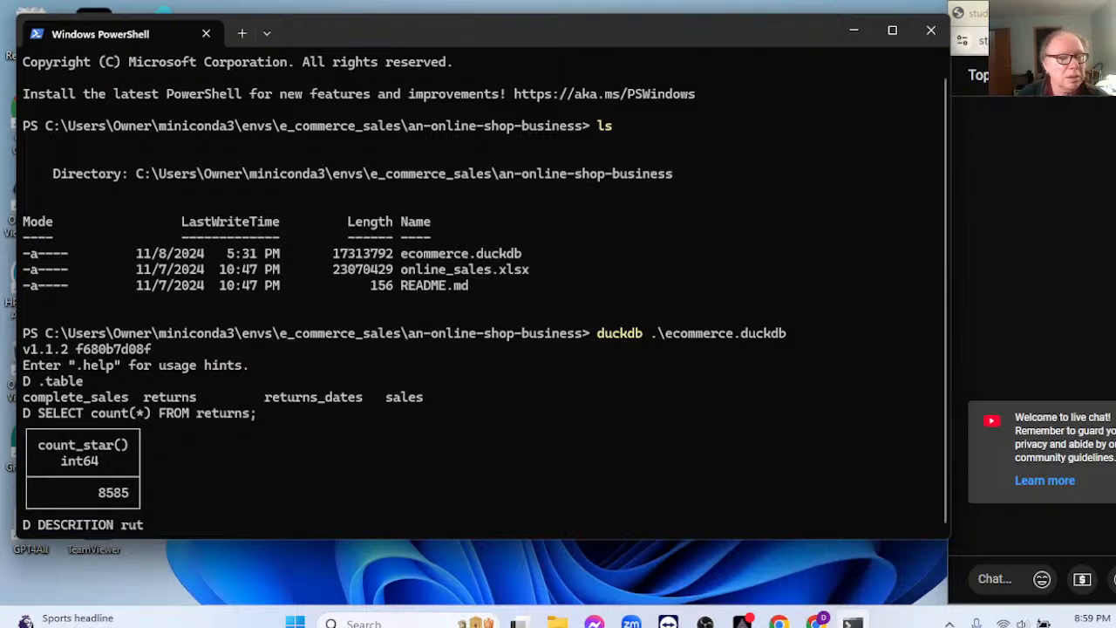
type("urns.")
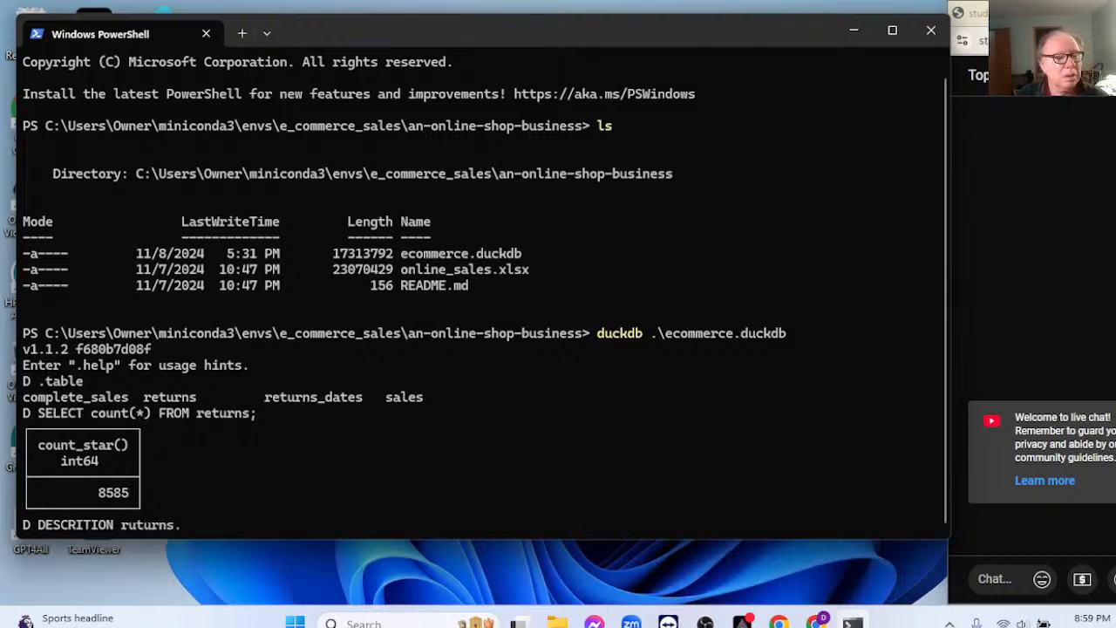
key("BackSpace")
type(";")
key("Return")
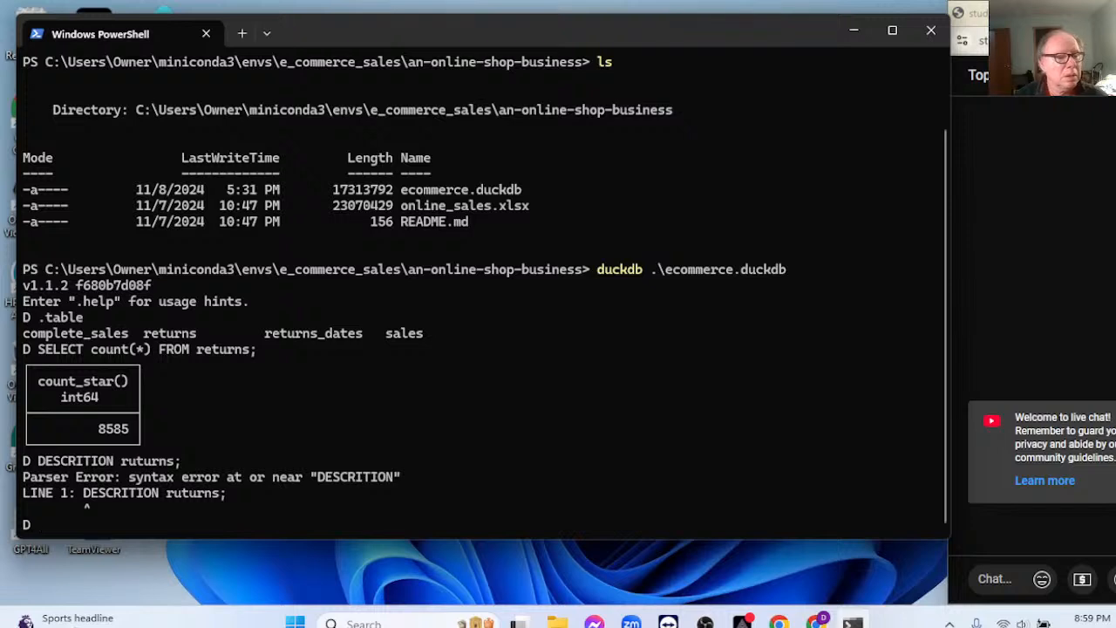
Step: Show the column structure of the returns table with describe returns;
type("describe")
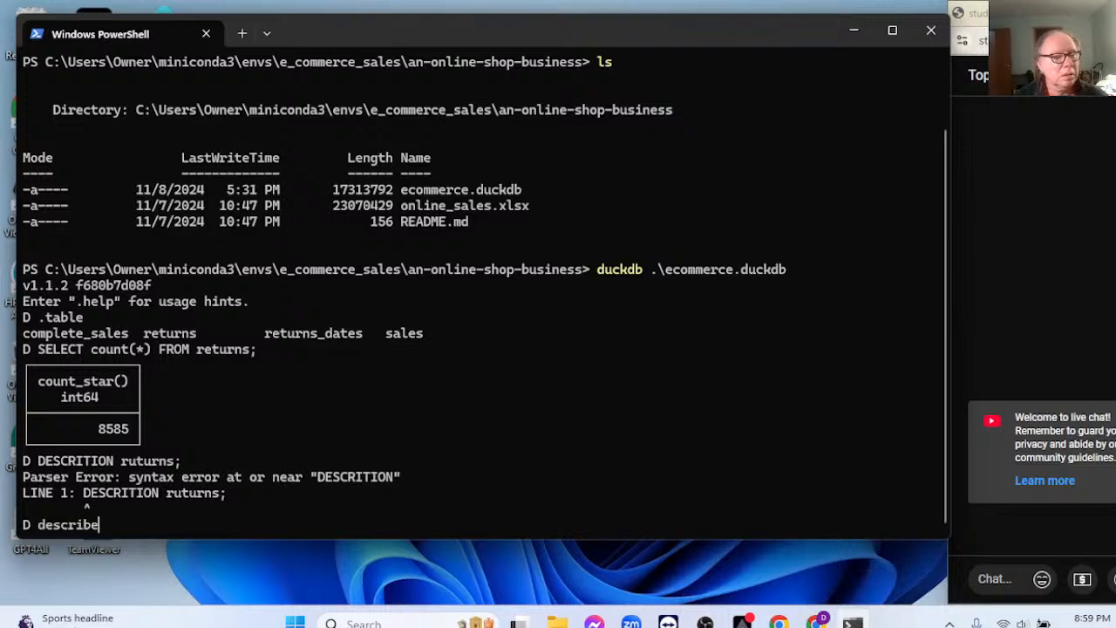
type(" returns;")
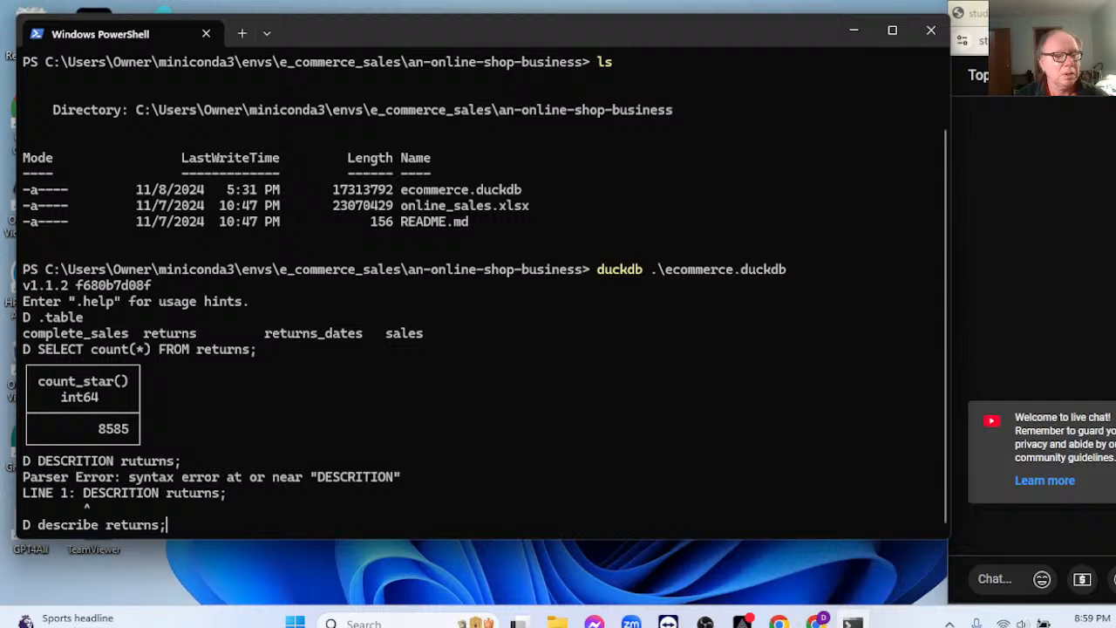
key("Return")
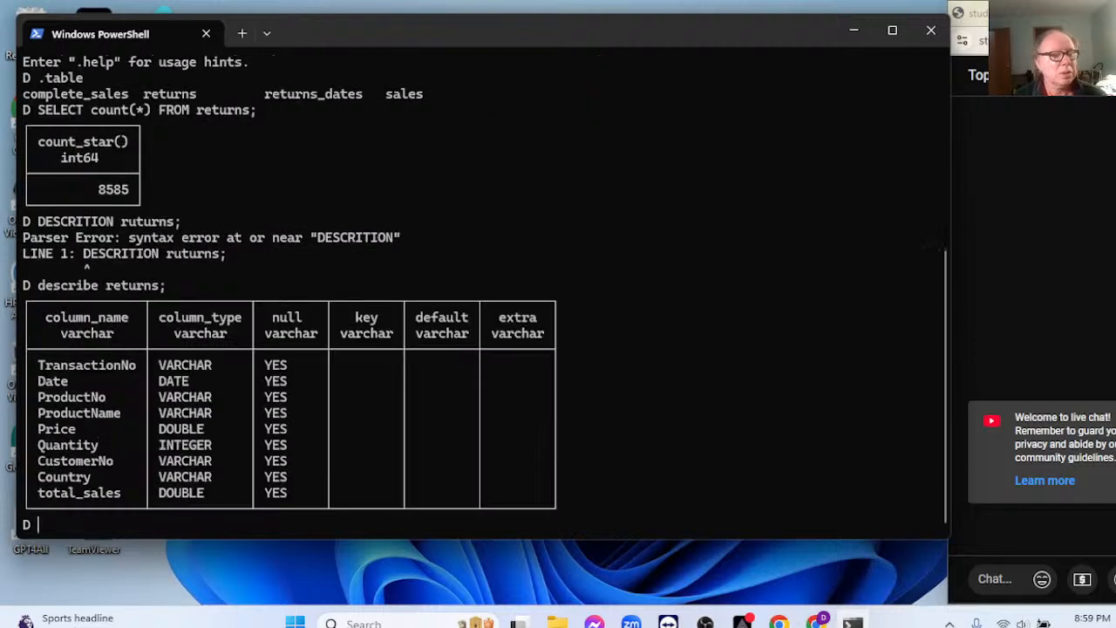
Step: Try to get the minimum total sales, quantity and price with select min(total_sales), min(Qauntity), min(Price) from returns;
type("select")
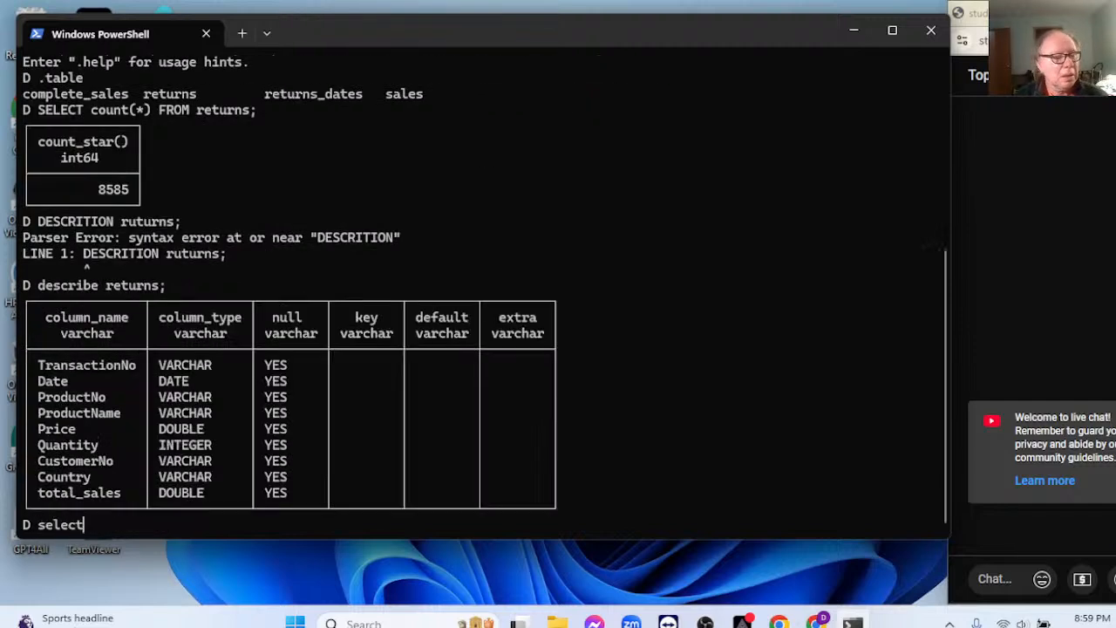
type(" min(tital")
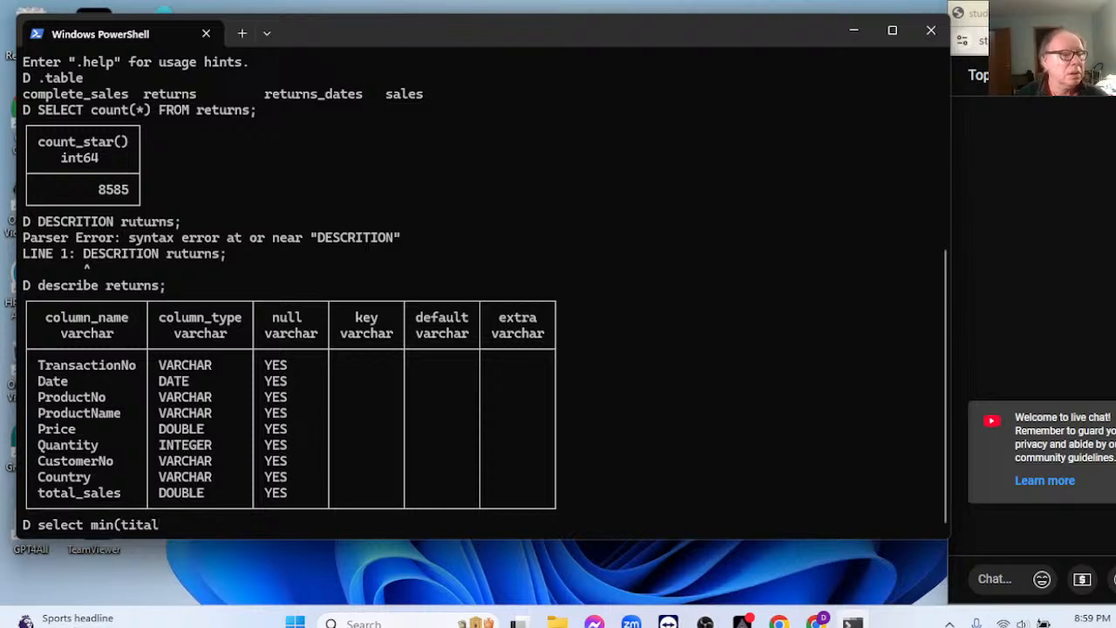
key("BackSpace")
key("BackSpace")
key("BackSpace")
key("BackSpace")
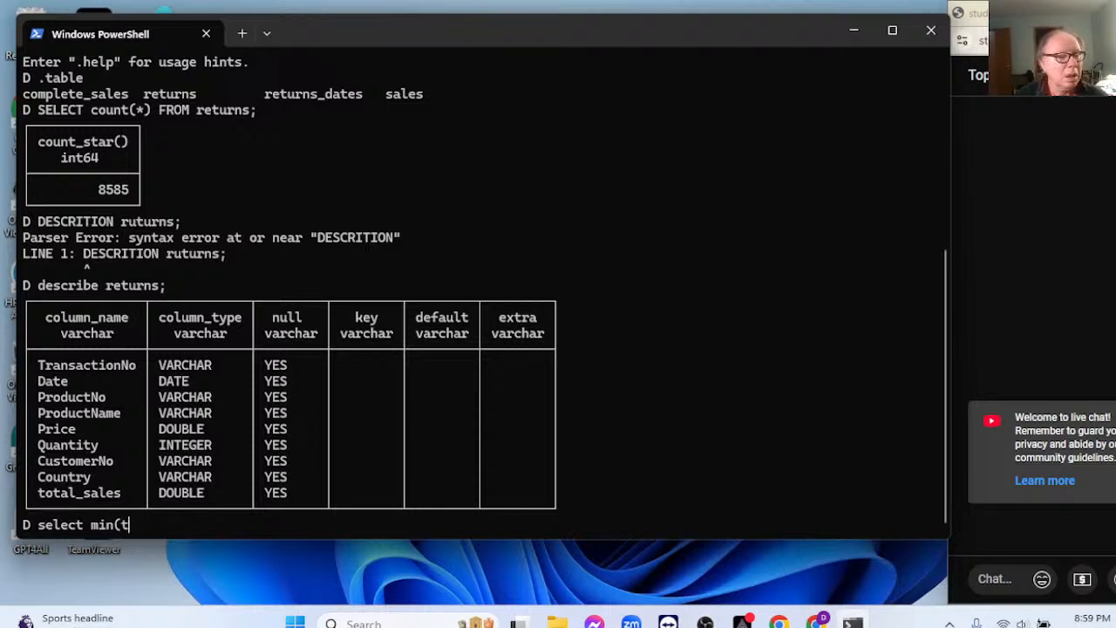
type("otal_ales")
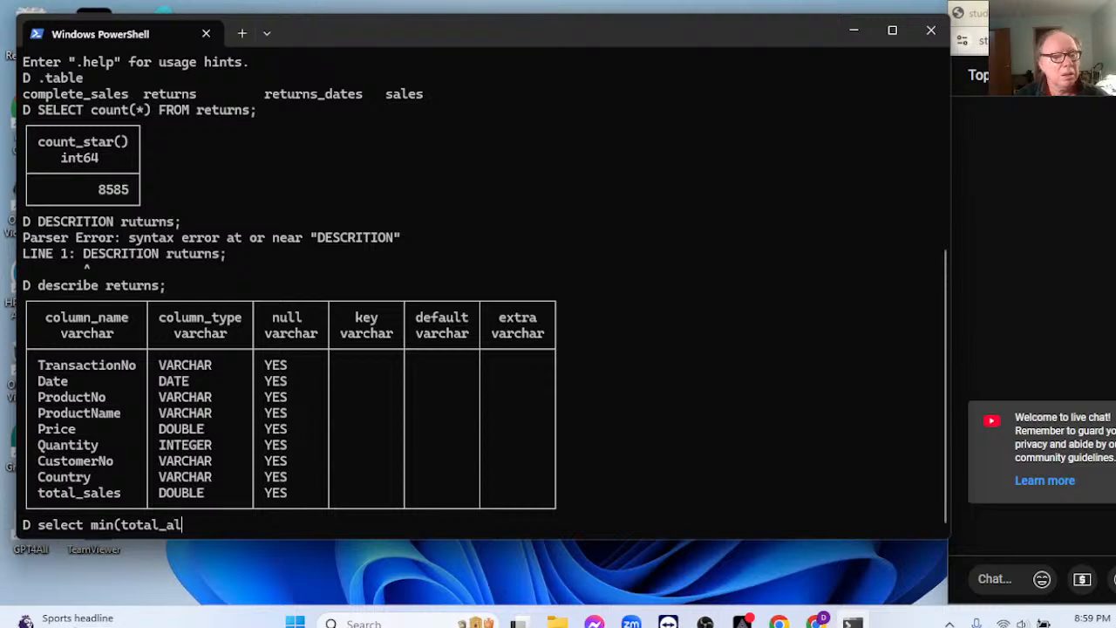
key("BackSpace")
key("BackSpace")
key("BackSpace")
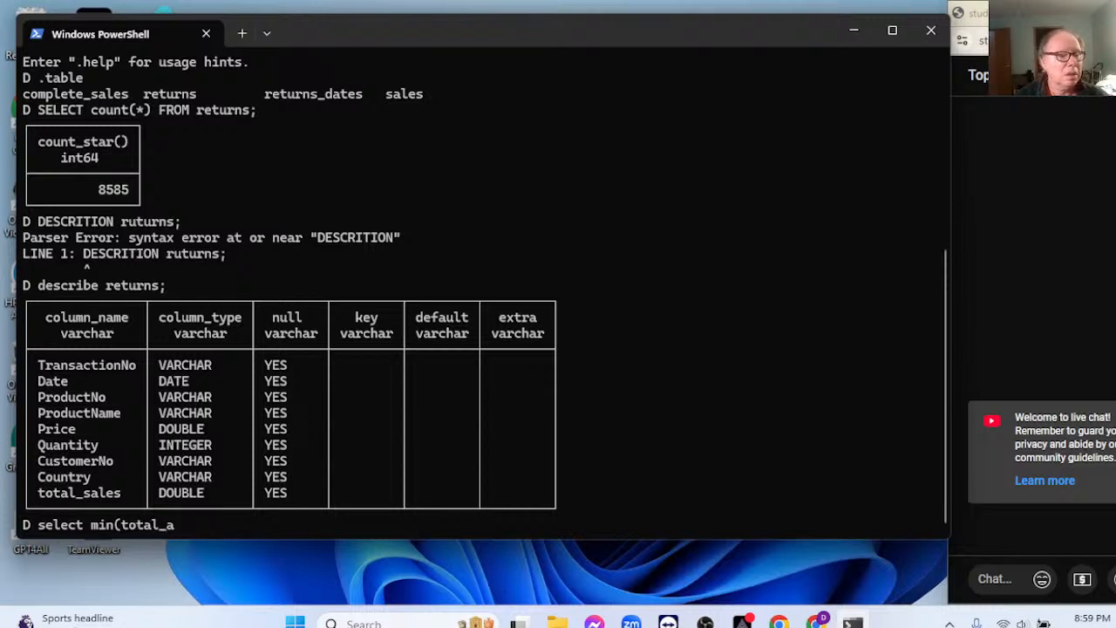
key("BackSpace")
type("sales")
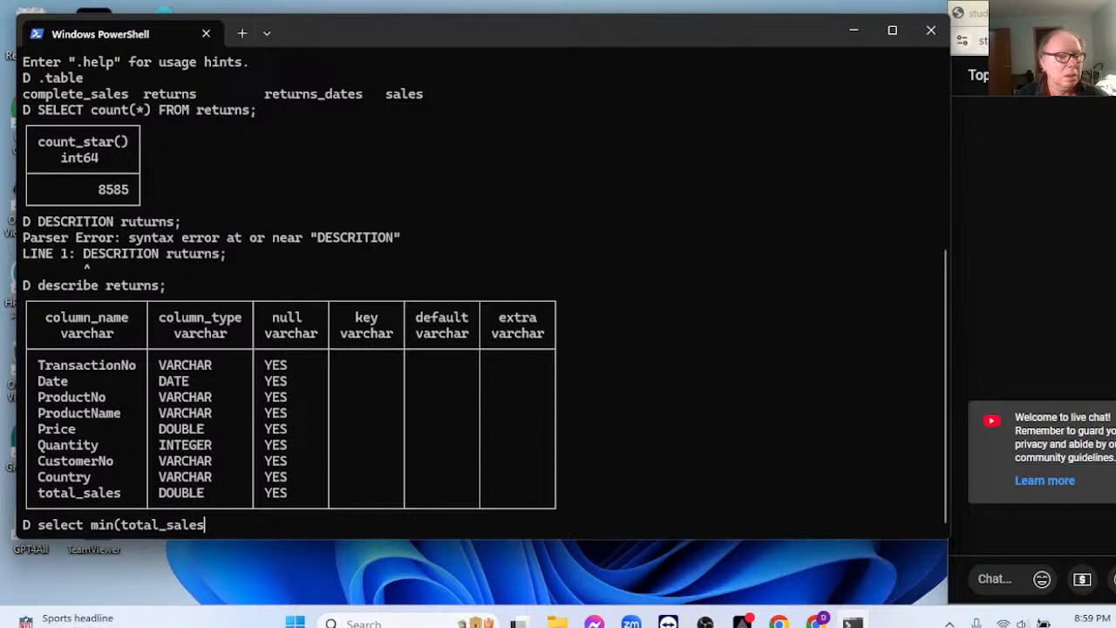
type("P<")
key("BackSpace")
key("BackSpace")
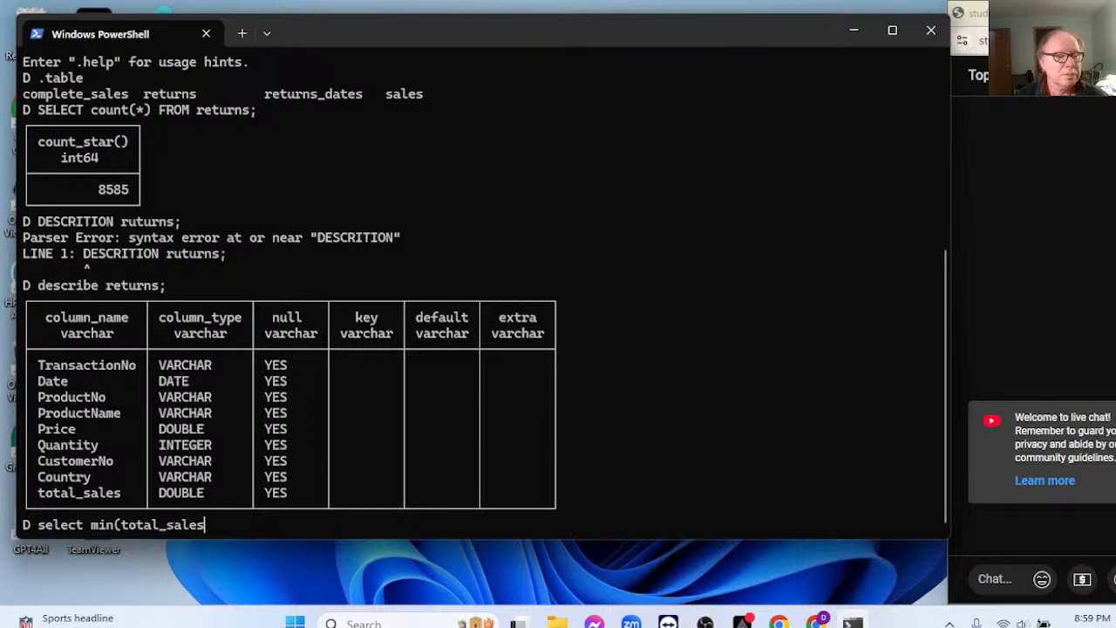
type("(")
key("BackSpace")
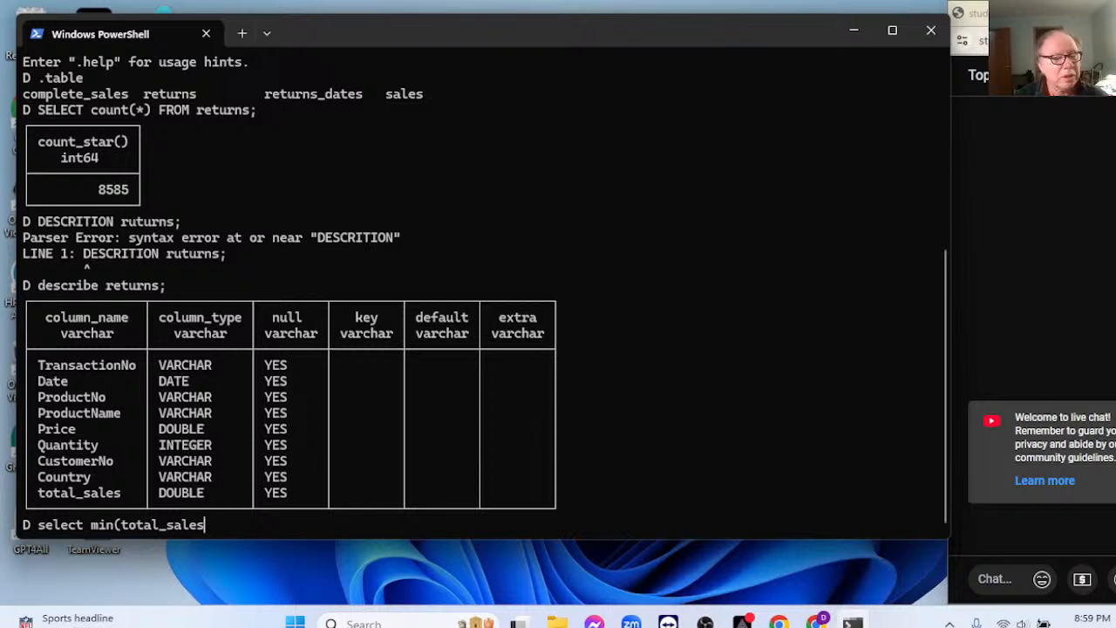
type("),")
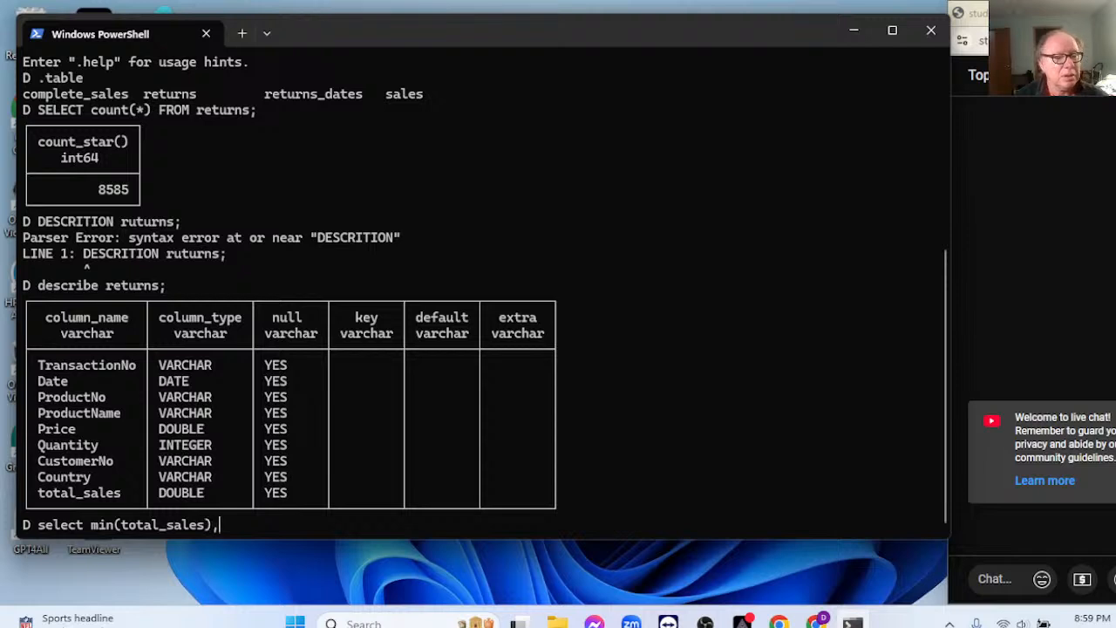
type(" min(qua")
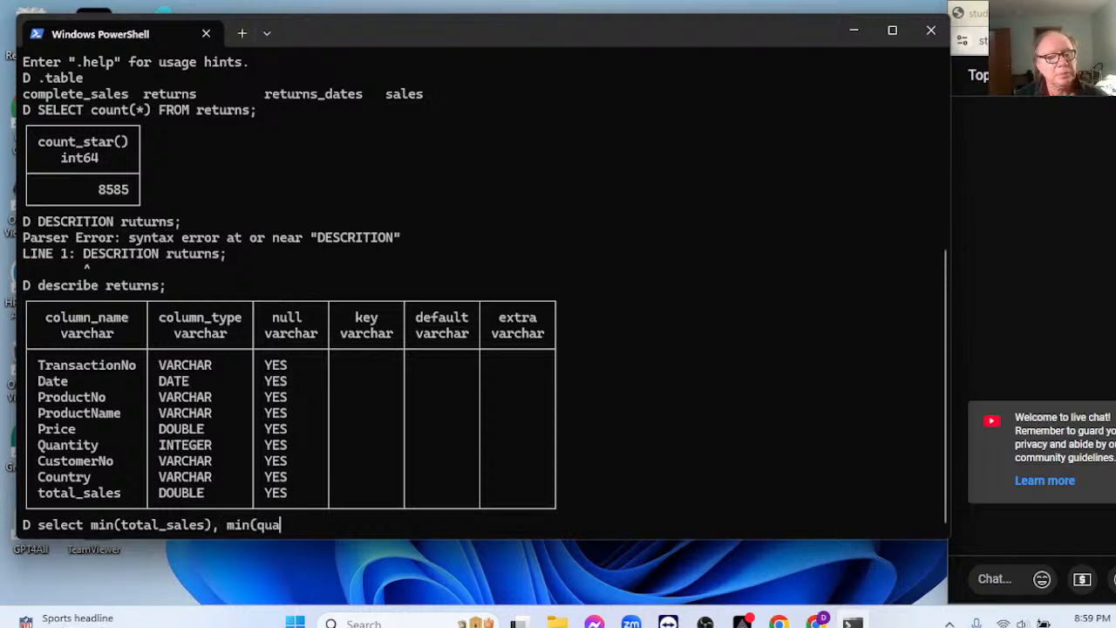
key("BackSpace")
key("BackSpace")
key("BackSpace")
type("Qau")
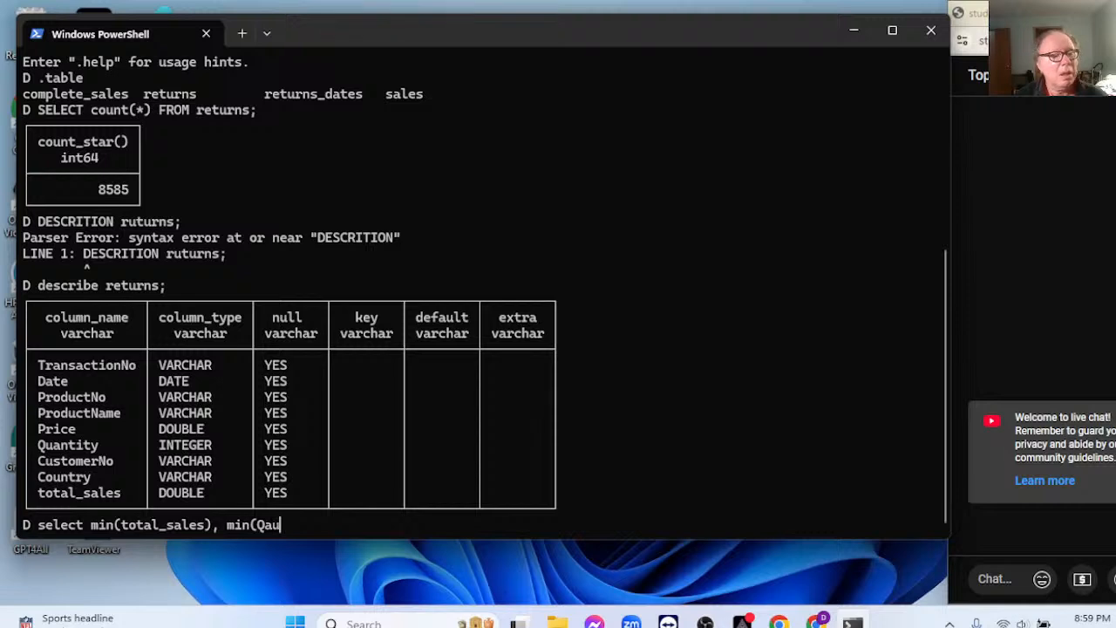
type("ntity")
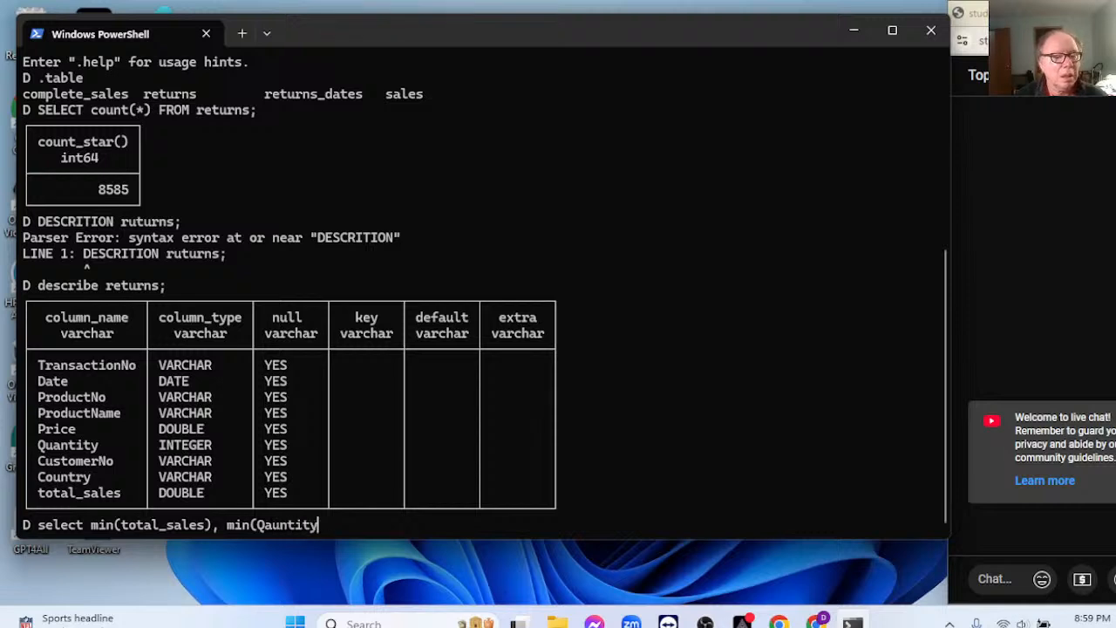
type("), min(")
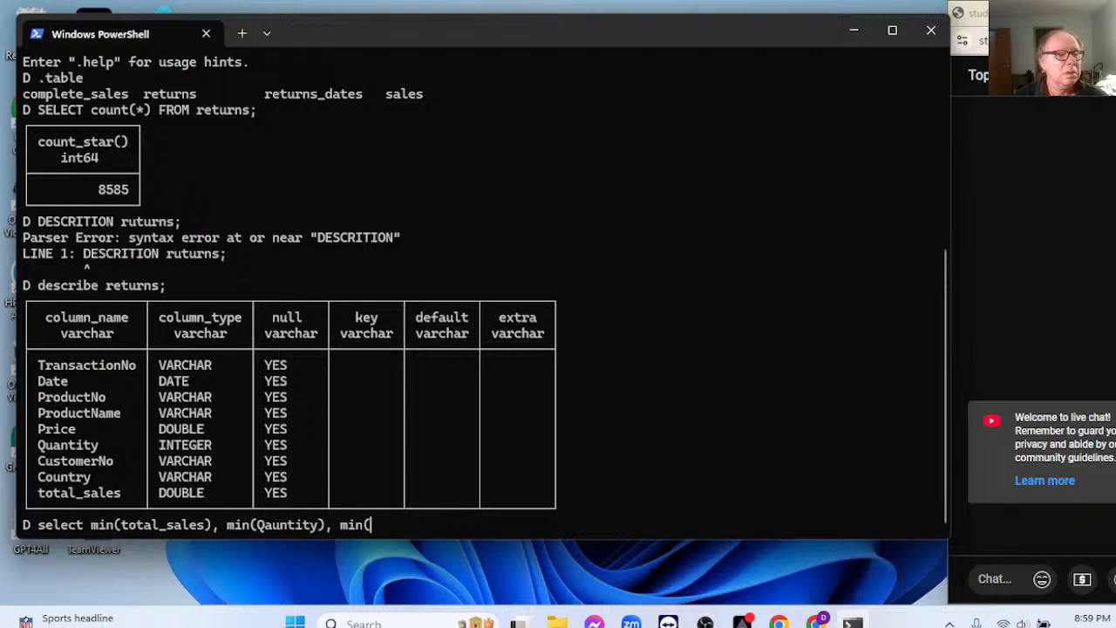
type("Price)")
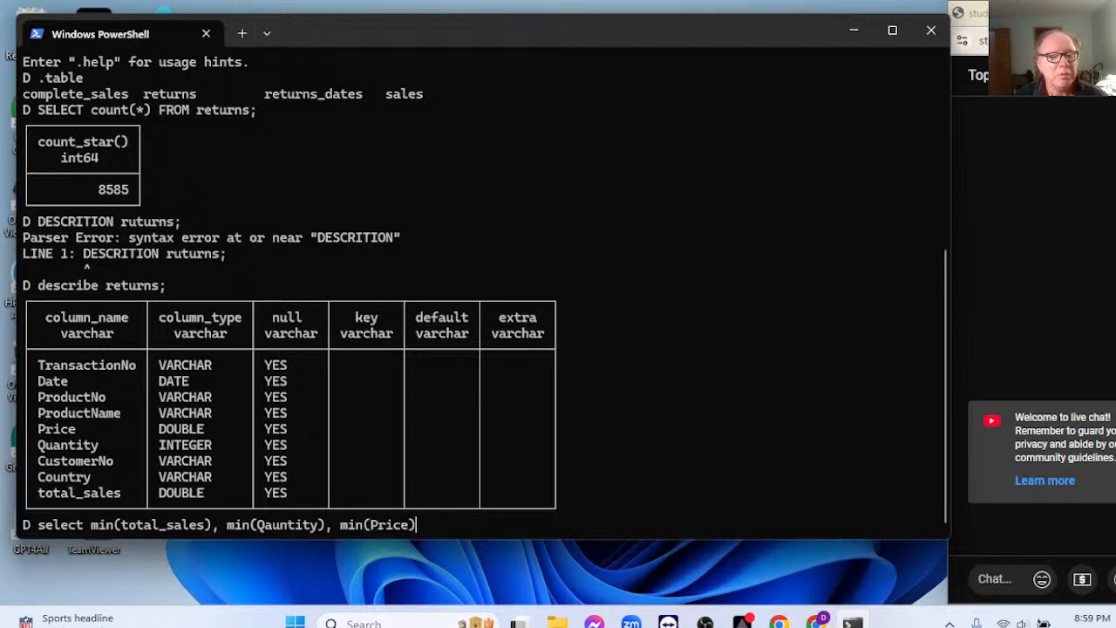
type(",")
key("BackSpace")
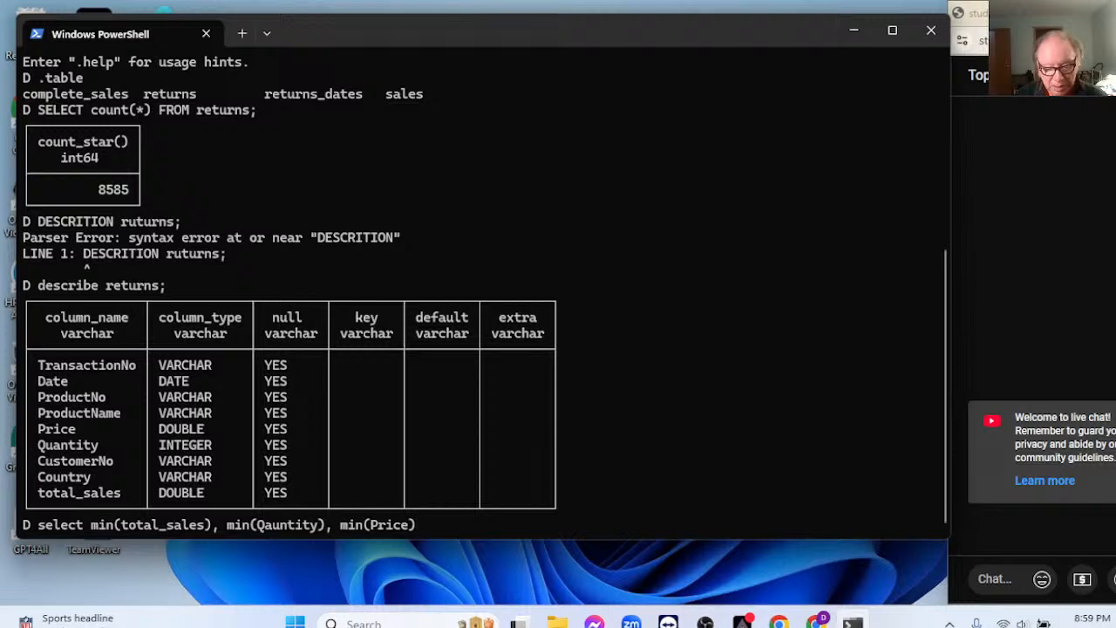
type(";")
key("BackSpace")
type("f")
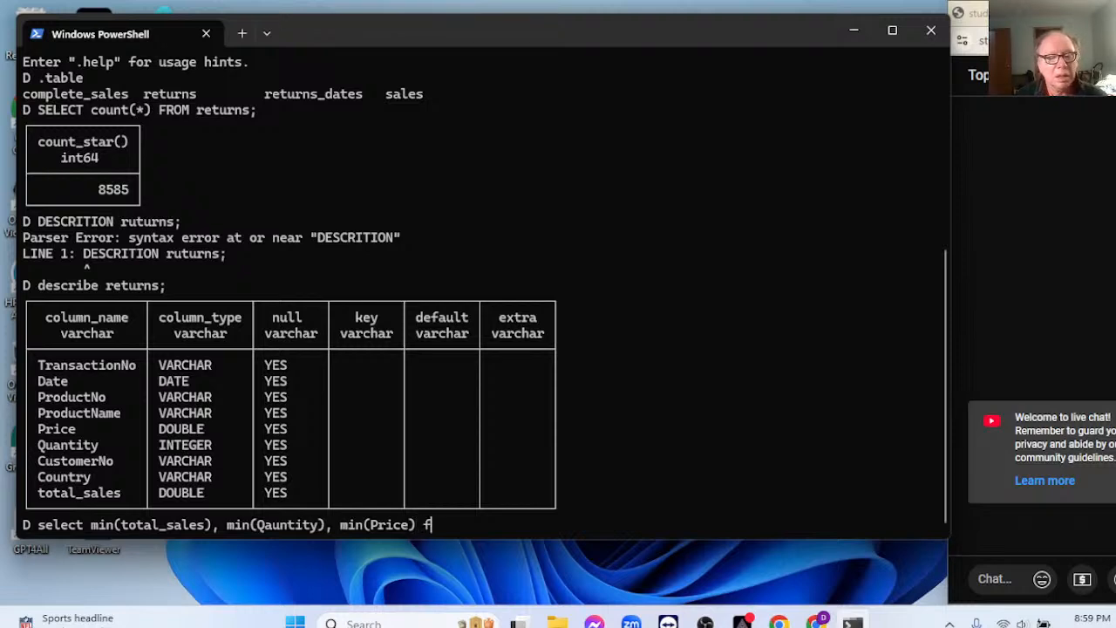
type("rom  ret")
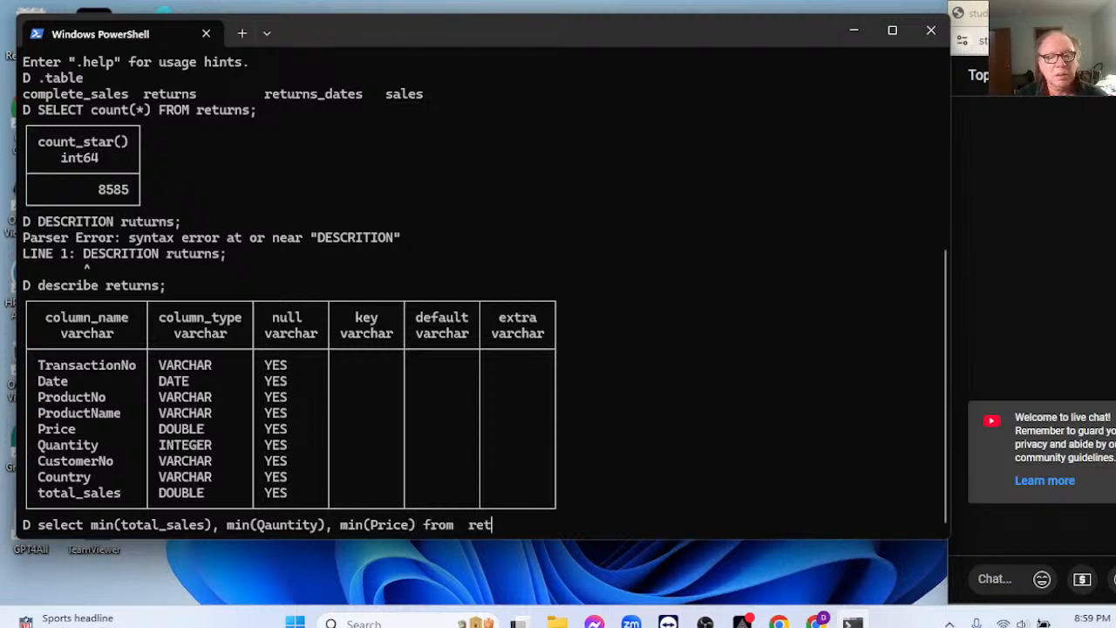
type("urns;")
key("Return")
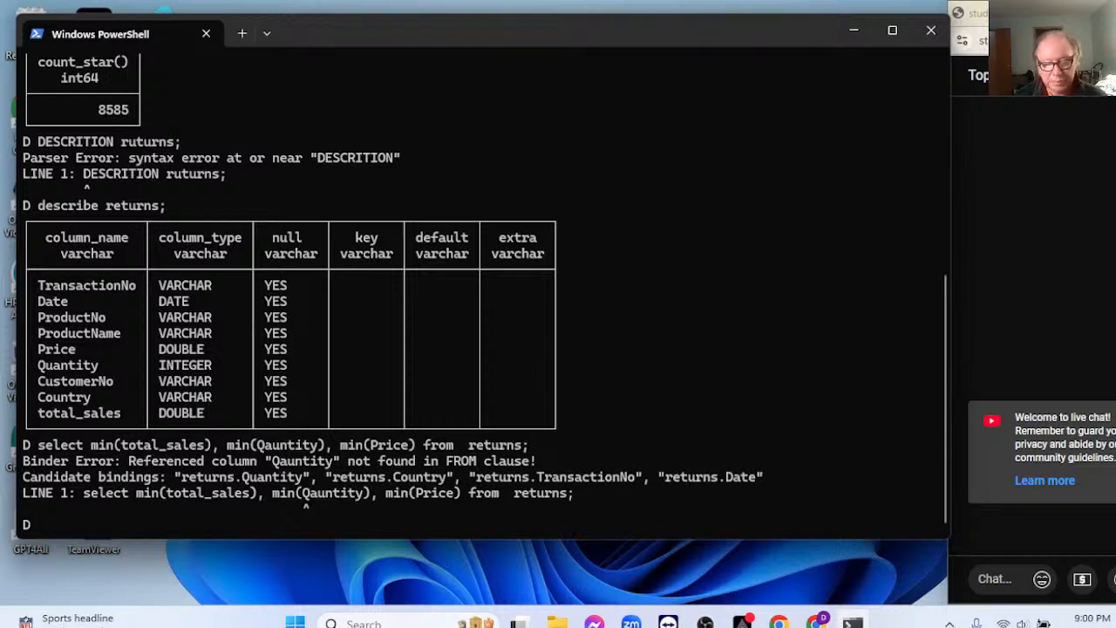
Step: Reduce the previous query to the minimum total sales only and run select min(total_sales) from returns;
key("Up")
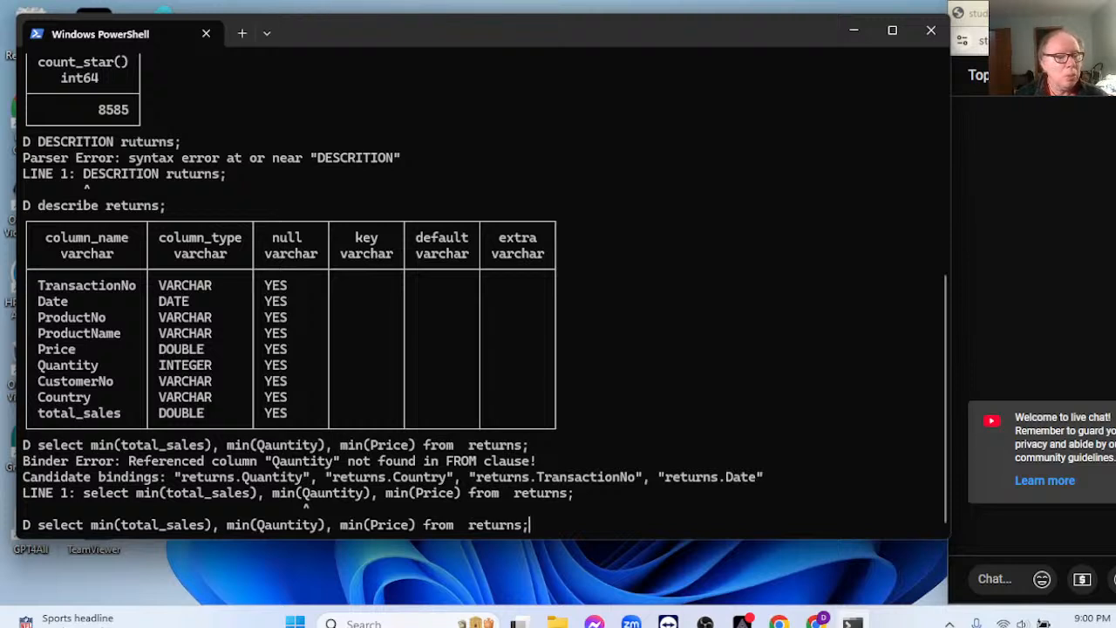
key("Left")
key("Left")
key("Left")
key("Left")
key("Left")
key("Left")
key("Left")
key("Left")
key("Left")
key("Left")
key("Left")
key("Left")
key("Left")
key("Left")
key("Left")
key("Left")
key("Left")
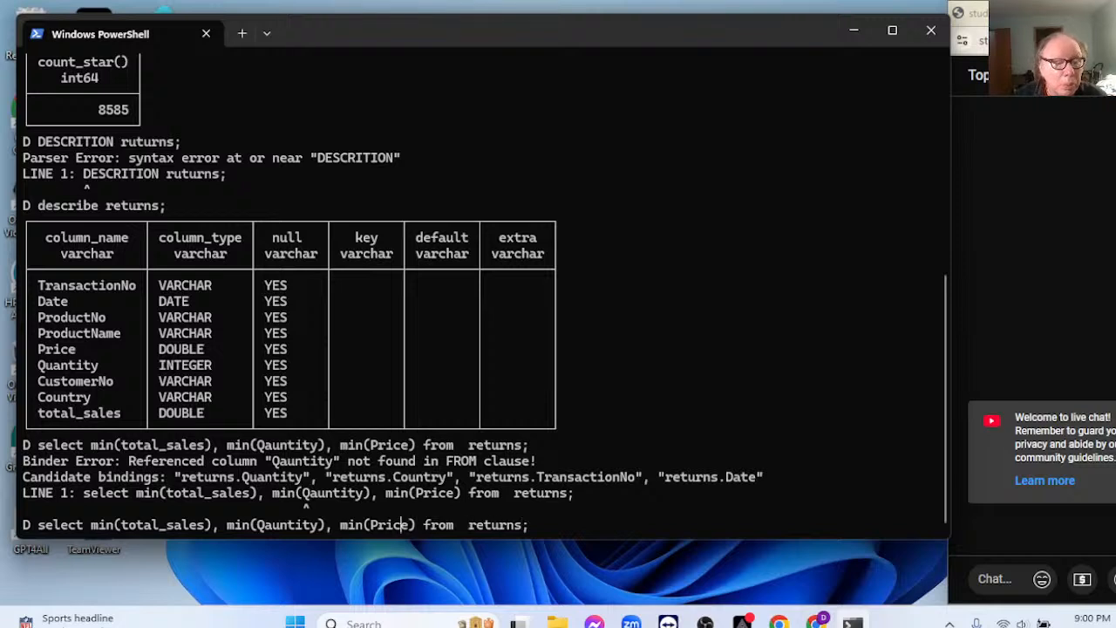
key("Right")
key("BackSpace")
key("BackSpace")
key("BackSpace")
key("BackSpace")
key("BackSpace")
key("BackSpace")
key("BackSpace")
key("BackSpace")
key("BackSpace")
key("BackSpace")
key("BackSpace")
key("BackSpace")
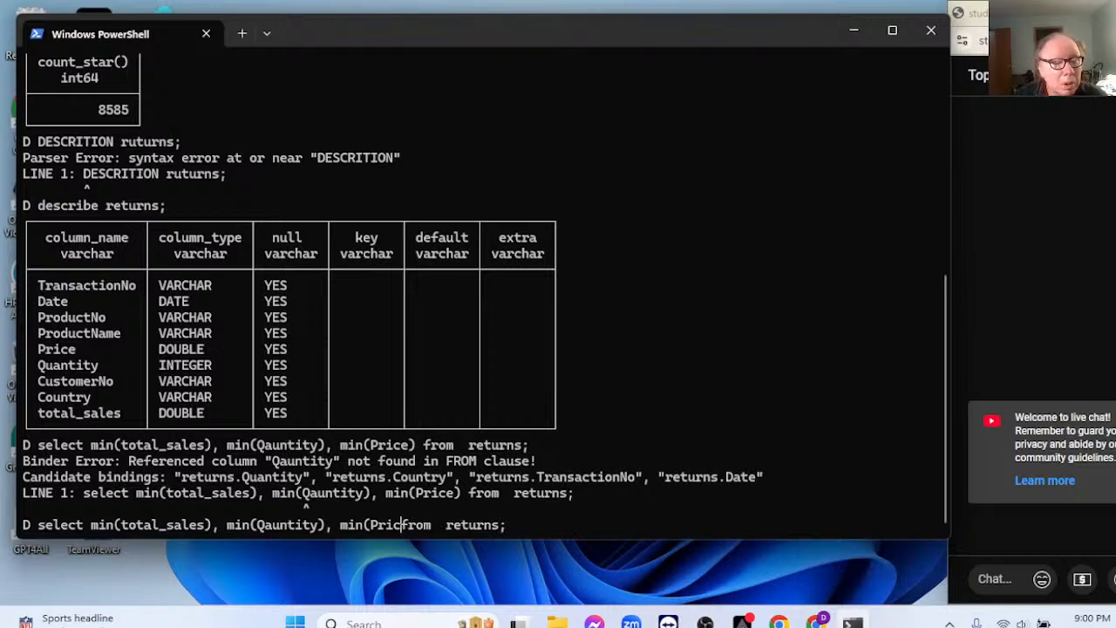
key("BackSpace")
key("BackSpace")
key("BackSpace")
key("BackSpace")
key("BackSpace")
key("BackSpace")
key("BackSpace")
key("BackSpace")
key("BackSpace")
key("BackSpace")
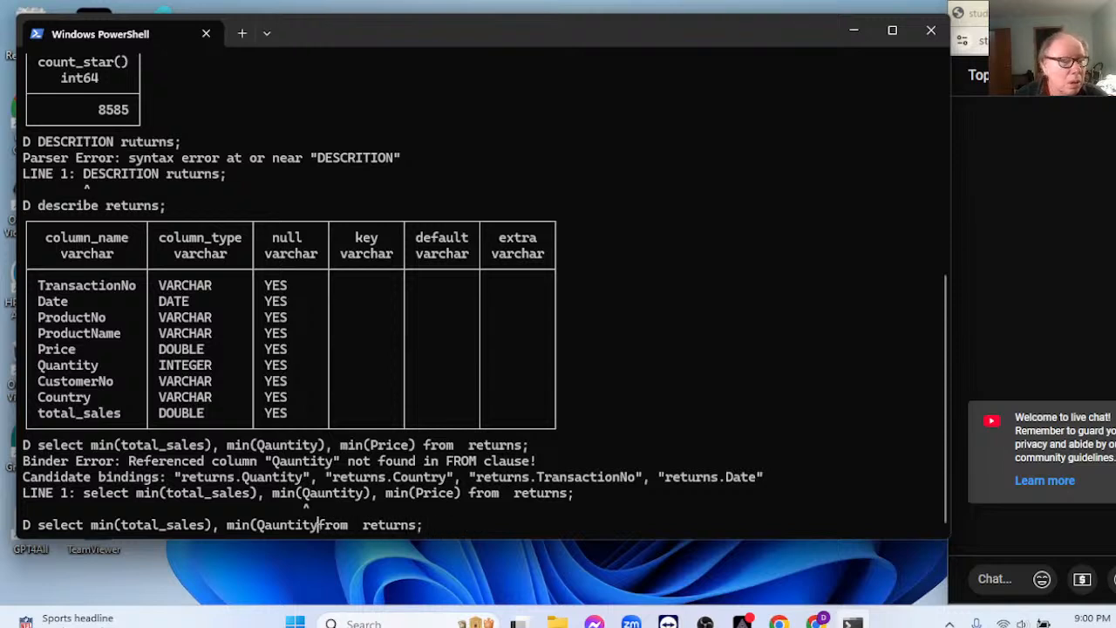
key("BackSpace")
key("BackSpace")
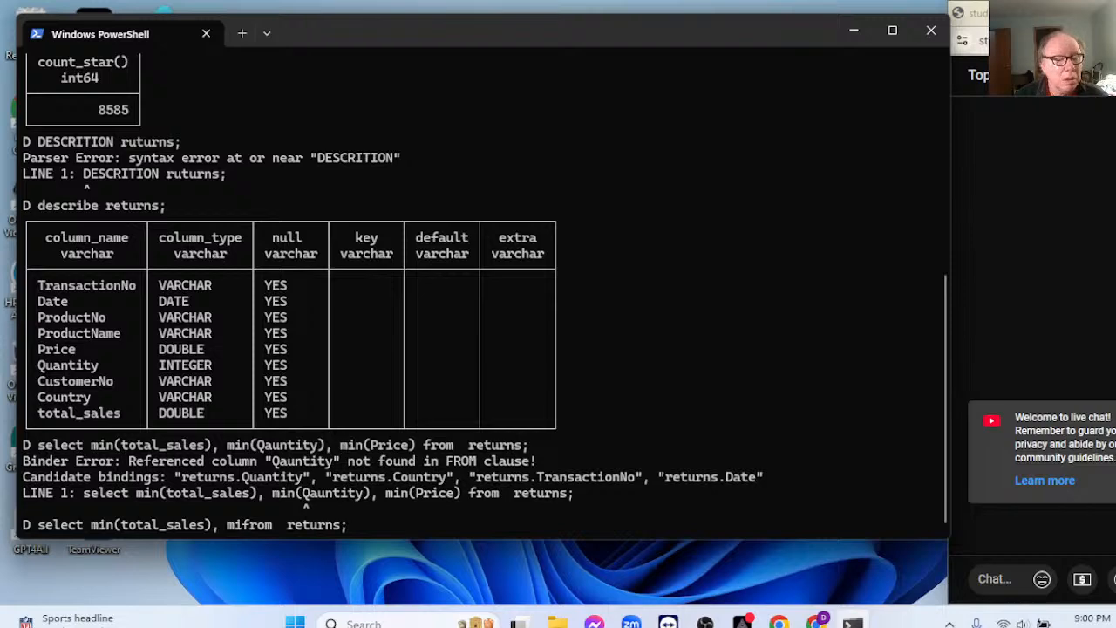
key("BackSpace")
key("BackSpace")
key("BackSpace")
key("BackSpace")
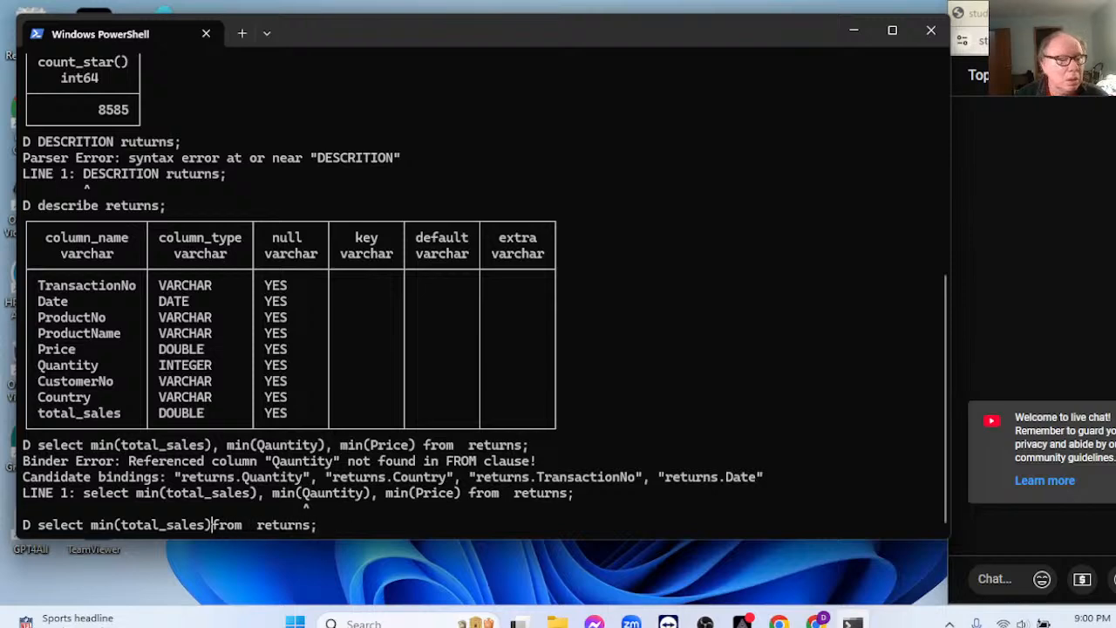
key("Return")
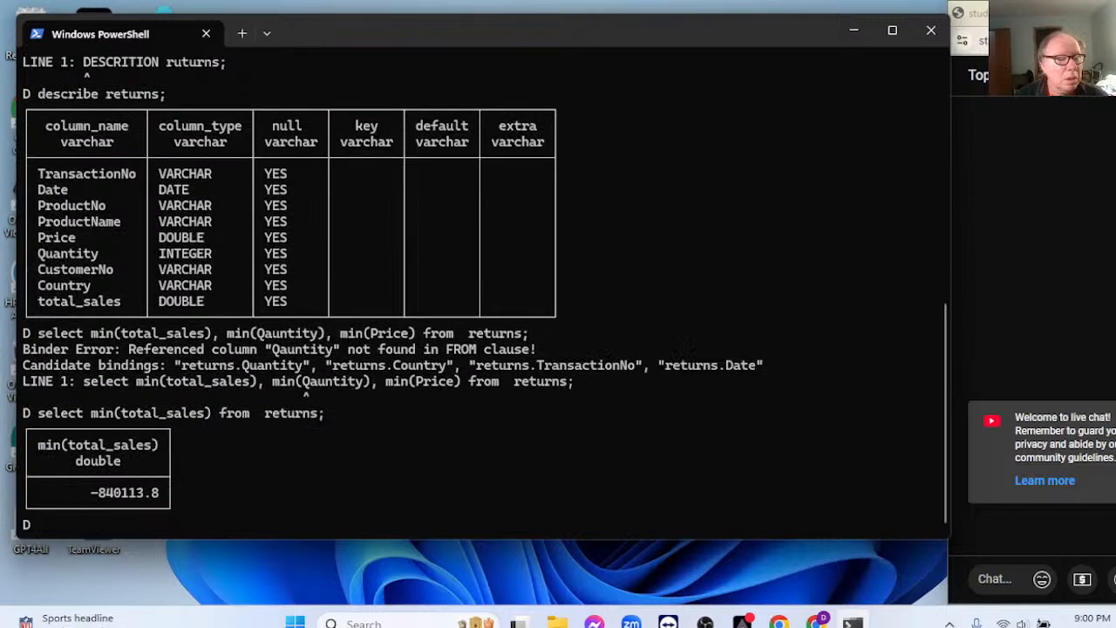
Step: Replace min with sum in the last query and run select sum(total_sales) from returns;
key("Up")
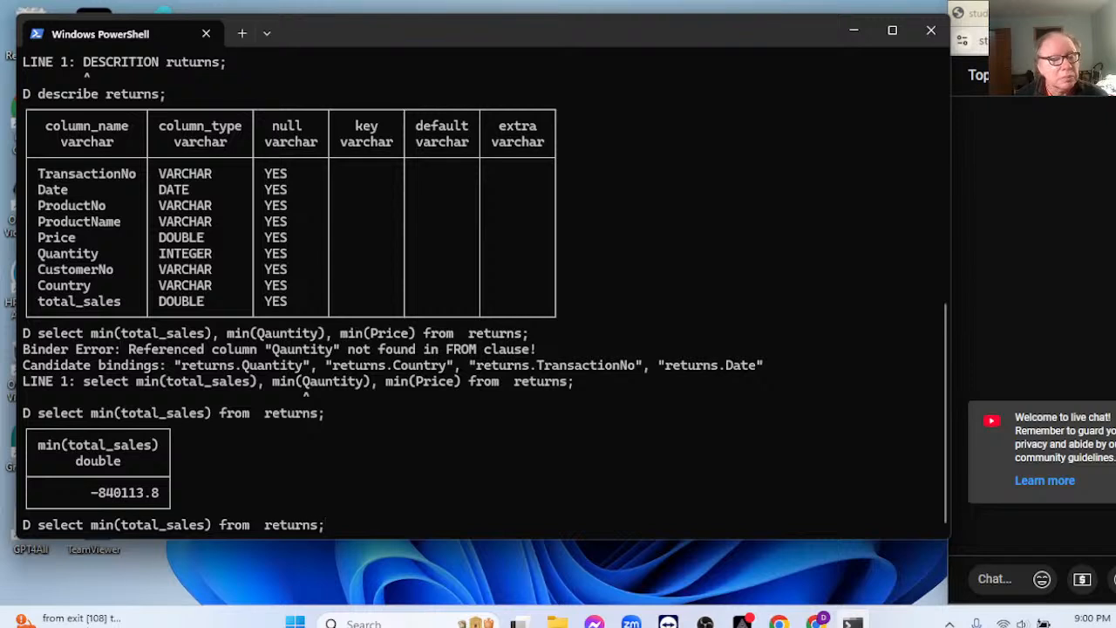
key("Left")
key("Left")
key("Left")
key("Left")
key("Left")
key("Left")
key("Left")
key("Left")
key("Left")
key("Left")
key("Left")
key("Left")
key("Left")
key("Left")
key("Left")
key("Left")
key("Left")
key("Left")
key("Left")
key("Left")
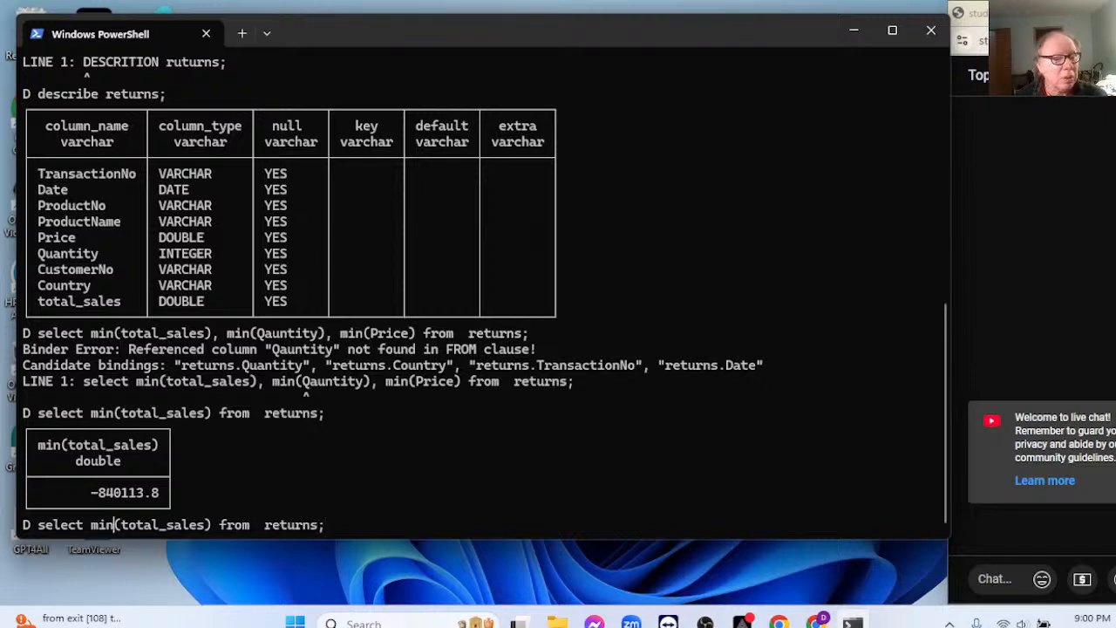
key("BackSpace")
key("BackSpace")
key("BackSpace")
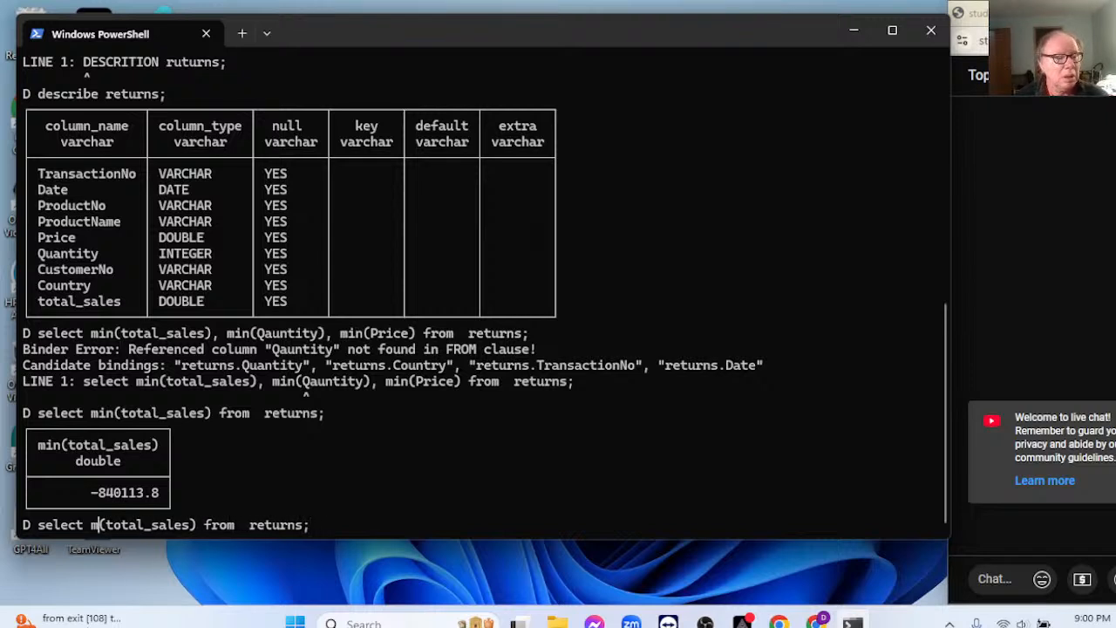
type("sum")
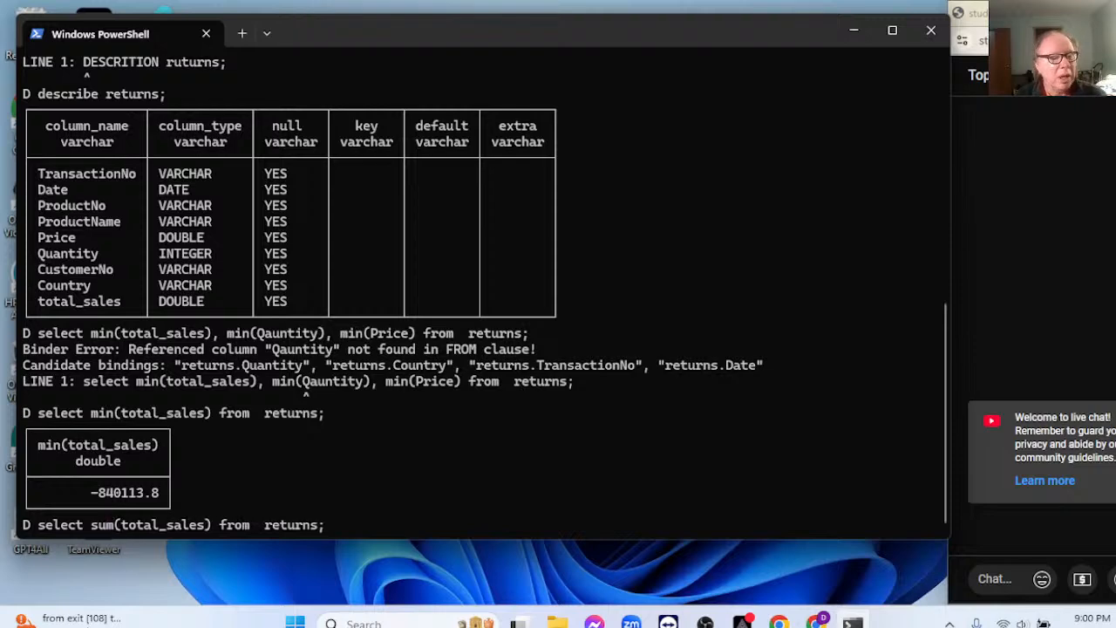
key("Return")
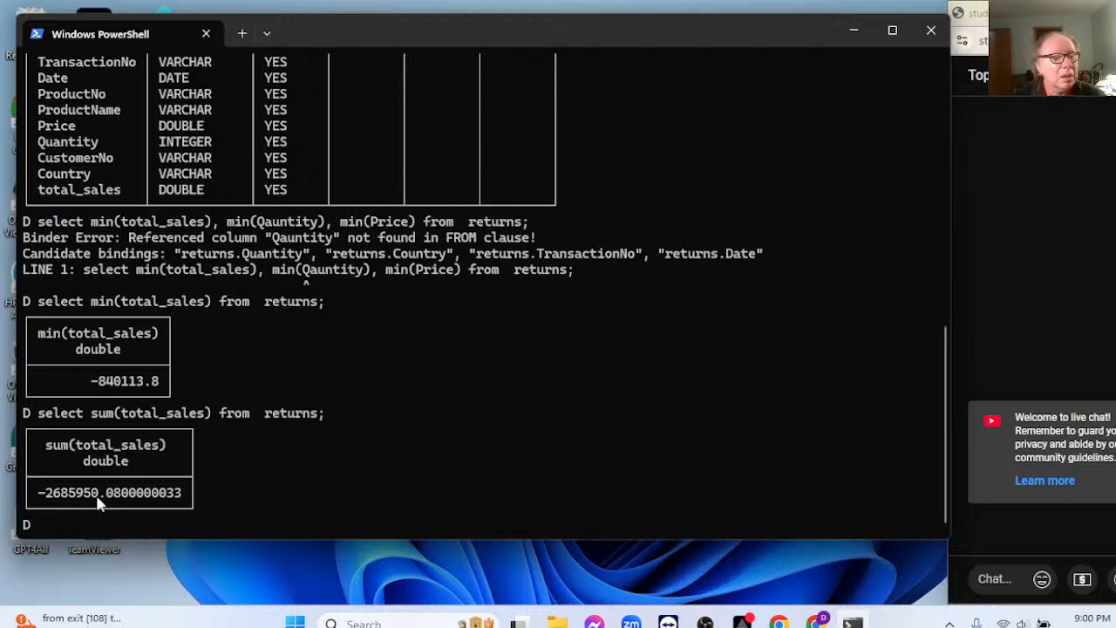
Step: Replace total_sales with quantity in the last query and run select sum(quantity) from returns;
key("Up")
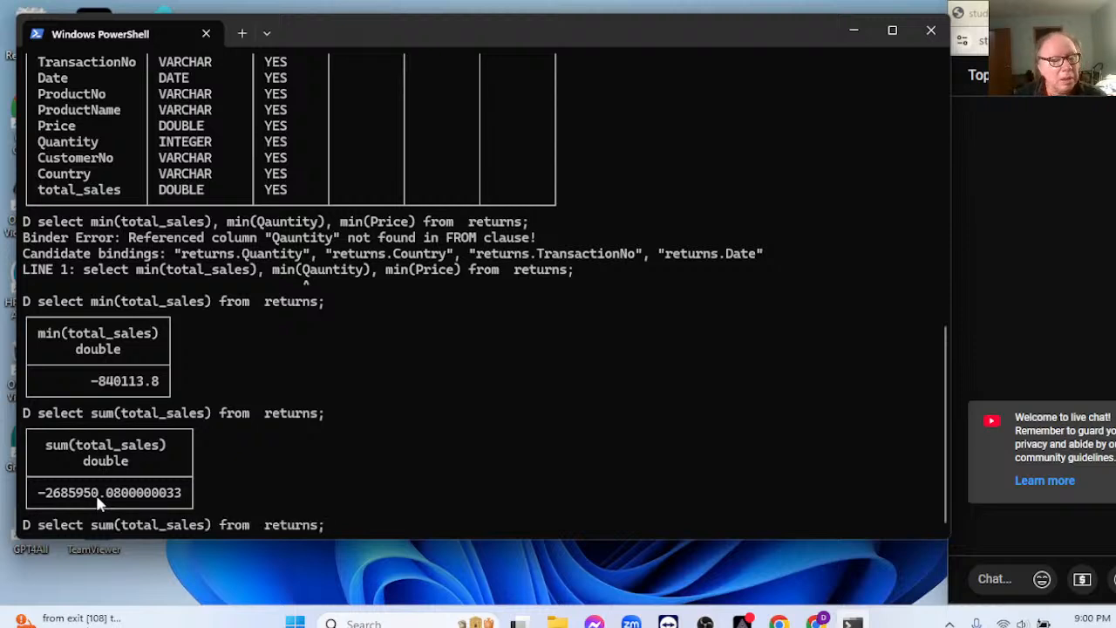
key("Left")
key("Left")
key("Left")
key("Left")
key("Left")
key("Left")
key("Left")
key("Left")
key("Left")
key("Left")
key("Left")
key("Left")
key("Left")
key("Left")
key("Left")
key("Left")
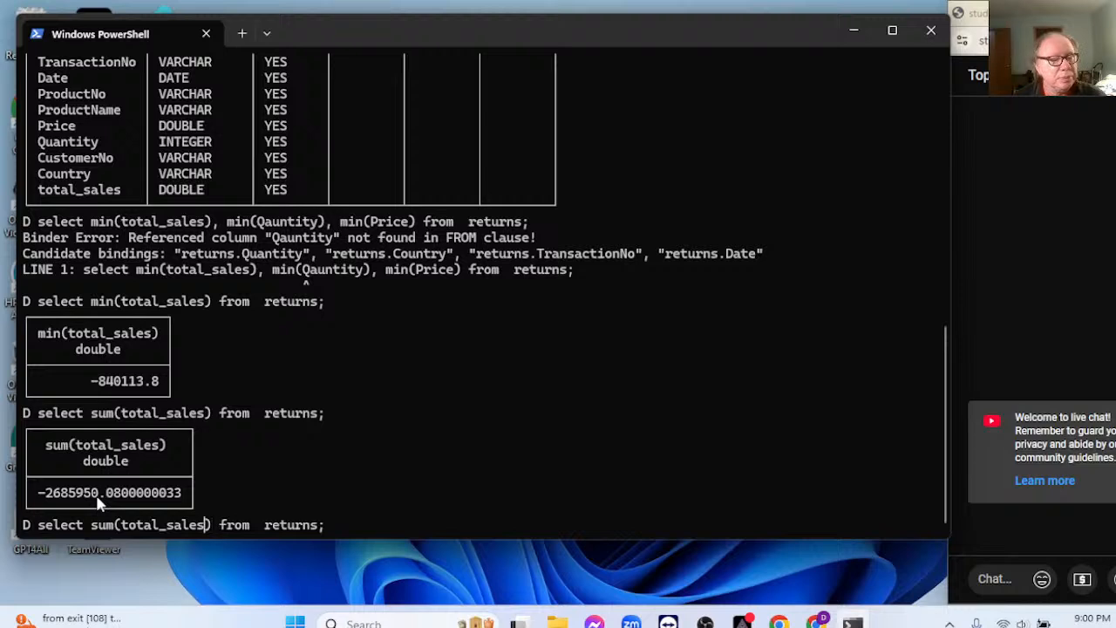
key("BackSpace")
key("BackSpace")
key("BackSpace")
key("BackSpace")
key("BackSpace")
key("BackSpace")
key("BackSpace")
key("BackSpace")
key("BackSpace")
key("BackSpace")
key("BackSpace")
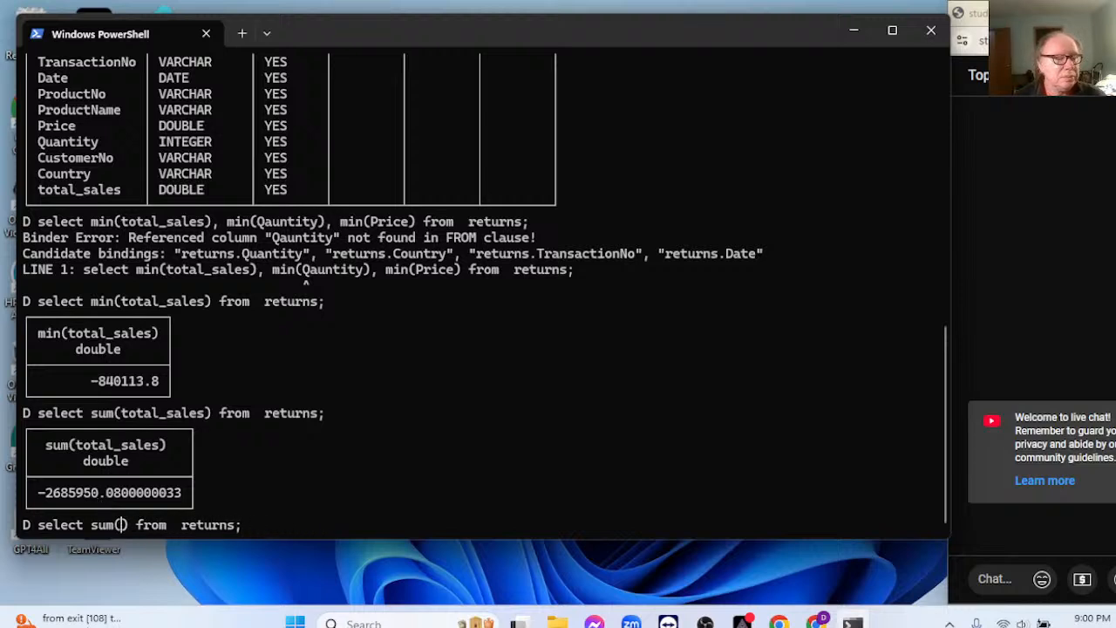
type("qu")
key("BackSpace")
key("BackSpace")
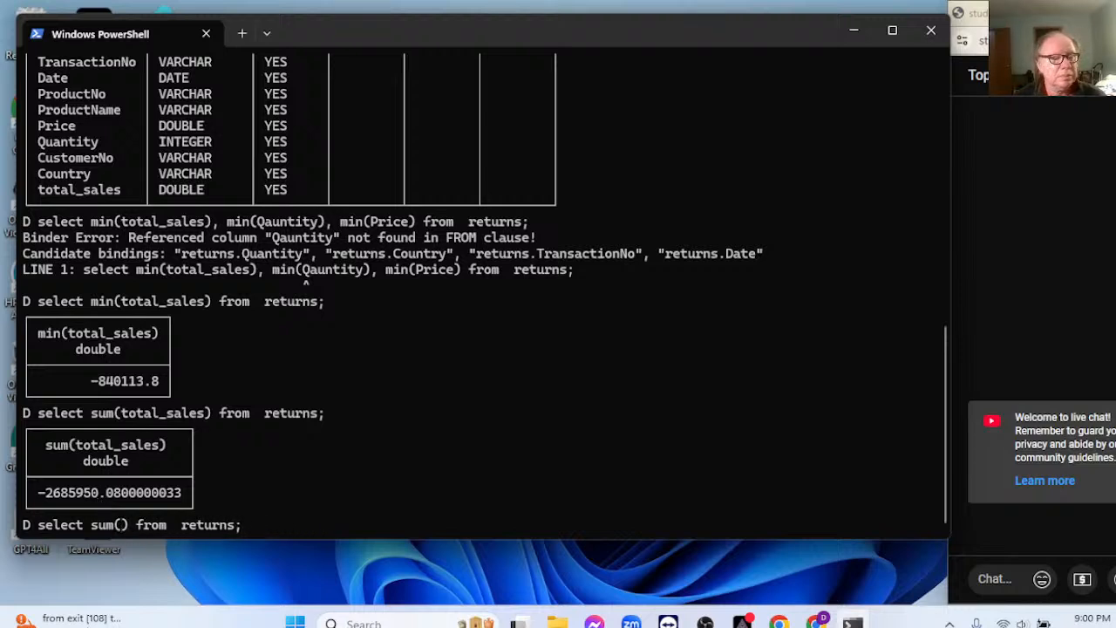
type("quantity")
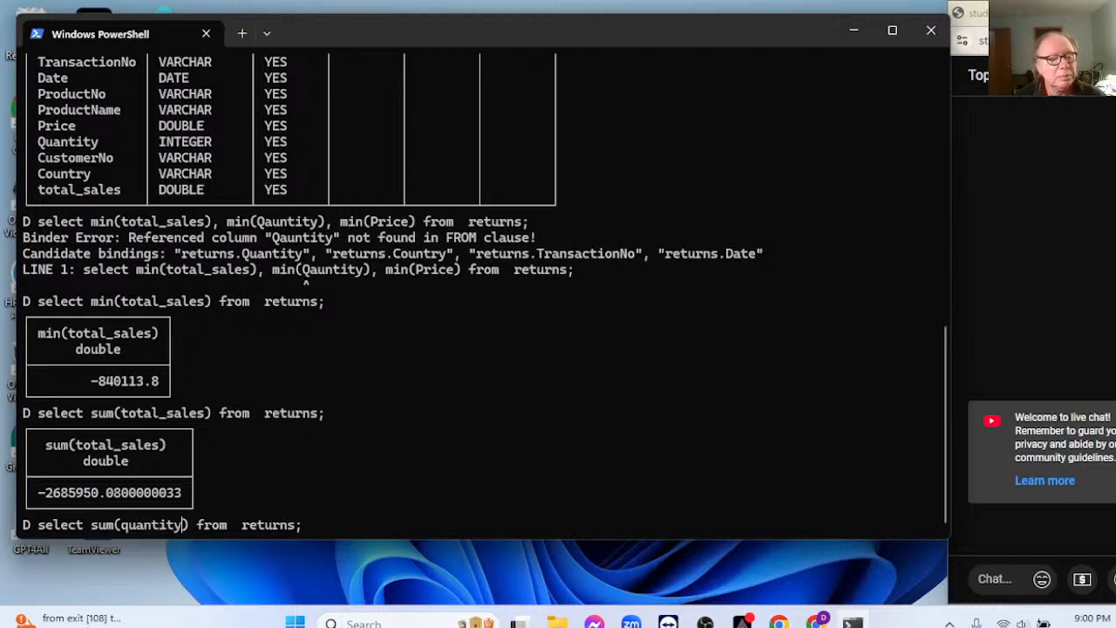
key("Return")
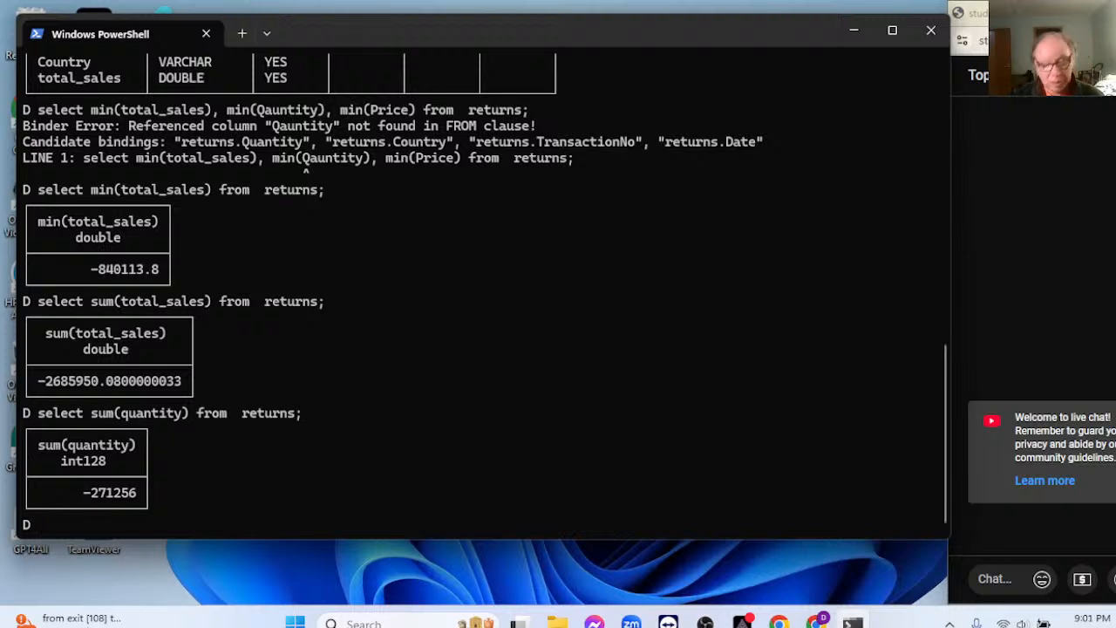
Step: Replace quantity with price in the last query and run select sum(price) from returns;
key("Up")
key("Left")
key("Left")
key("Left")
key("Left")
key("Left")
key("Left")
key("Left")
key("Left")
key("Left")
key("Left")
key("Left")
key("Left")
key("Left")
key("Left")
key("Left")
key("Left")
key("Left")
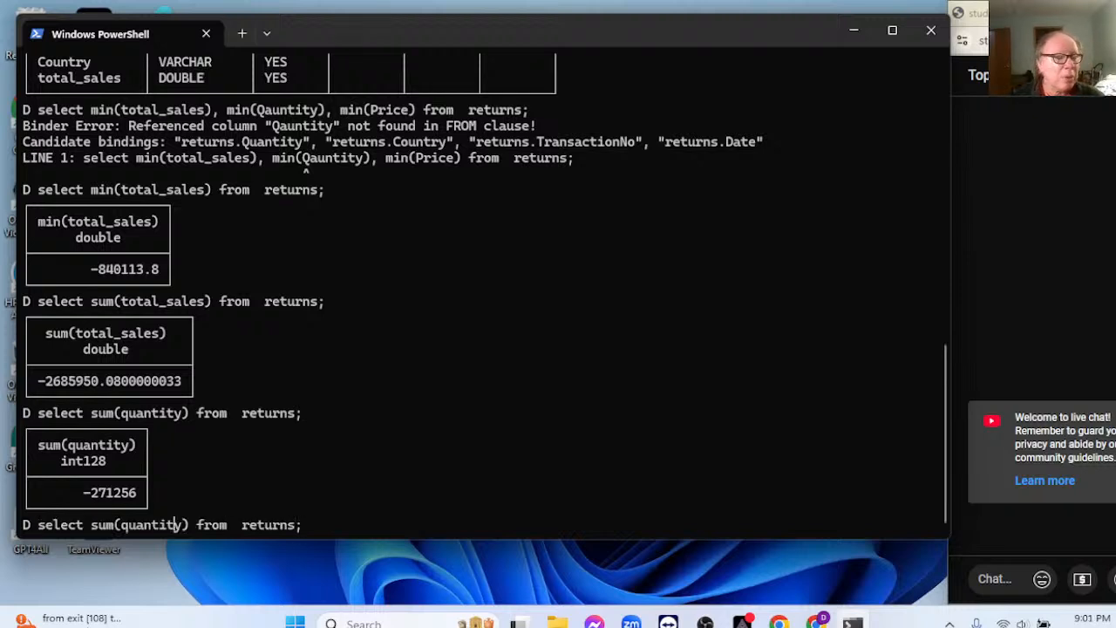
key("BackSpace")
key("BackSpace")
key("BackSpace")
key("BackSpace")
key("BackSpace")
key("BackSpace")
key("BackSpace")
key("BackSpace")
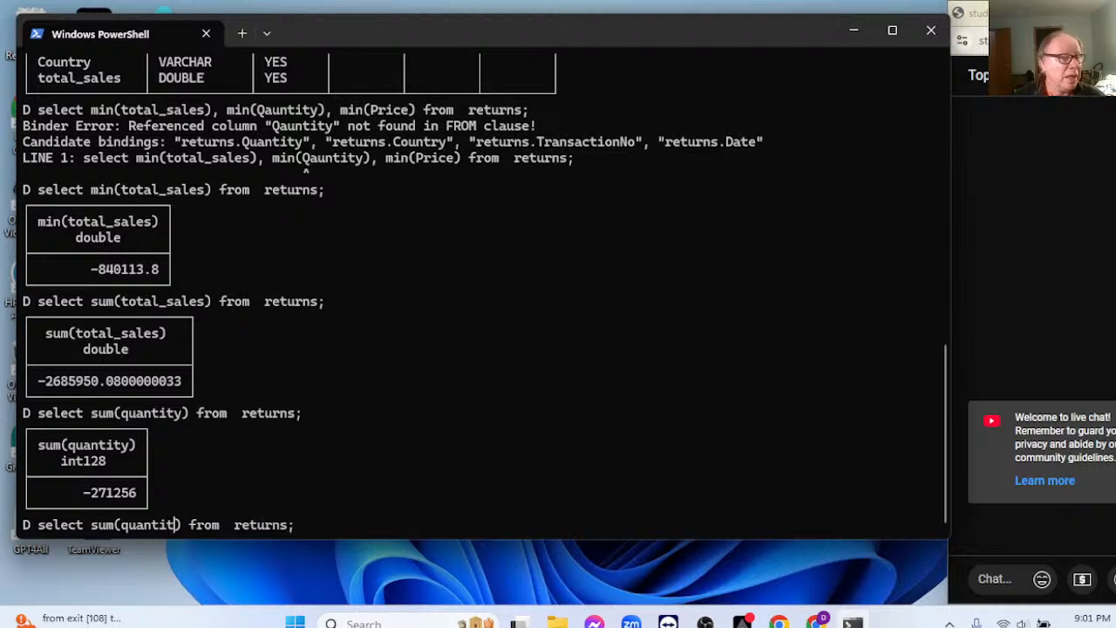
type("price")
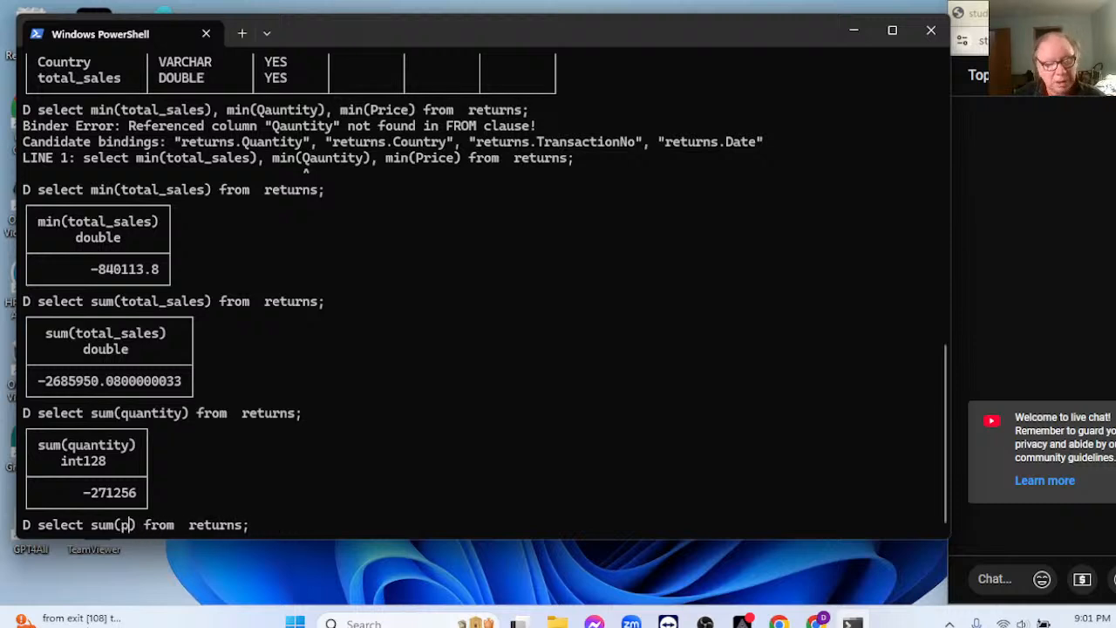
key("Return")
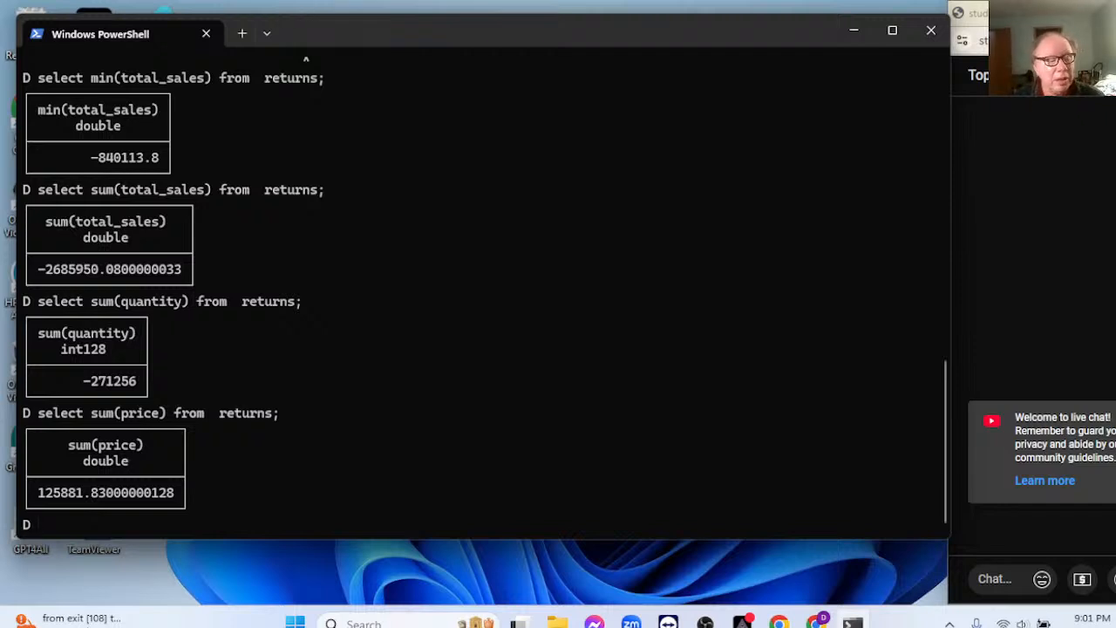
key("Up")
key("Left")
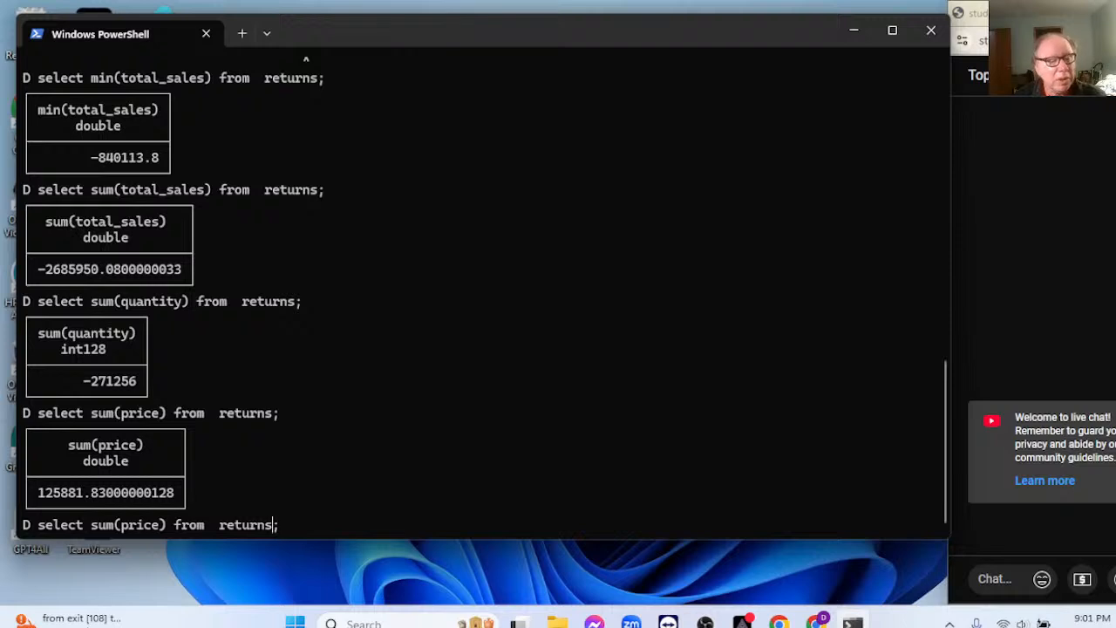
key("Left")
key("Left")
key("Left")
key("Left")
key("Left")
key("Left")
key("Left")
key("Left")
key("Left")
key("Left")
key("Left")
key("Left")
key("Left")
key("Left")
key("Left")
key("Left")
key("Left")
key("Left")
key("Left")
key("Left")
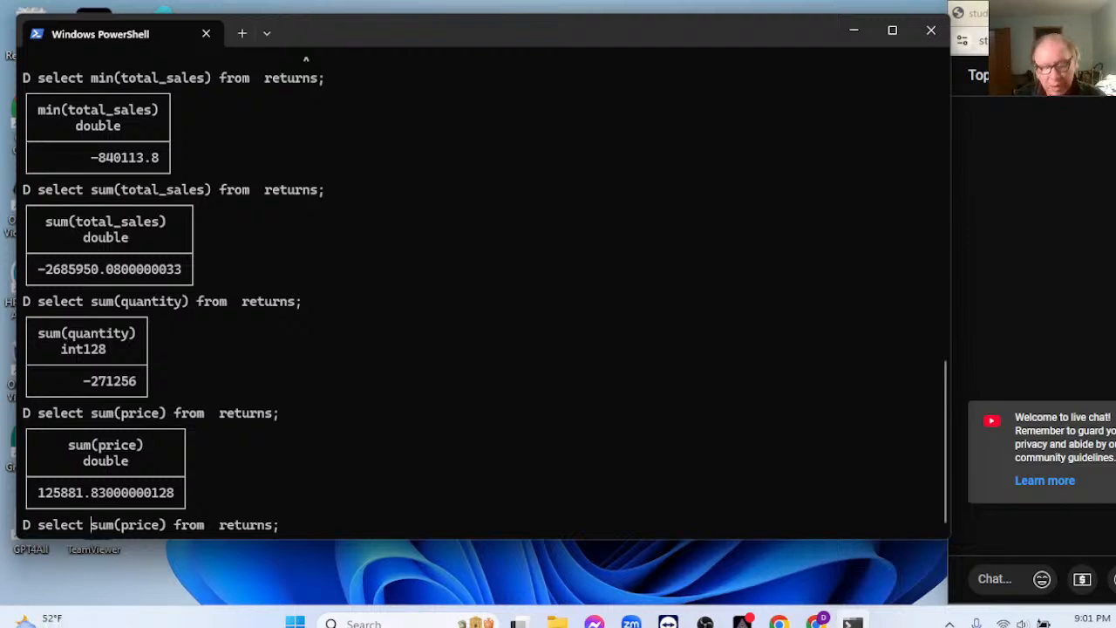
key("Right")
key("Right")
key("Right")
key("Right")
key("Right")
key("Right")
key("Right")
key("Right")
key("Right")
key("Right")
key("Right")
key("Right")
key("Right")
key("Right")
key("Right")
key("Right")
key("Right")
key("Right")
key("Right")
key("Right")
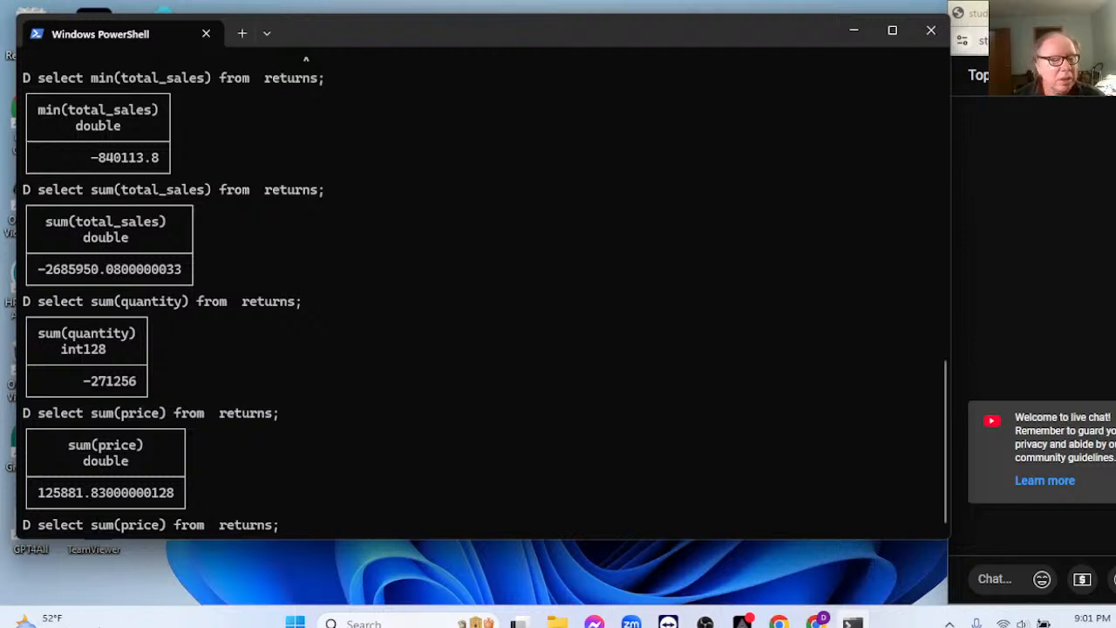
key("BackSpace")
key("BackSpace")
key("BackSpace")
key("BackSpace")
key("BackSpace")
key("BackSpace")
key("BackSpace")
key("BackSpace")
key("BackSpace")
key("BackSpace")
key("BackSpace")
key("BackSpace")
key("BackSpace")
key("BackSpace")
key("BackSpace")
key("BackSpace")
key("BackSpace")
key("BackSpace")
key("BackSpace")
key("BackSpace")
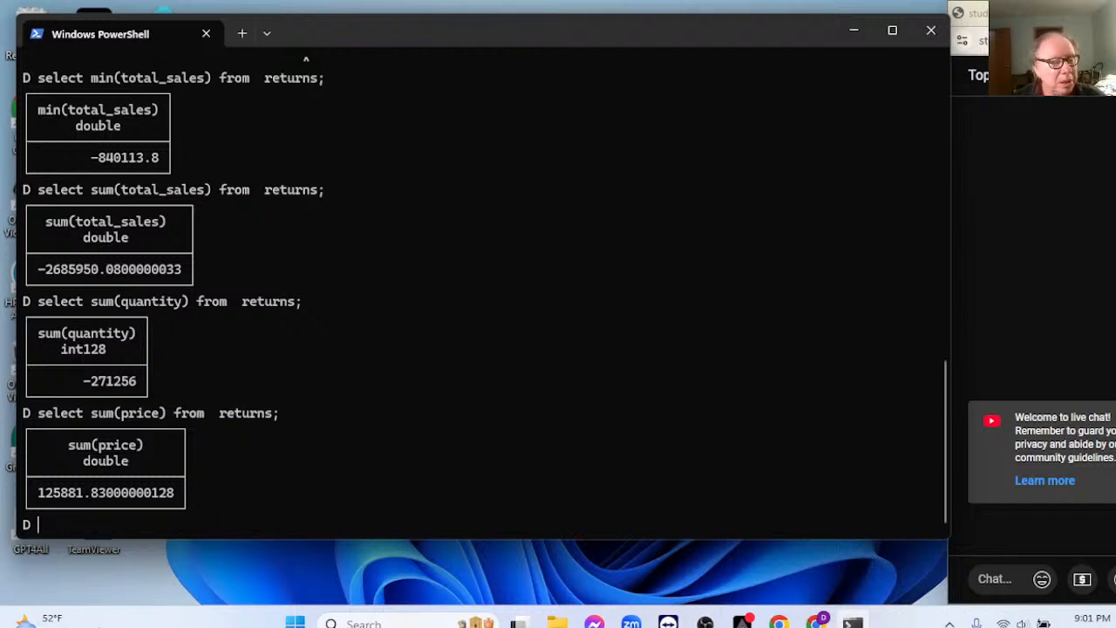
Step: Exit the DuckDB shell with .quit and return to the PowerShell prompt
type(".qui")
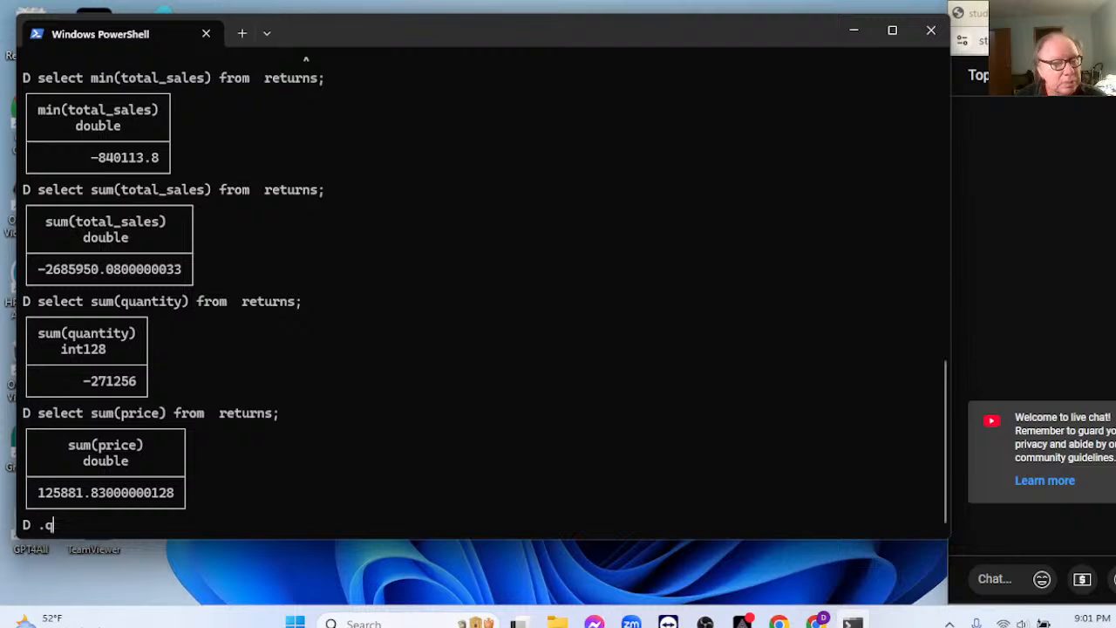
type("t")
key("Return")
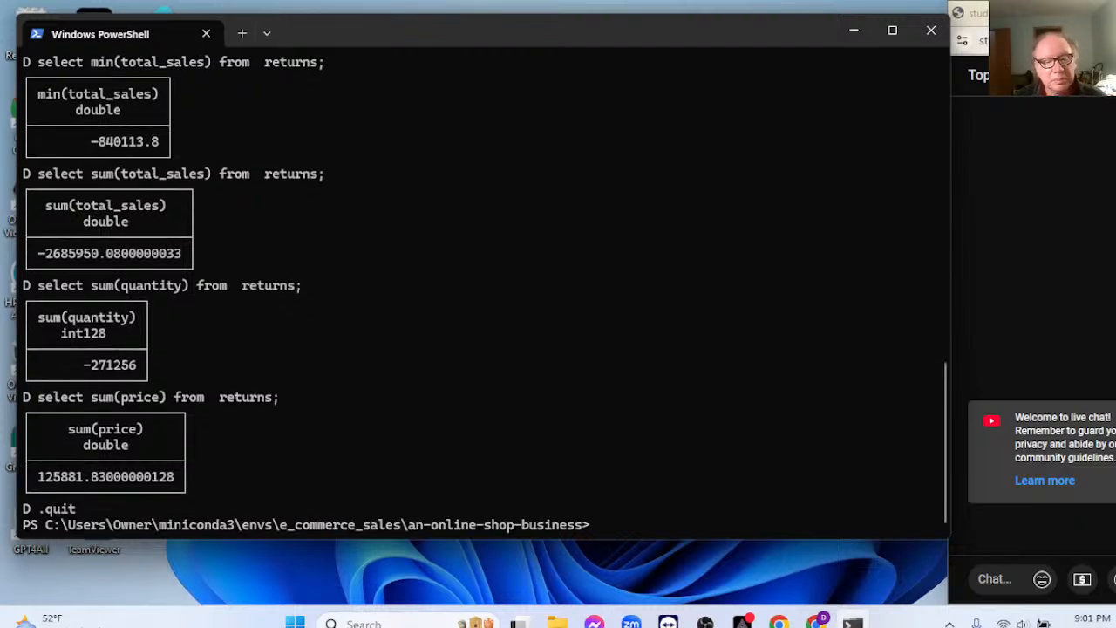
scroll(227, 444, "up", 1)
key("Return")
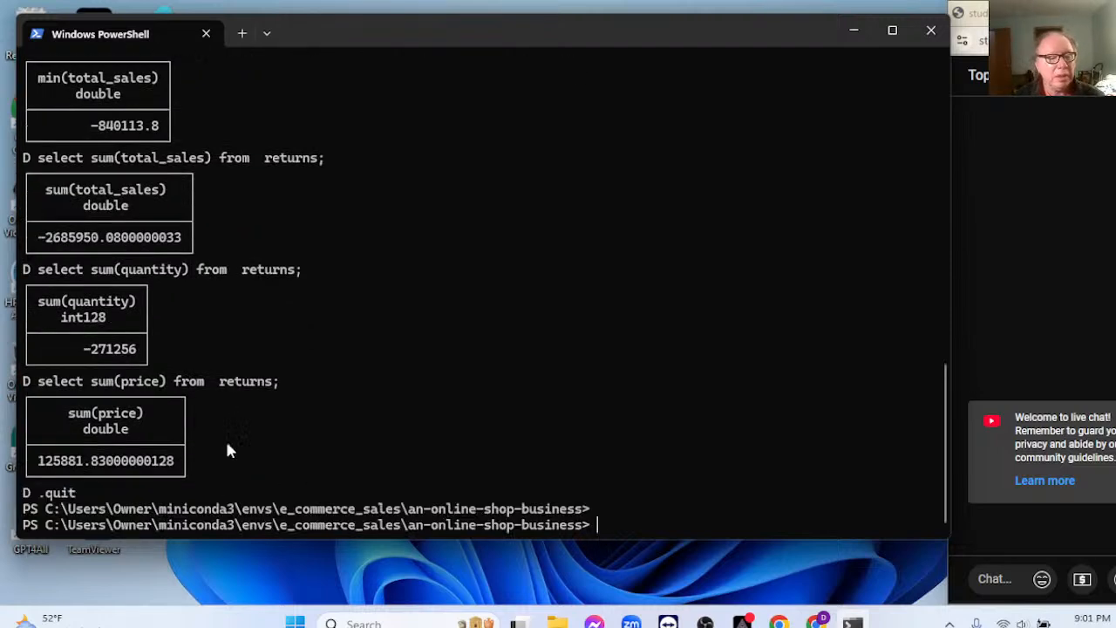
Step: Change the working directory to the root of the C: drive with cd \
type("cd")
key("Return")
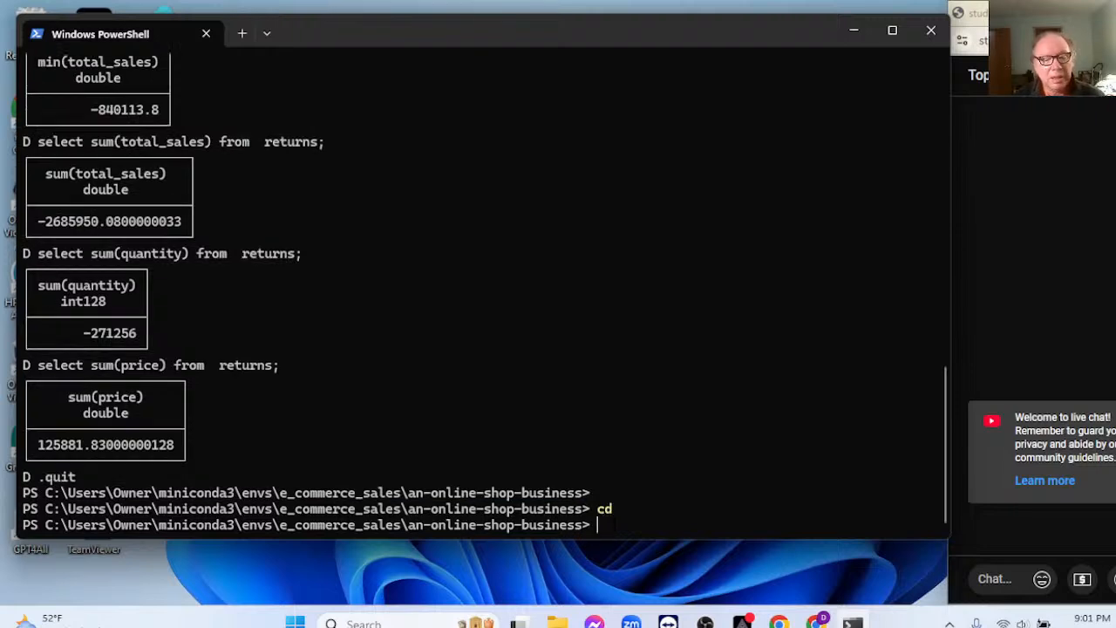
type("cd \\")
key("Return")
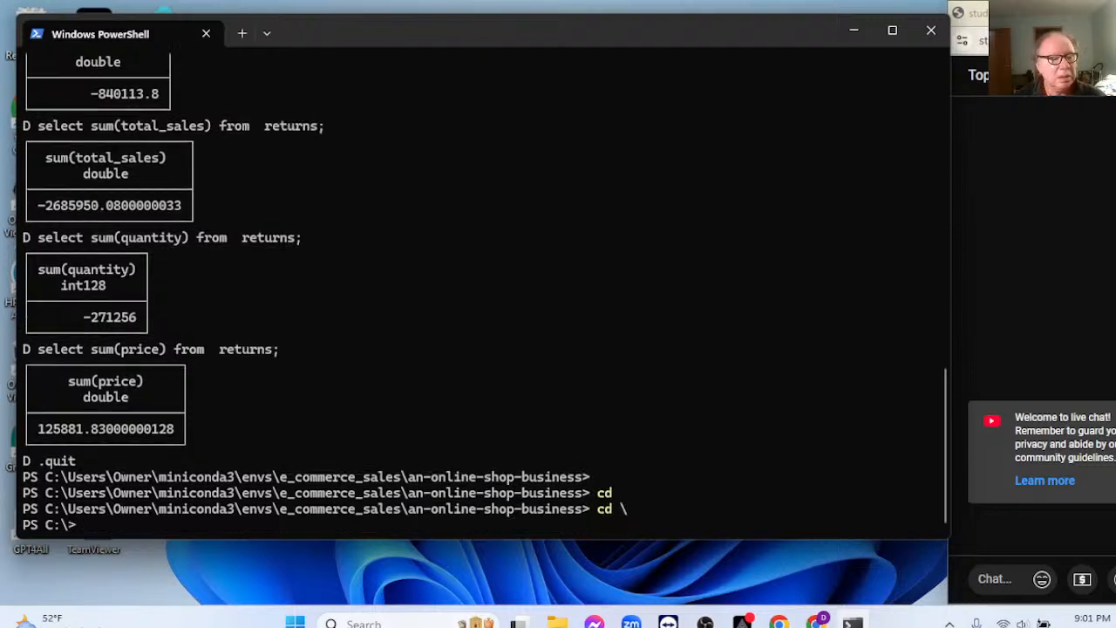
Step: Change the working directory to the user folder with cd .\Users\Owner\
type("cd")
key("Return")
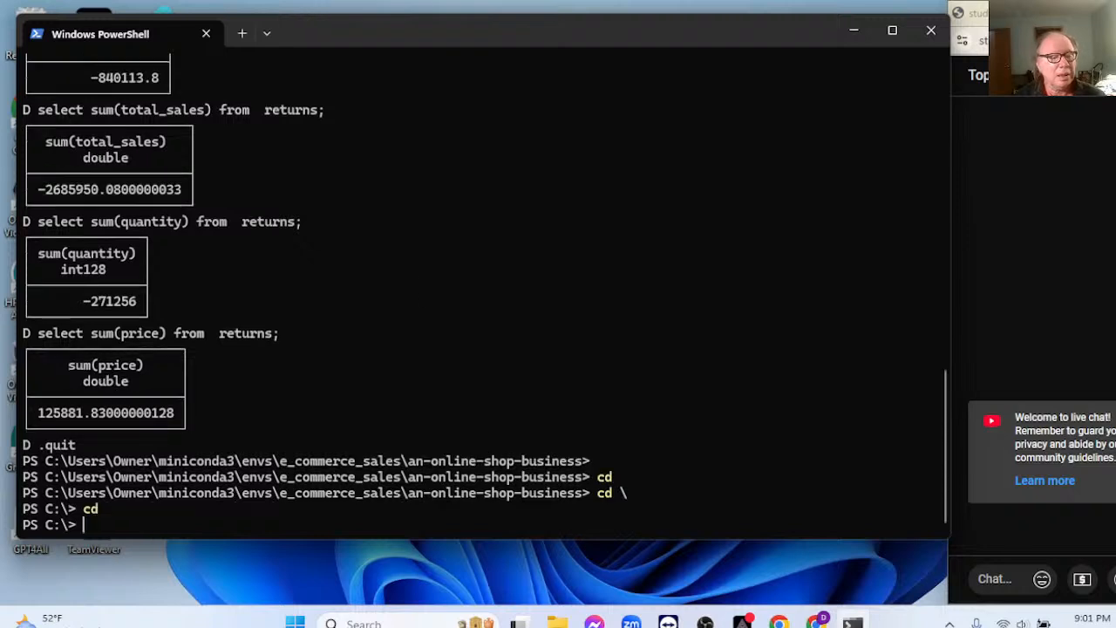
type("cd o")
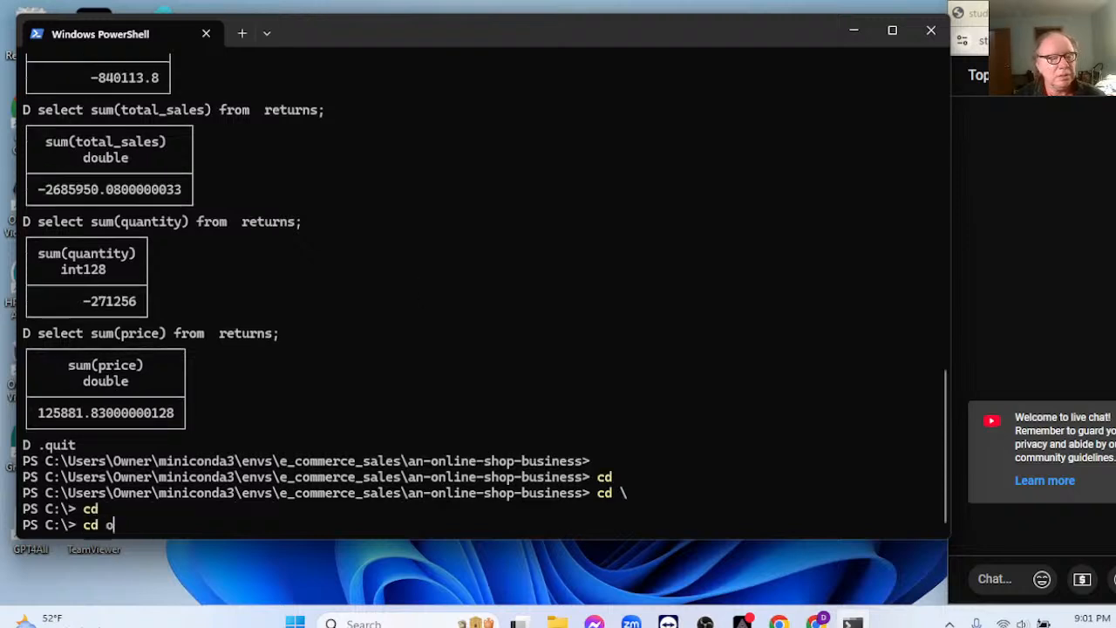
type("Usde")
key("BackSpace")
key("BackSpace")
key("Tab")
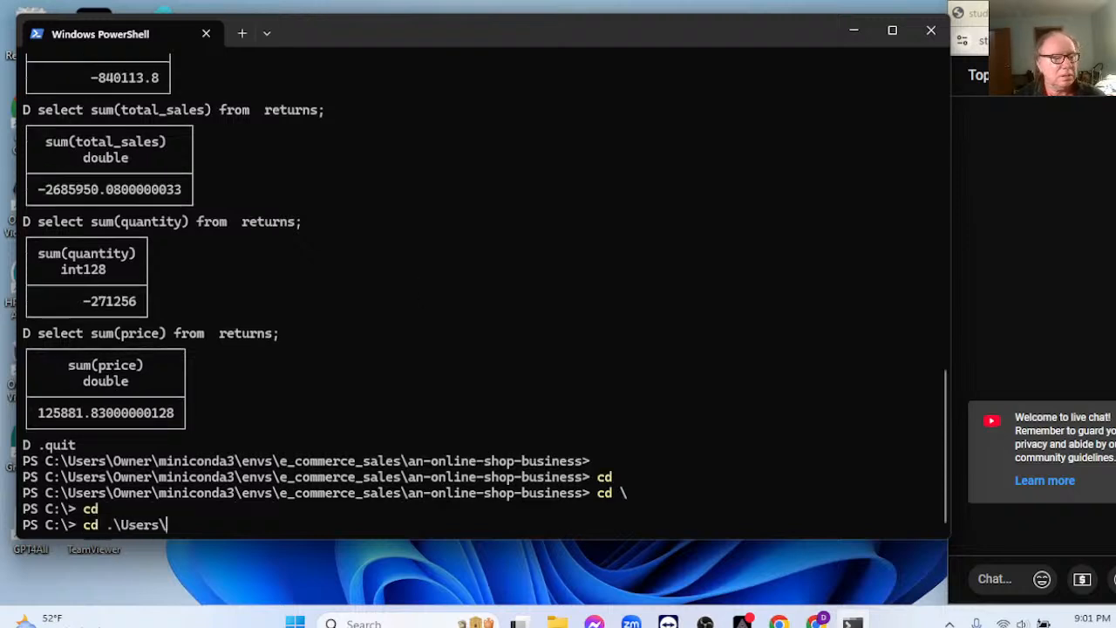
type("Ow")
key("Tab")
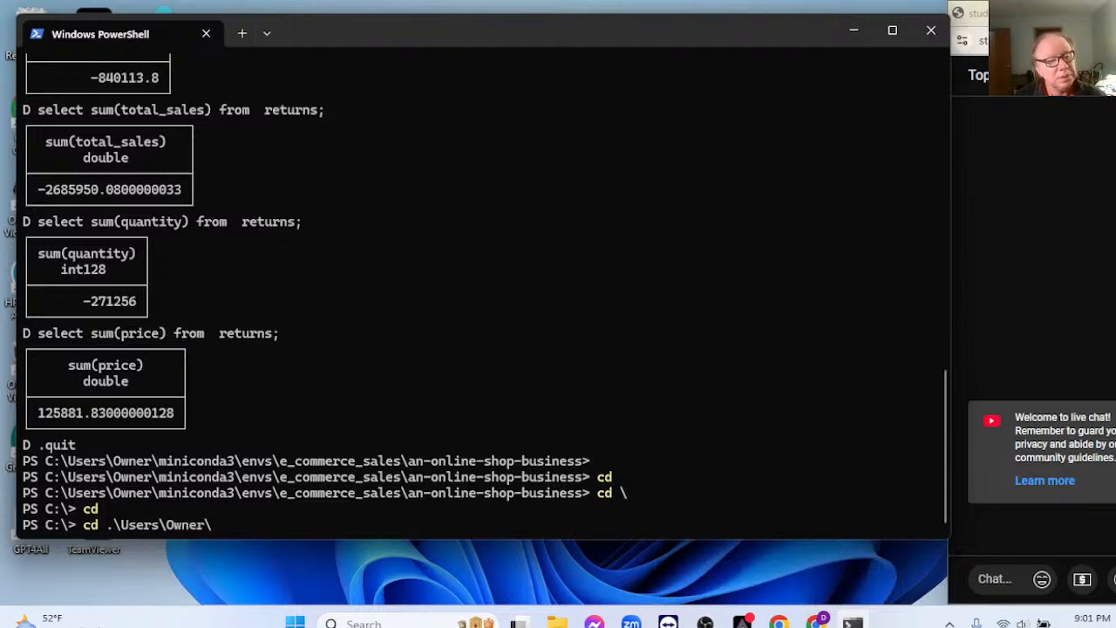
key("Return")
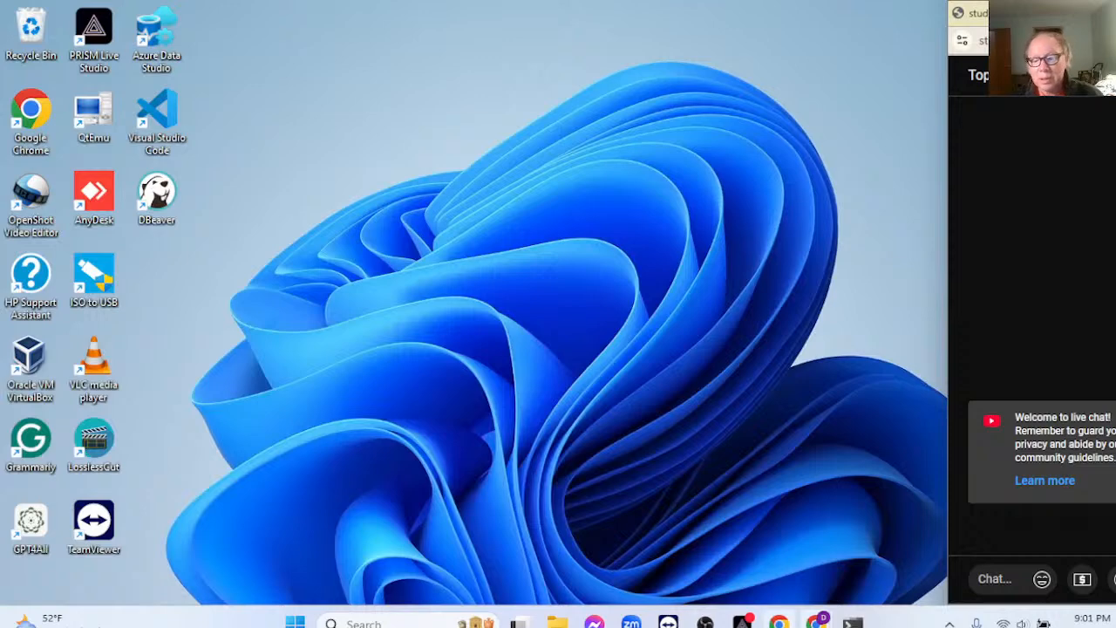
Step: Switch to DBeaver and create a DuckDB connection to the existing ecommerce.duckdb file in the an-online-shop-business folder
double_click(157, 197)
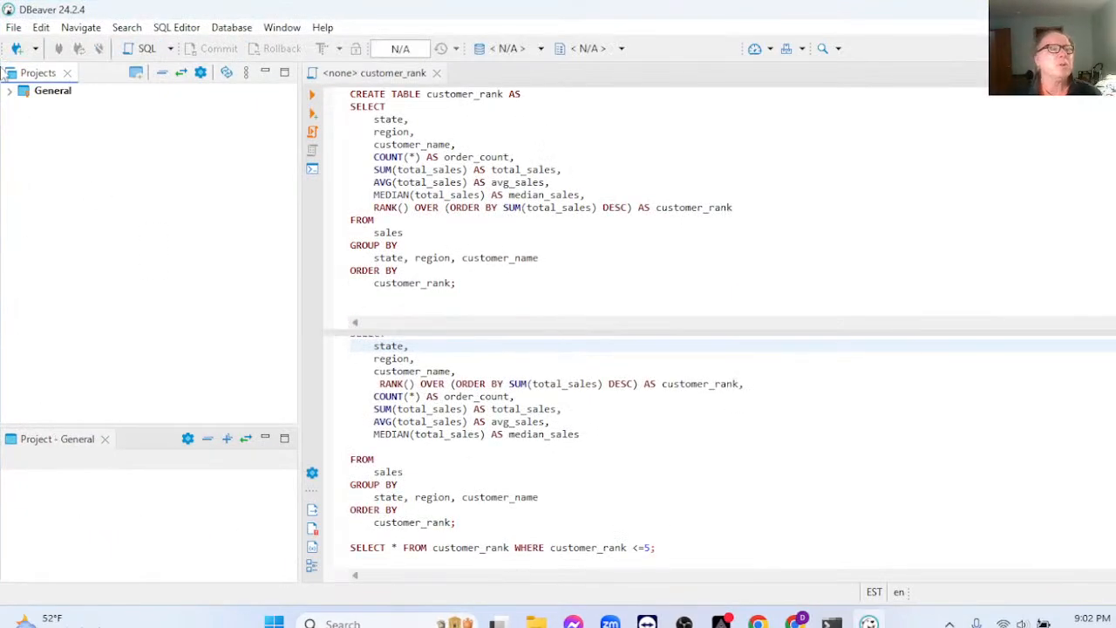
left_click(35, 48)
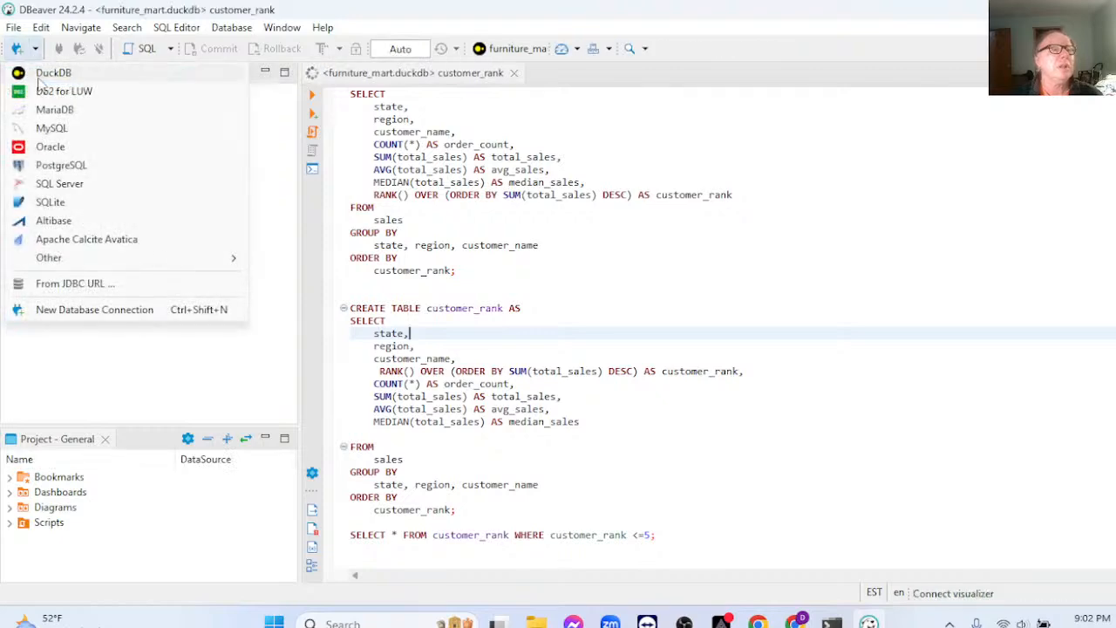
left_click(53, 75)
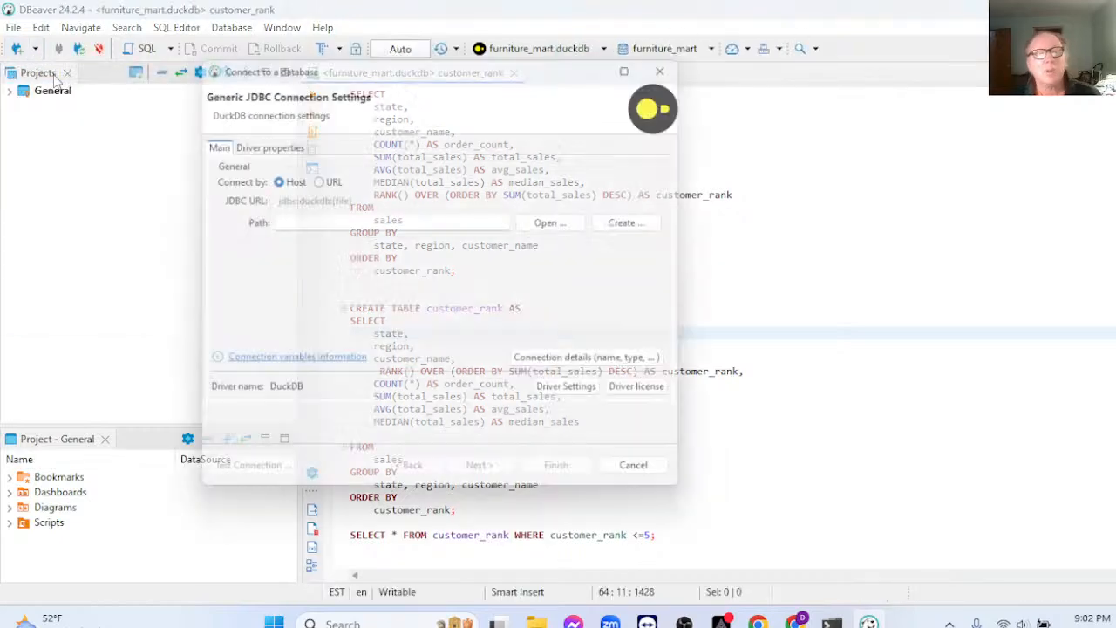
left_click(640, 220)
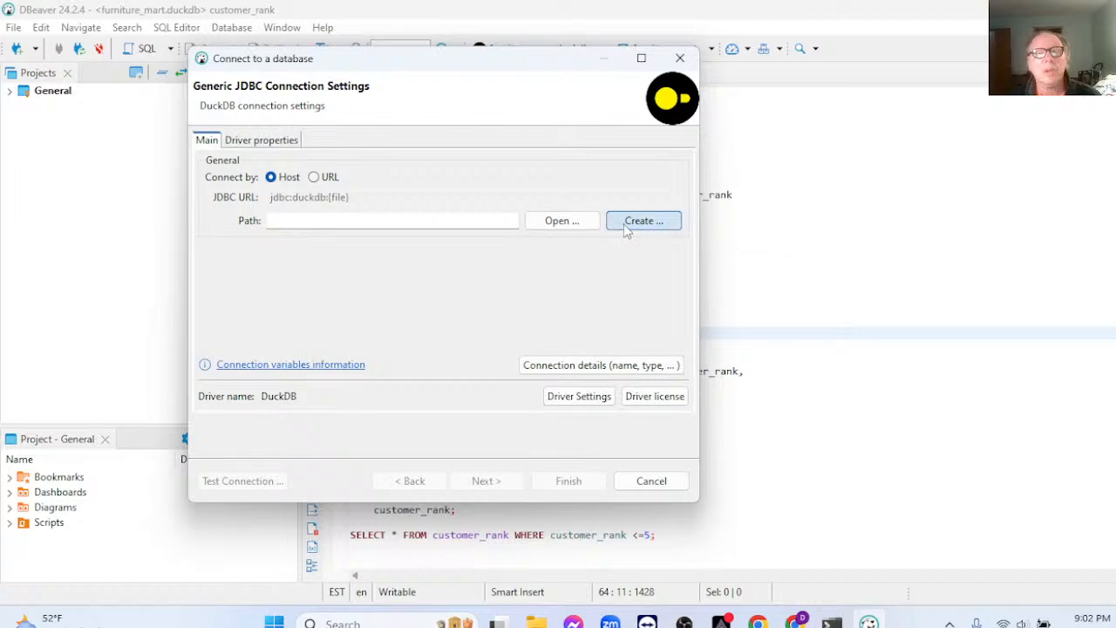
left_click(436, 231)
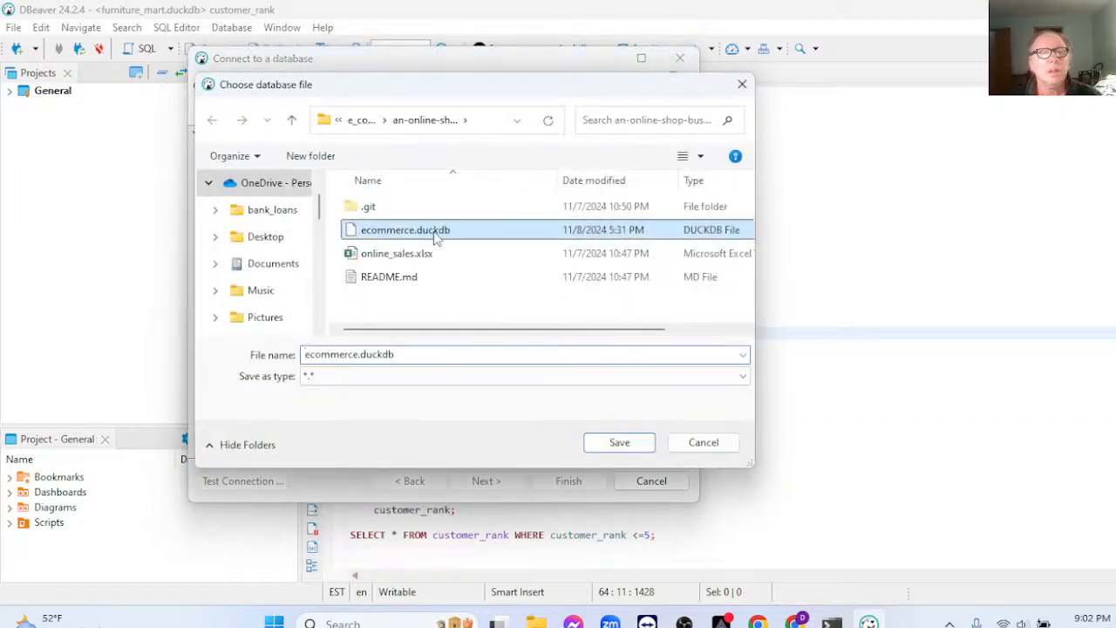
left_click(600, 442)
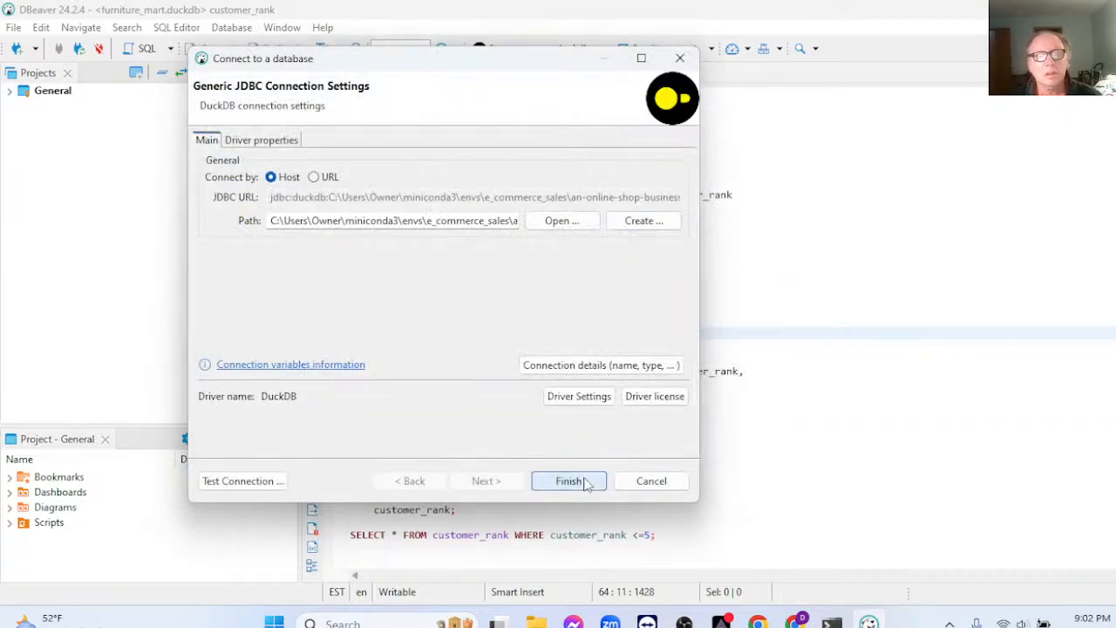
left_click(582, 481)
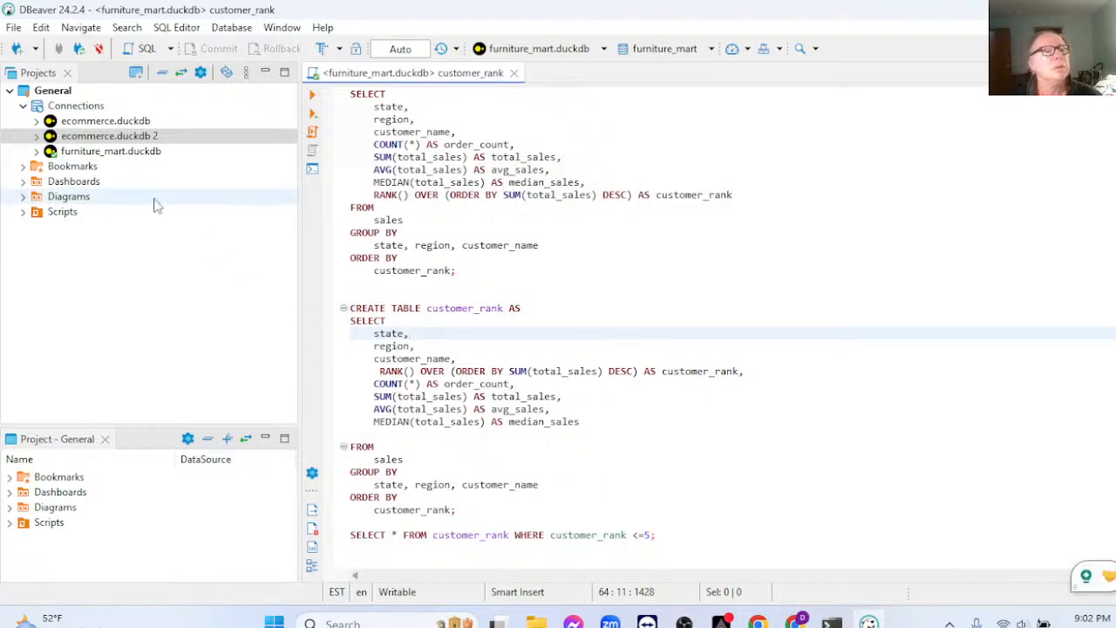
Step: Expand the original ecommerce.duckdb connection down to the system database's main schema and look for its tables
left_click(122, 139)
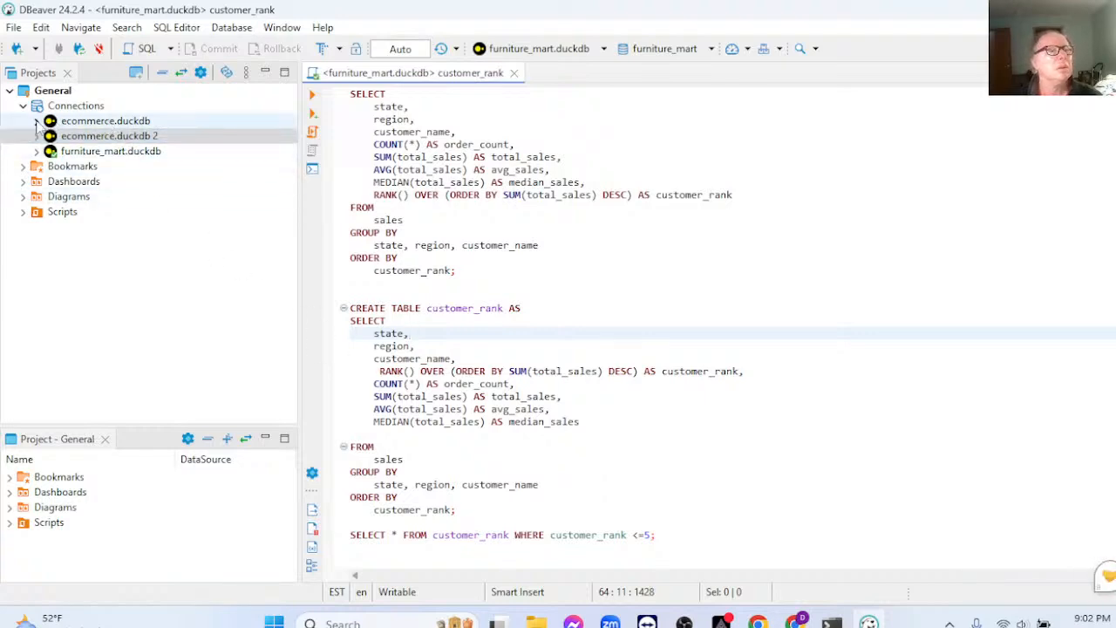
left_click(35, 121)
left_click(50, 151)
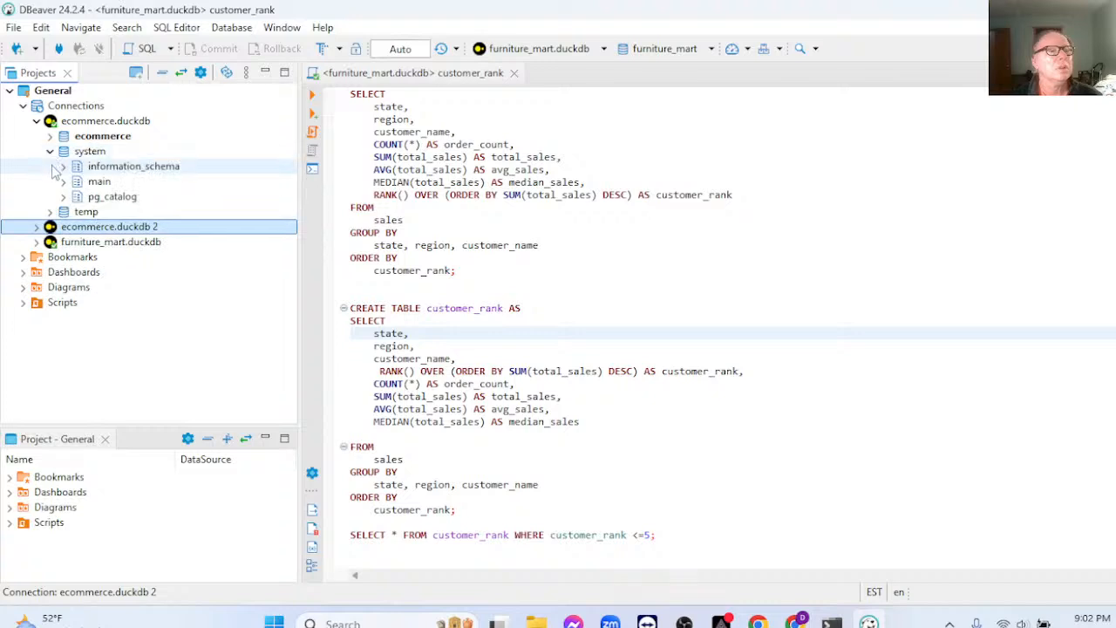
left_click(63, 182)
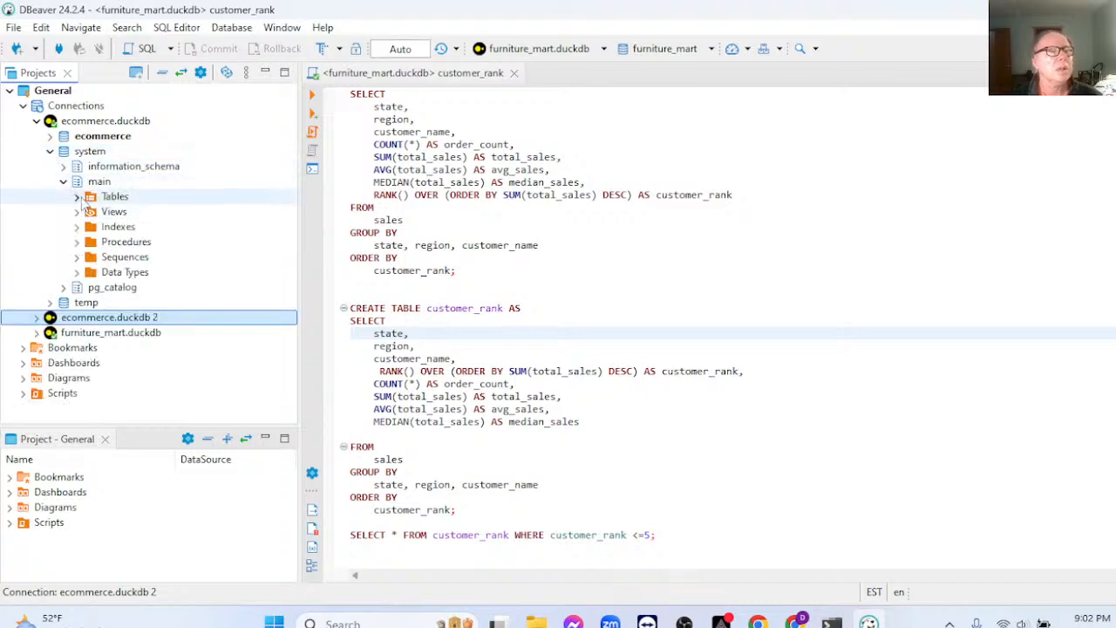
left_click(96, 197)
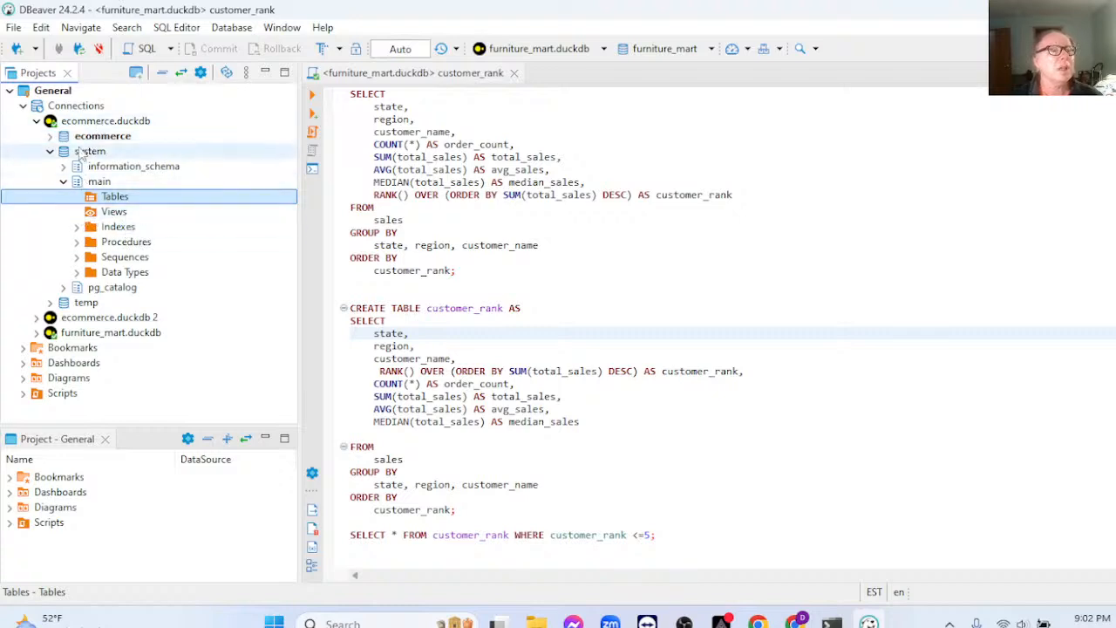
Step: Delete both existing connections, ecommerce.duckdb and ecommerce.duckdb 2, from the General project
left_click(91, 124)
right_click(91, 127)
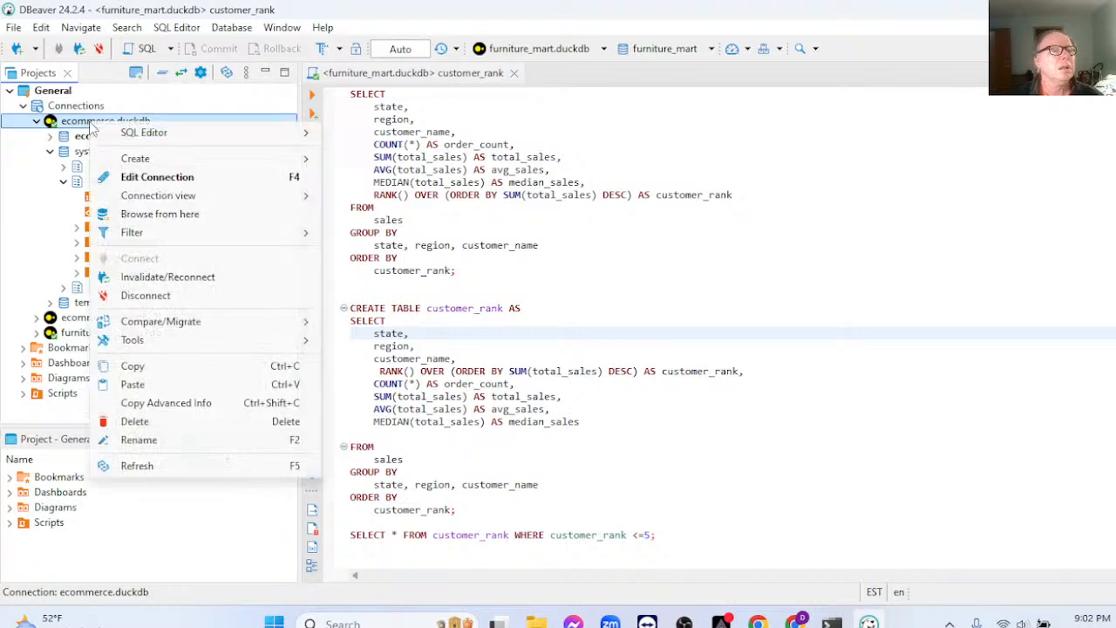
left_click(209, 426)
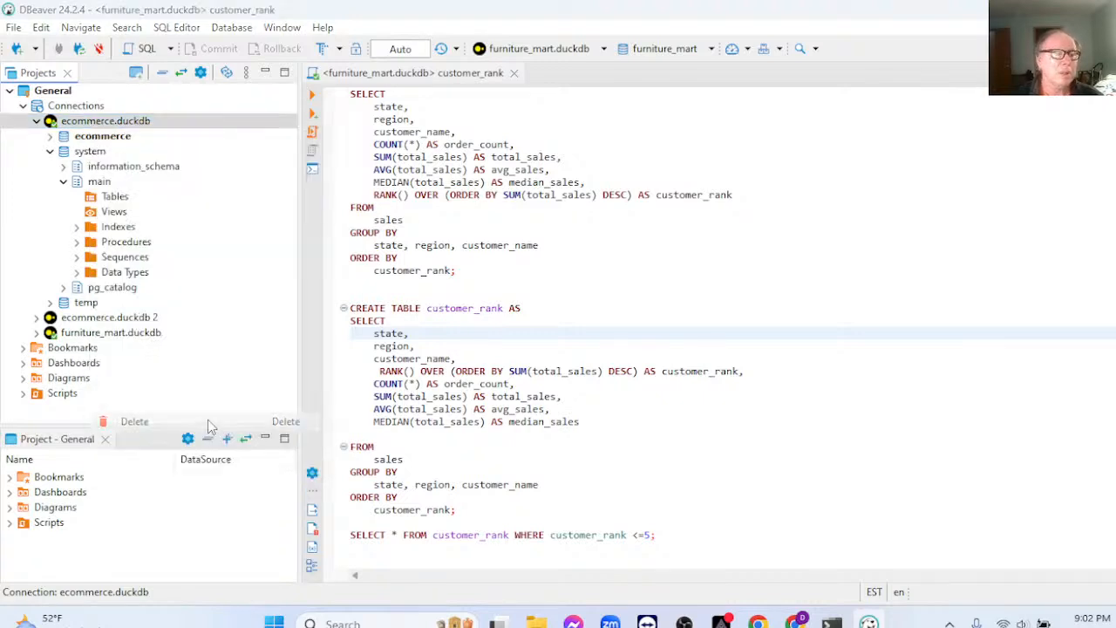
left_click(662, 313)
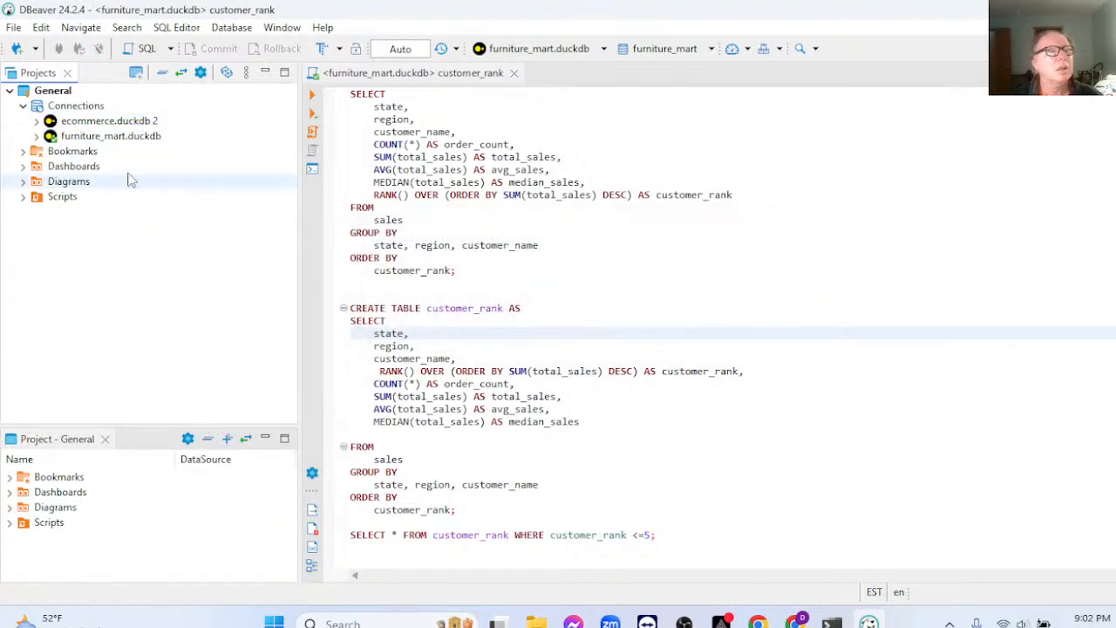
left_click(87, 122)
right_click(63, 123)
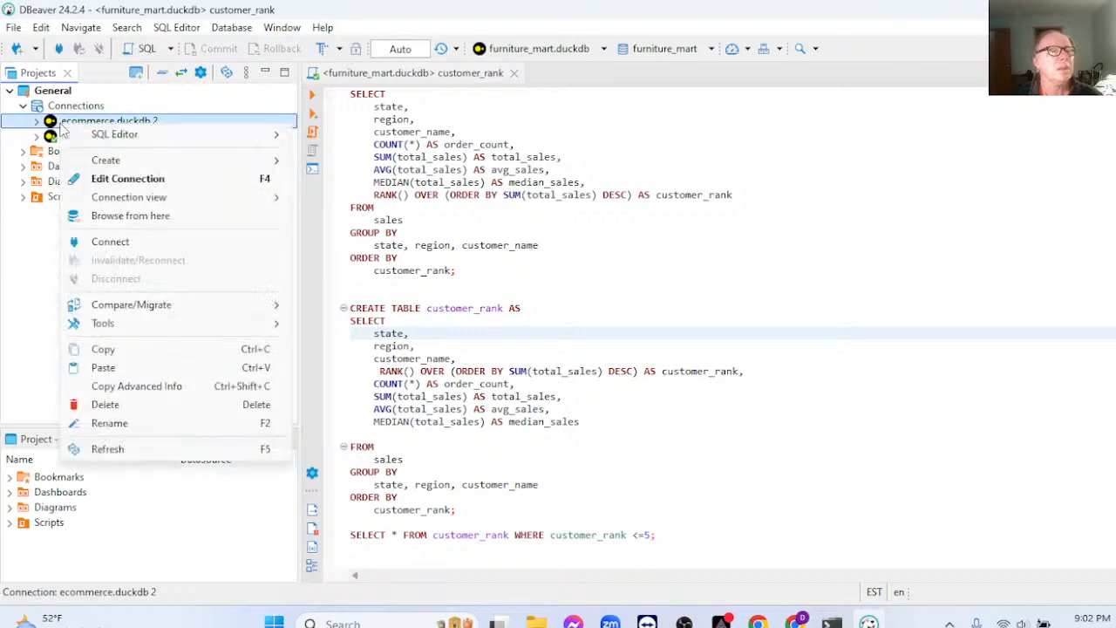
left_click(171, 406)
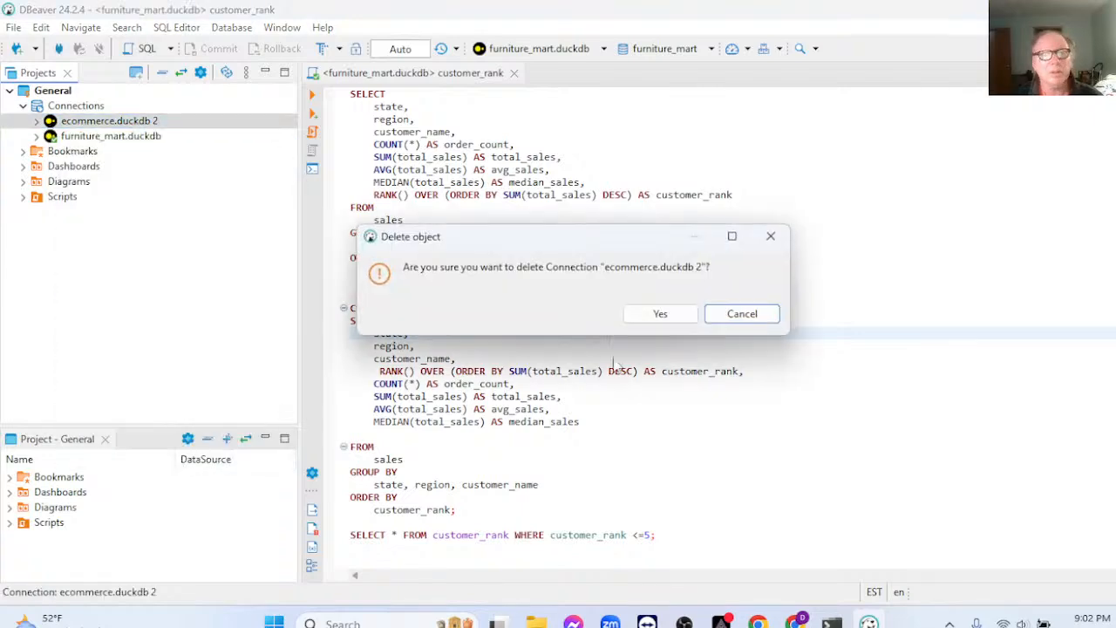
left_click(660, 313)
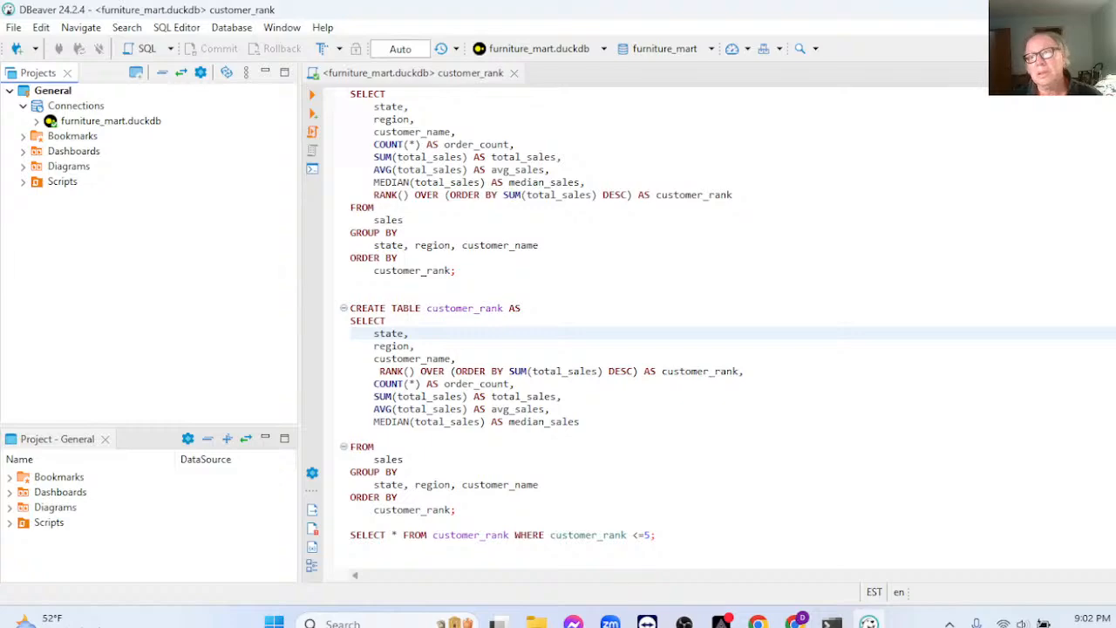
Step: Resize the program window to fit beside the live chat and create a new DuckDB connection to the existing ecommerce.duckdb file
left_click(1058, 10)
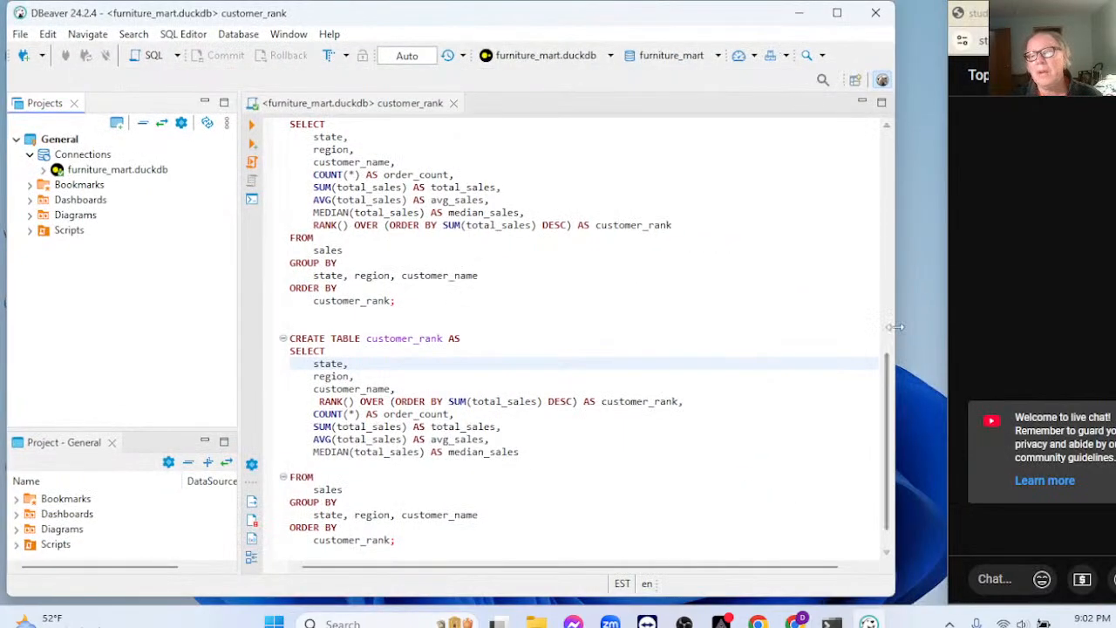
left_click_drag(898, 333, 942, 334)
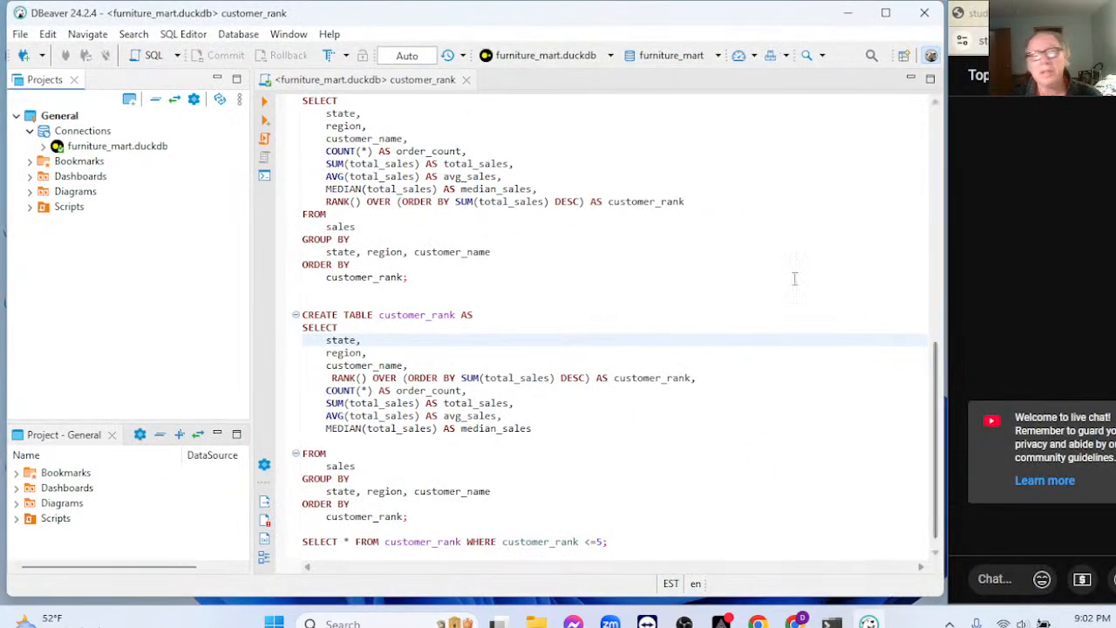
left_click(41, 55)
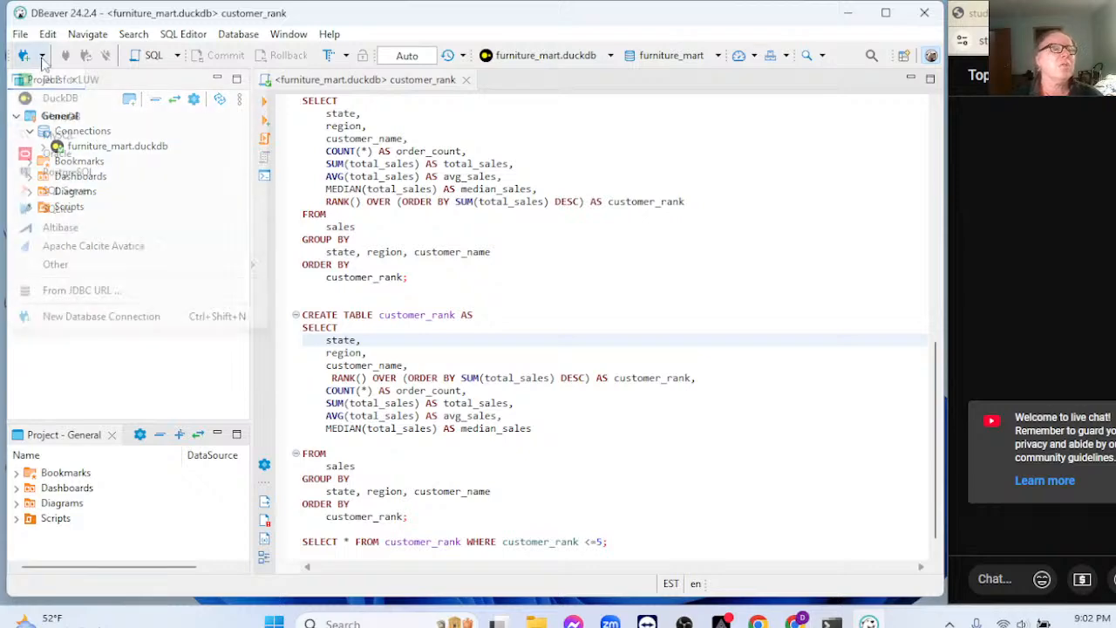
left_click(61, 98)
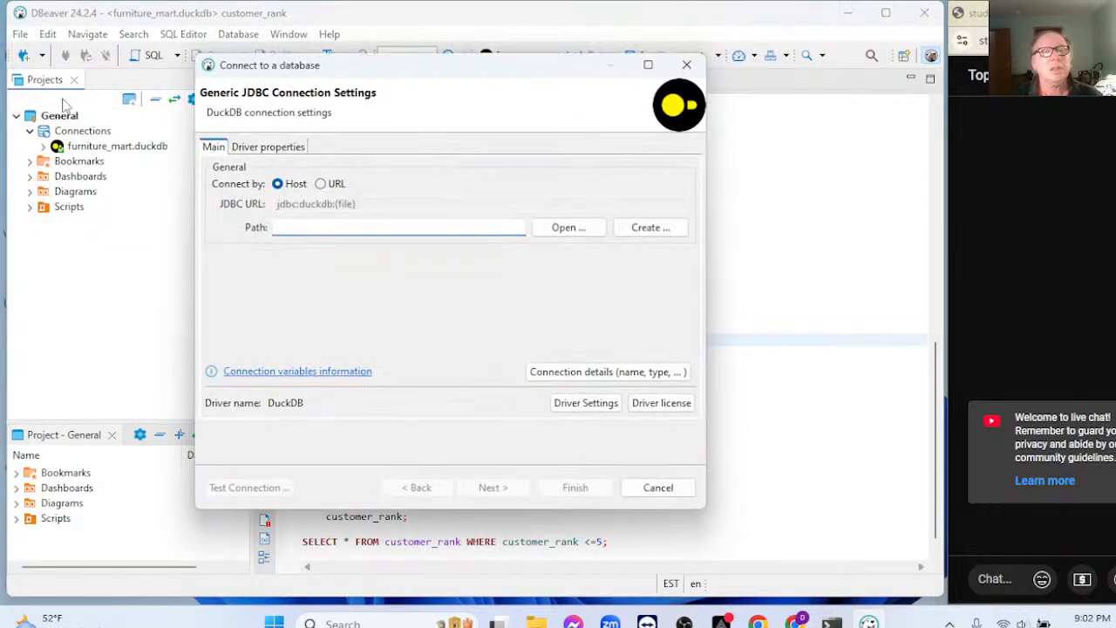
left_click(565, 228)
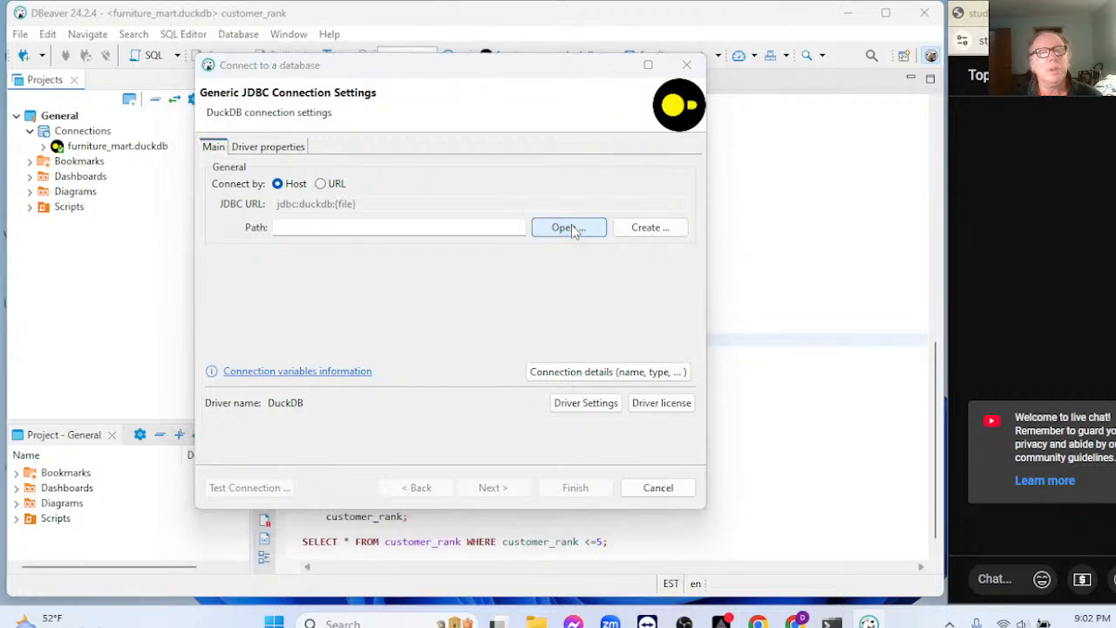
left_click(555, 238)
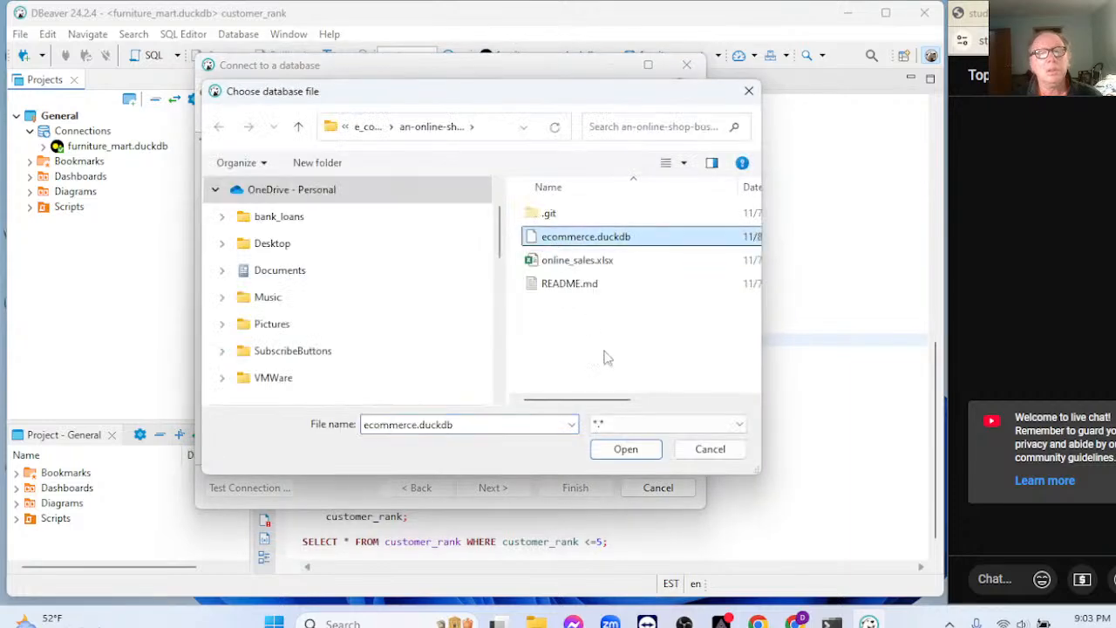
left_click(624, 448)
left_click(576, 488)
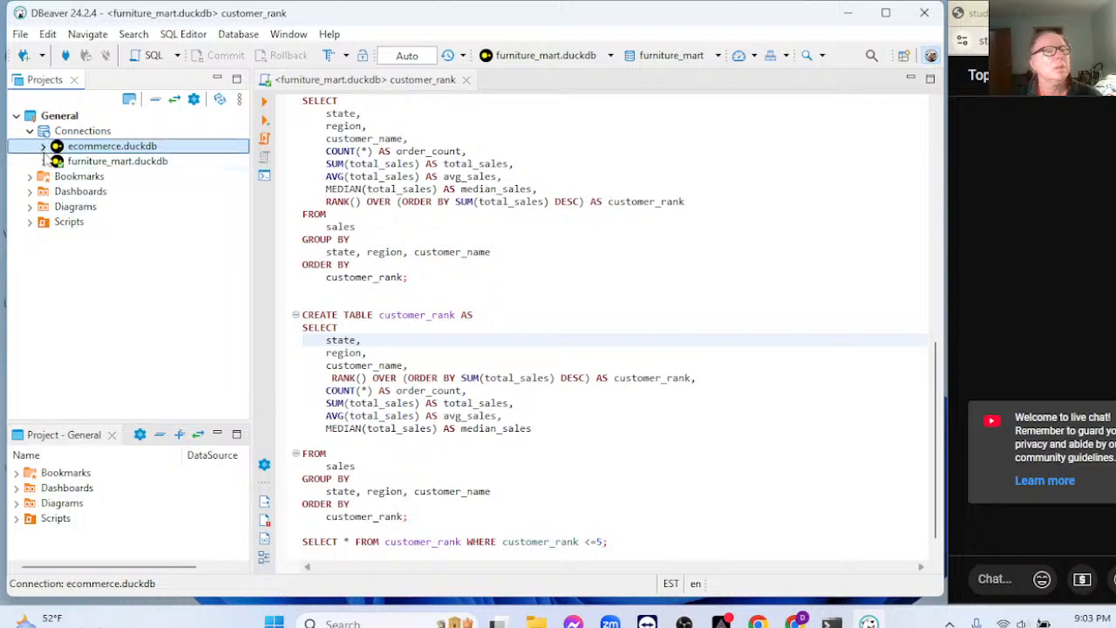
Step: Expand the new ecommerce.duckdb connection down to the tables in the ecommerce database's main schema
left_click(43, 146)
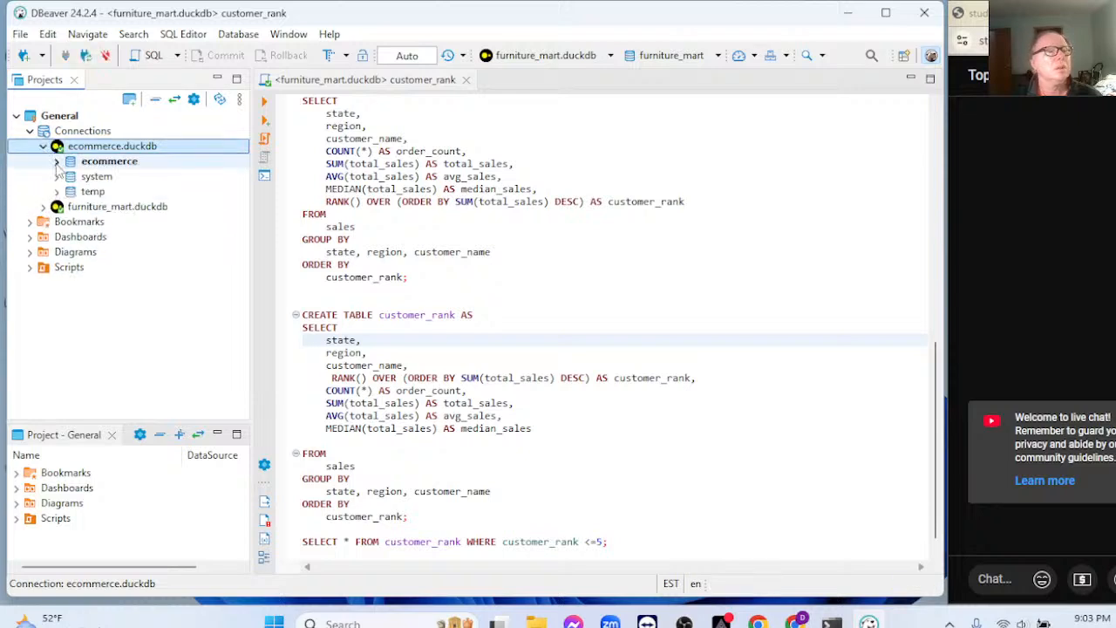
left_click(55, 161)
left_click(69, 191)
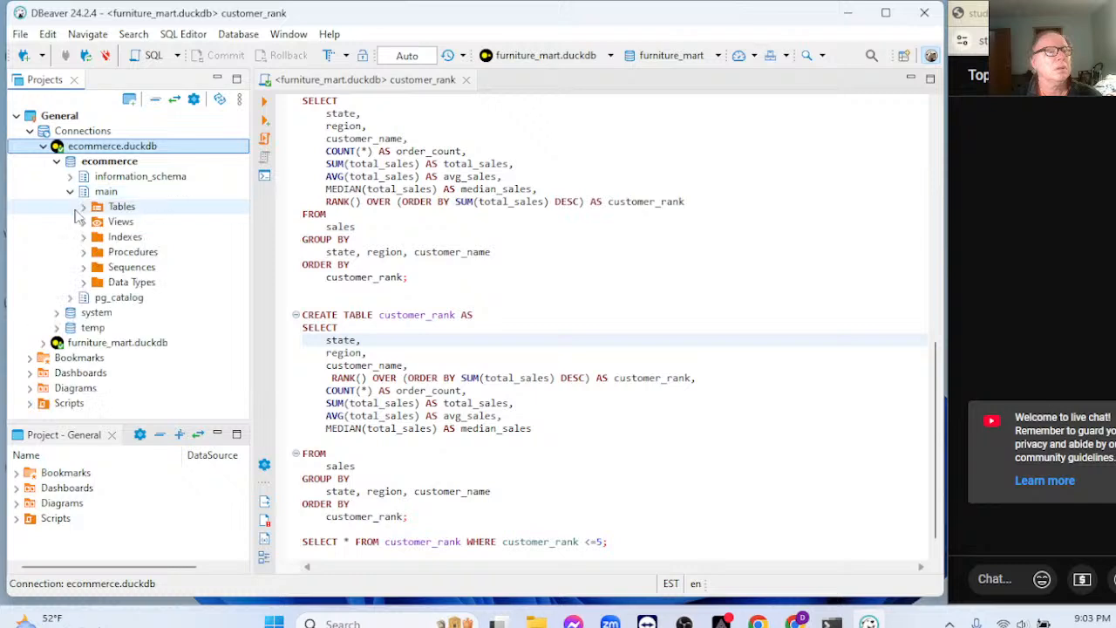
left_click(83, 207)
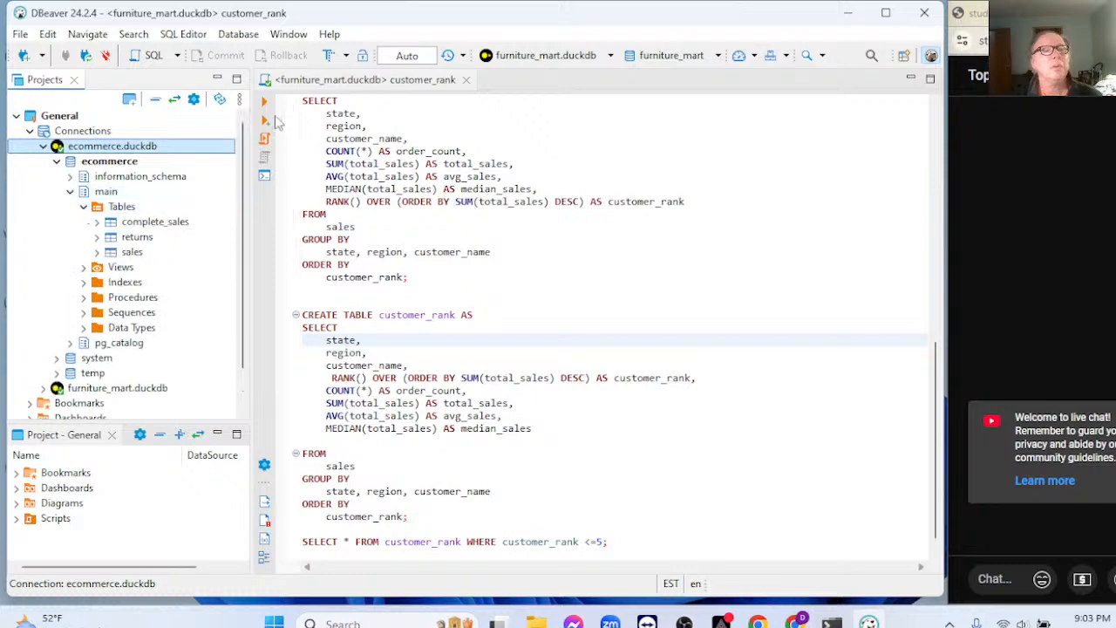
Step: Open a new SQL script for the ecommerce.duckdb connection
right_click(99, 150)
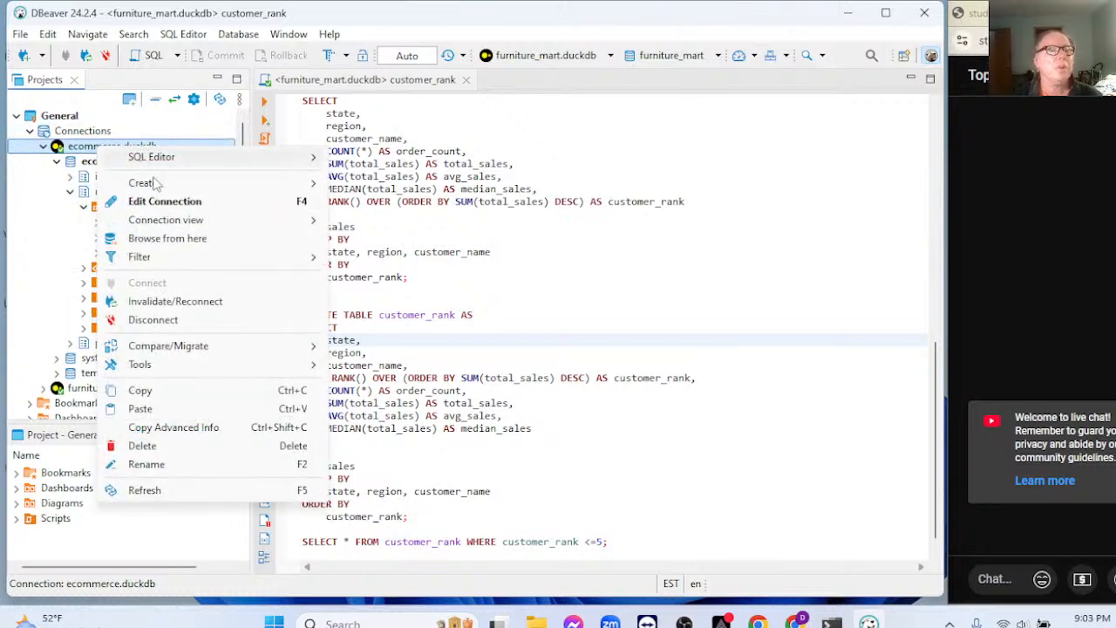
mouse_move(268, 166)
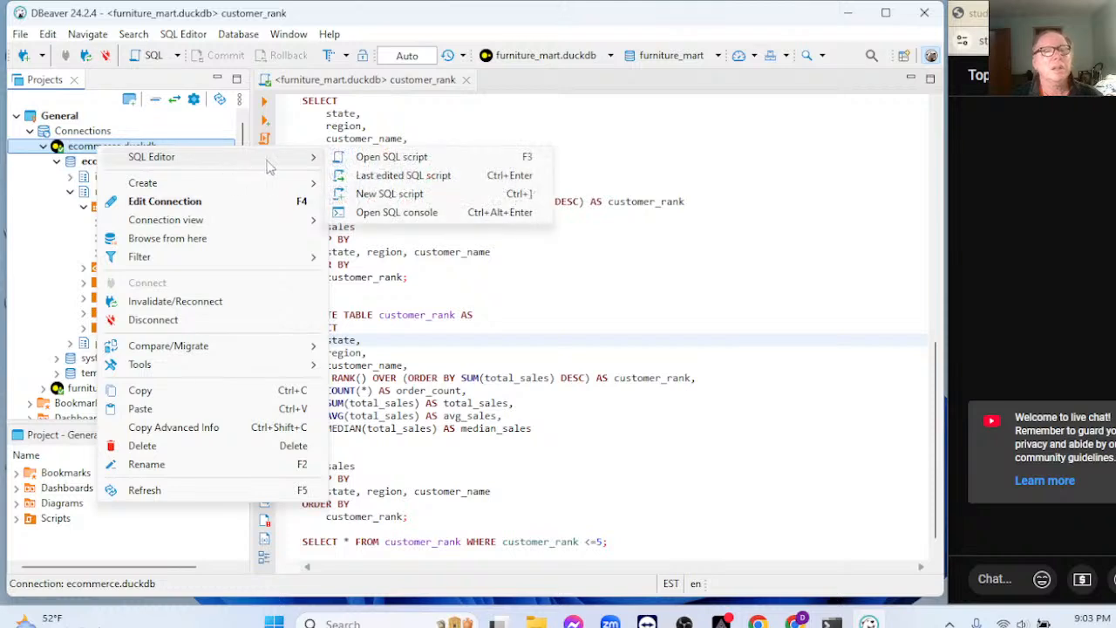
left_click(427, 199)
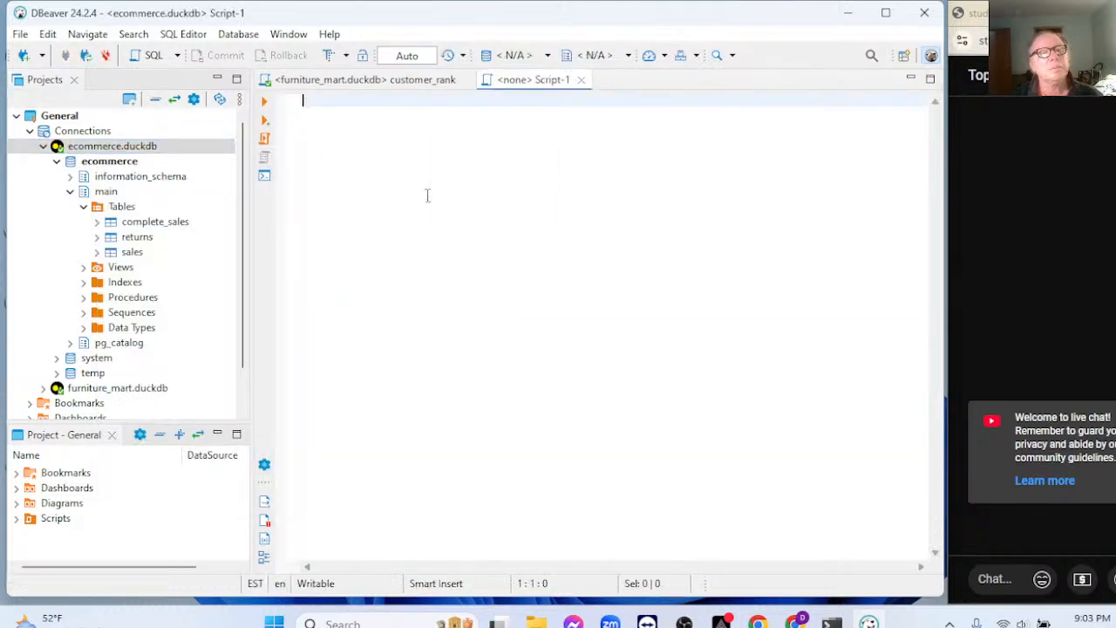
Step: Write and run the query SELECT avg(total_sales) from returns; in the new script
type("SELECT")
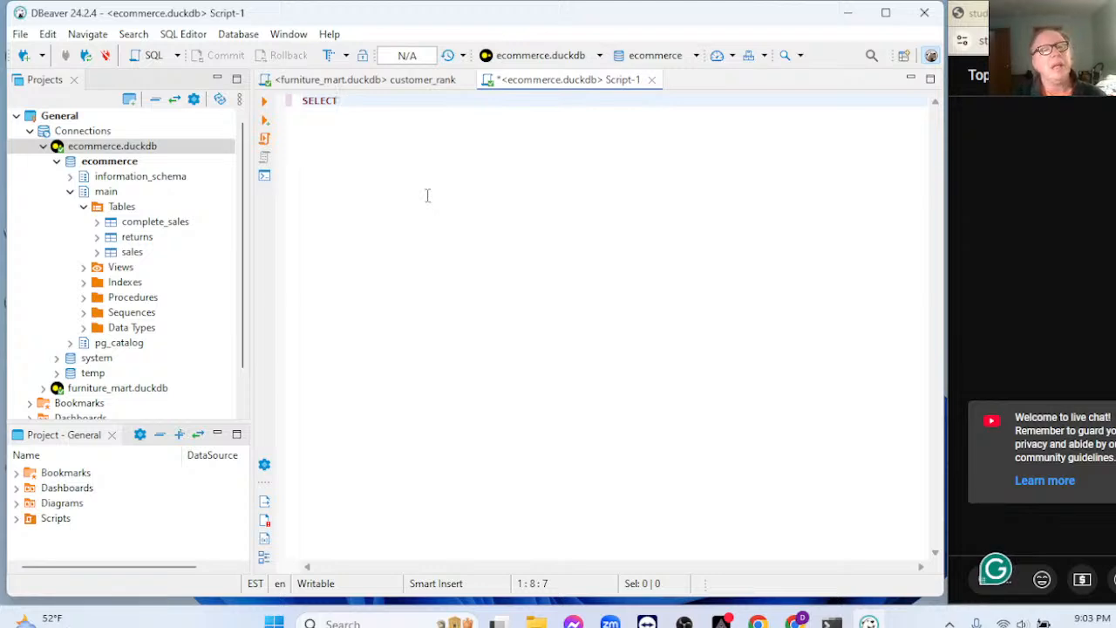
type(" avg")
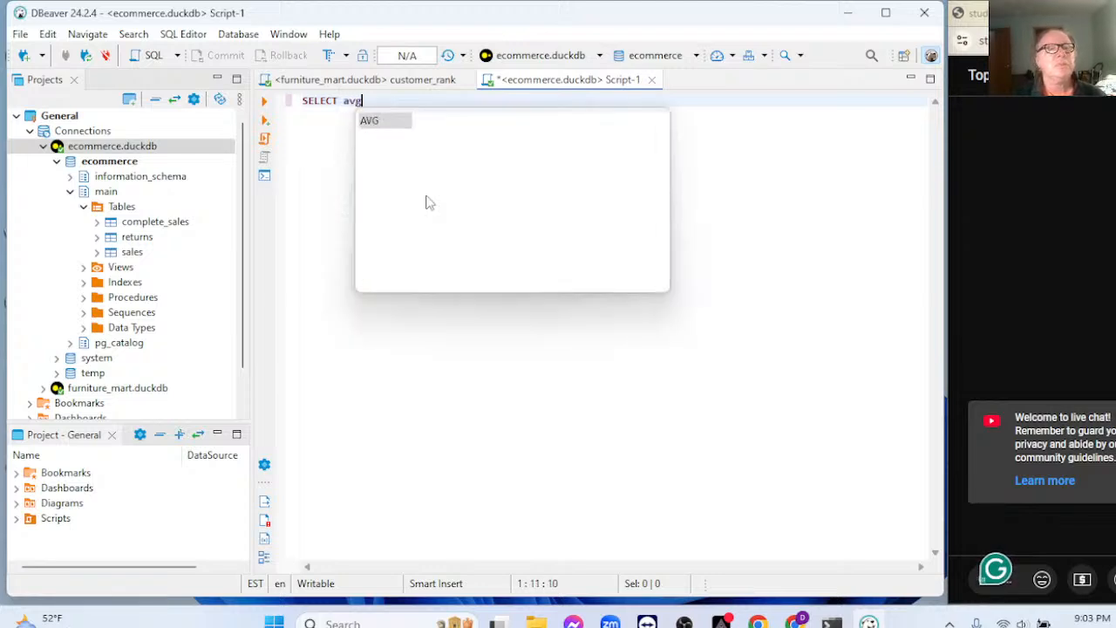
type("(")
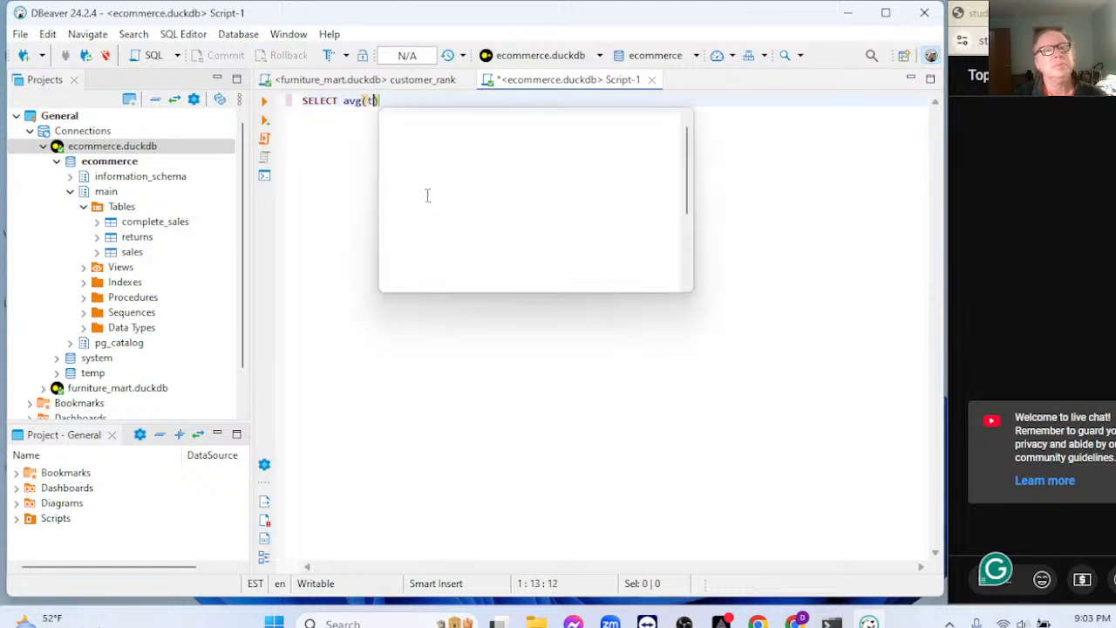
type("total_s")
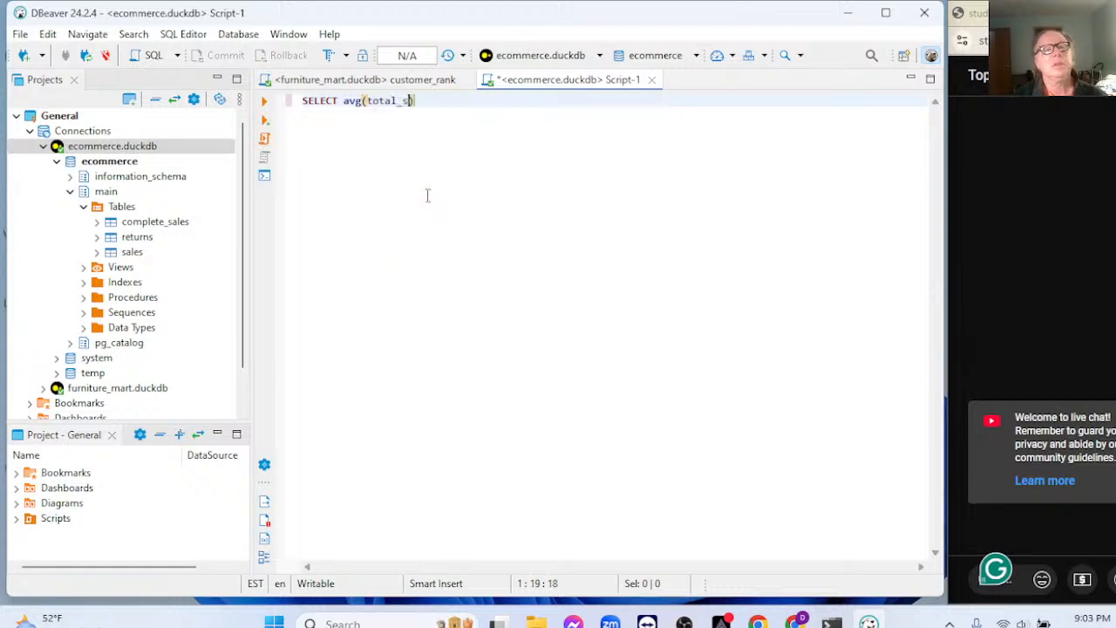
type("ales)")
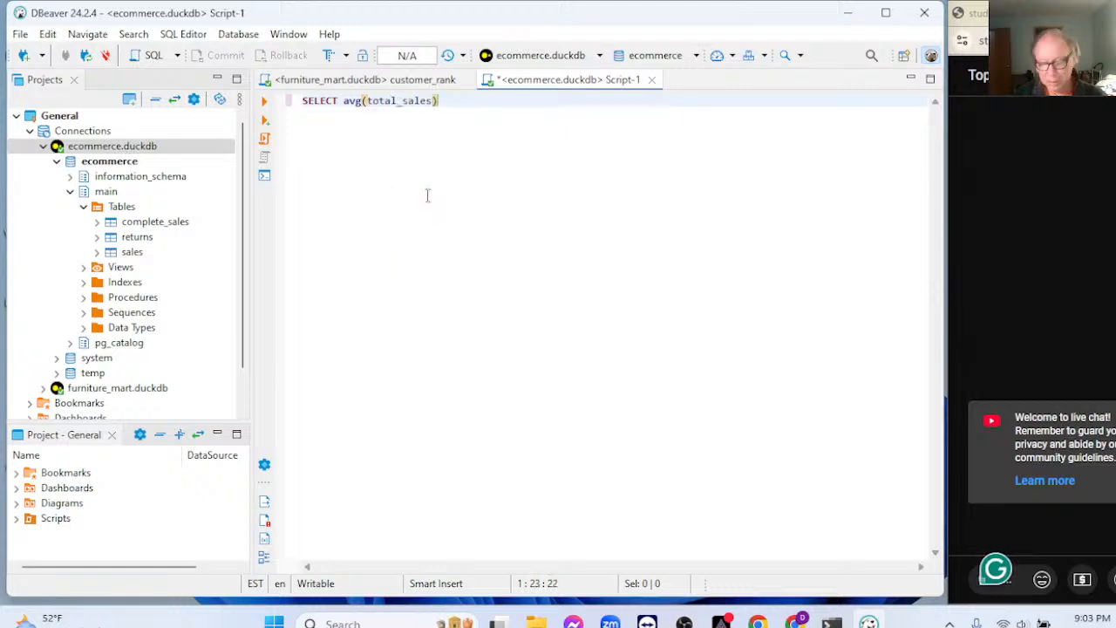
type(" from")
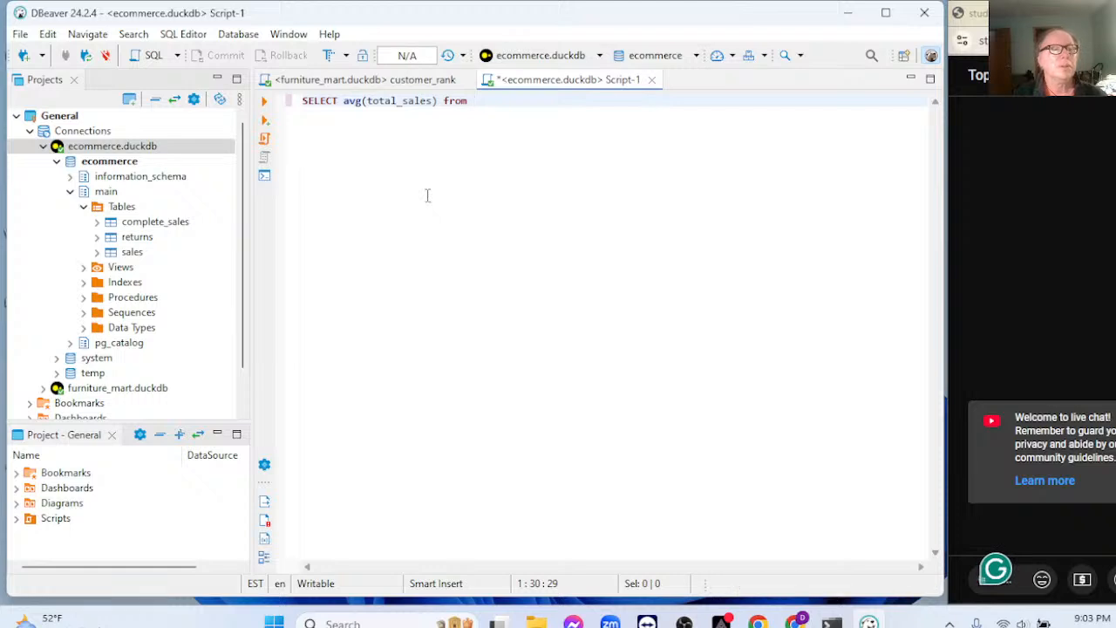
type(" returns;")
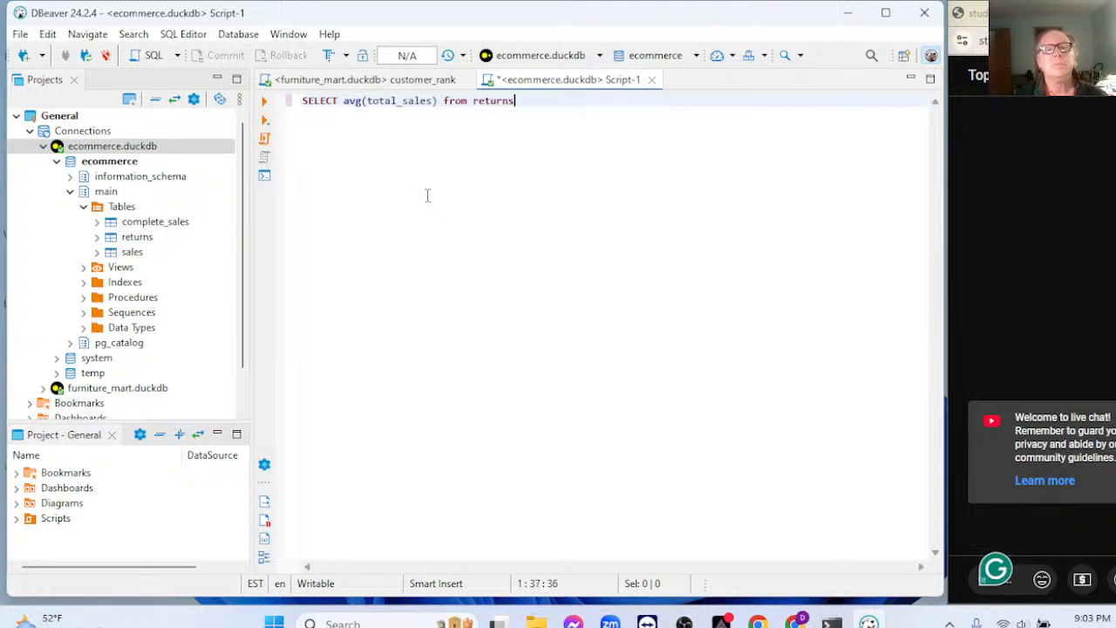
left_click(264, 101)
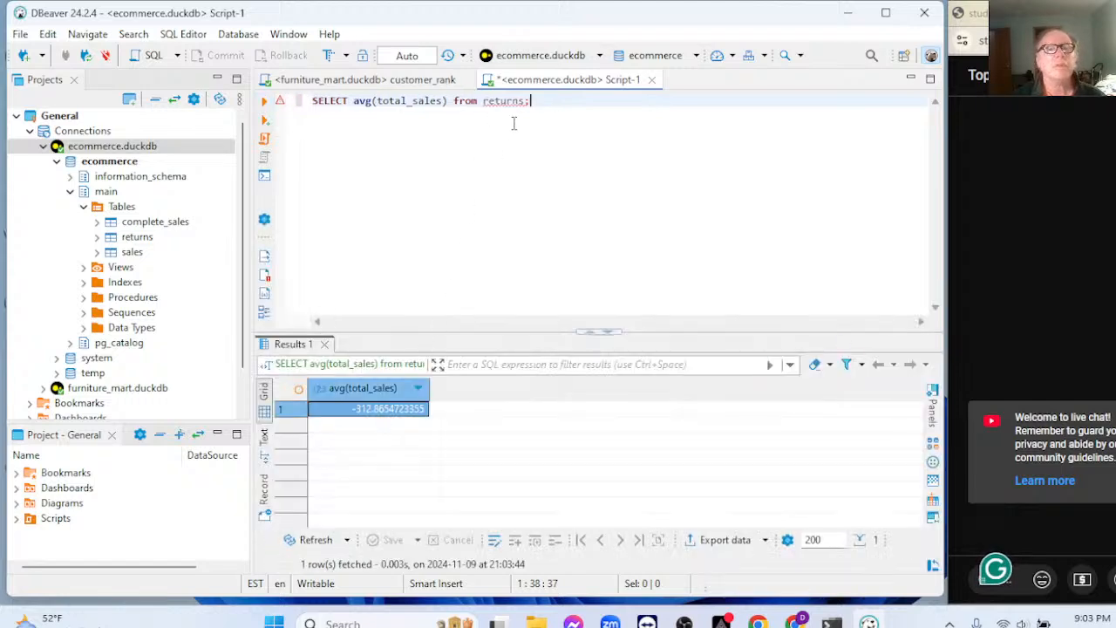
Step: Remove avg(total_sales) from the query, keeping only SELECT and from returns;
left_click(449, 102)
key("BackSpace")
key("BackSpace")
key("BackSpace")
key("BackSpace")
key("BackSpace")
key("BackSpace")
key("BackSpace")
key("BackSpace")
key("BackSpace")
key("BackSpace")
key("BackSpace")
key("BackSpace")
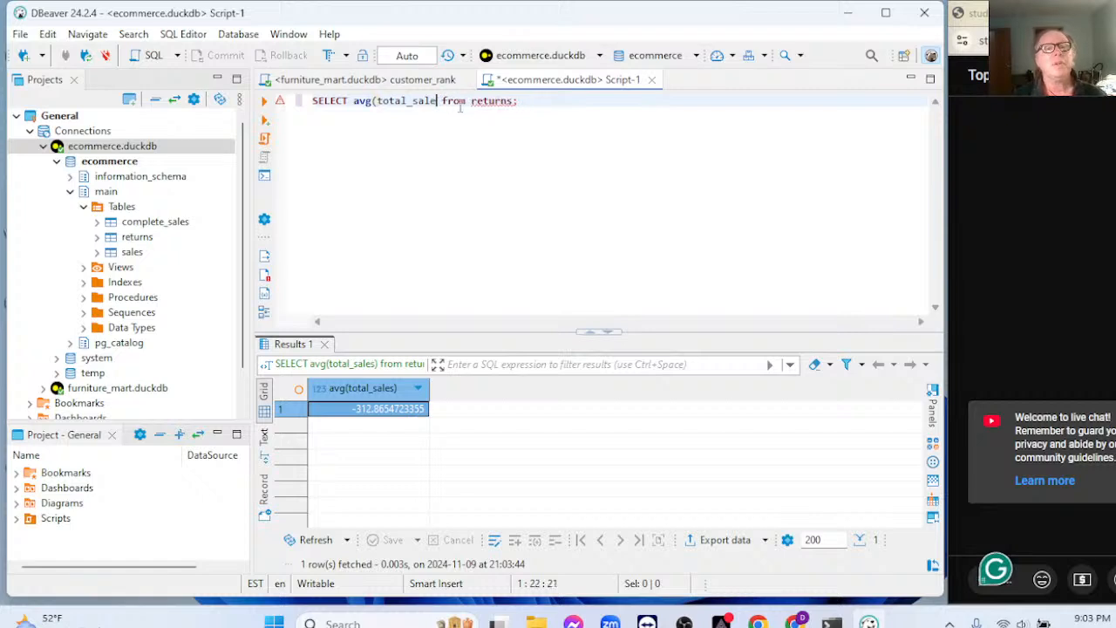
key("BackSpace")
key("BackSpace")
key("BackSpace")
key("BackSpace")
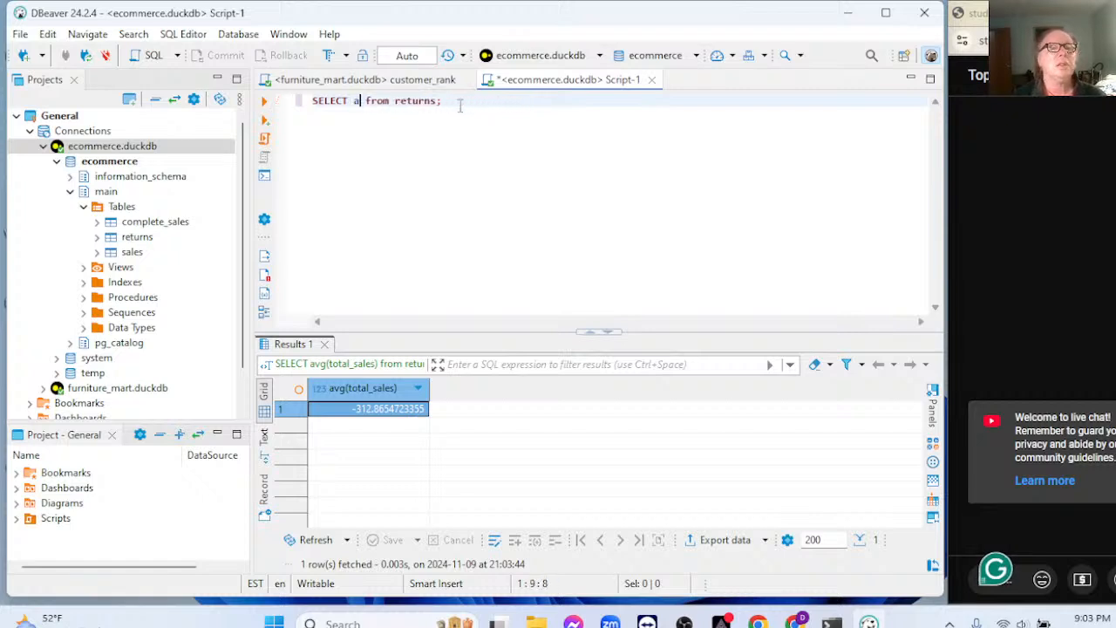
type("reut")
key("BackSpace")
key("BackSpace")
key("BackSpace")
key("BackSpace")
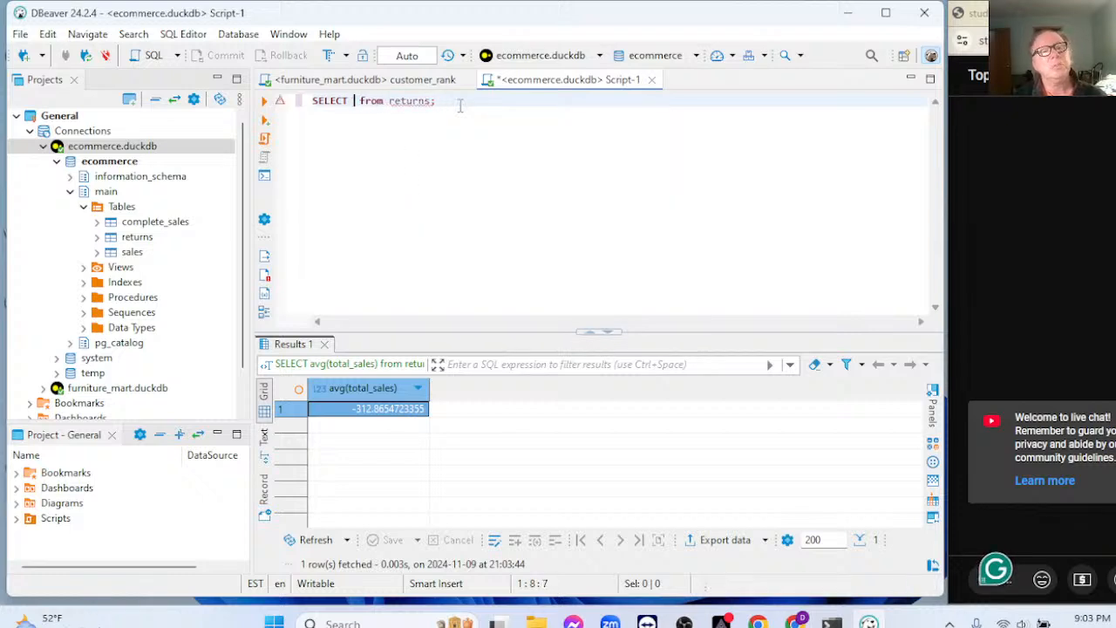
Step: Add YEAR(date) as Yr as the first selected column of the returns query
type("year")
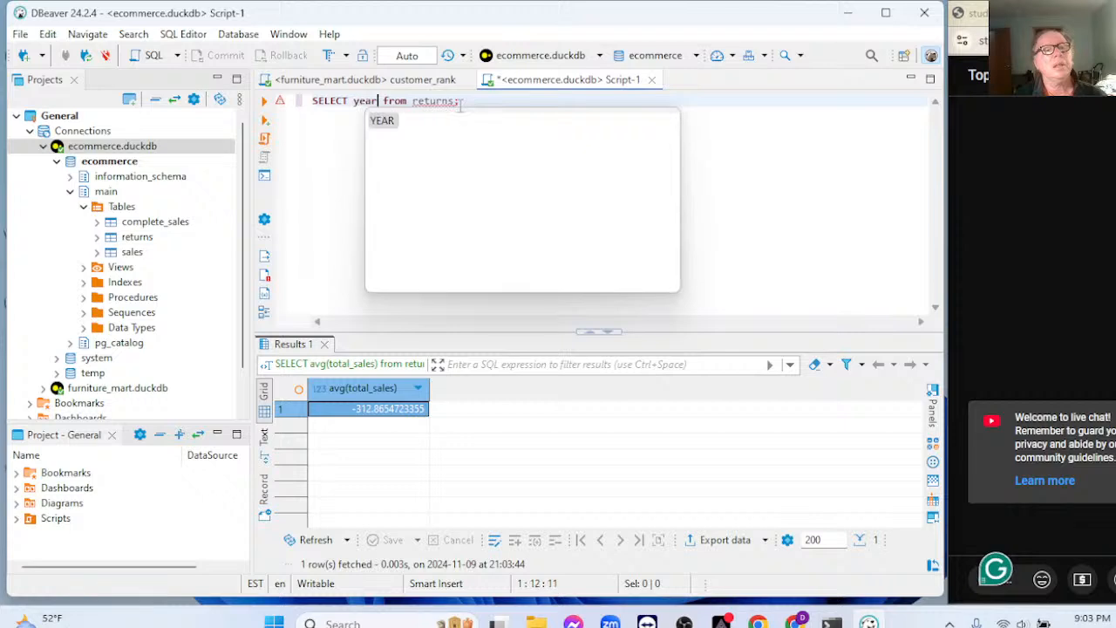
key("BackSpace")
key("BackSpace")
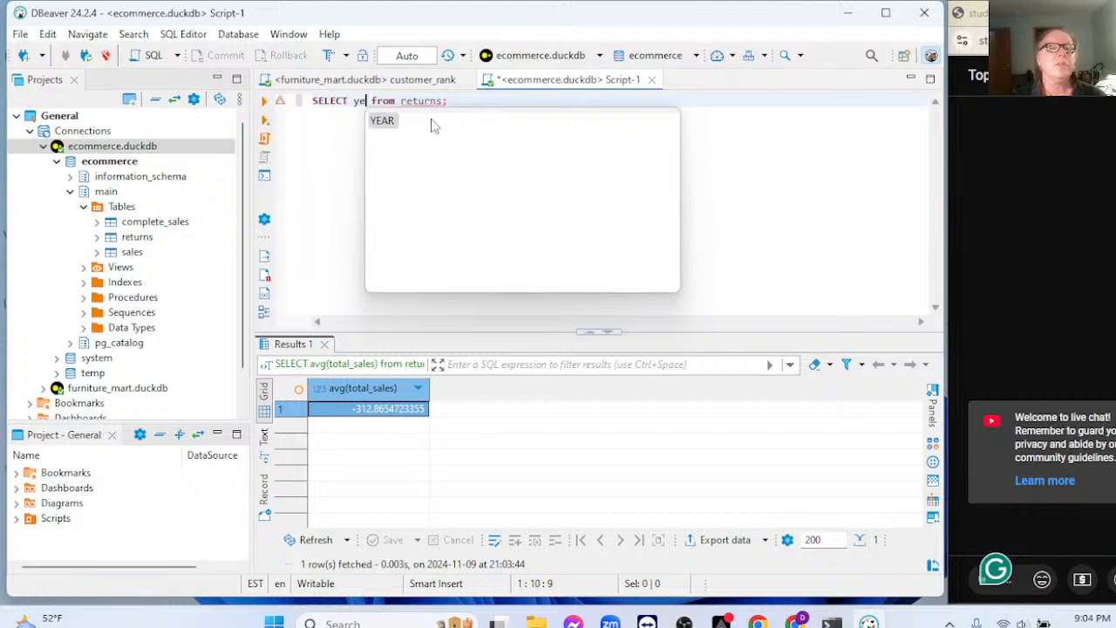
double_click(391, 128)
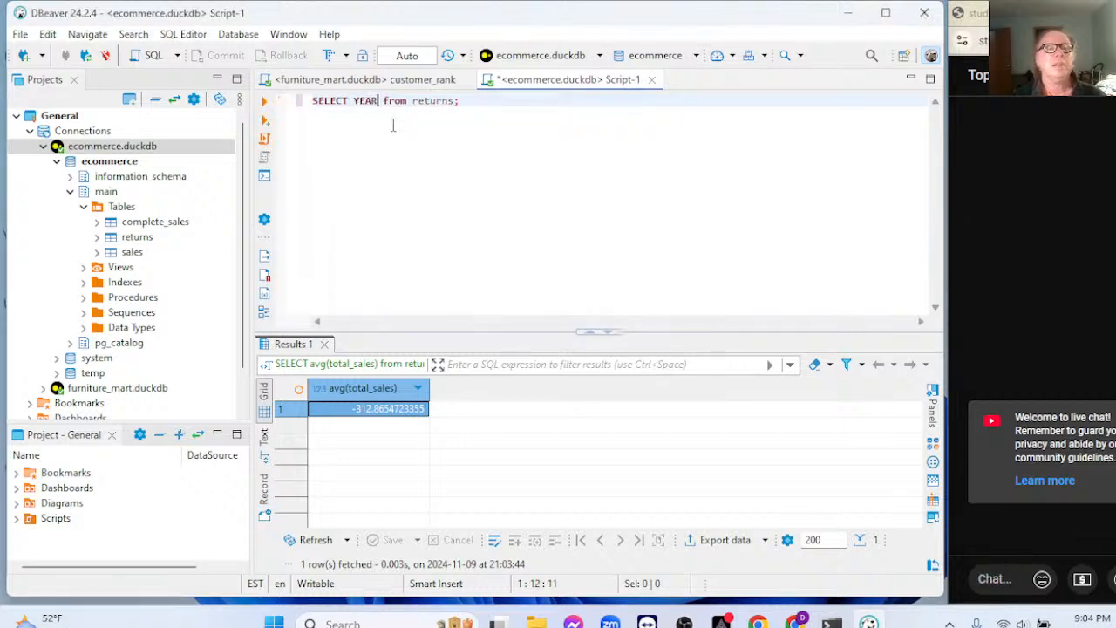
type("(")
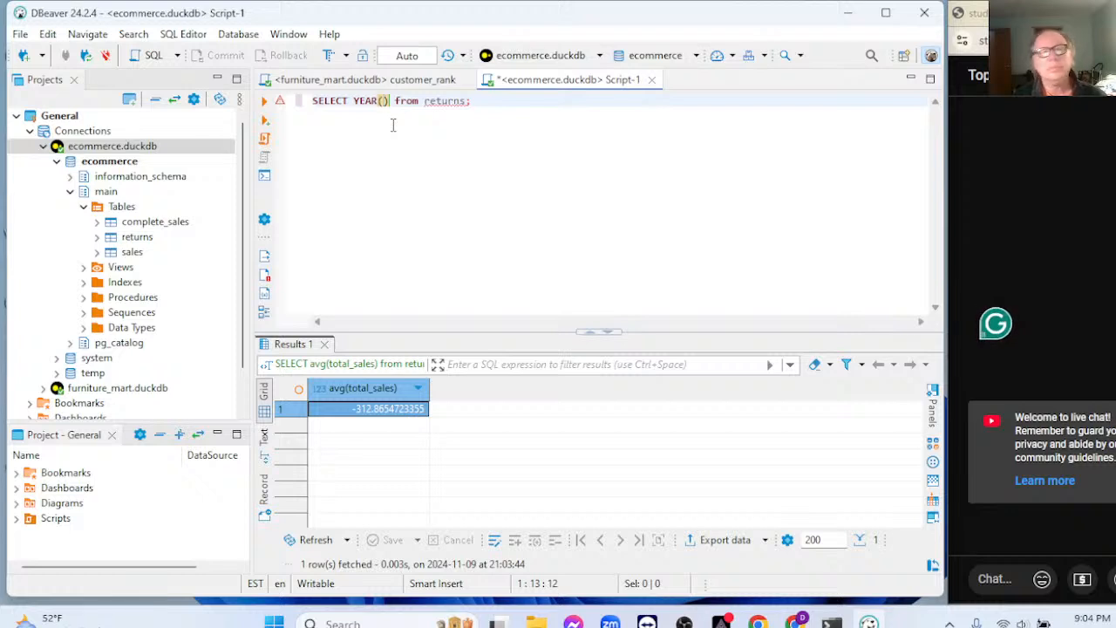
type("date)")
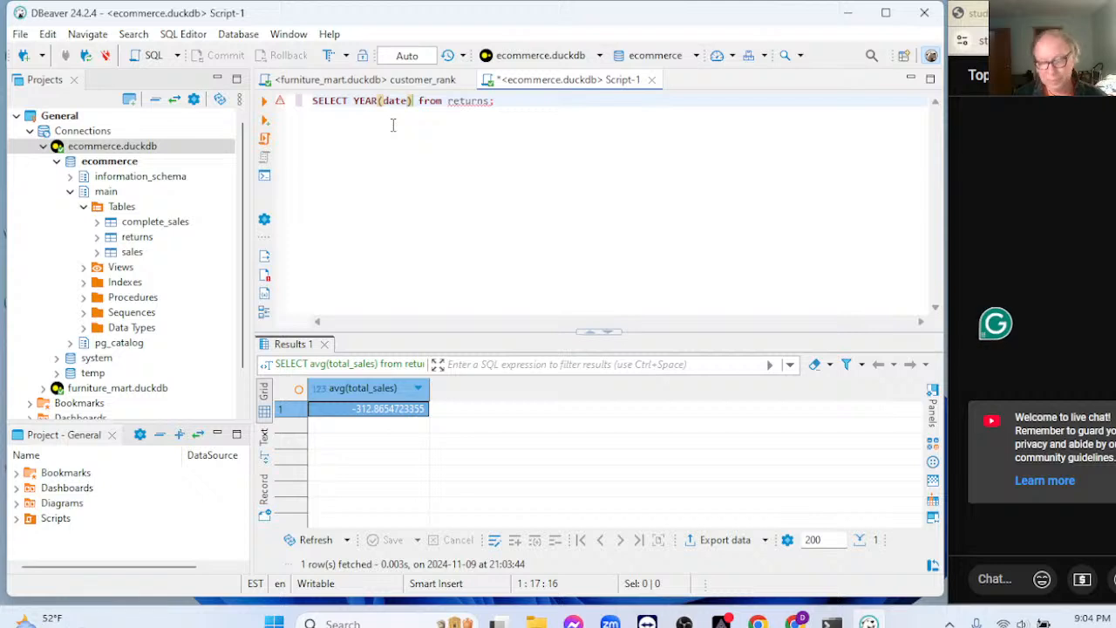
type(" as Yr")
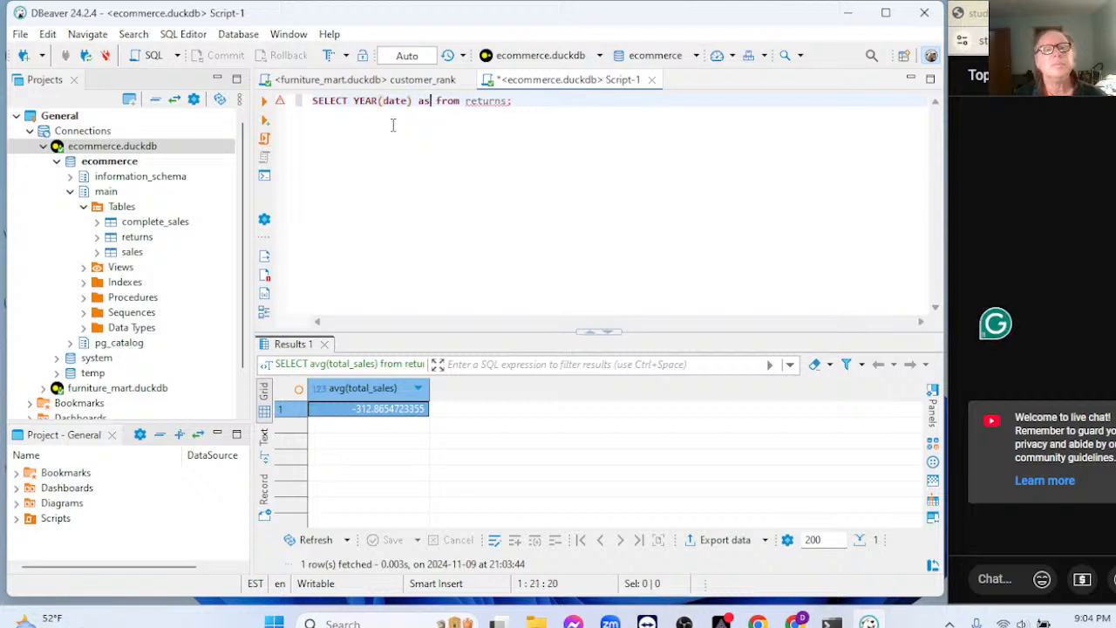
Step: Add month(date) as month after the Yr column in the select list
type(", montgh")
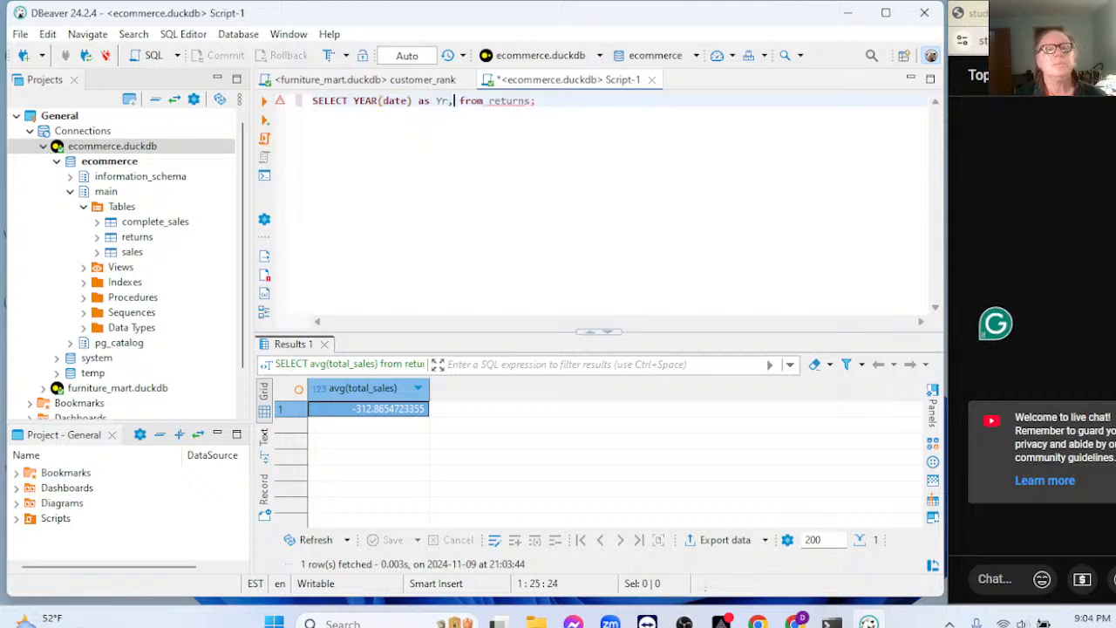
key("BackSpace")
key("BackSpace")
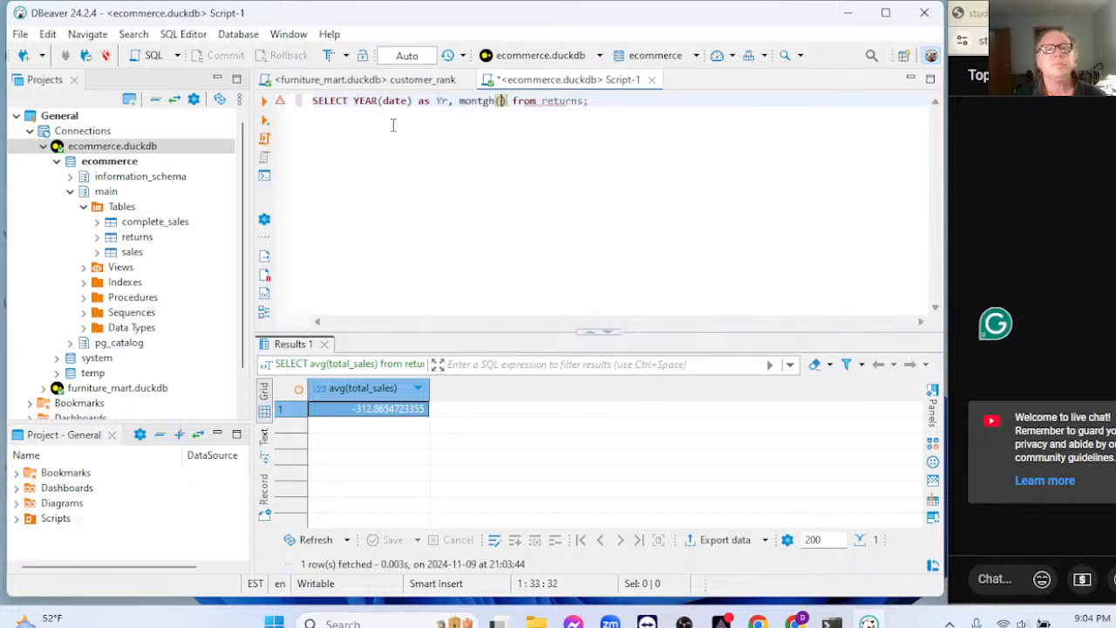
type("h")
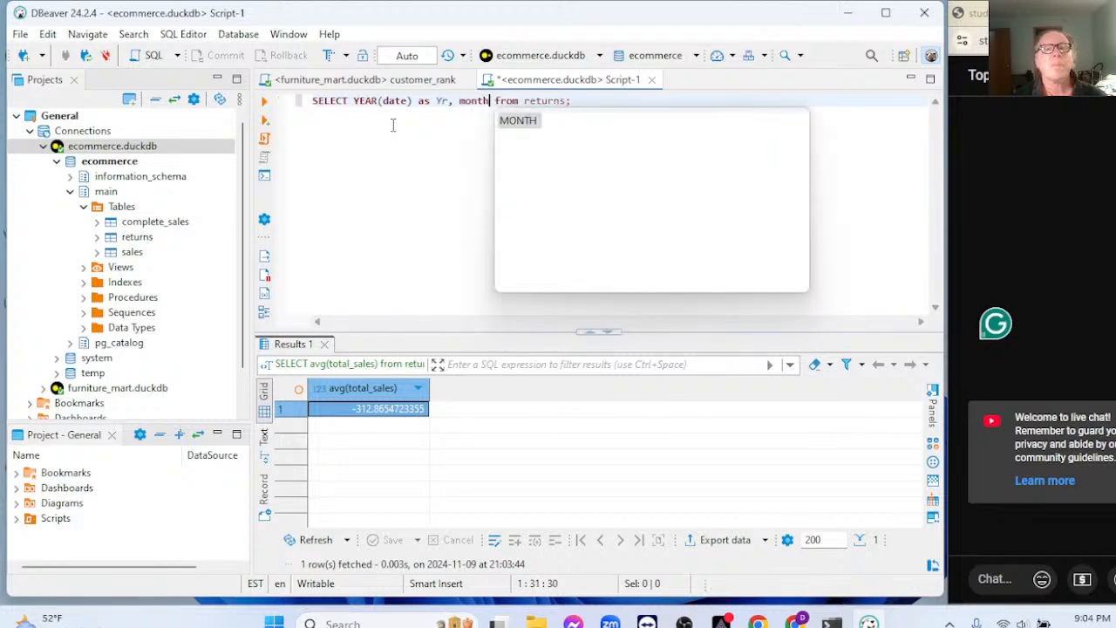
key("Return")
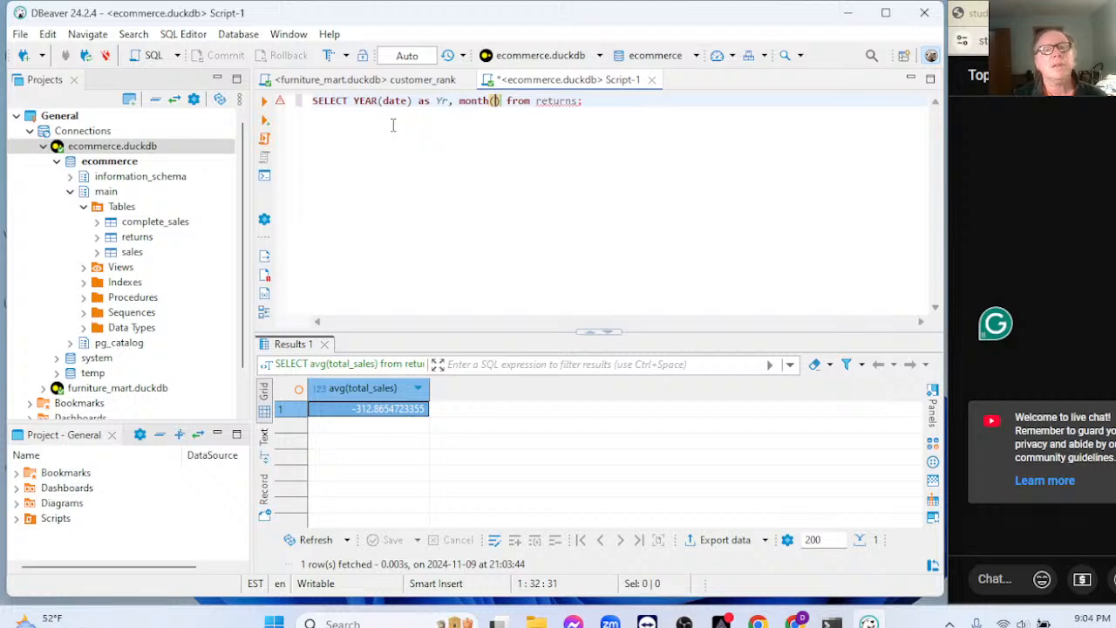
type("date)")
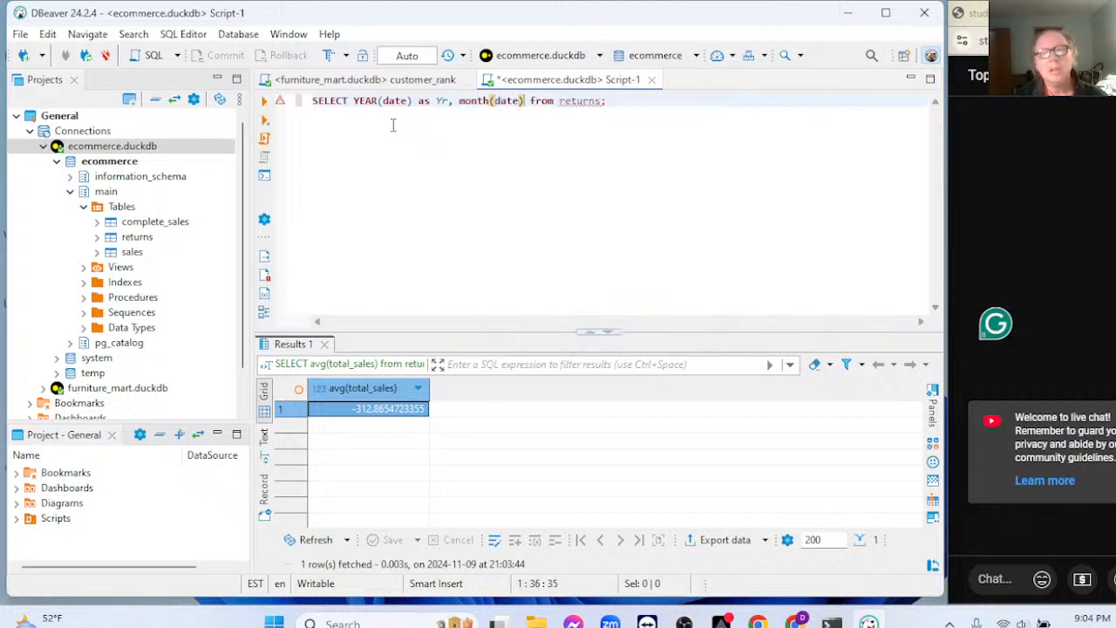
type(" as month")
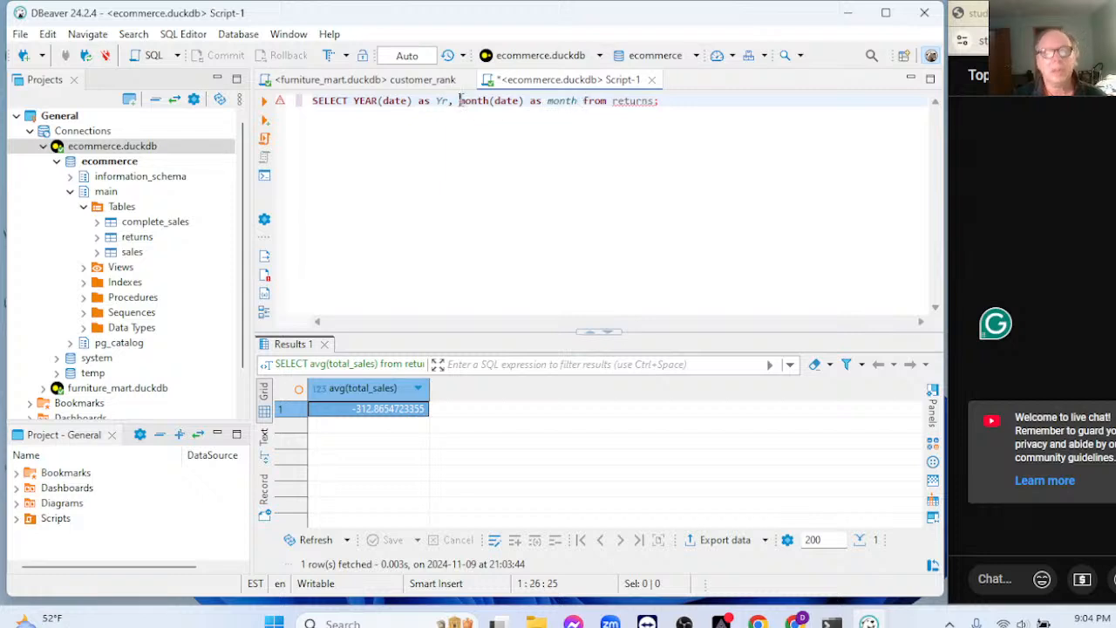
Step: Break the query so the month column and from returns; start on separate lines, with an empty line between them
key("Return")
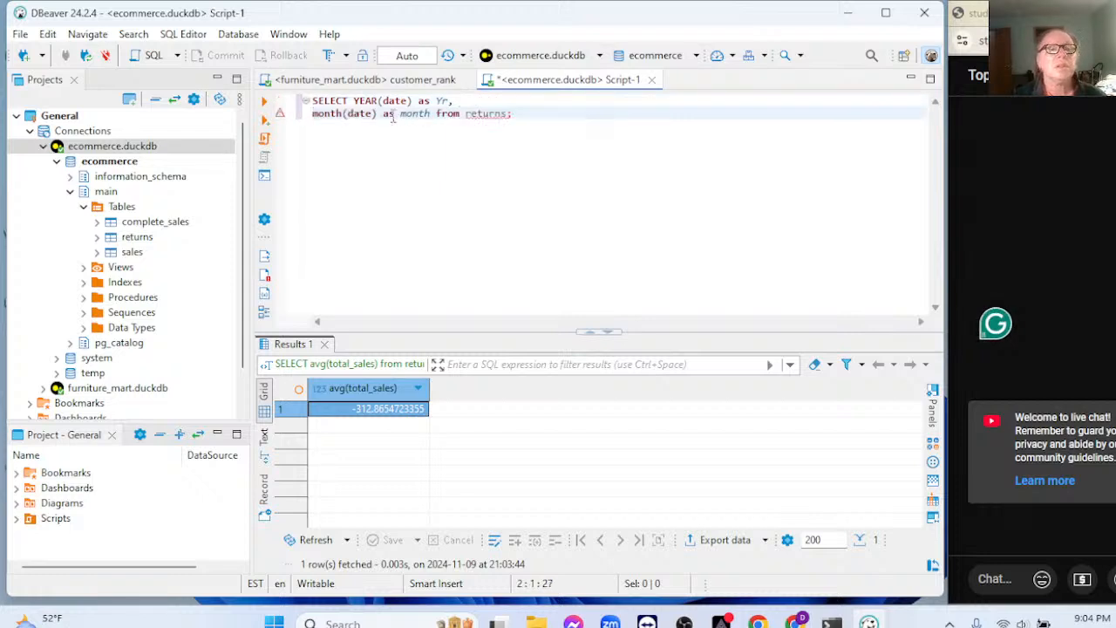
key("Return")
key("Return")
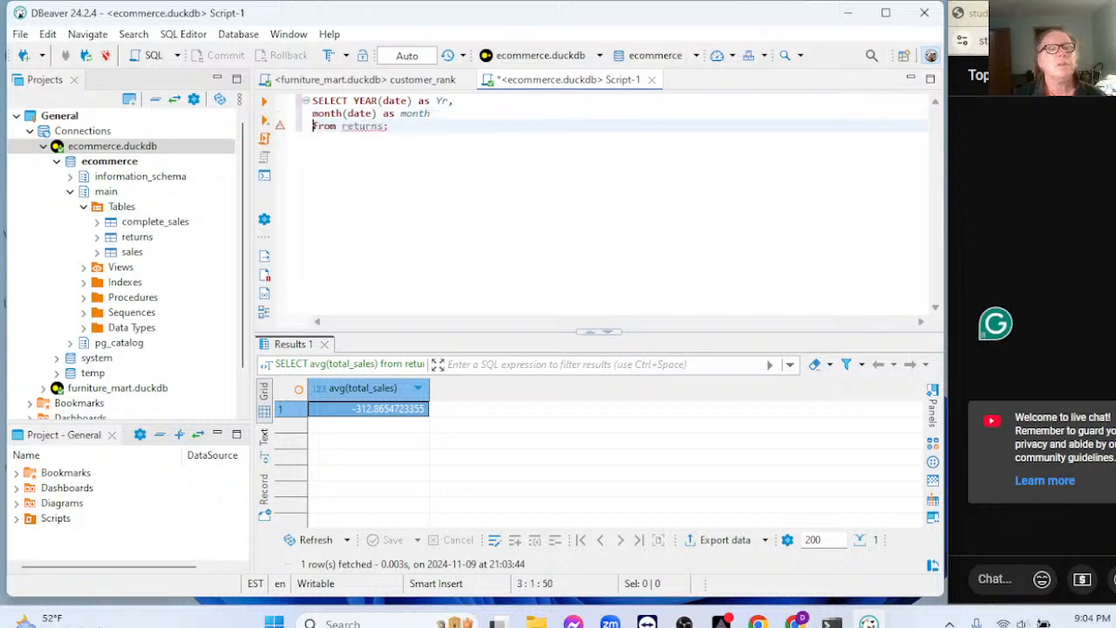
left_click(372, 125)
type("s")
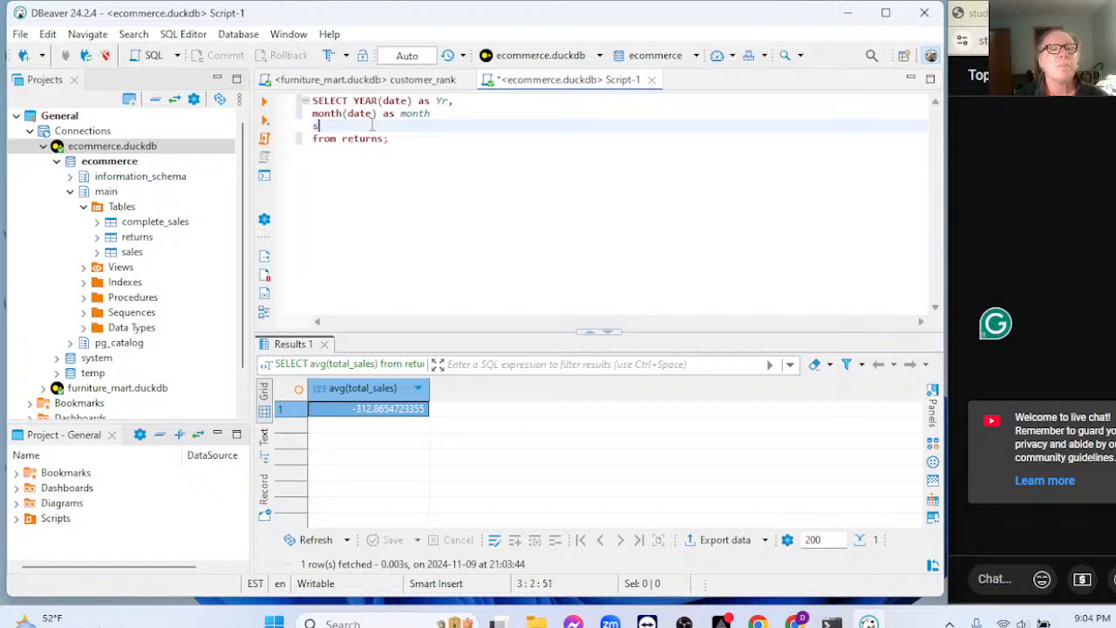
type("um(total")
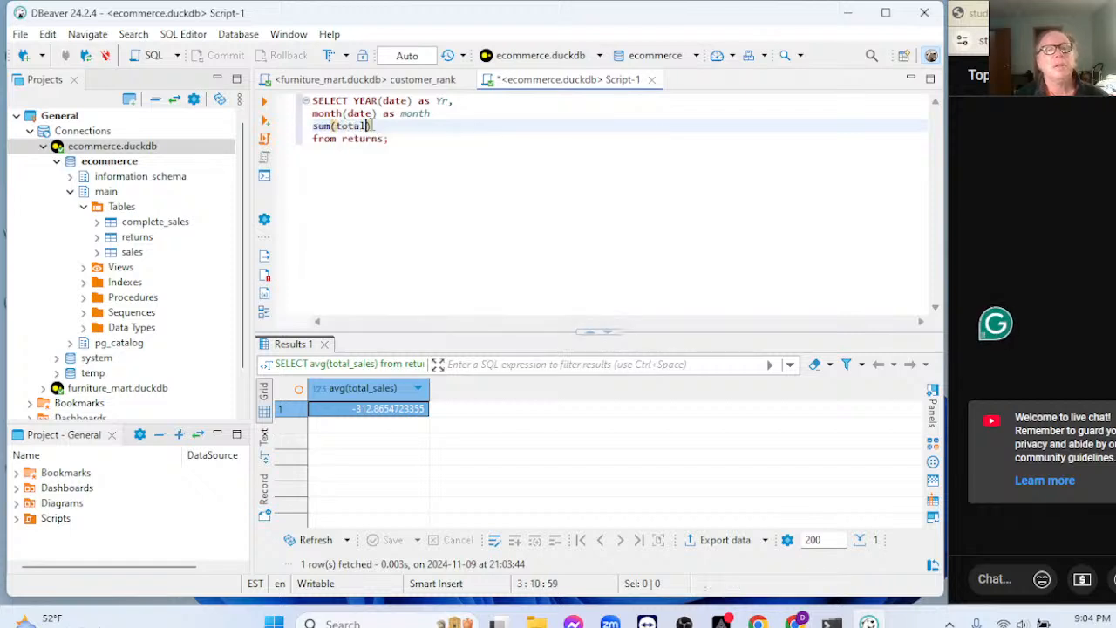
type("_sales")
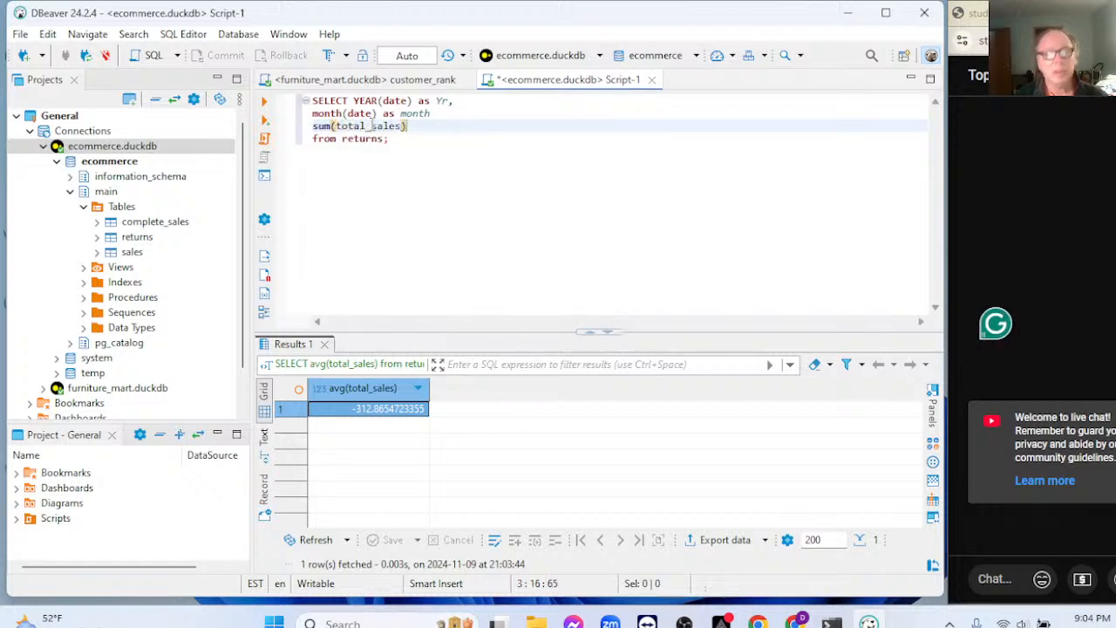
key("BackSpace")
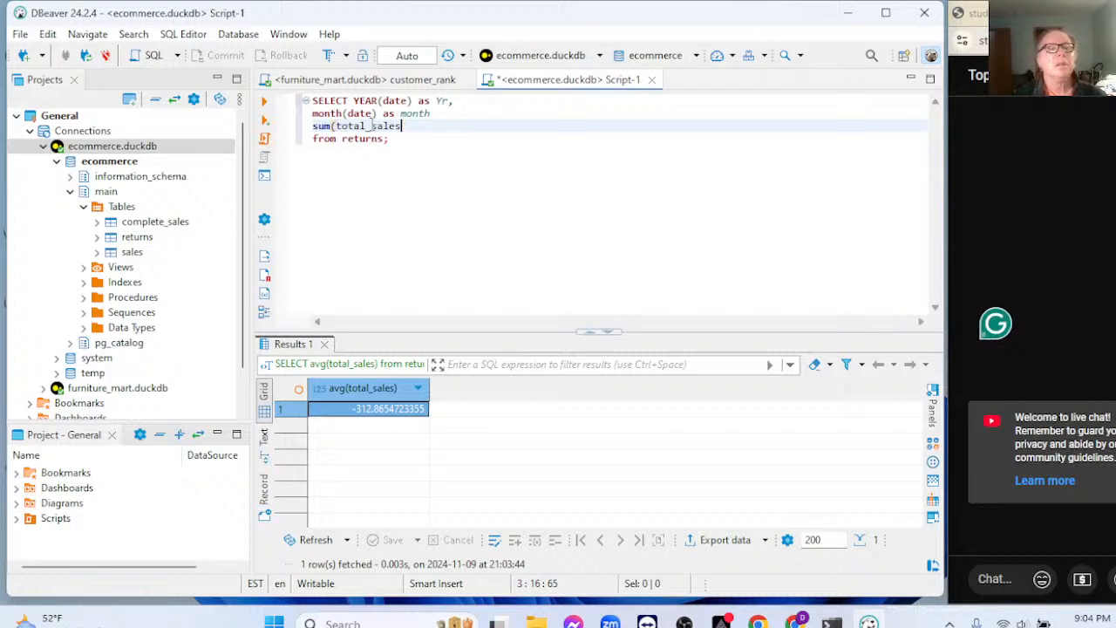
key("BackSpace")
key("BackSpace")
key("BackSpace")
key("BackSpace")
key("BackSpace")
key("BackSpace")
key("BackSpace")
key("BackSpace")
key("BackSpace")
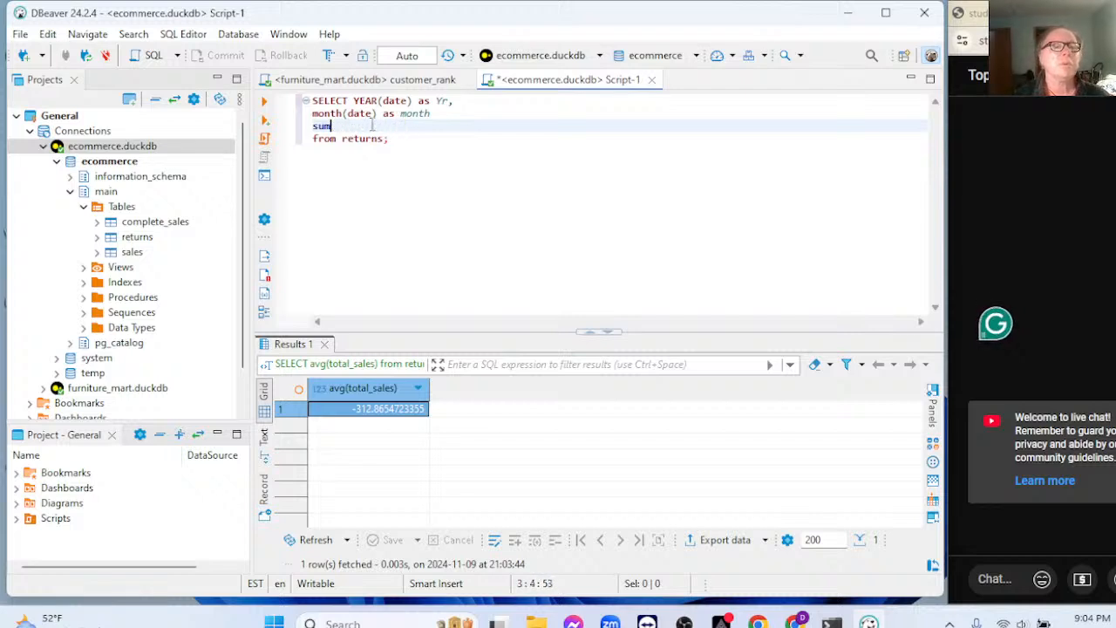
Step: Add count(*) order_count, to the select list on the line below the month column
type("co")
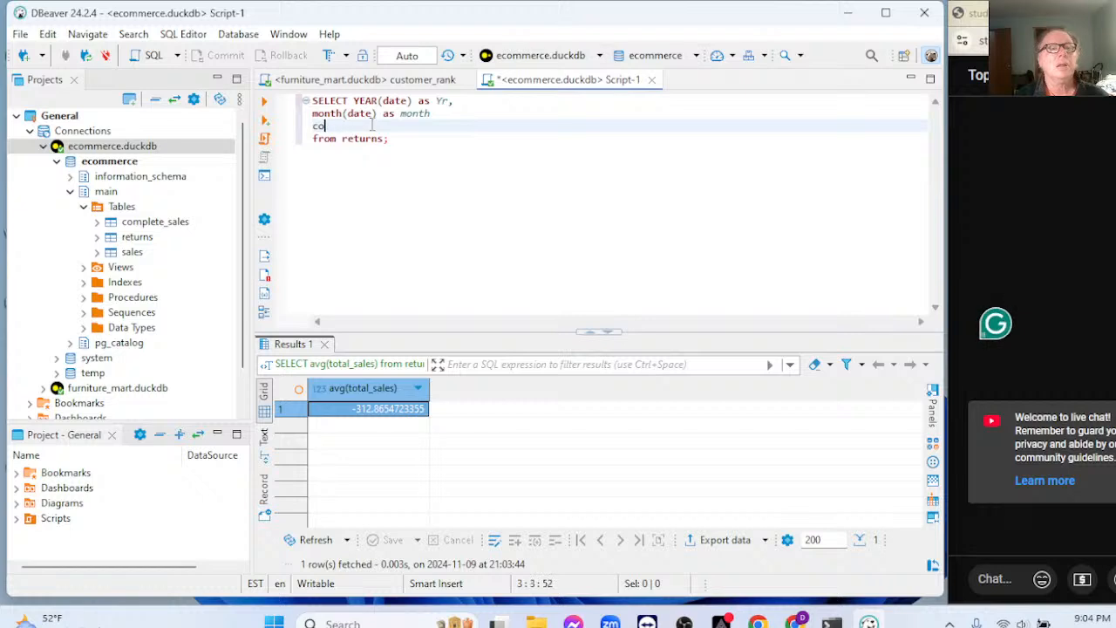
type("pnt(*")
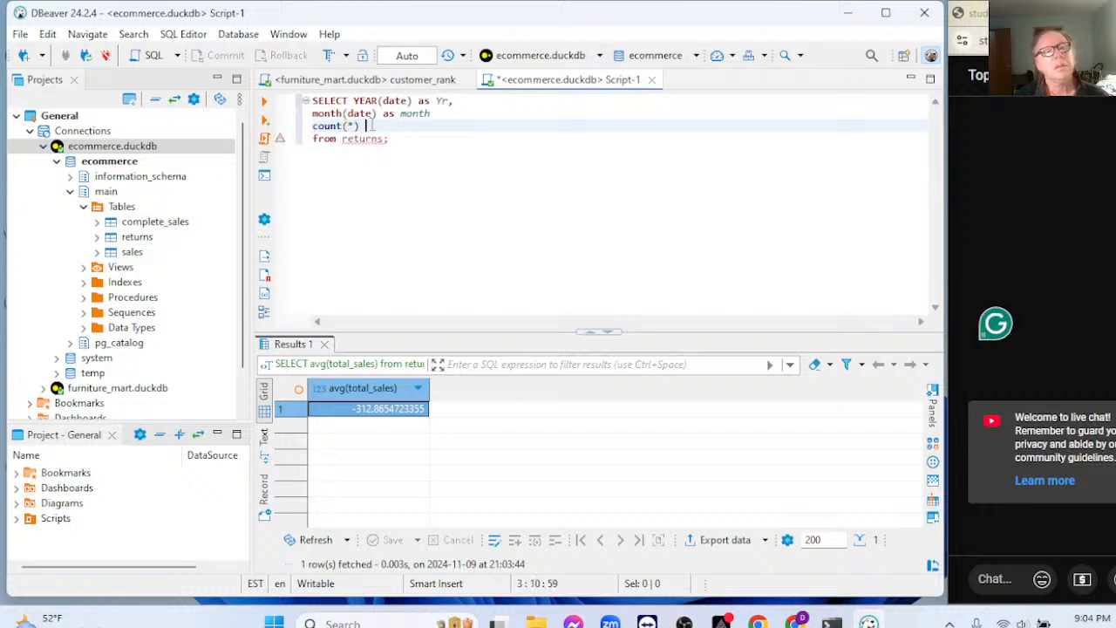
type(" order_cou")
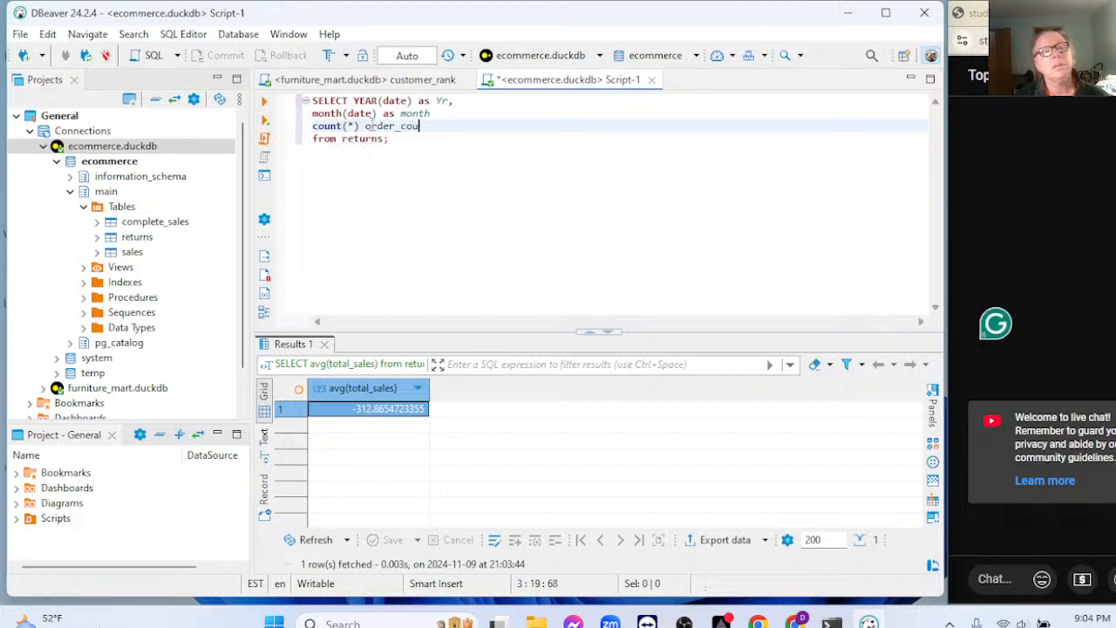
type("nt")
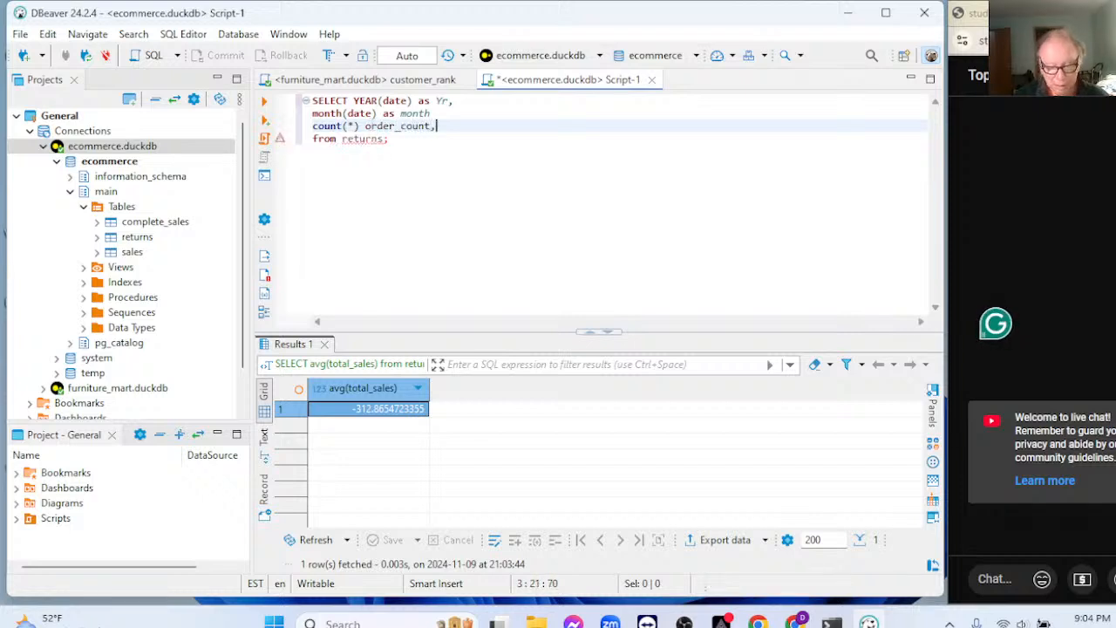
type(",")
Step: Add sum(total_sales) as total_dollars, on a new line below the order_count column
key("Return")
type("su")
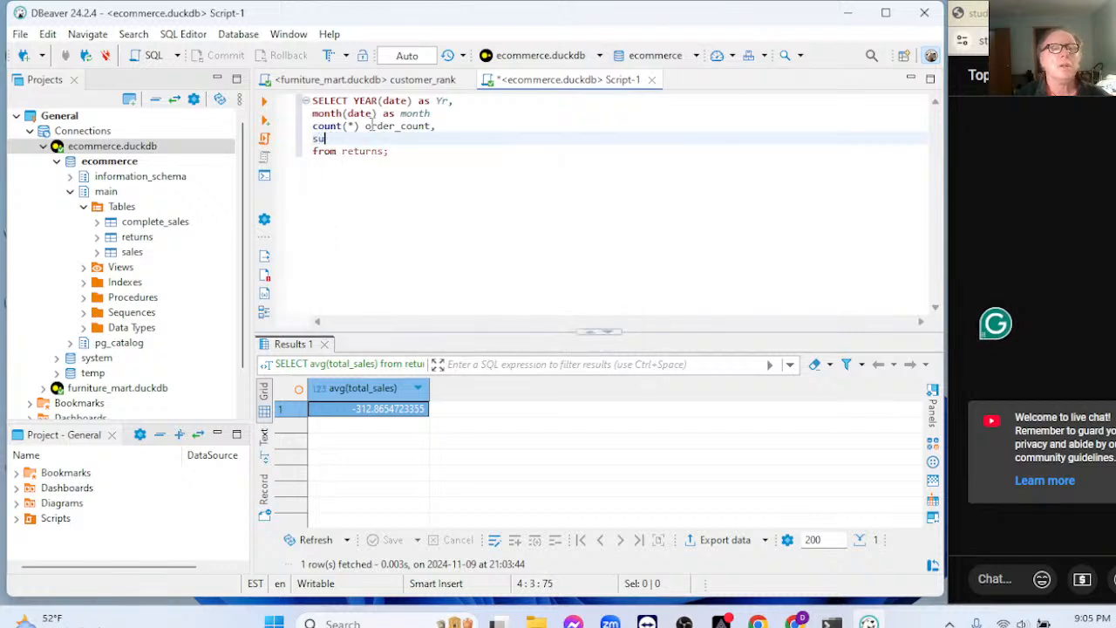
type("M((")
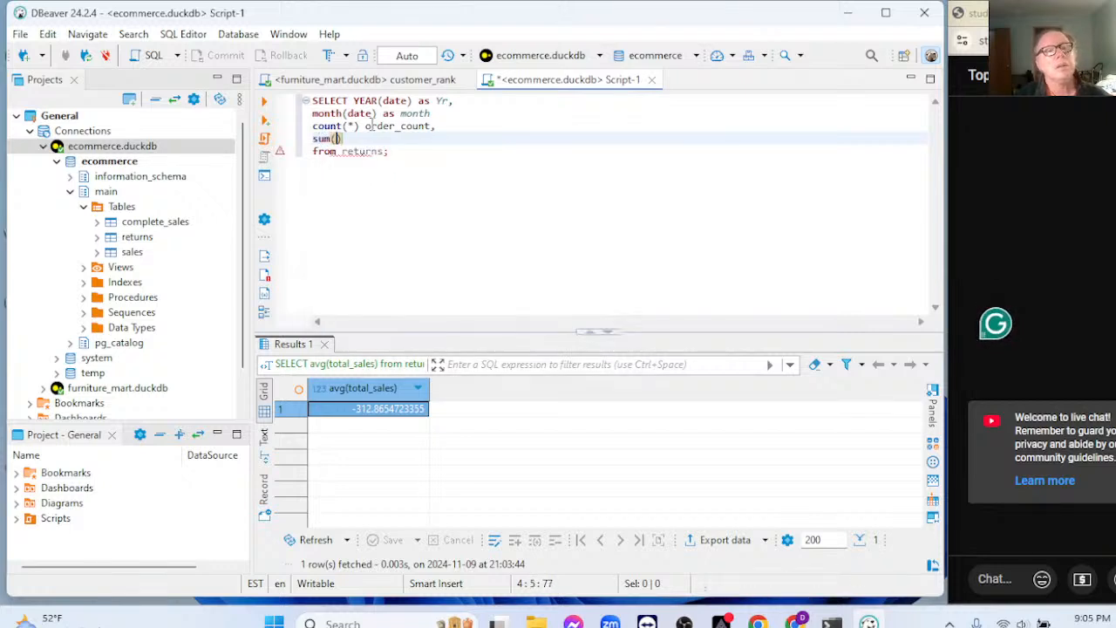
type("total")
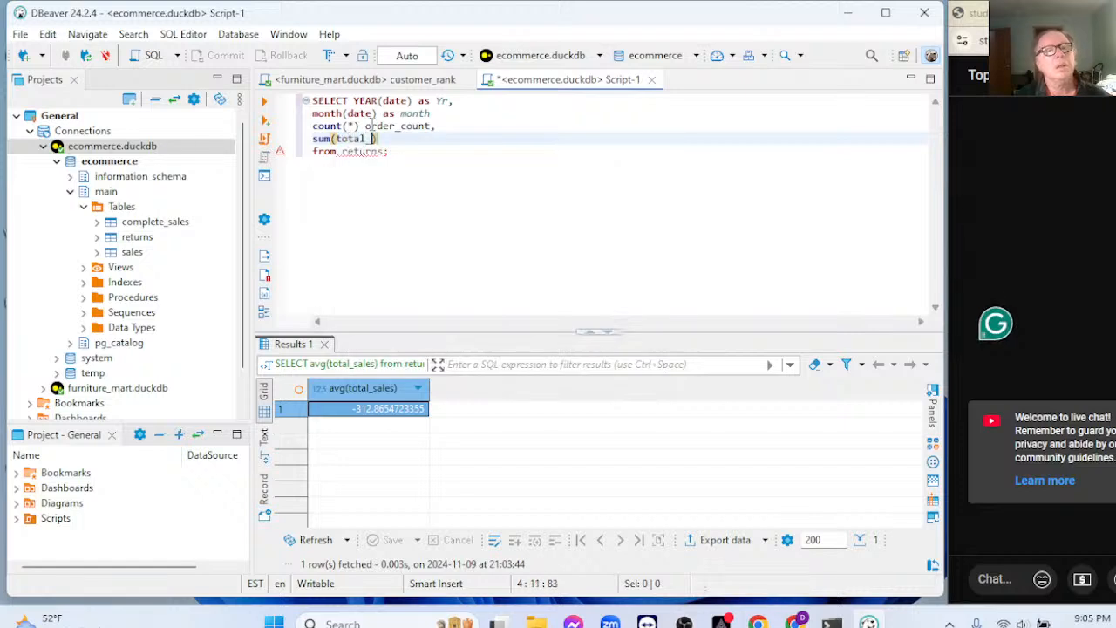
type("_s")
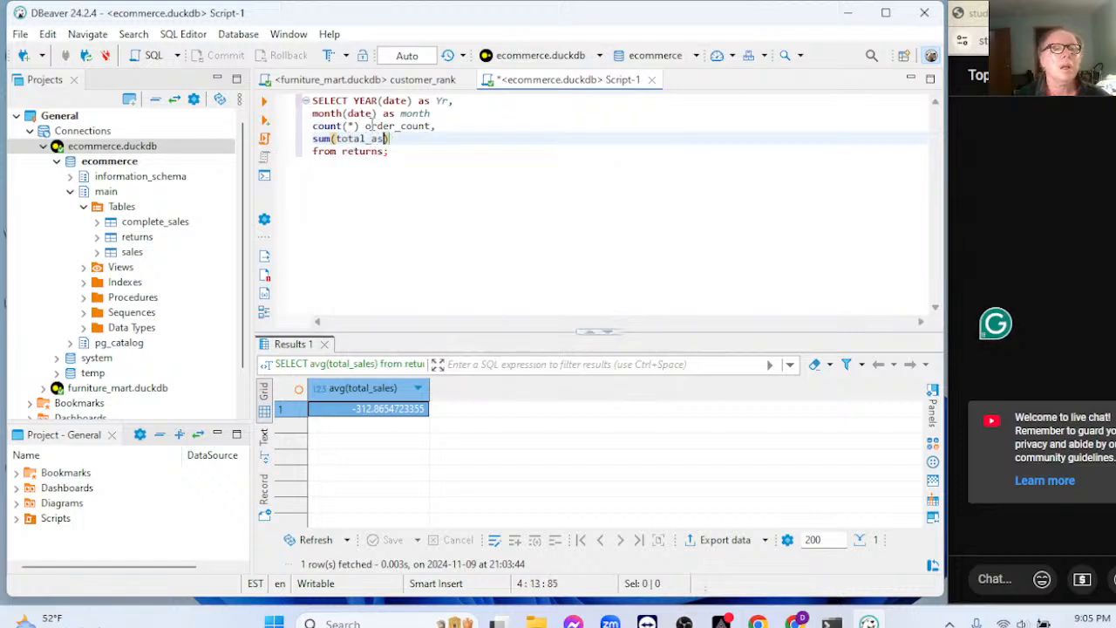
type("ales")
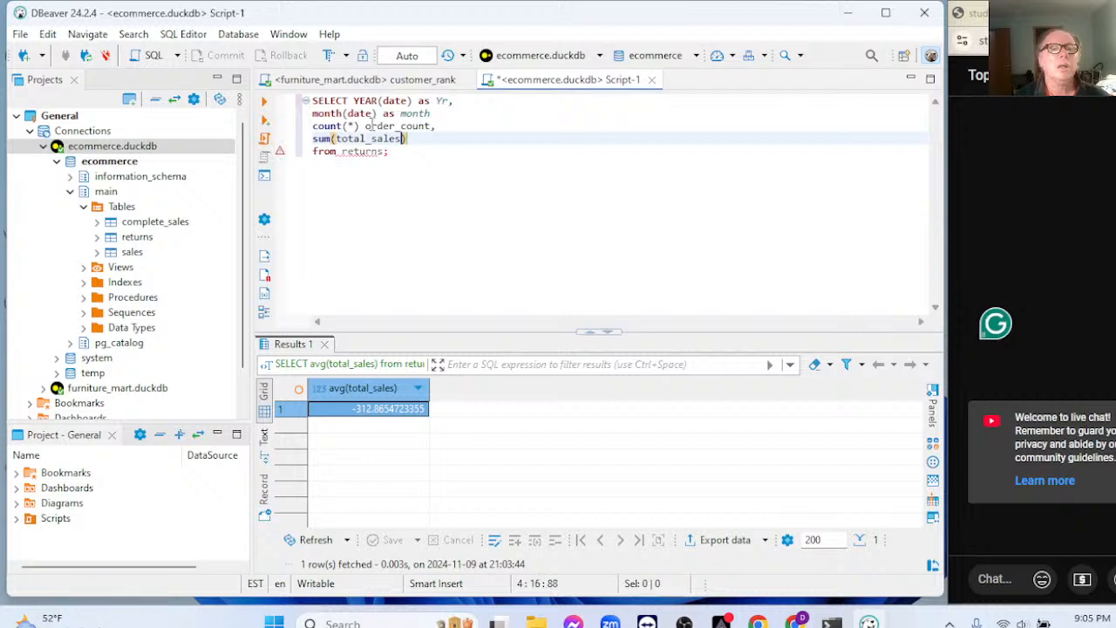
type(") as")
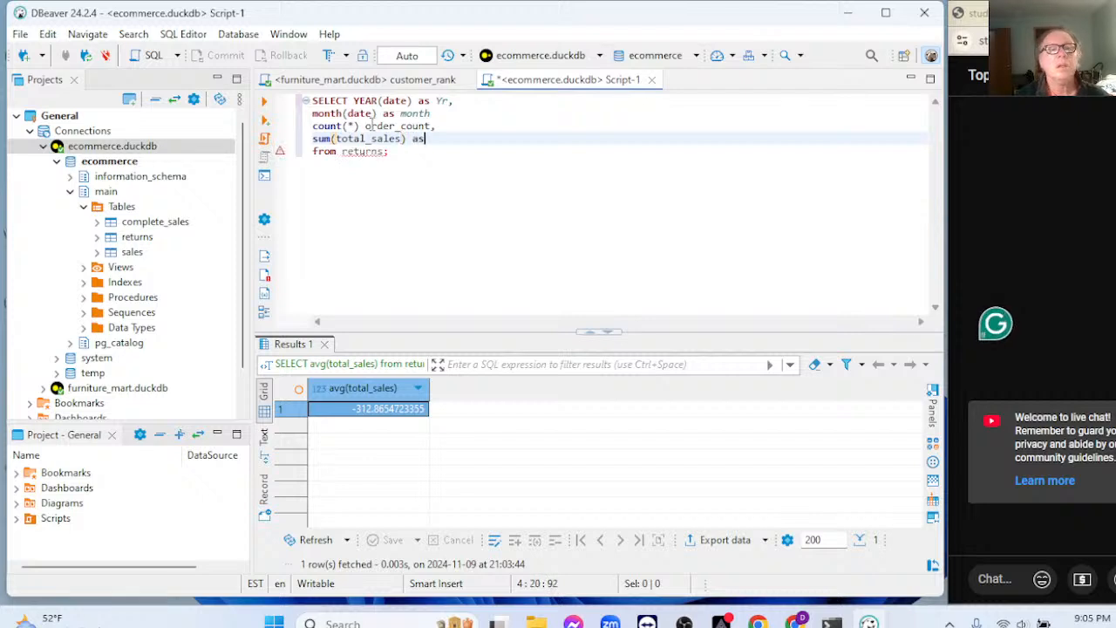
type(" tota")
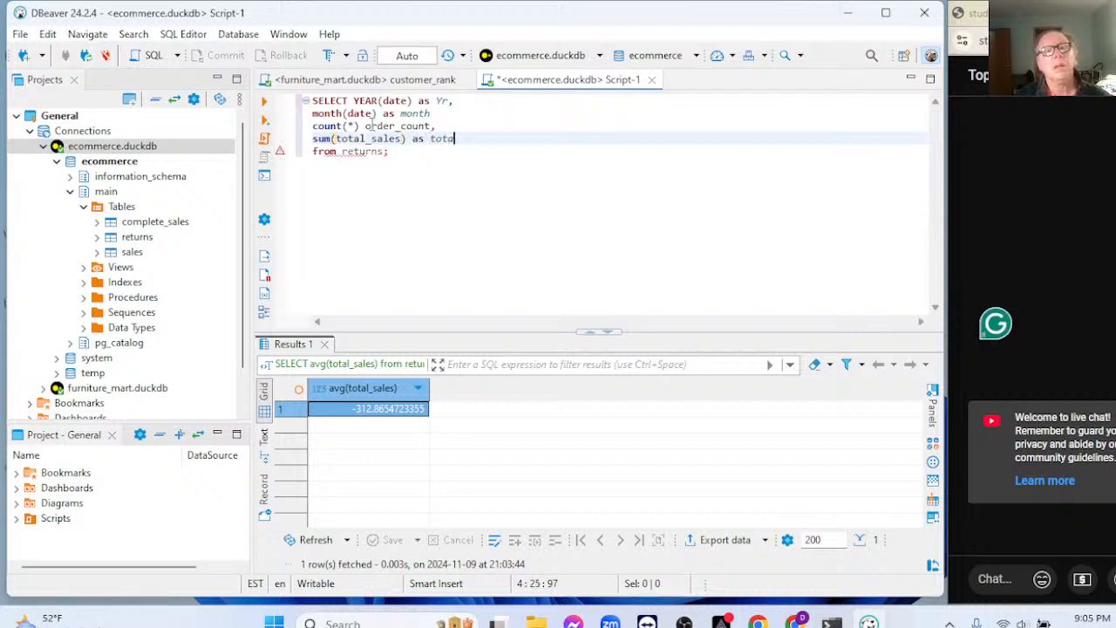
type("l_")
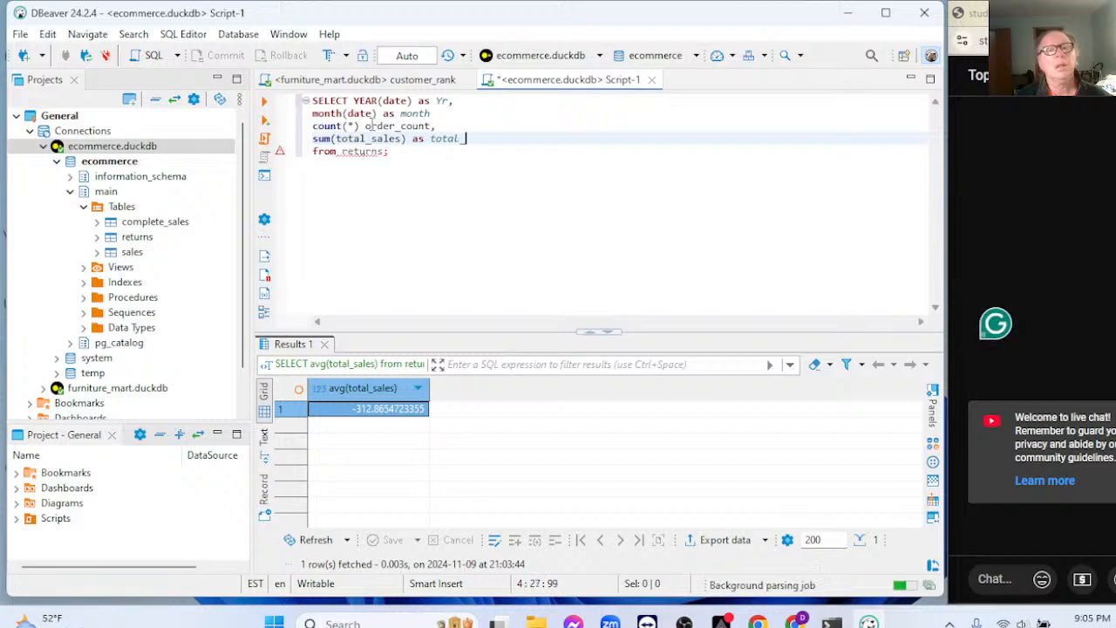
type("dolalr")
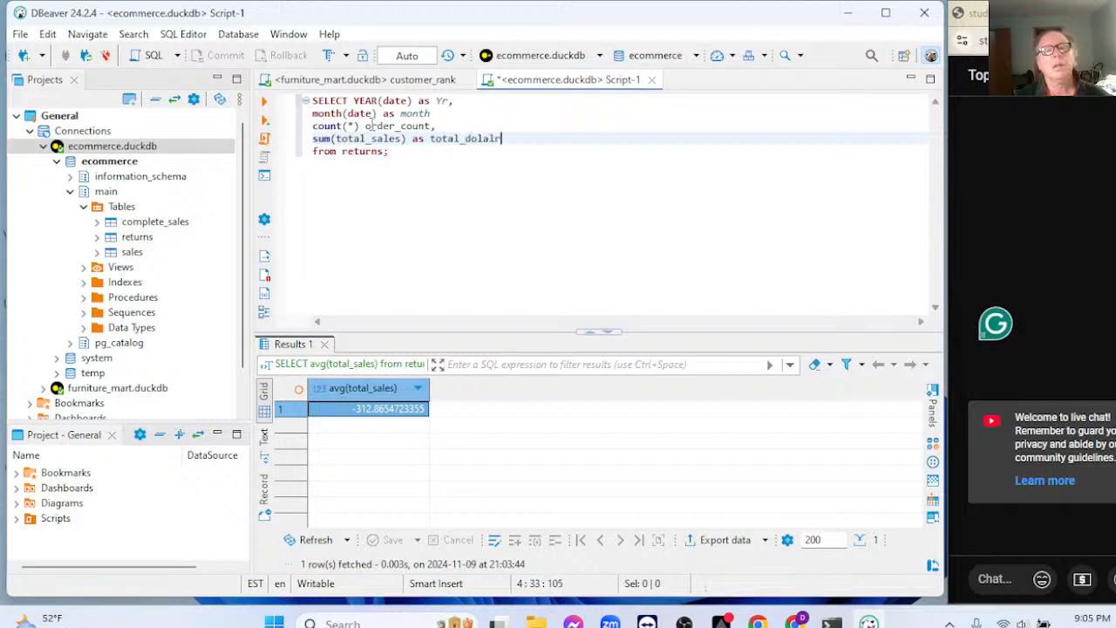
key("BackSpace")
key("BackSpace")
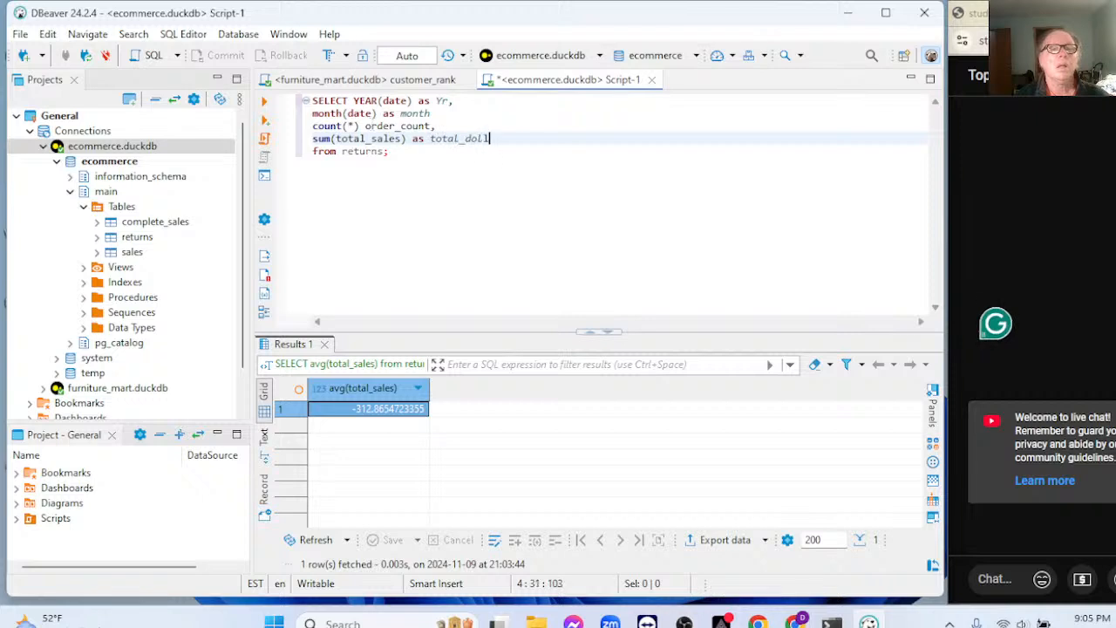
type("lars,")
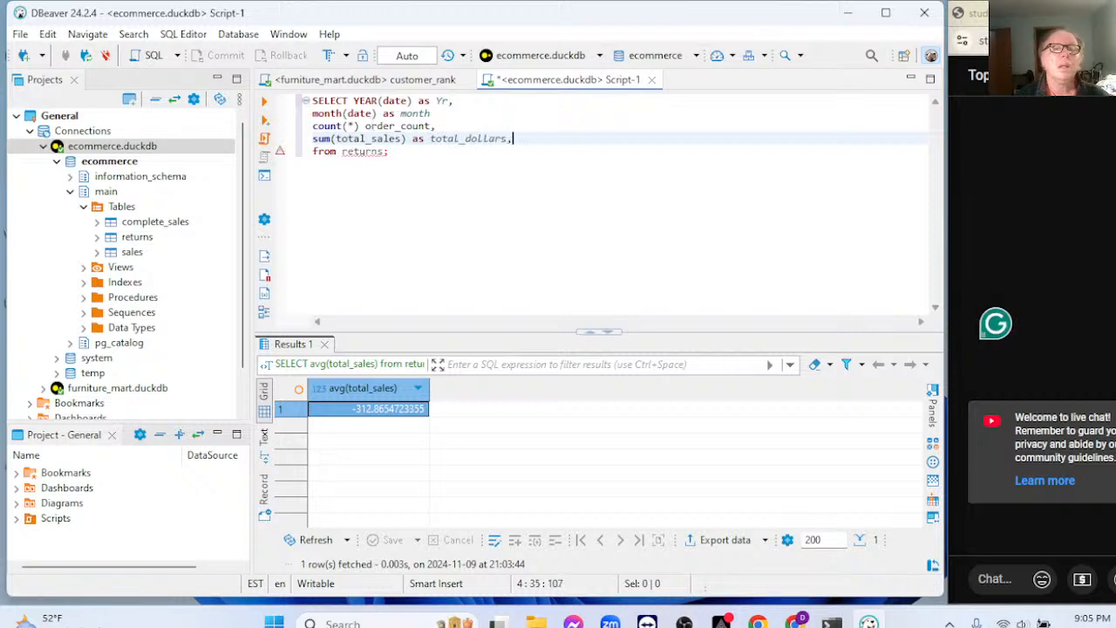
Step: Add AVG(total_sales) to the select list on a new line below the total_dollars column
key("Return")
type("av")
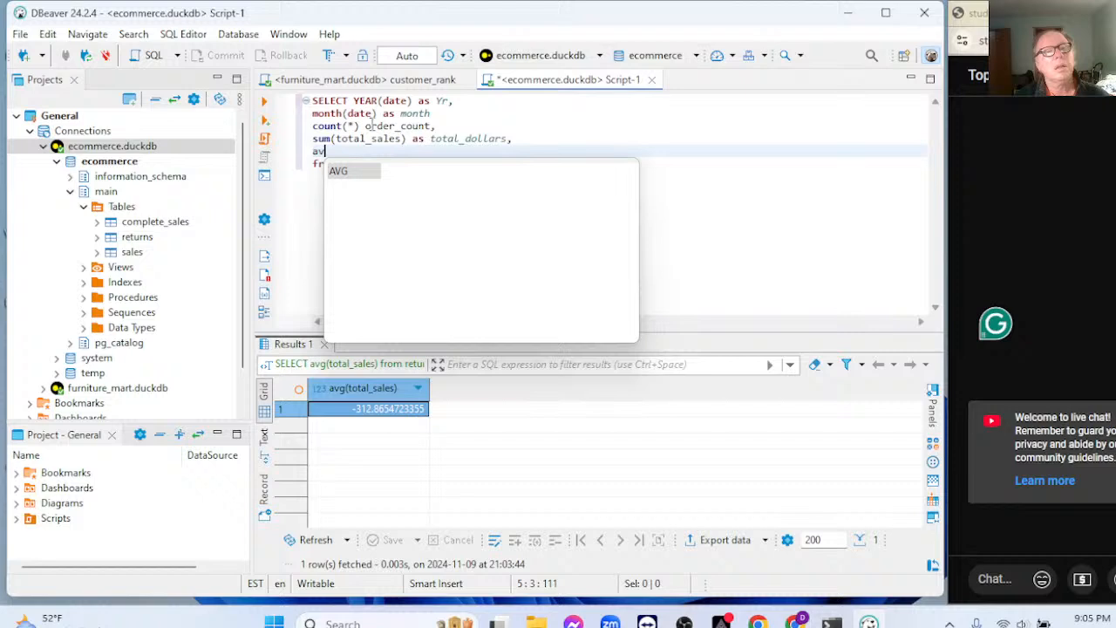
double_click(339, 171)
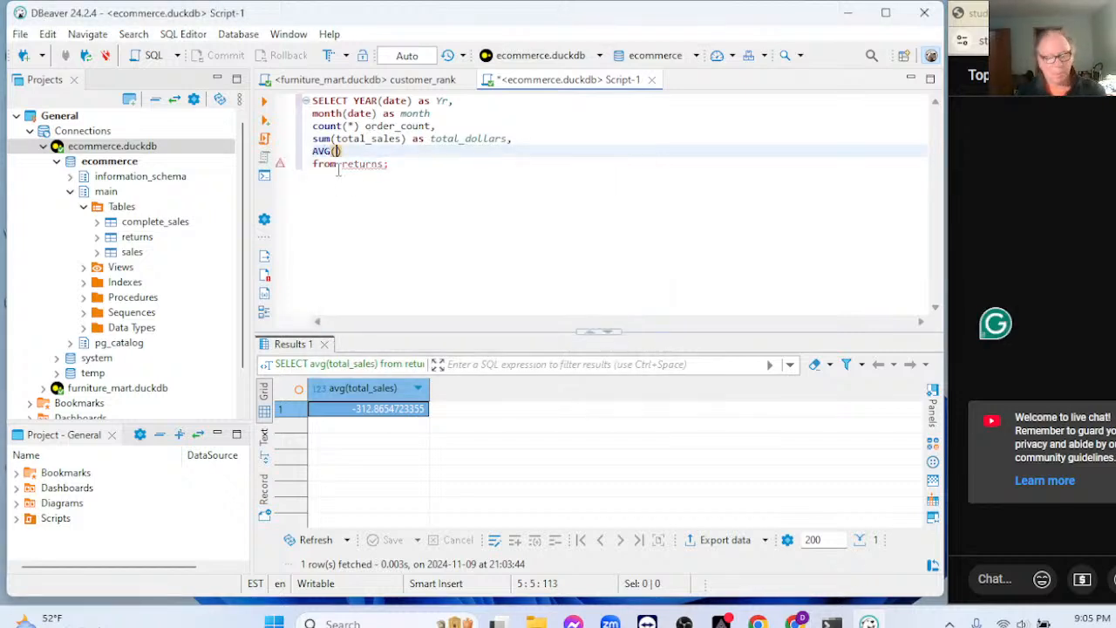
type("ttoal")
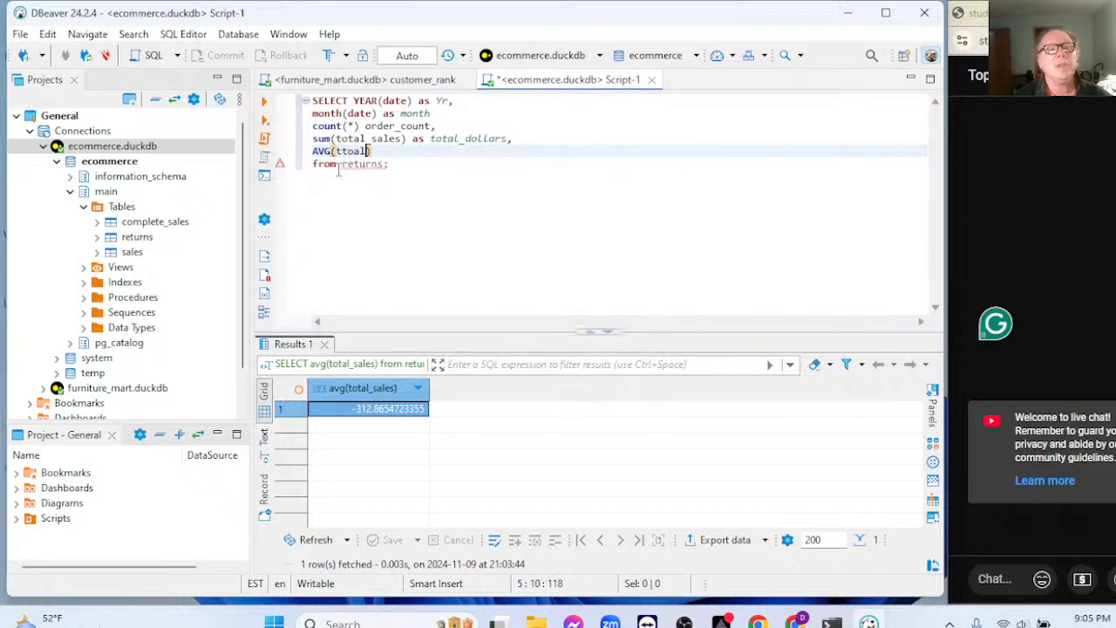
key("BackSpace")
key("BackSpace")
key("BackSpace")
type("total_")
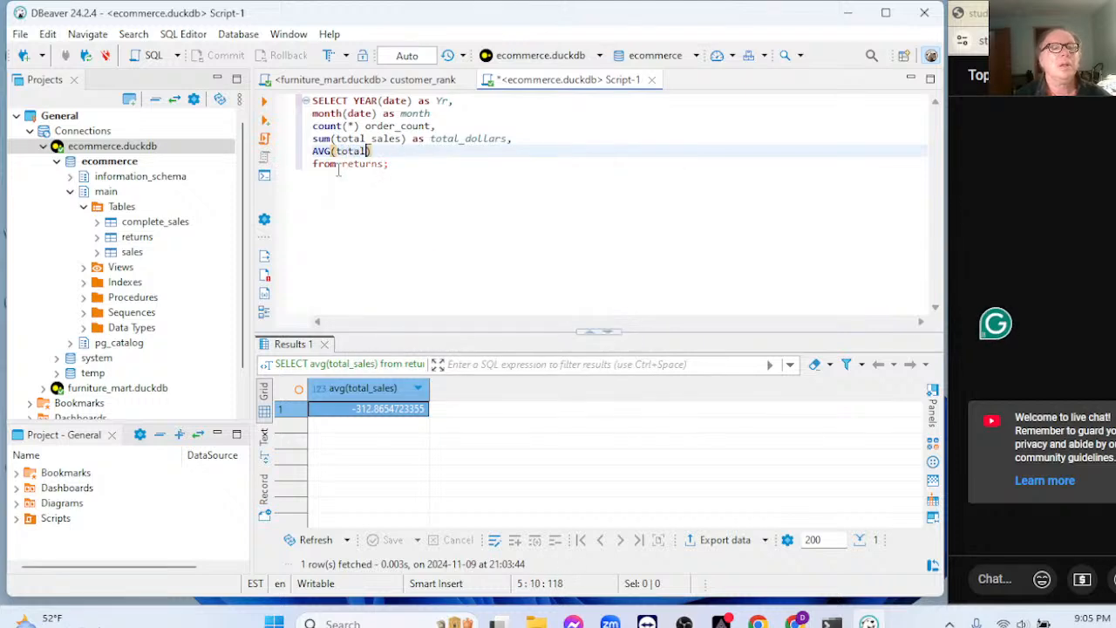
type("sales")
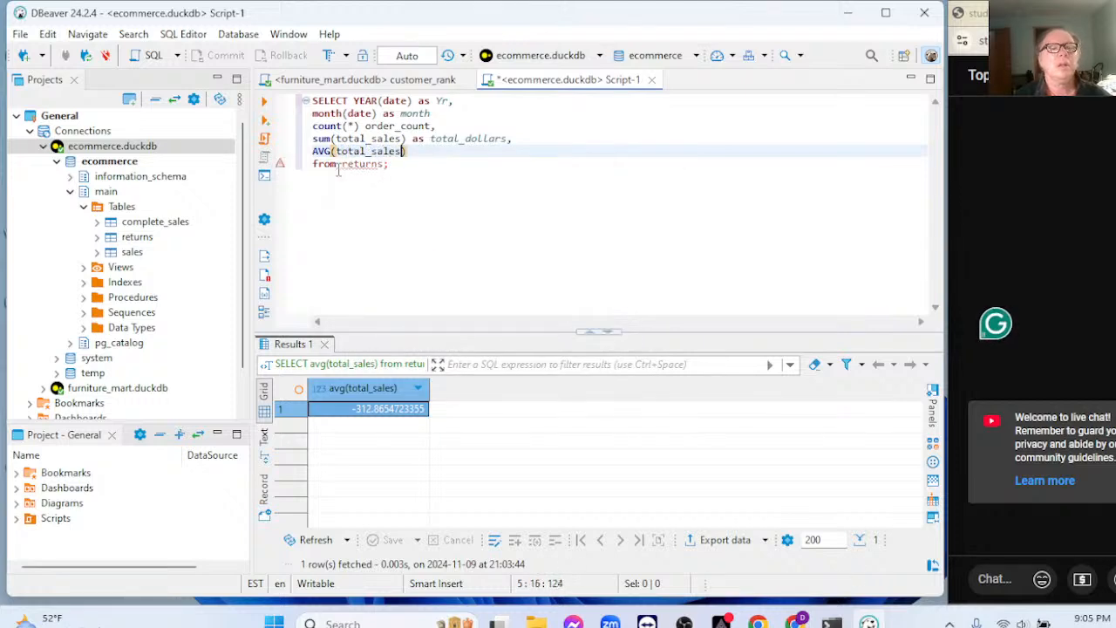
Step: Give the AVG(total_sales) column the alias avg_dollars
type(") as va")
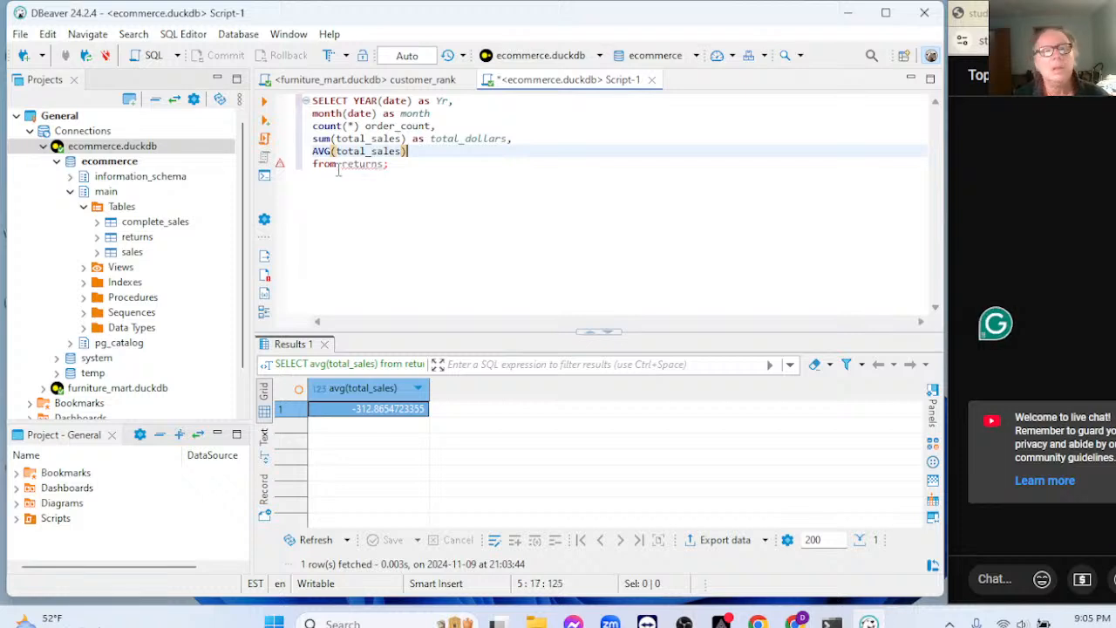
key("BackSpace")
key("BackSpace")
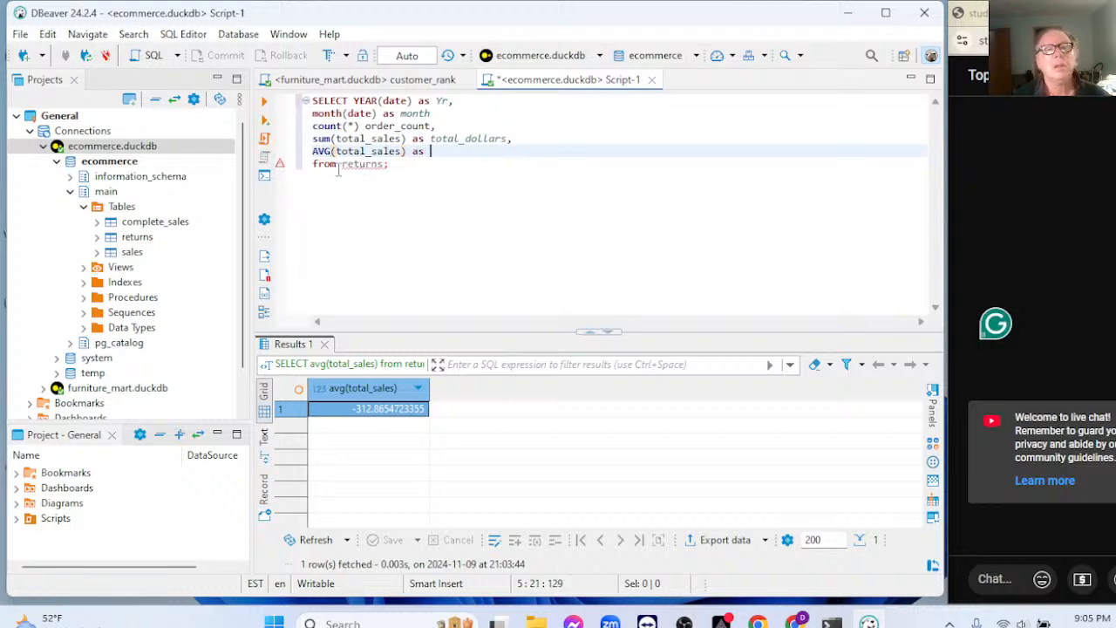
type("avgg_")
key("BackSpace")
key("BackSpace")
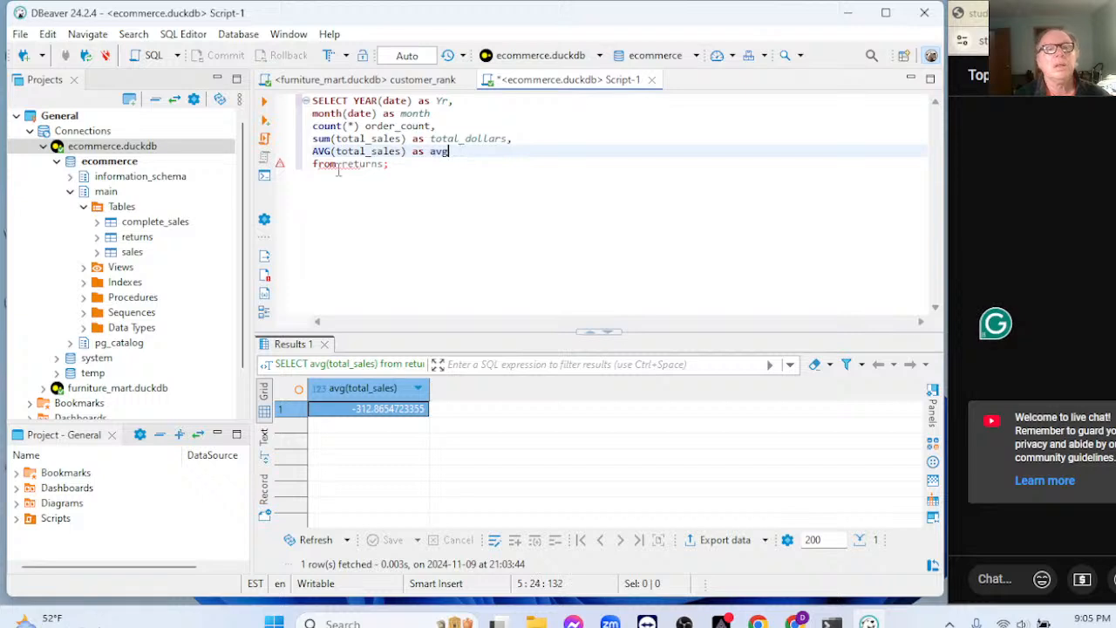
type("_dollars")
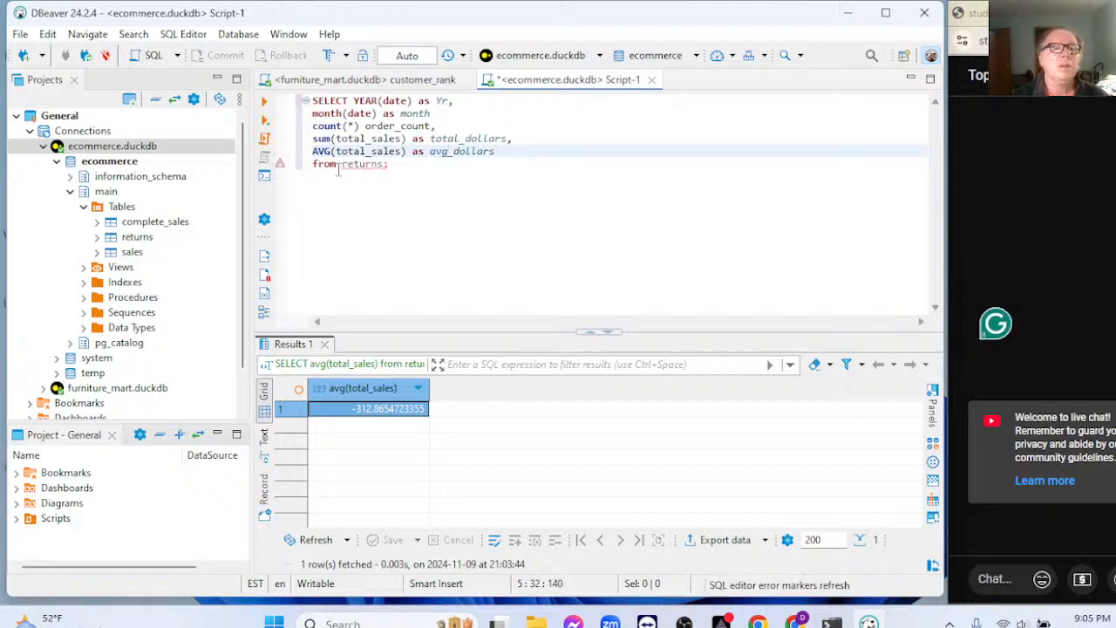
Step: Add a GROUP BY ALL clause on a new line below from returns, keeping the closing semicolon after it
left_click(384, 164)
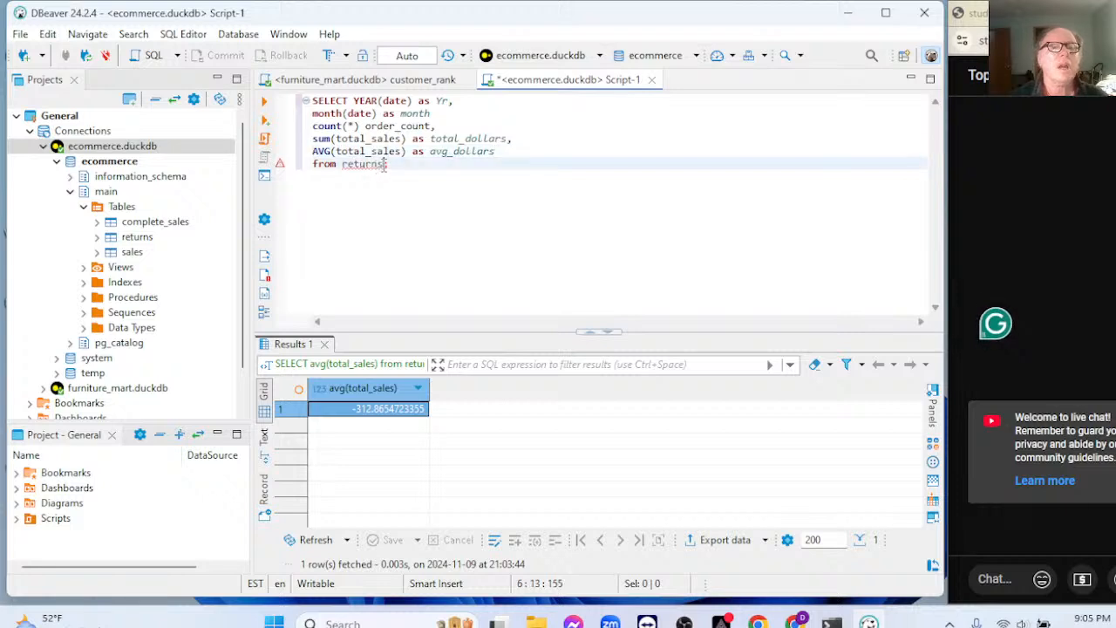
key("Return")
type("GRO")
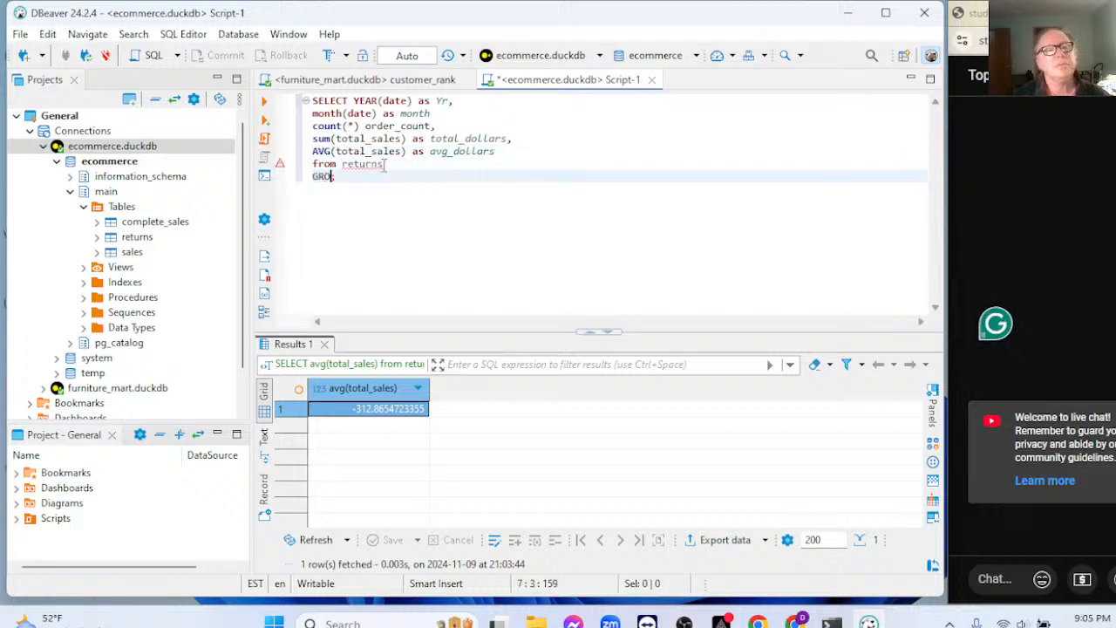
type("UP BY ALL;")
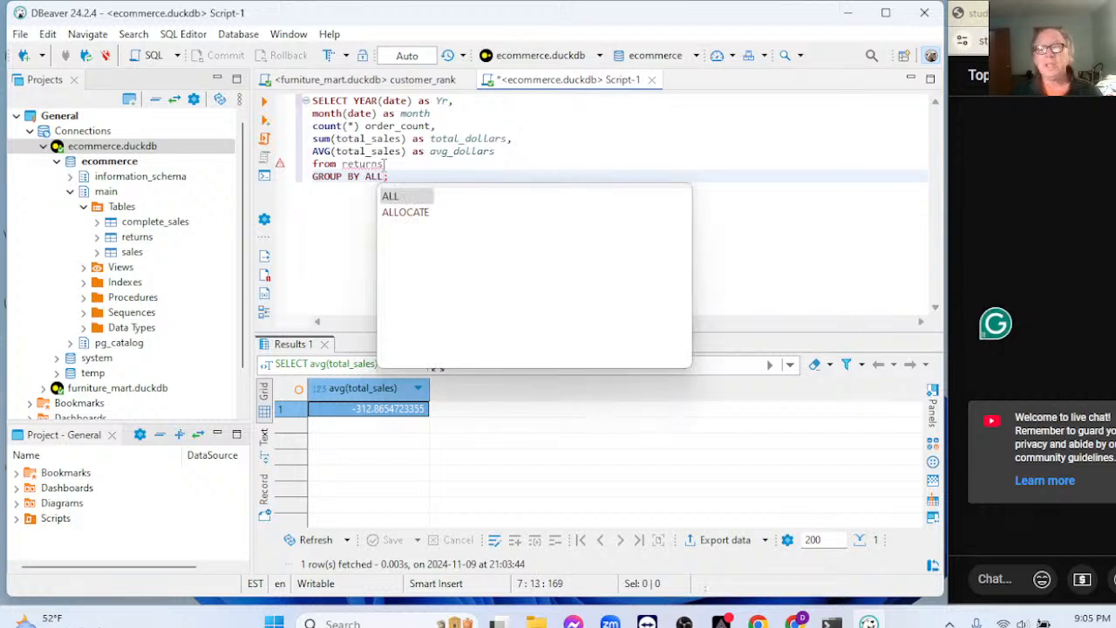
left_click(325, 214)
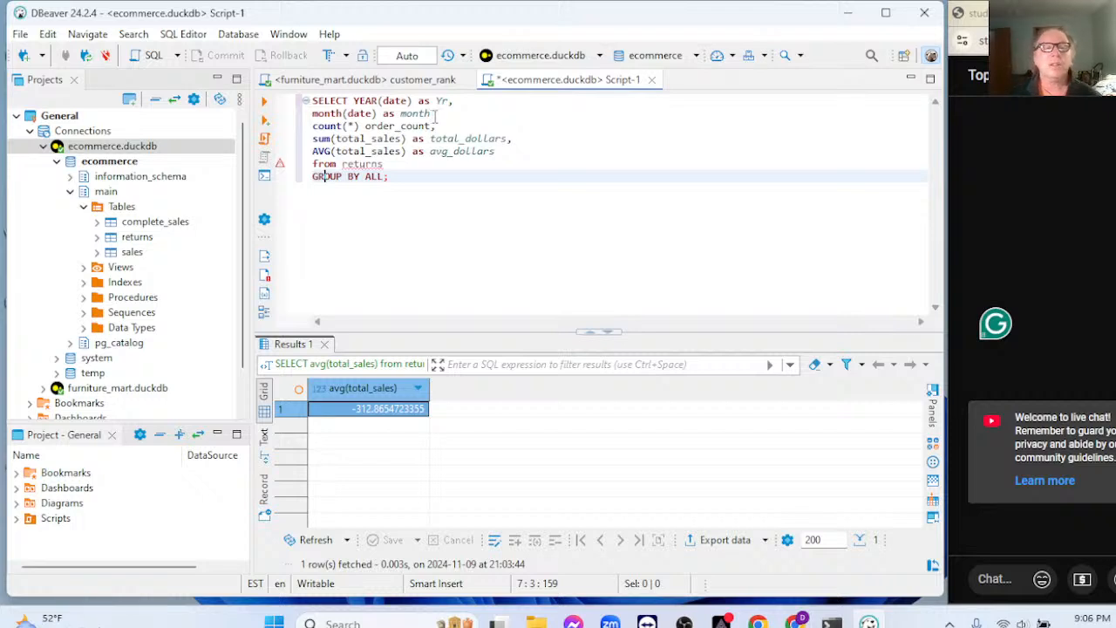
Step: Add ORDER BY ALL on a new line below GROUP BY ALL, ending the query with the semicolon
left_click(386, 177)
key("Return")
type("OR")
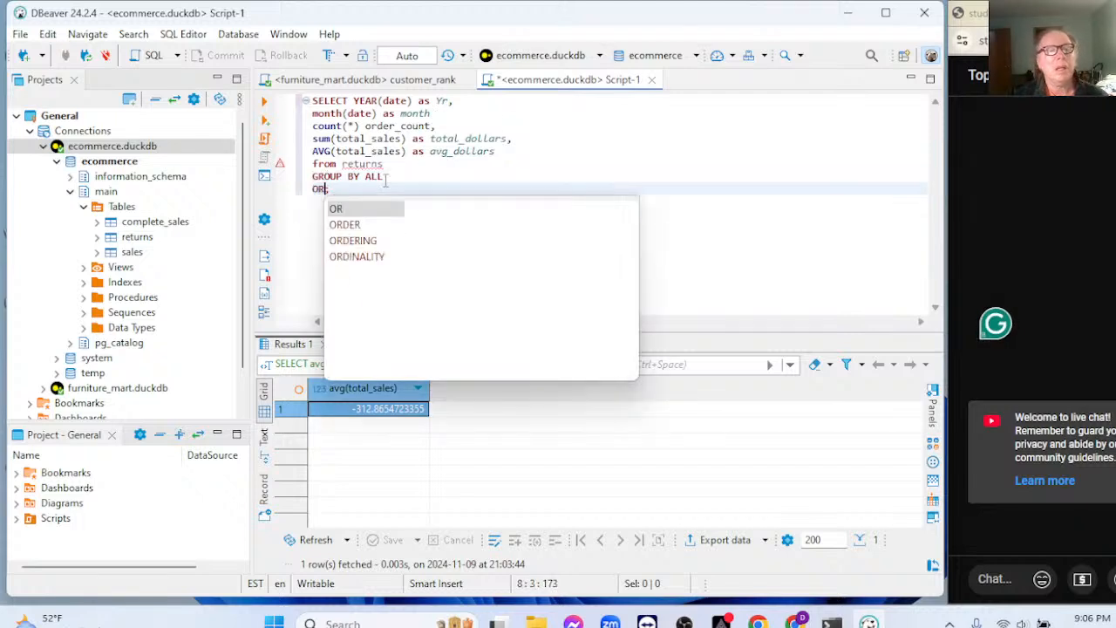
type("DER BY ")
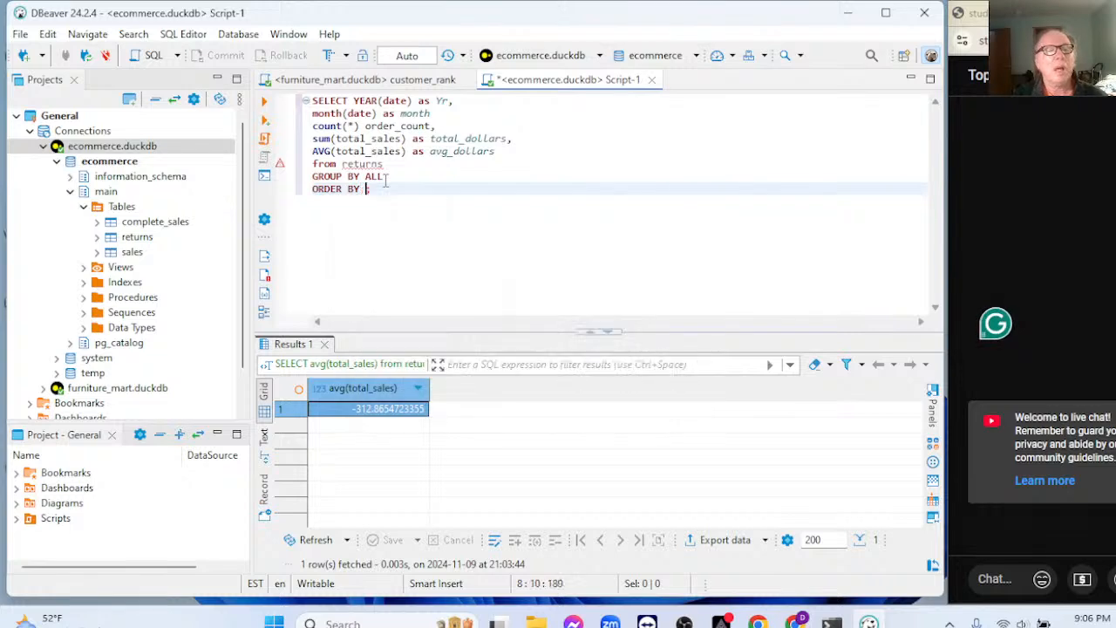
type("ALL;")
Step: Try to run the whole returns query, from the SELECT line through ORDER BY ALL
left_click(601, 117)
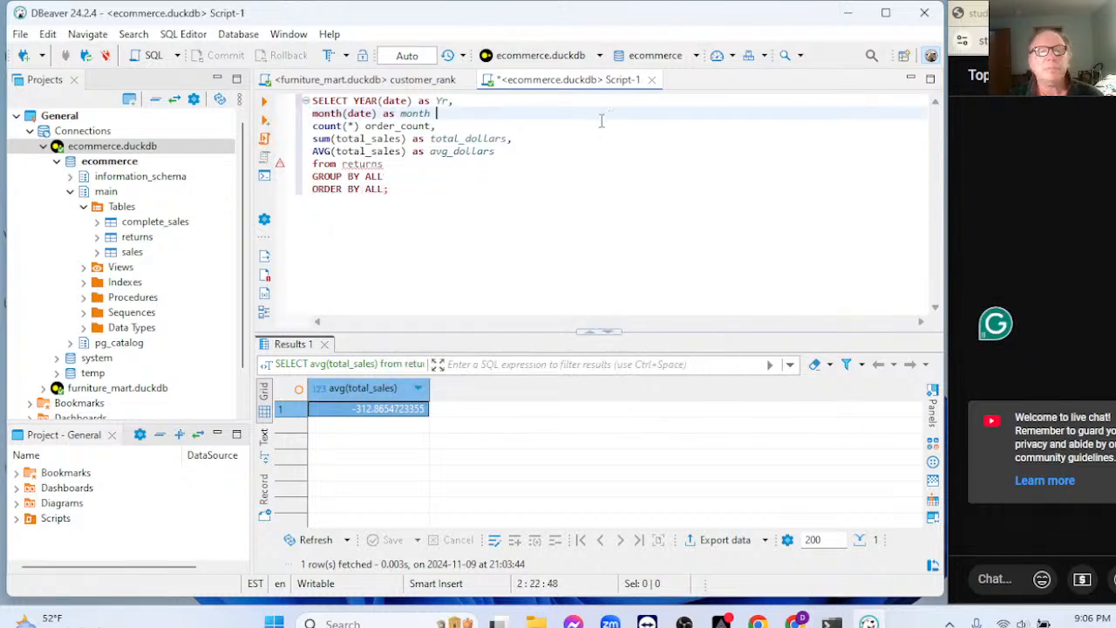
left_click_drag(314, 101, 406, 202)
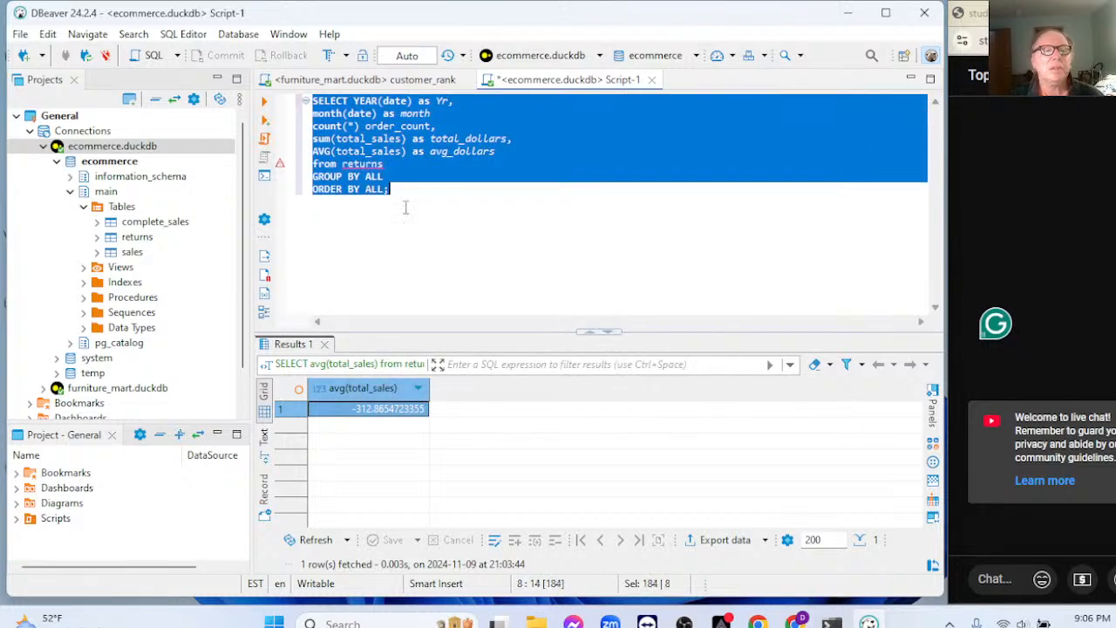
left_click(263, 104)
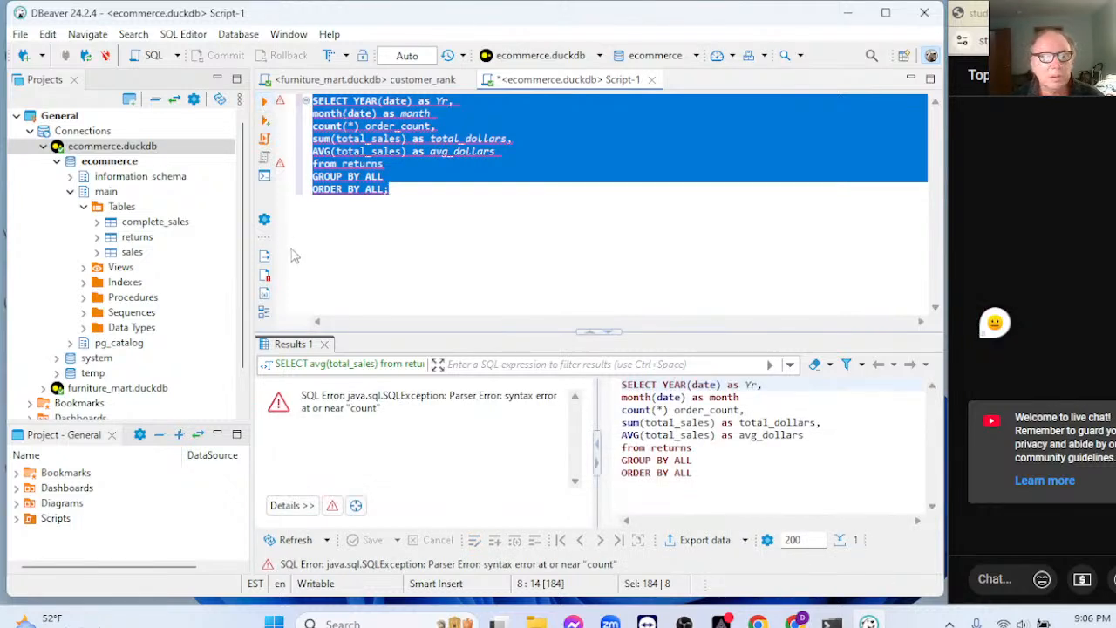
Step: Add the missing comma after the month alias at the end of the query's second line
left_click(482, 199)
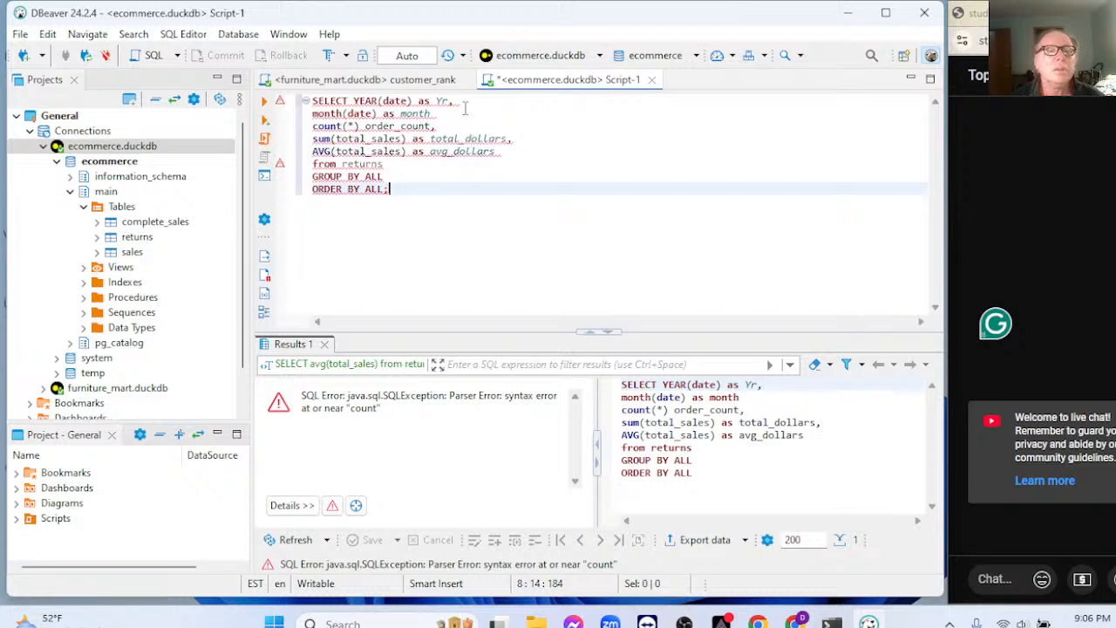
left_click(465, 108)
left_click(448, 125)
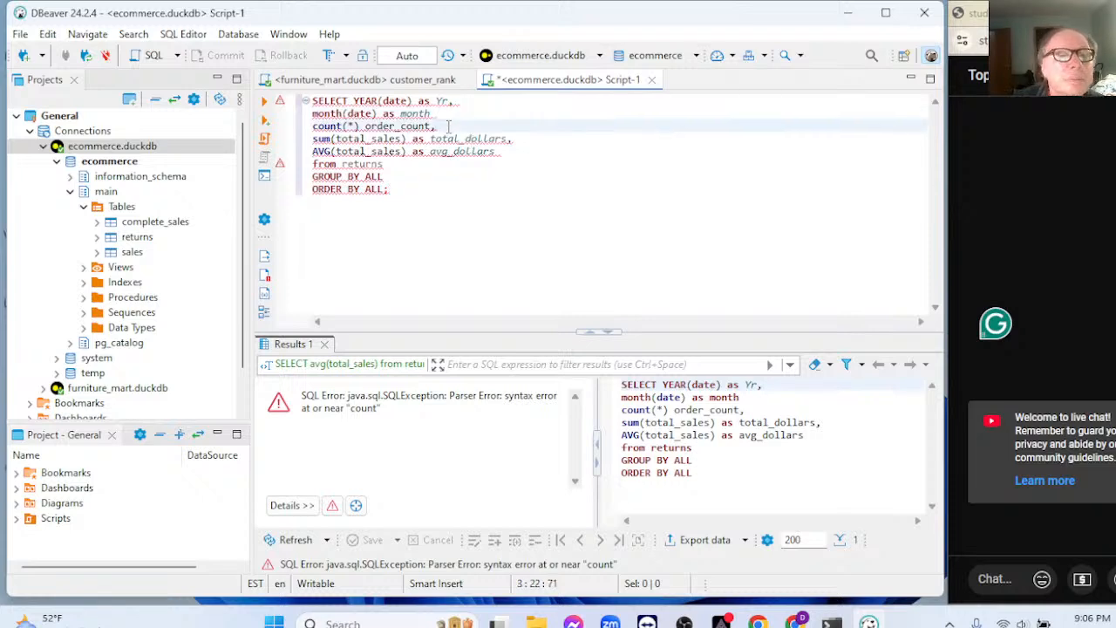
left_click(441, 115)
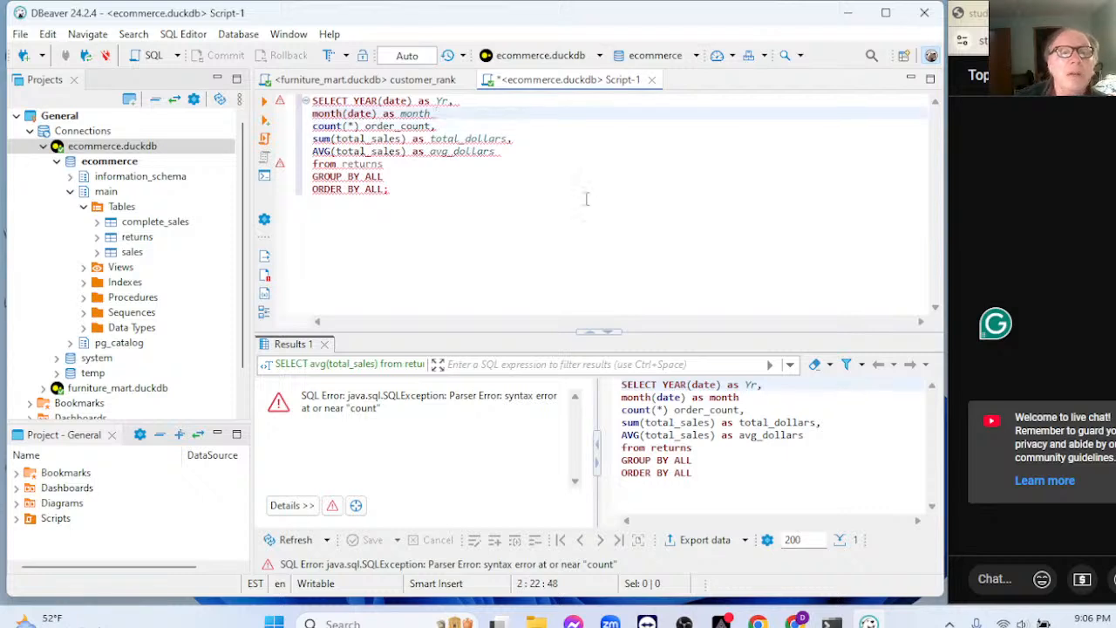
type(",")
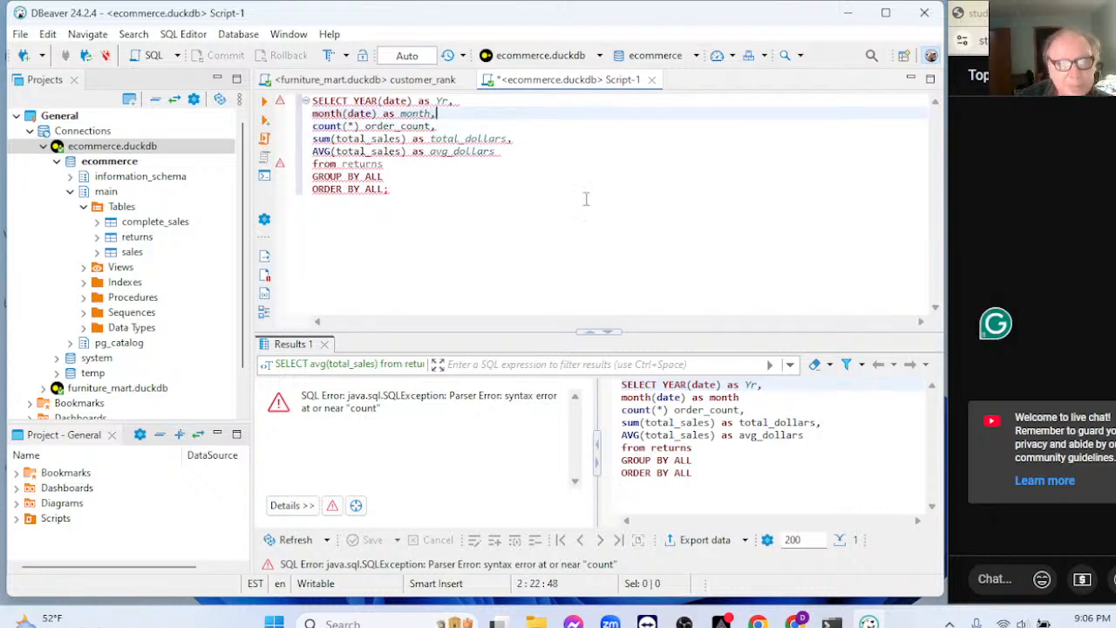
Step: Select the entire corrected query and execute it against the returns table
left_click(586, 199)
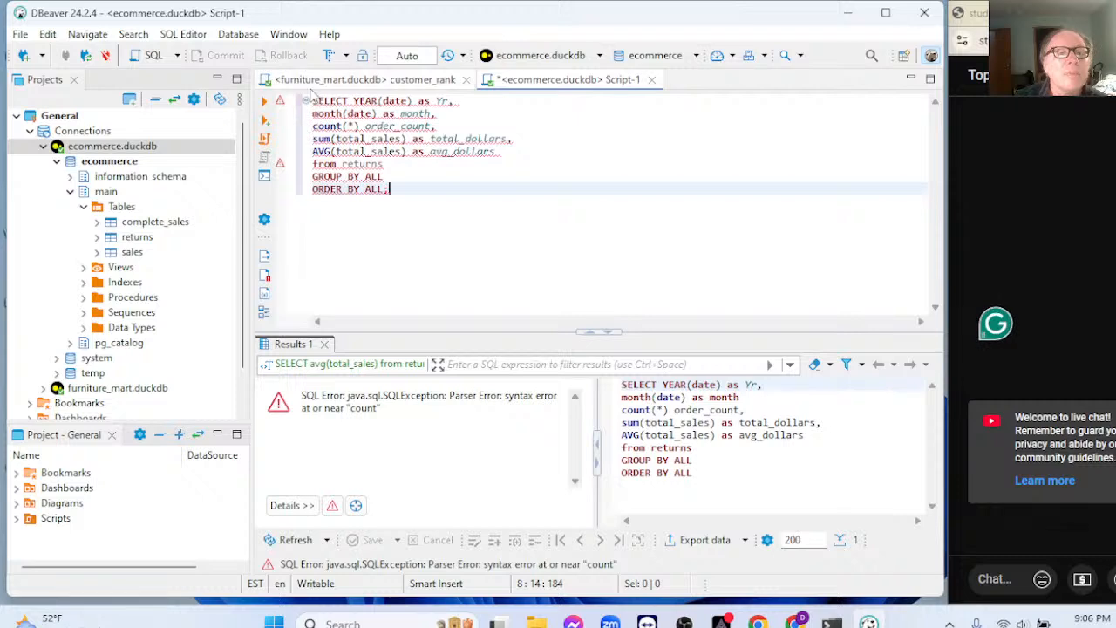
key("ctrl+a")
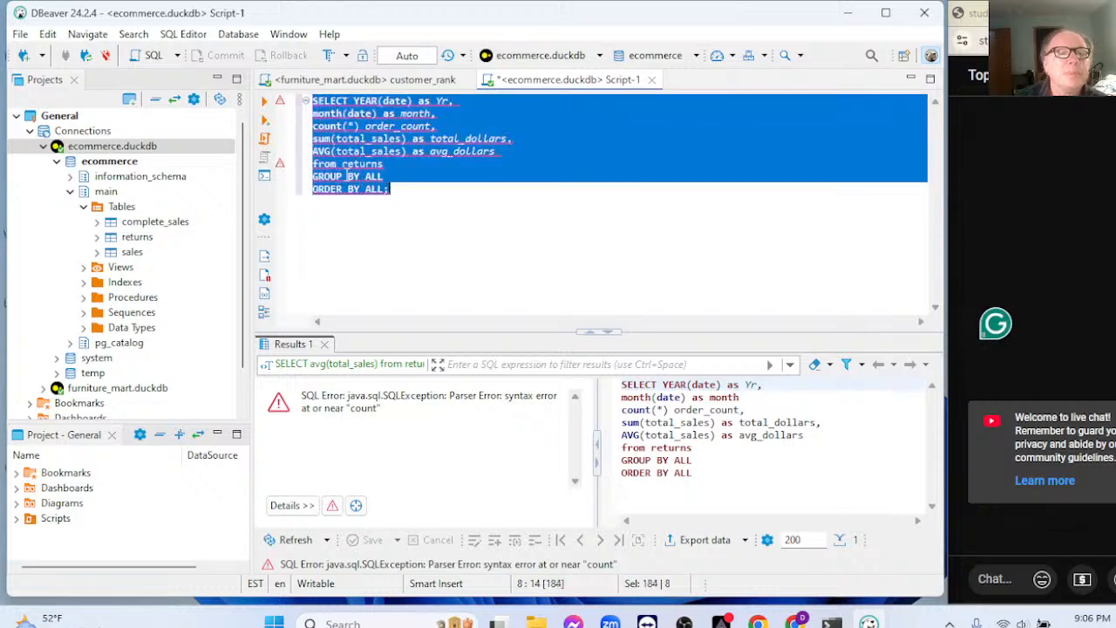
left_click(264, 101)
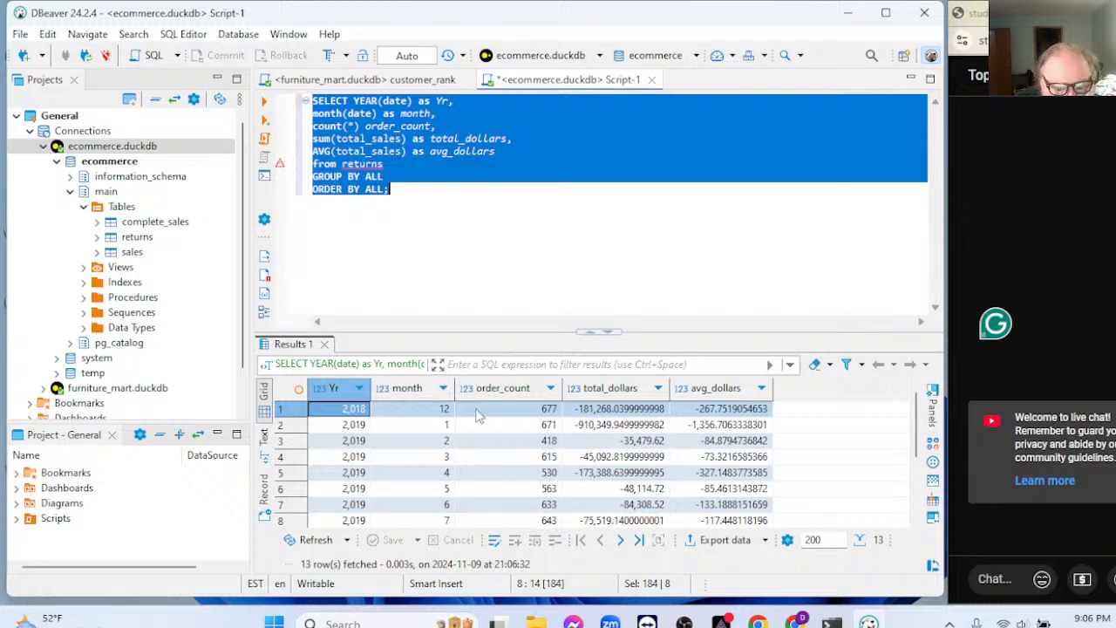
Step: Examine the monthly order_count, total_dollars and avg_dollars in the result grid, comparing the November and December 2019 order counts with the other months
scroll(479, 418, "down", 2)
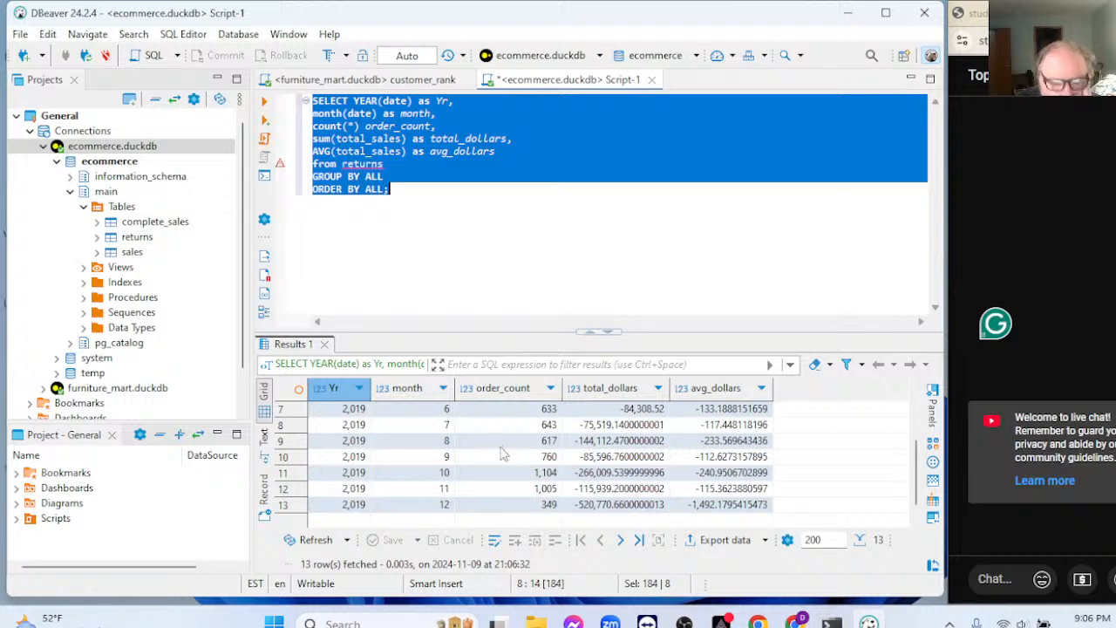
scroll(503, 452, "up", 1)
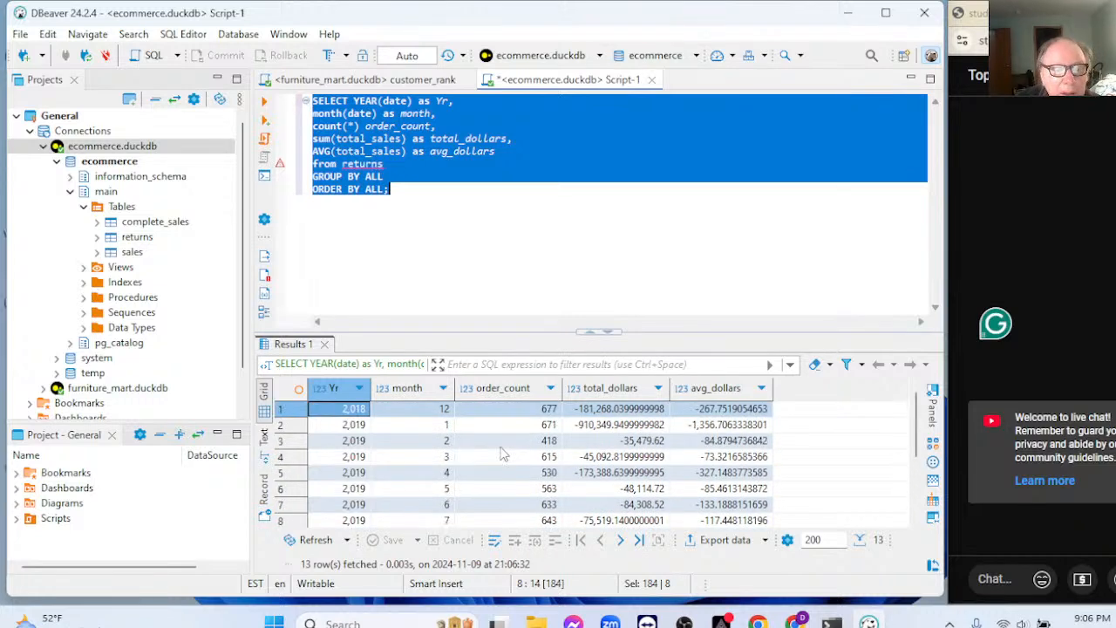
scroll(504, 452, "down", 1)
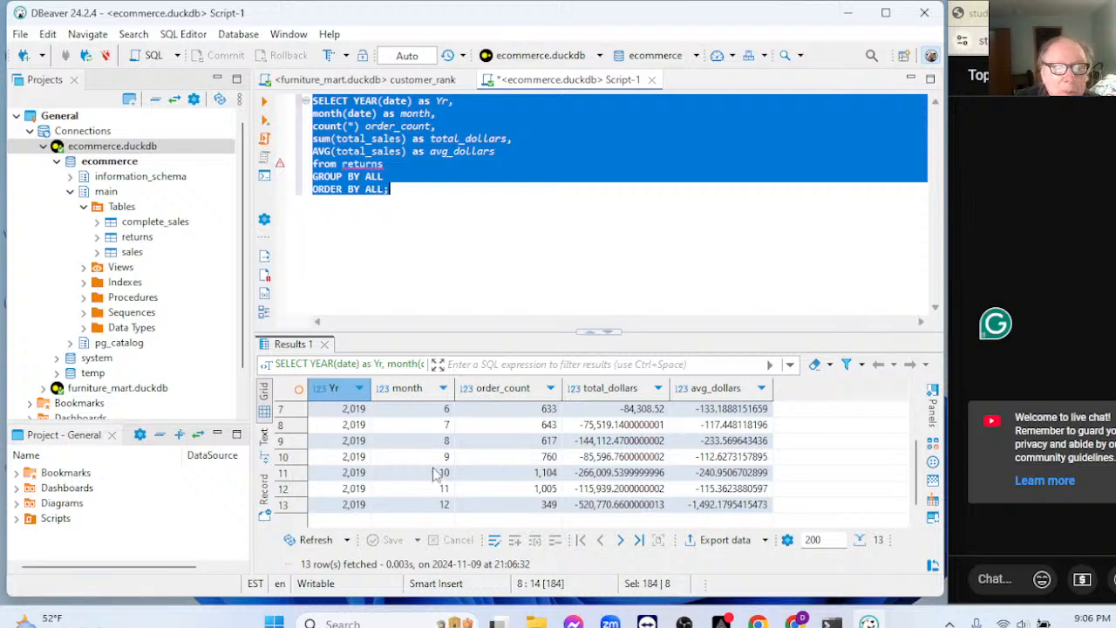
left_click(503, 487)
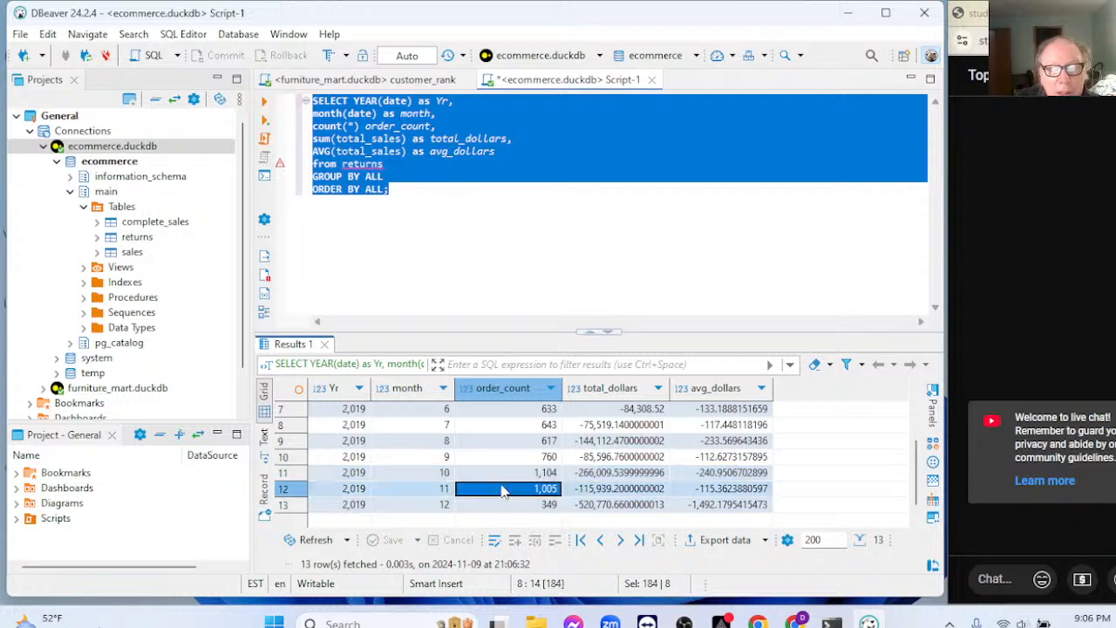
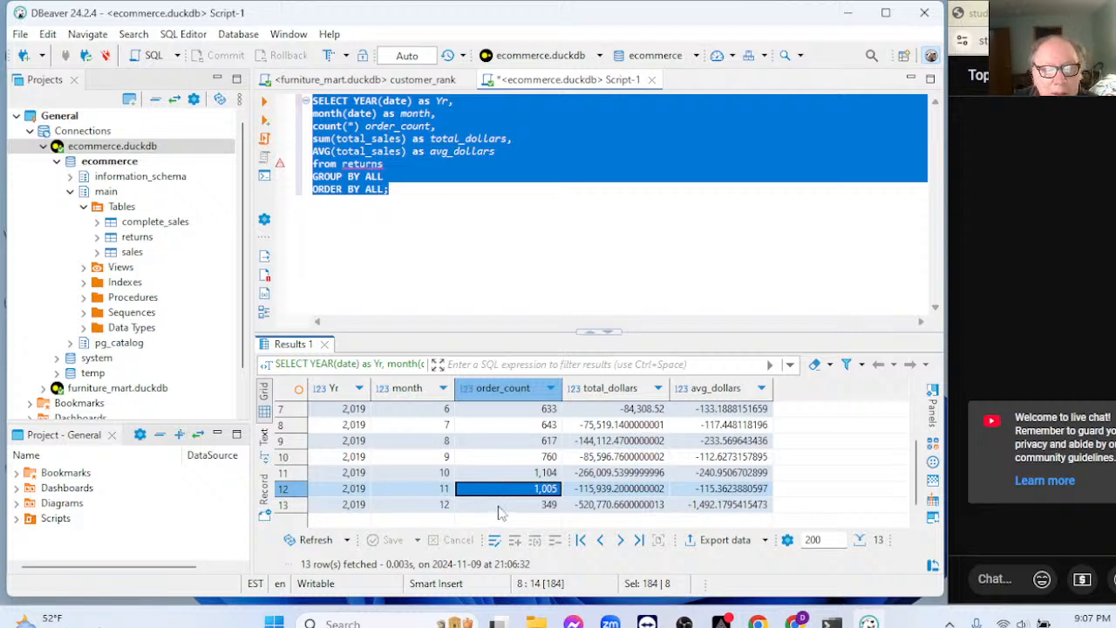
scroll(503, 514, "down", 1)
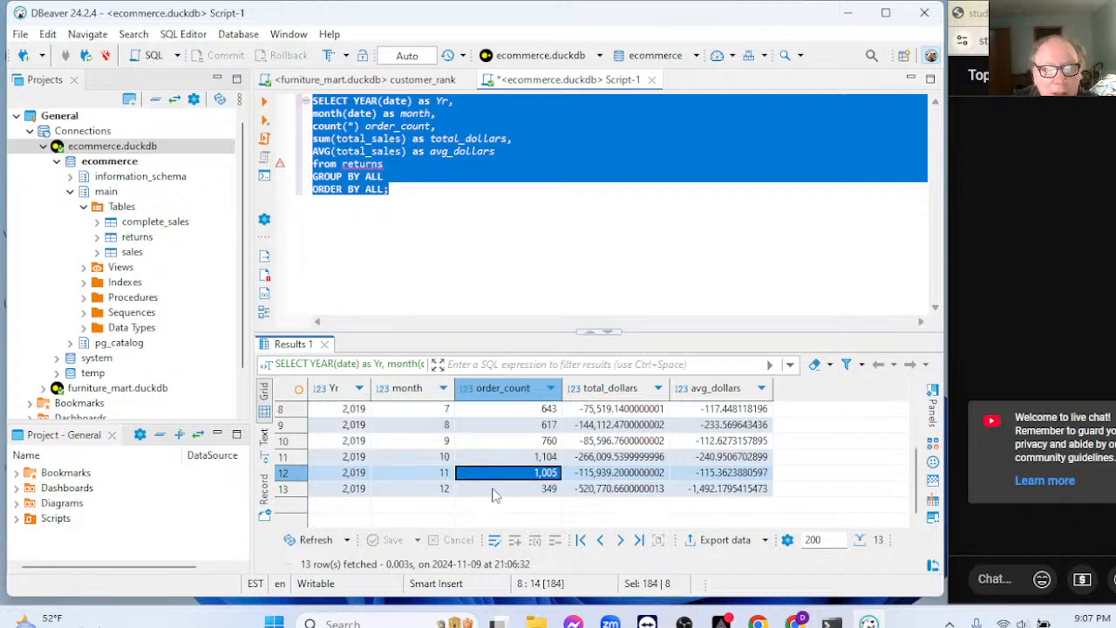
left_click(493, 490)
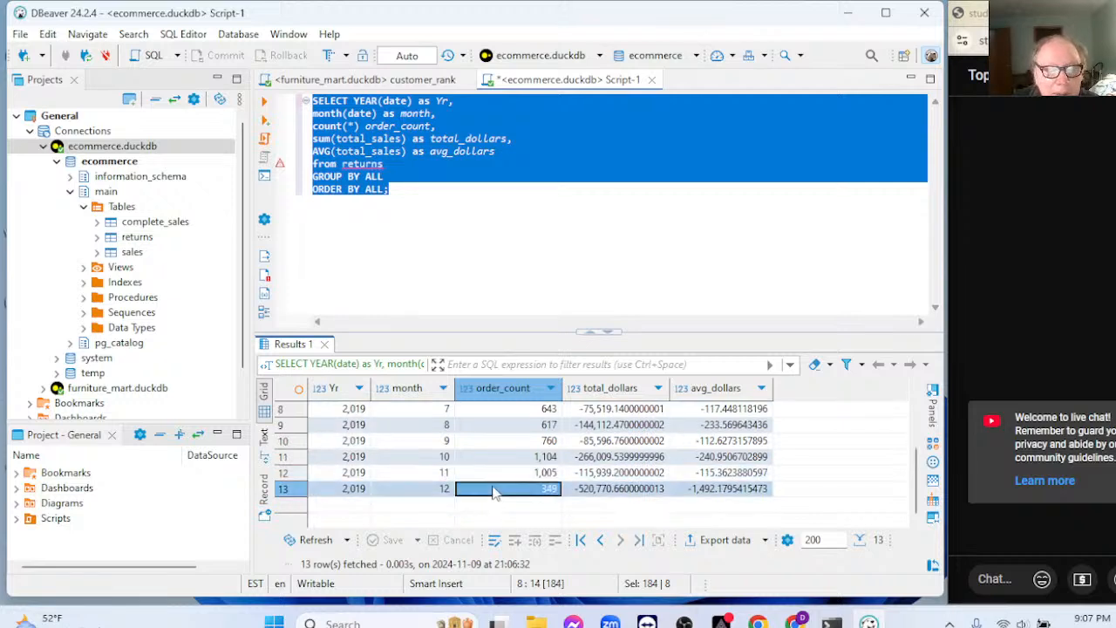
scroll(493, 479, "up", 3)
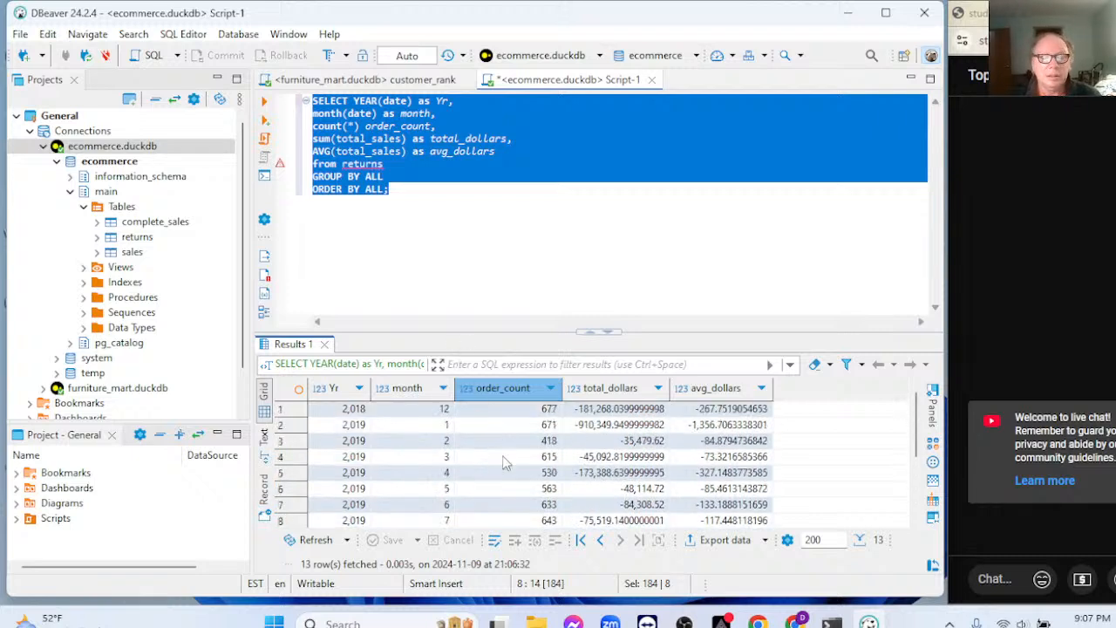
scroll(513, 485, "down", 1)
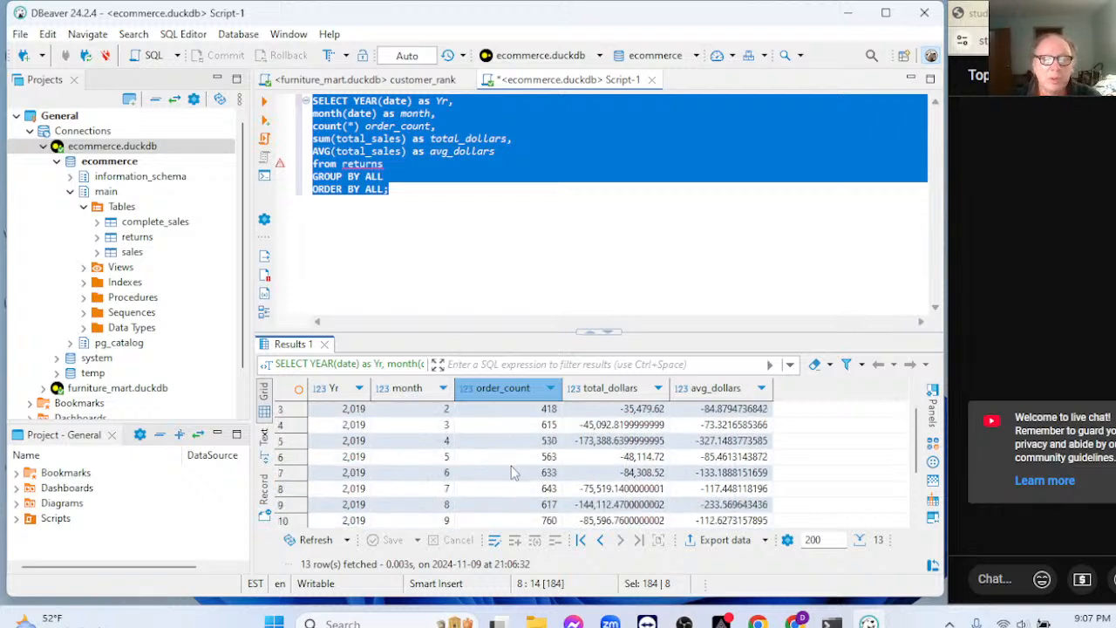
Step: Examine the order counts for the last months of 2019 in the monthly returns results
scroll(513, 475, "down", 2)
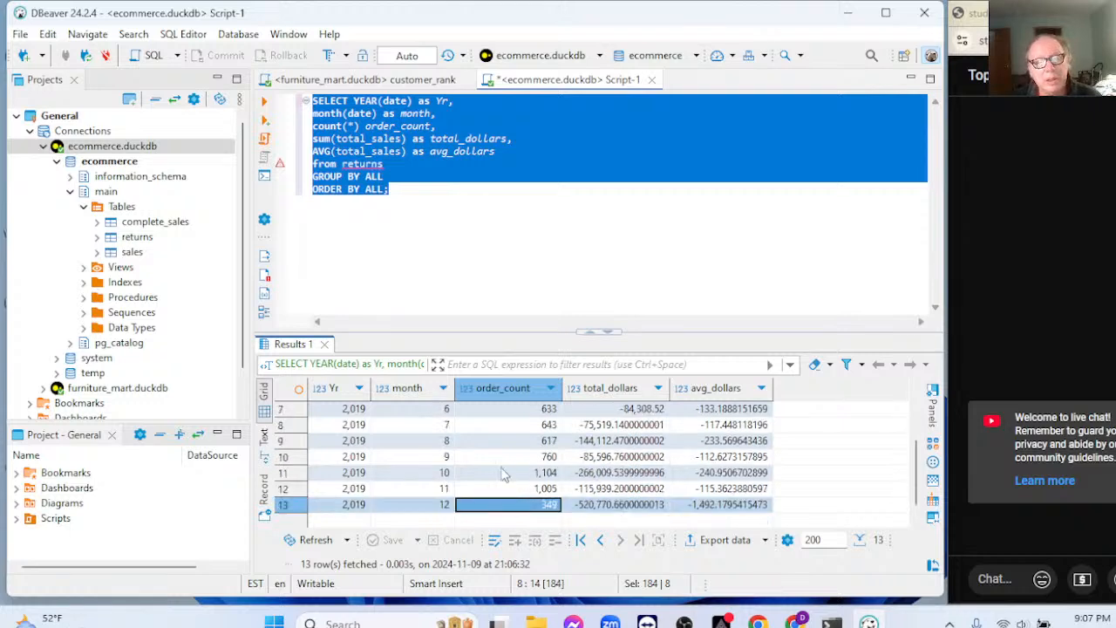
left_click(509, 472)
left_click(511, 488)
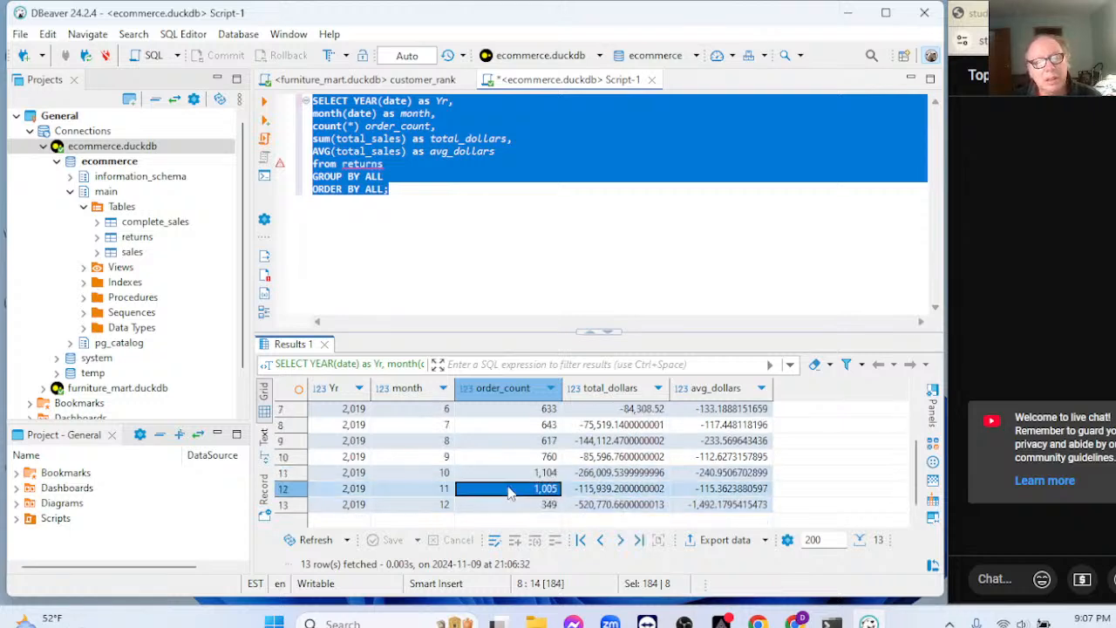
Step: Duplicate the whole monthly returns query below the original, separated by a blank line
left_click(382, 197)
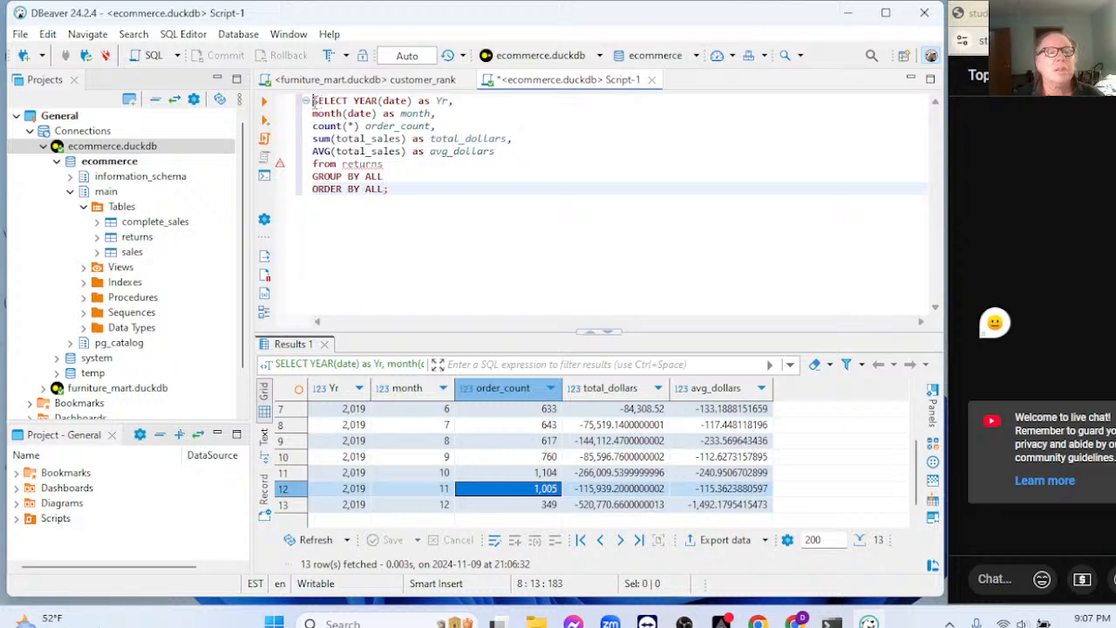
left_click_drag(314, 101, 396, 187)
key("ctrl+c")
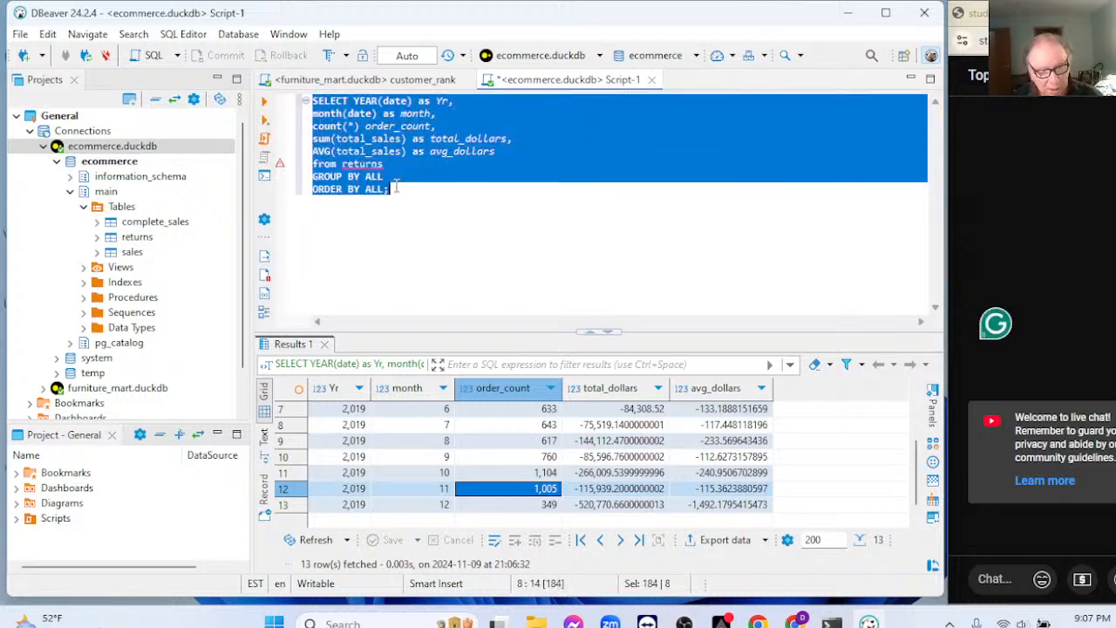
left_click(366, 243)
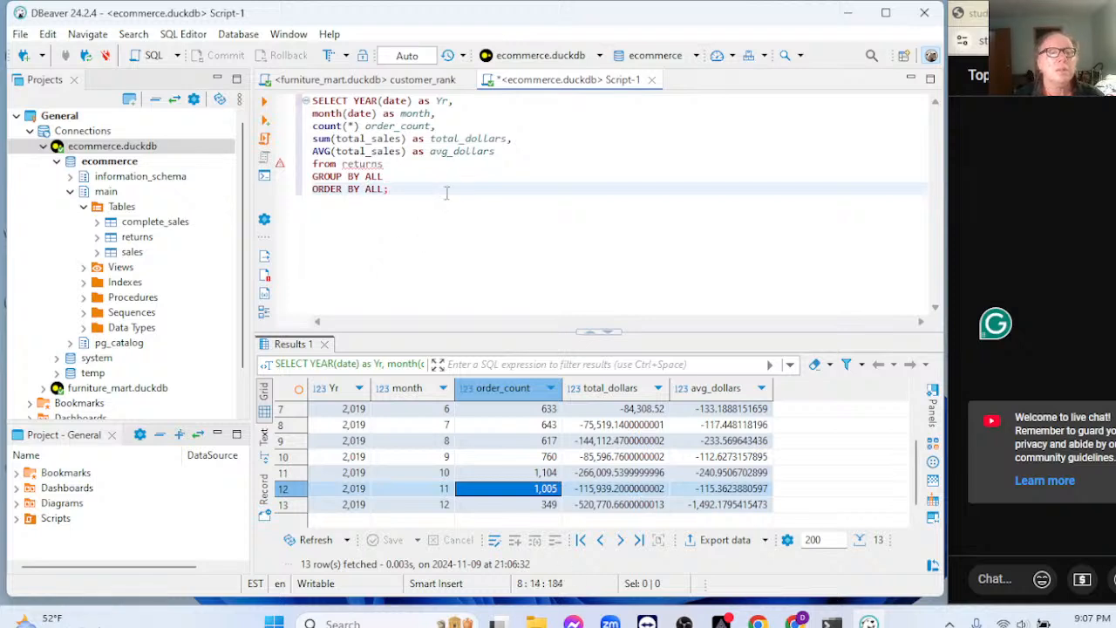
key("Return")
key("Return")
key("ctrl+v")
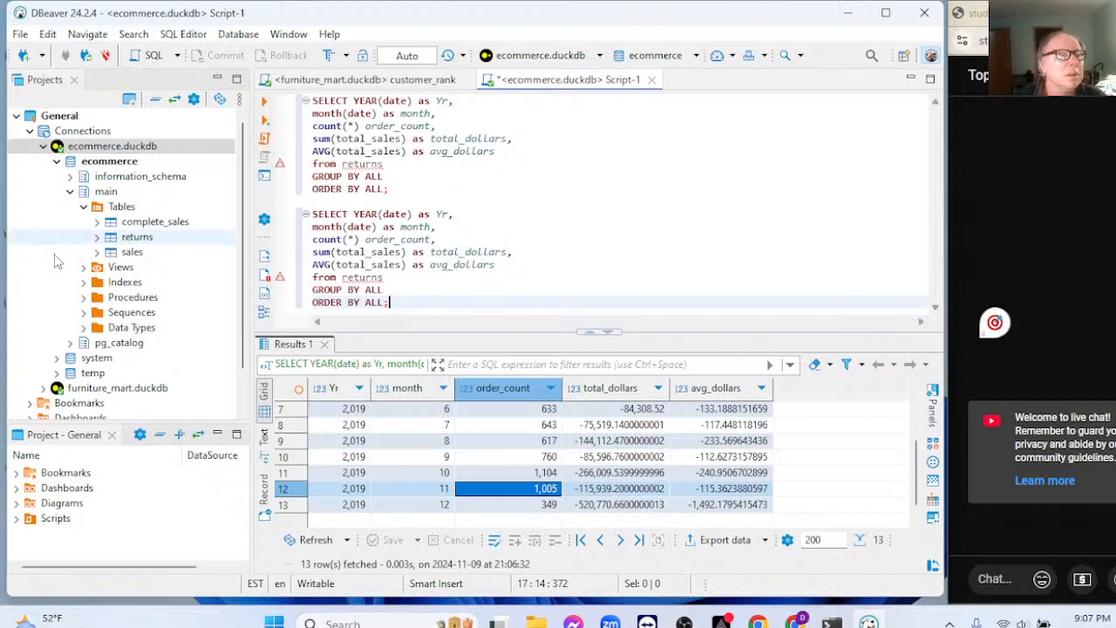
Step: List the returns table's columns and replace the year, month and order_count expressions in the copied query with ProductName
left_click(97, 236)
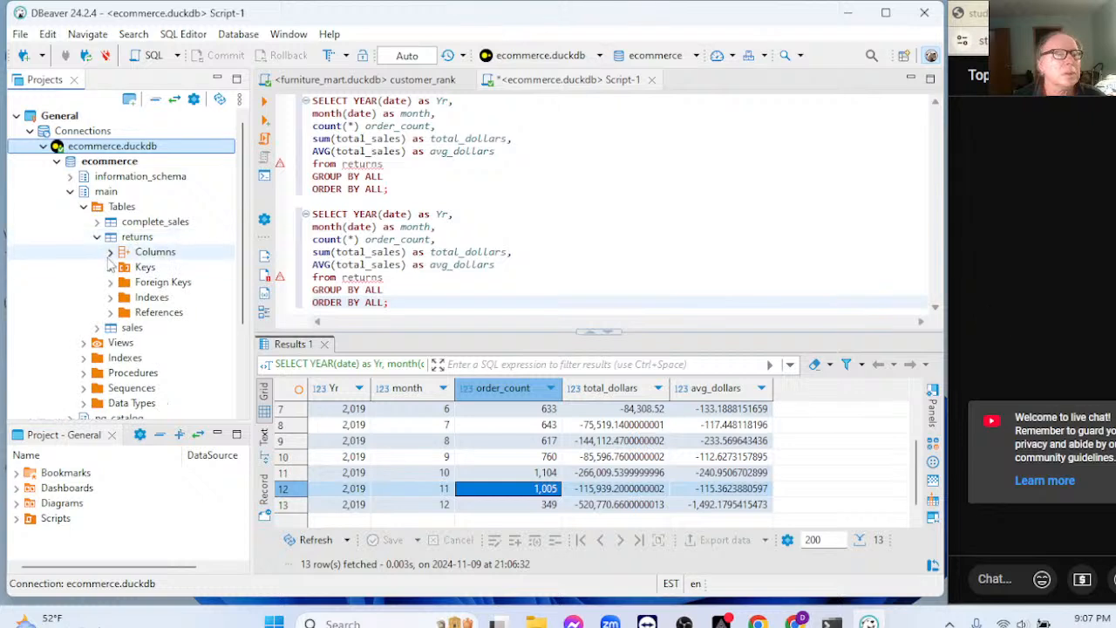
left_click(110, 253)
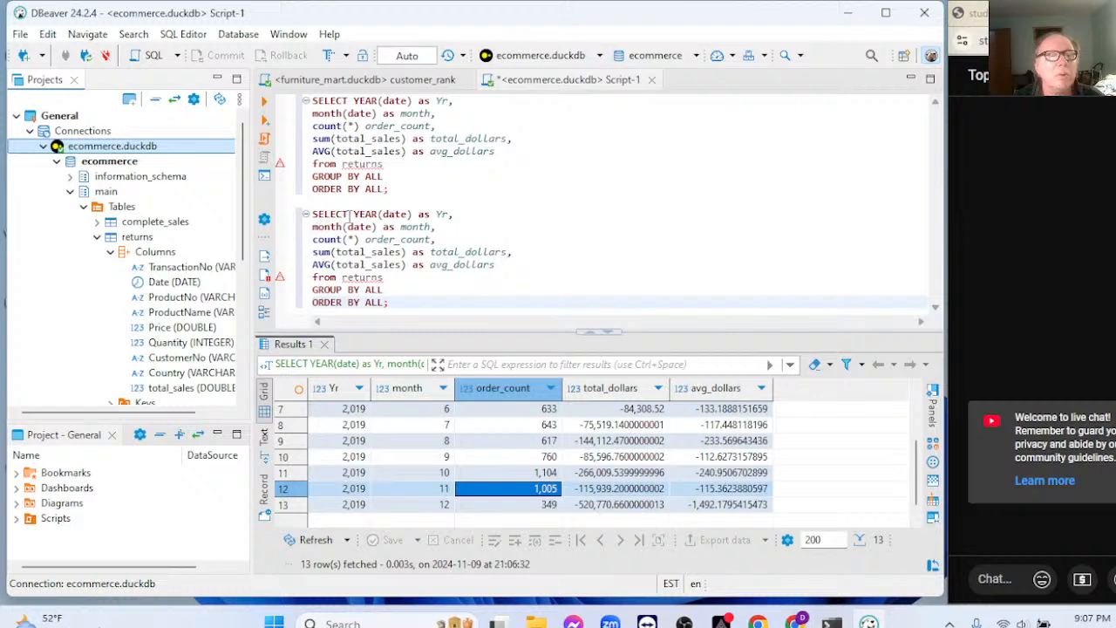
left_click_drag(354, 214, 450, 235)
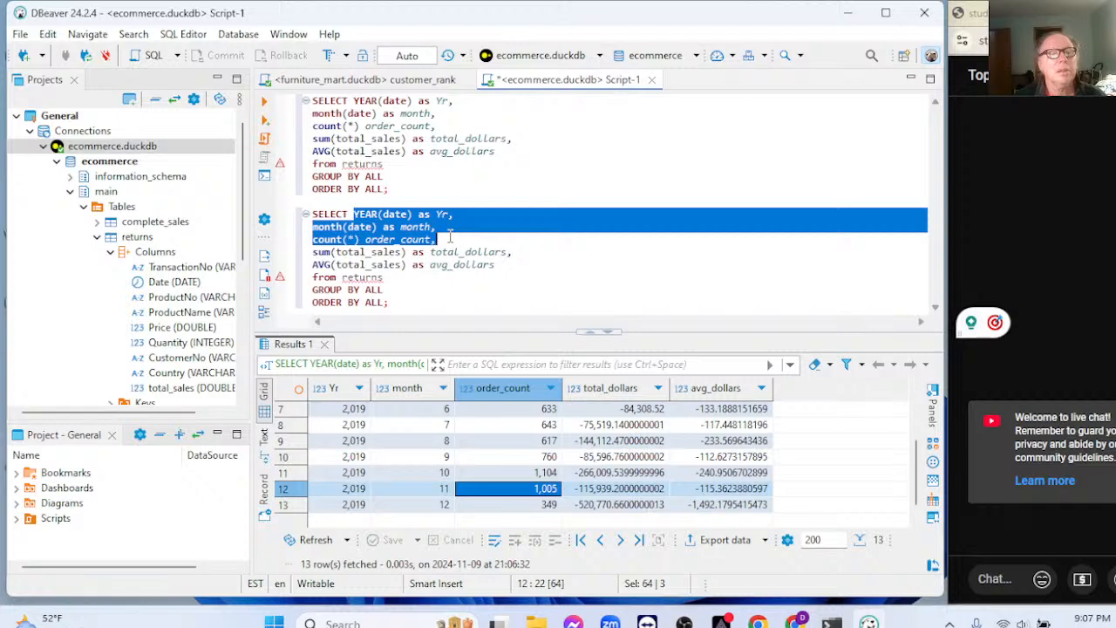
key("Delete")
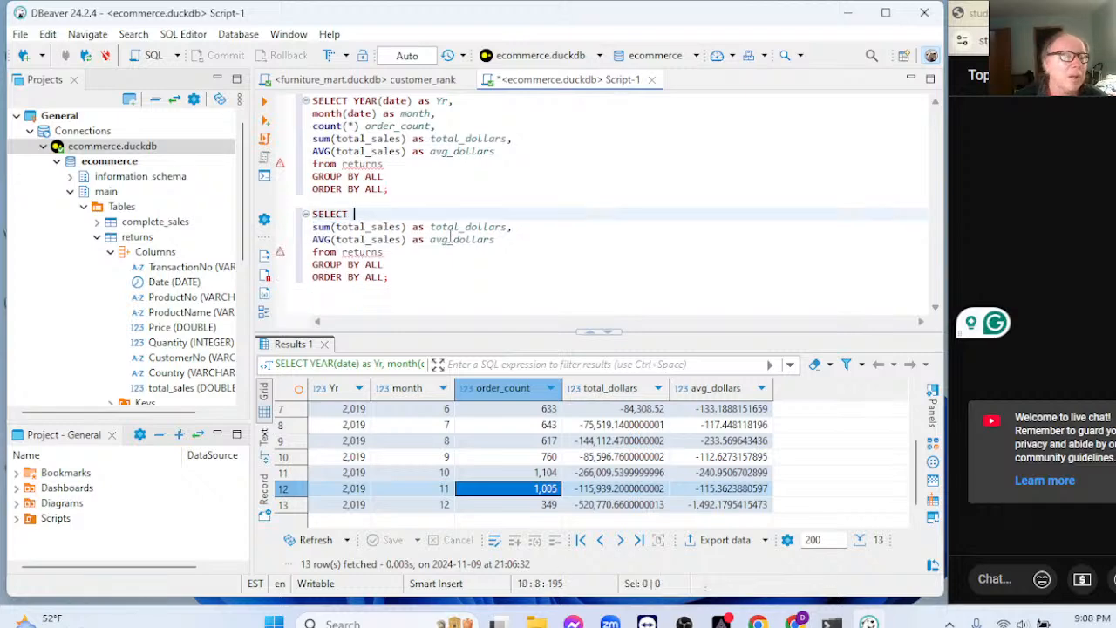
type("Pro")
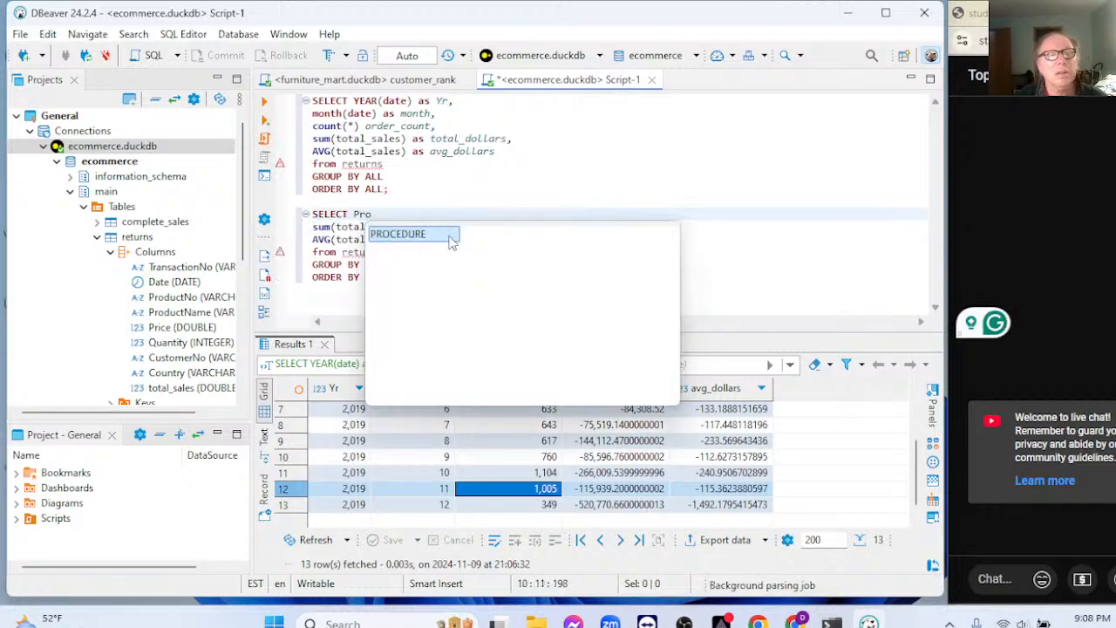
type("ductNam")
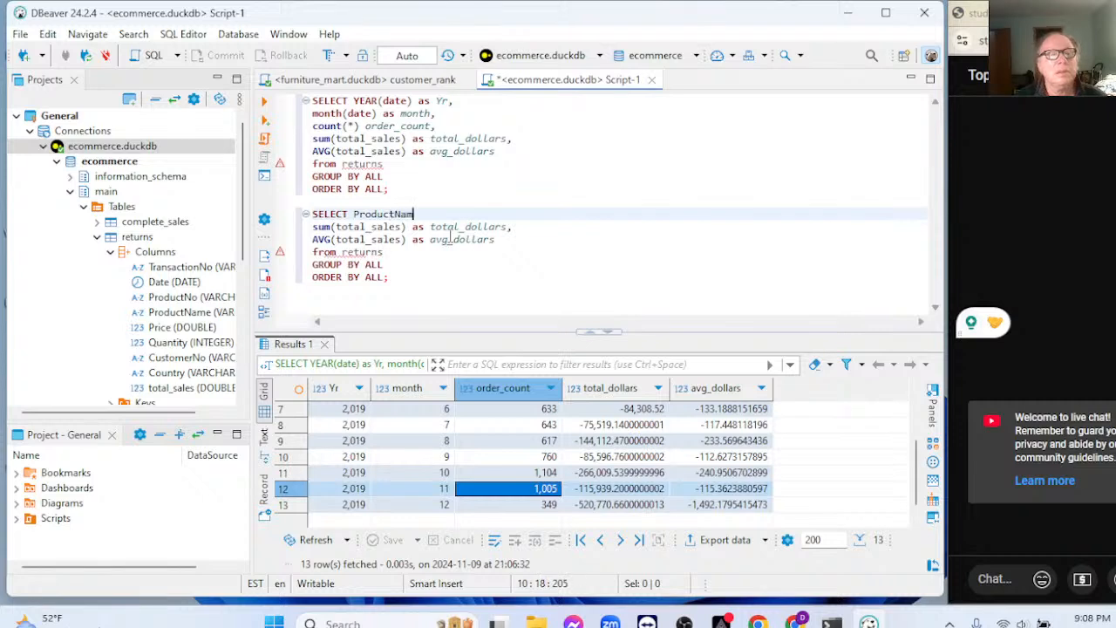
type("e,")
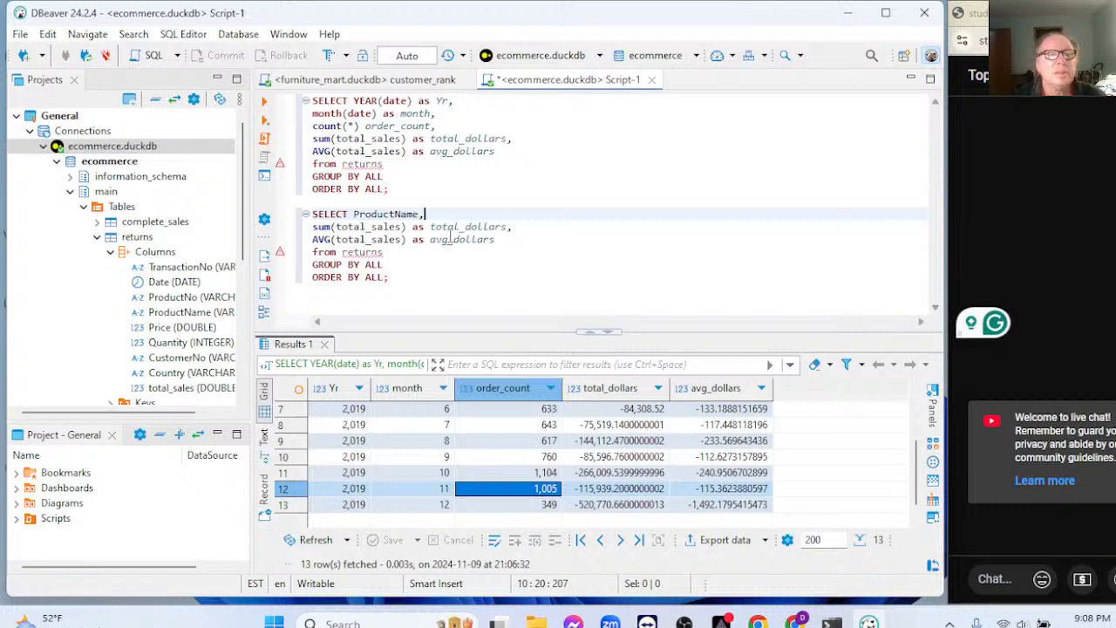
Step: Change the product query's sort clause from ALL to ORDER BY DESC
left_click(385, 277)
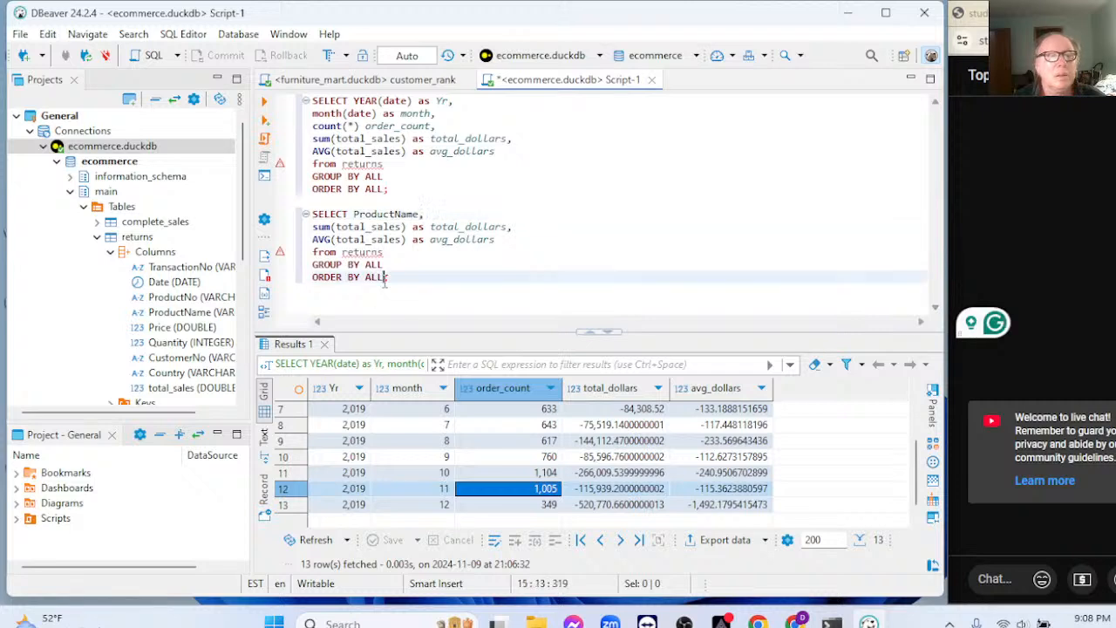
key("BackSpace")
key("BackSpace")
key("BackSpace")
key("BackSpace")
key("BackSpace")
key("BackSpace")
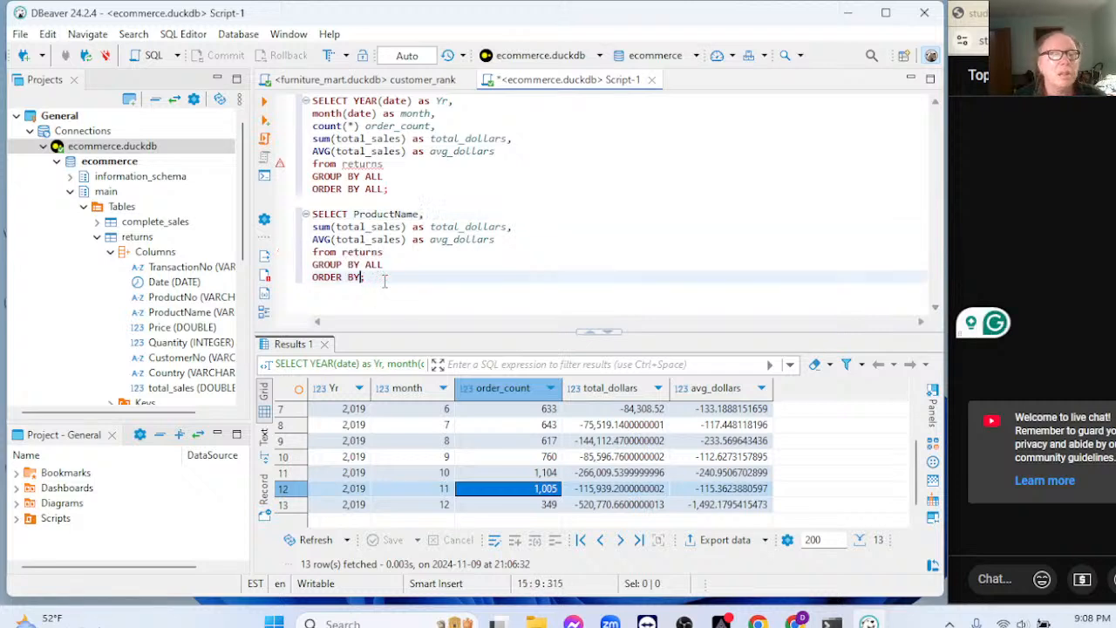
double_click(445, 227)
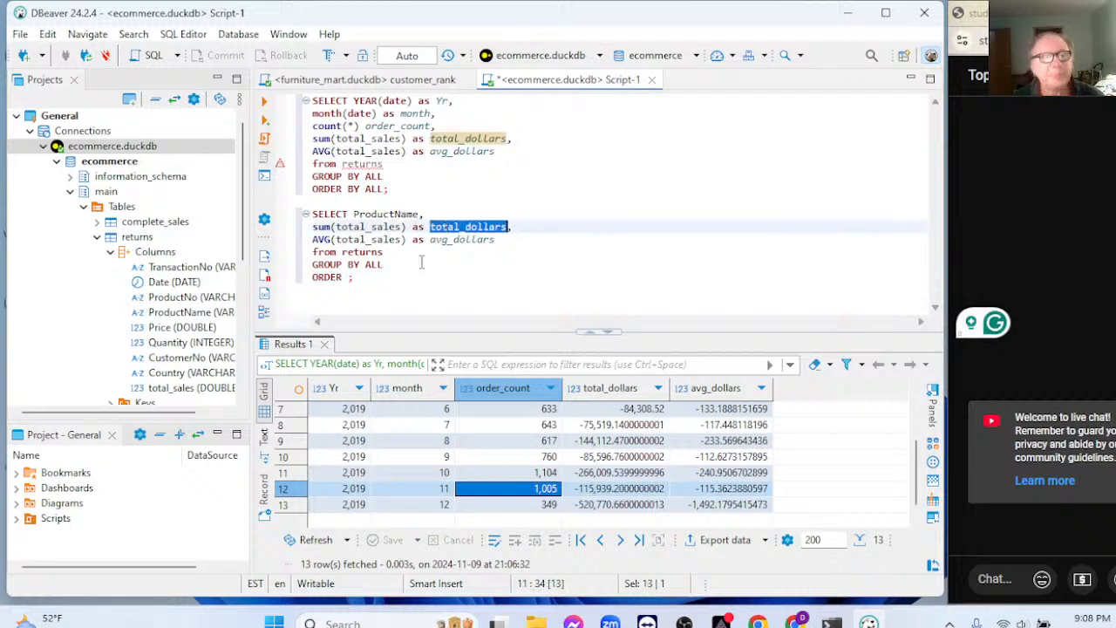
left_click(347, 278)
type("BY")
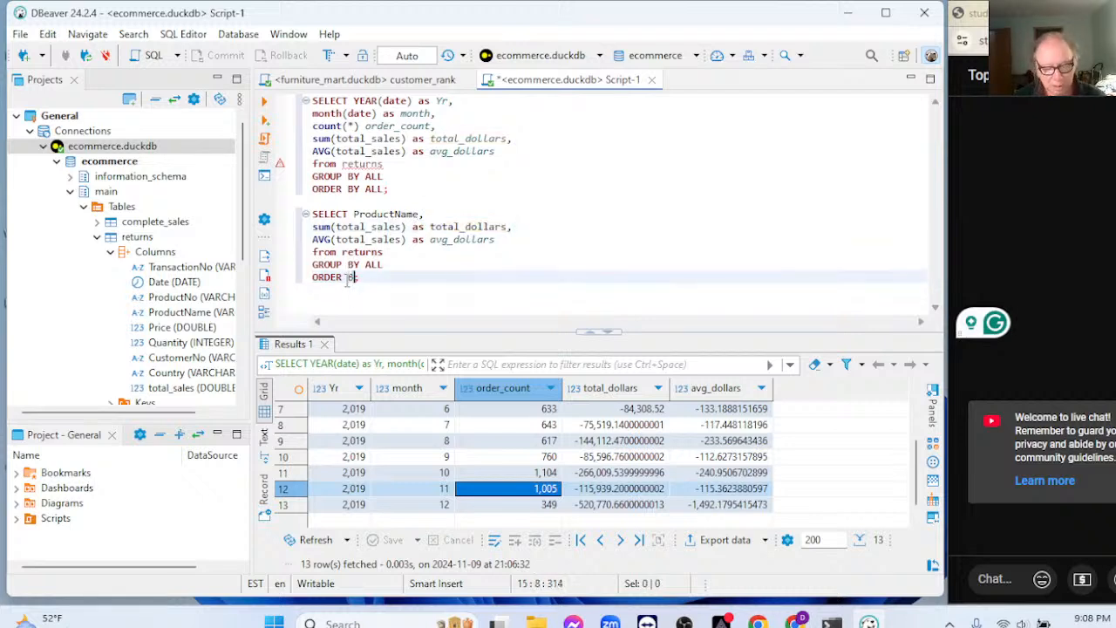
type(" DESC")
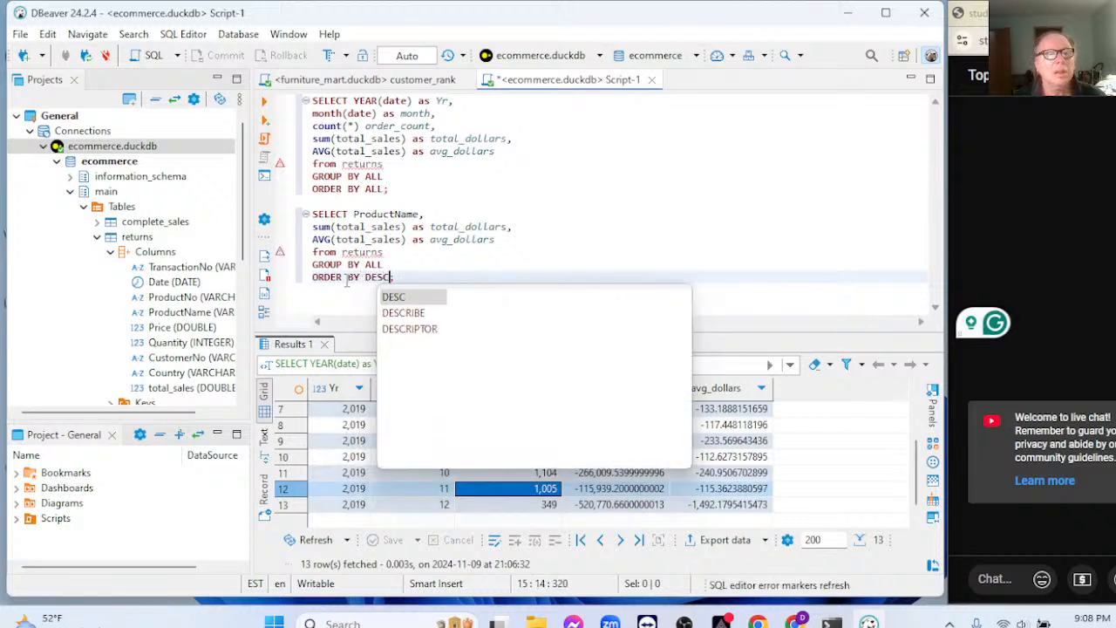
key("Right")
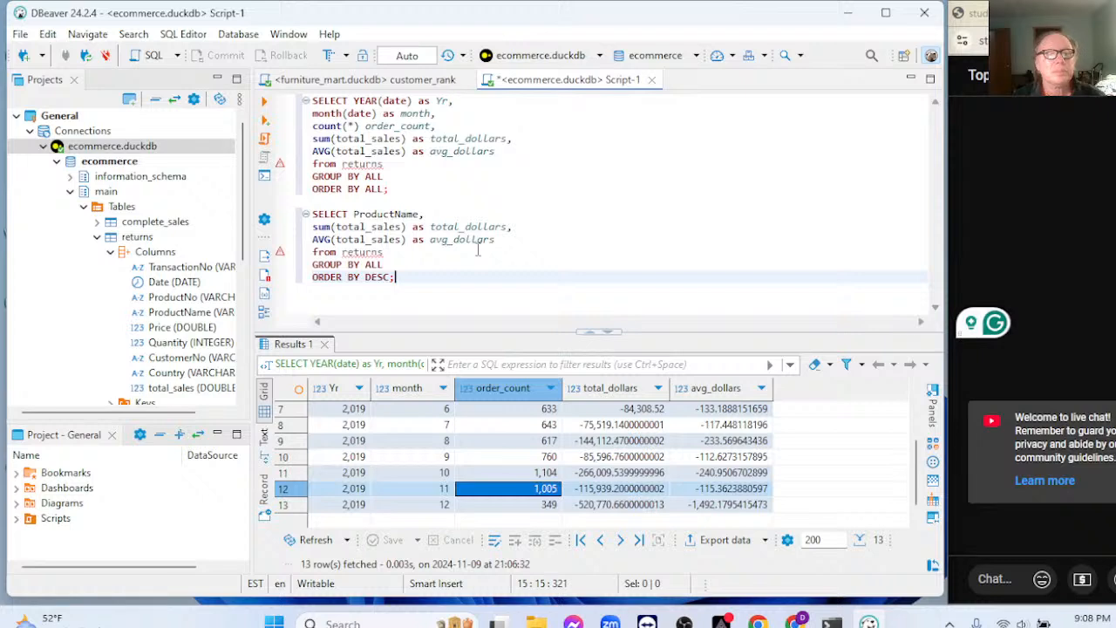
Step: Add a LIMIT 10; line at the end of the product query and run that query alone
key("Return")
type("LIMIT")
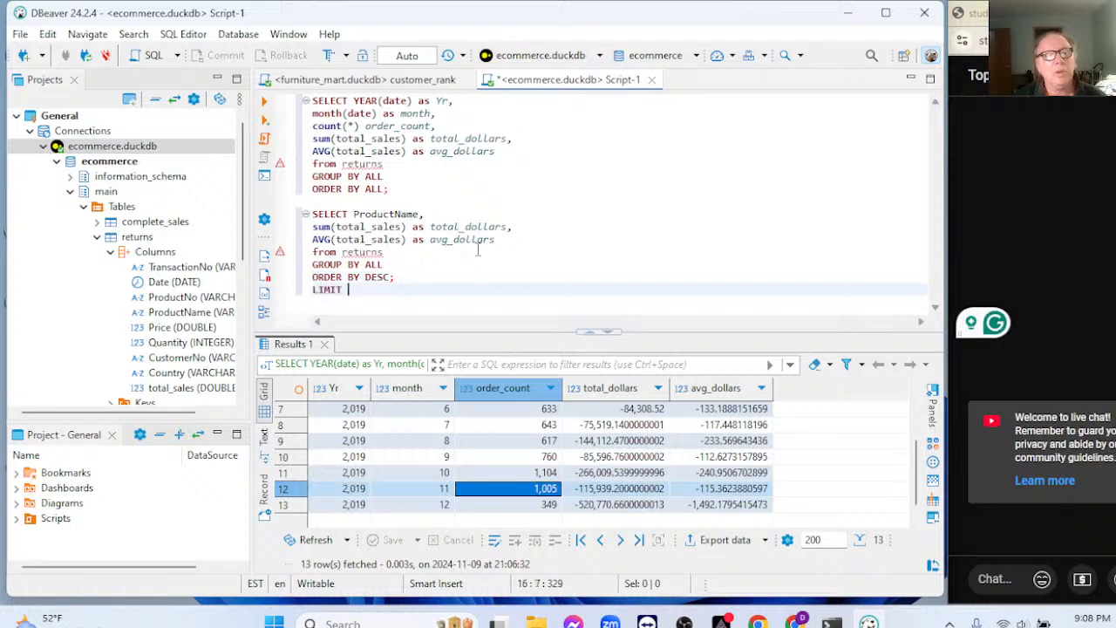
type(" 10;")
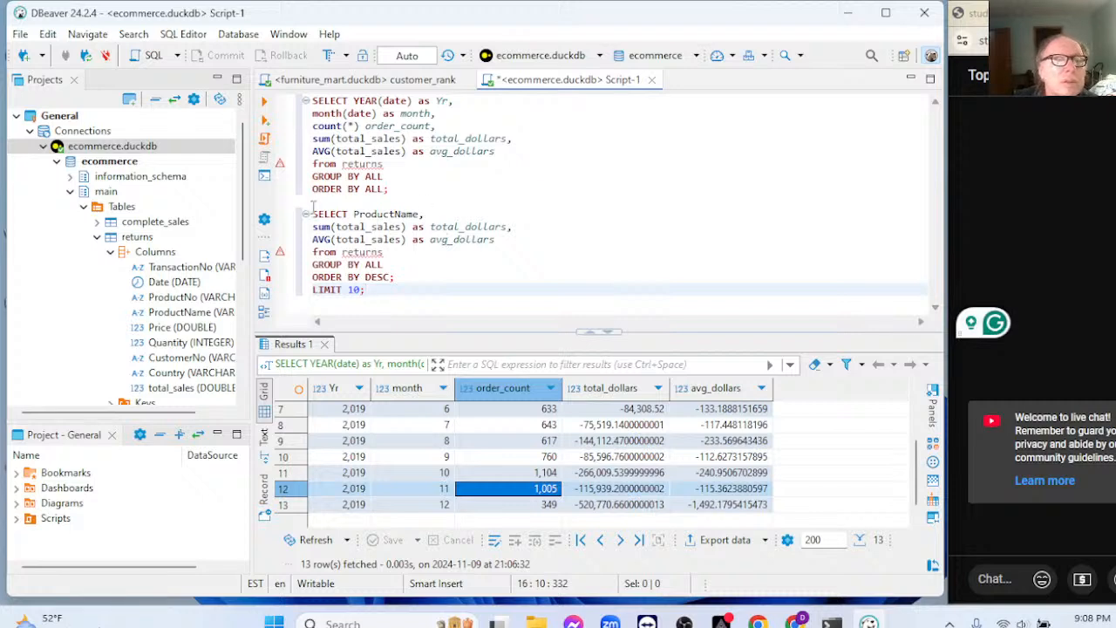
left_click_drag(313, 204, 377, 291)
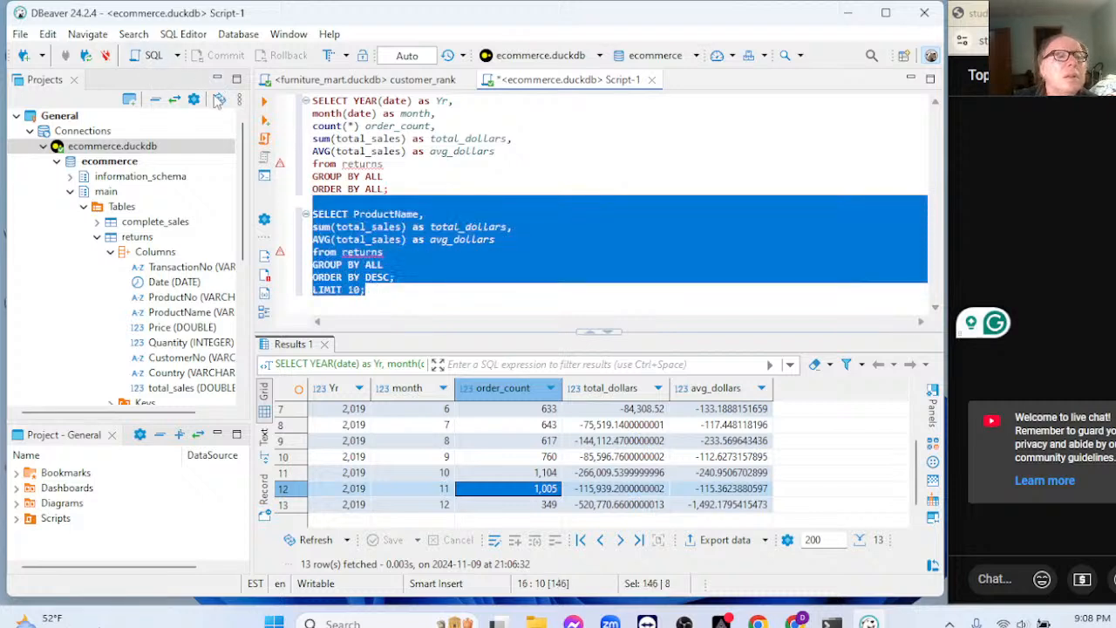
left_click(266, 103)
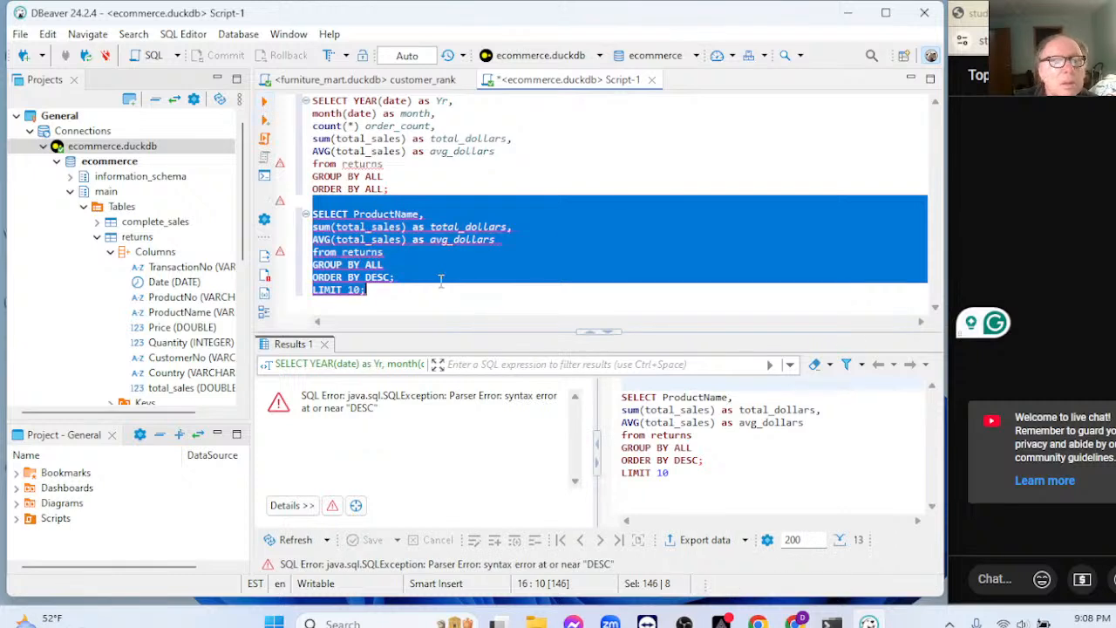
Step: Remove the semicolon after ORDER BY DESC and rerun only the product query
left_click(447, 291)
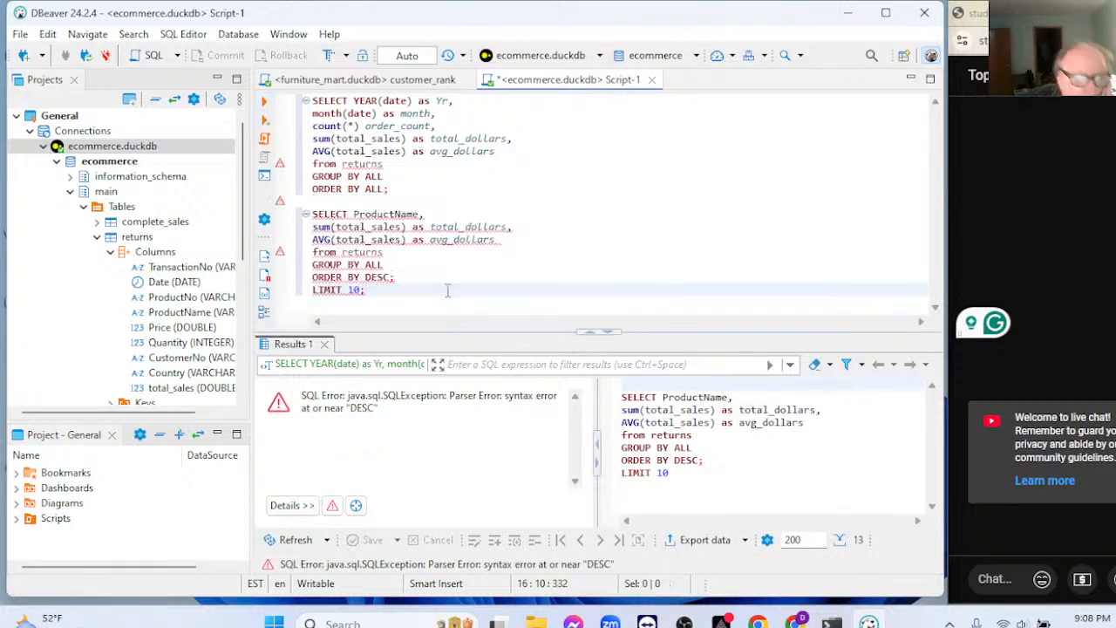
left_click(402, 279)
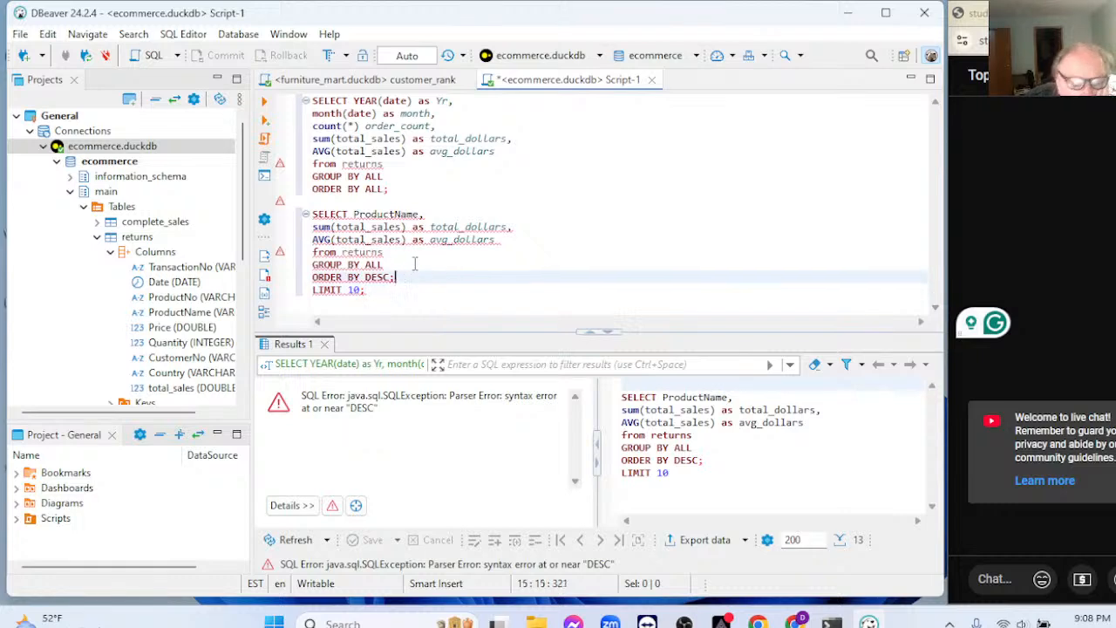
key("BackSpace")
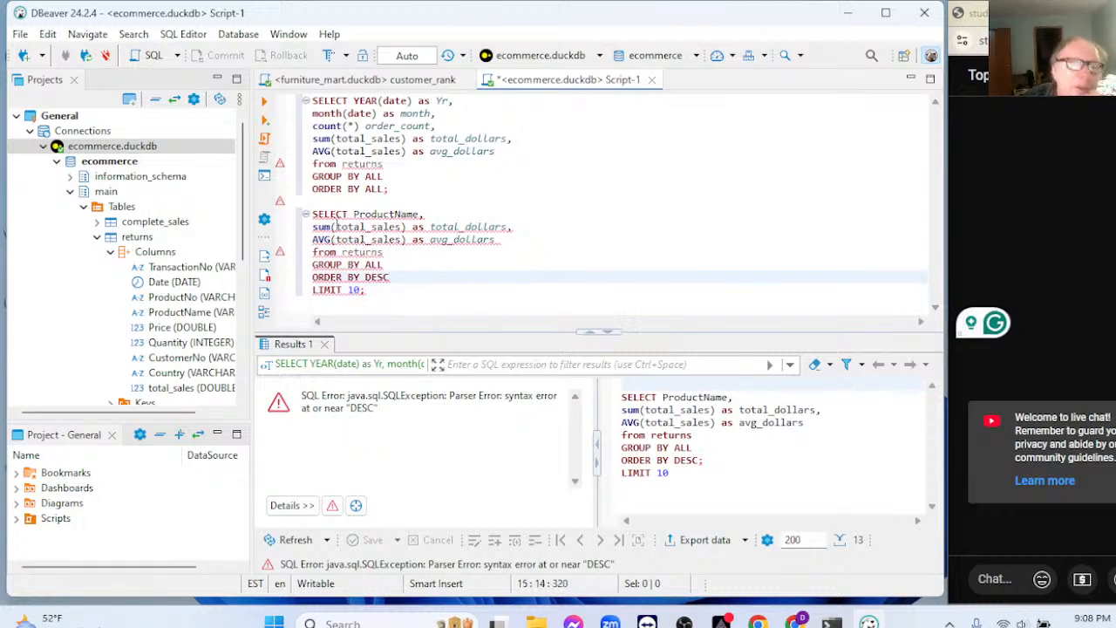
mouse_move(412, 285)
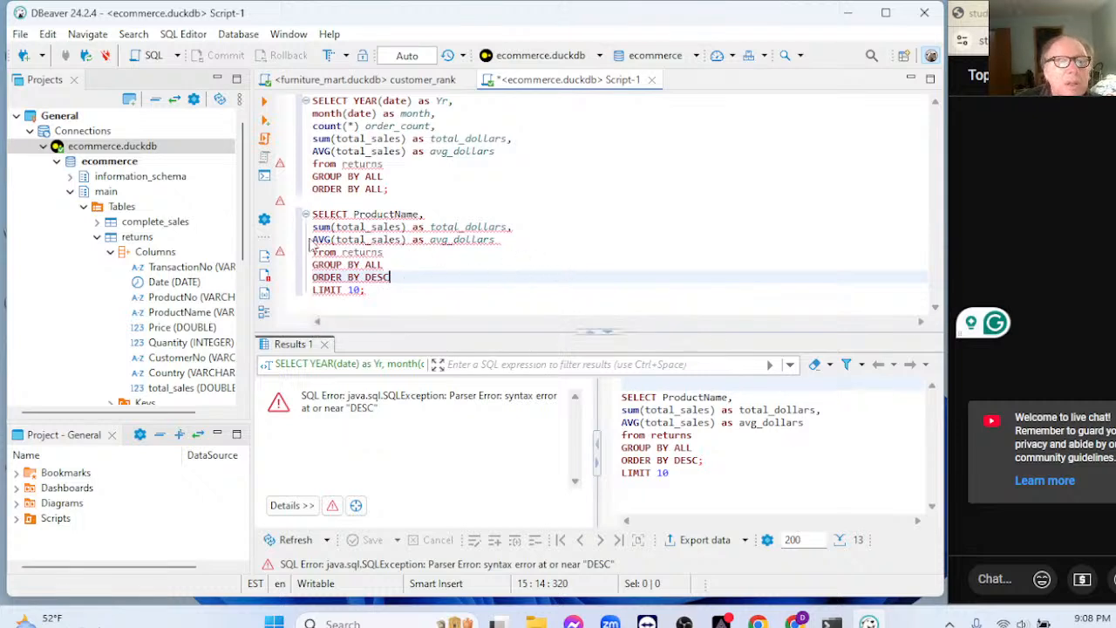
left_click_drag(312, 214, 366, 290)
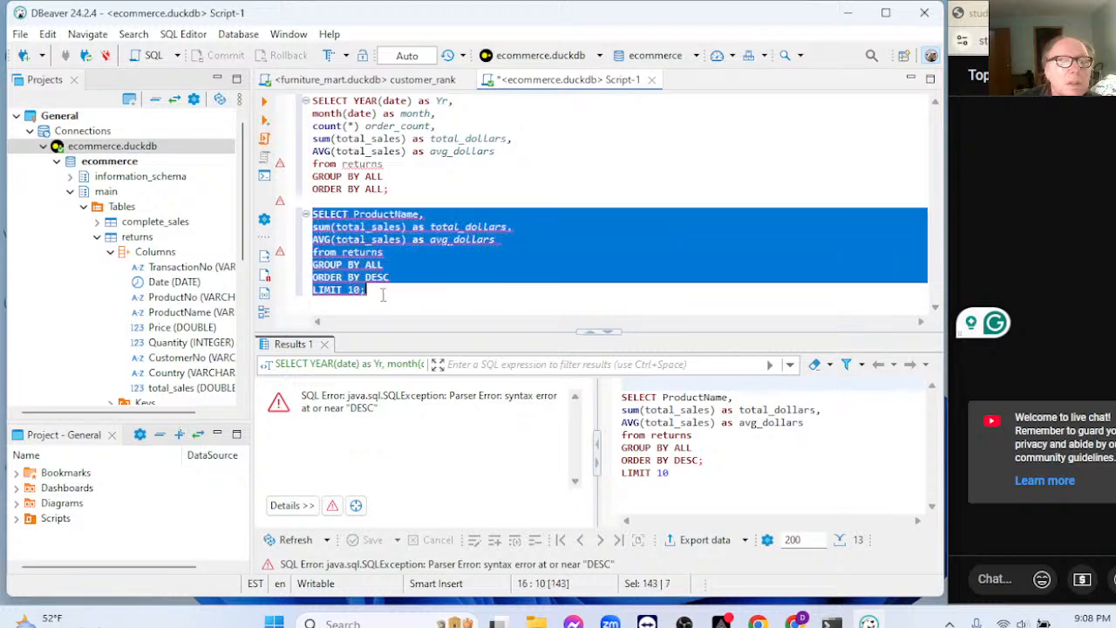
left_click(266, 102)
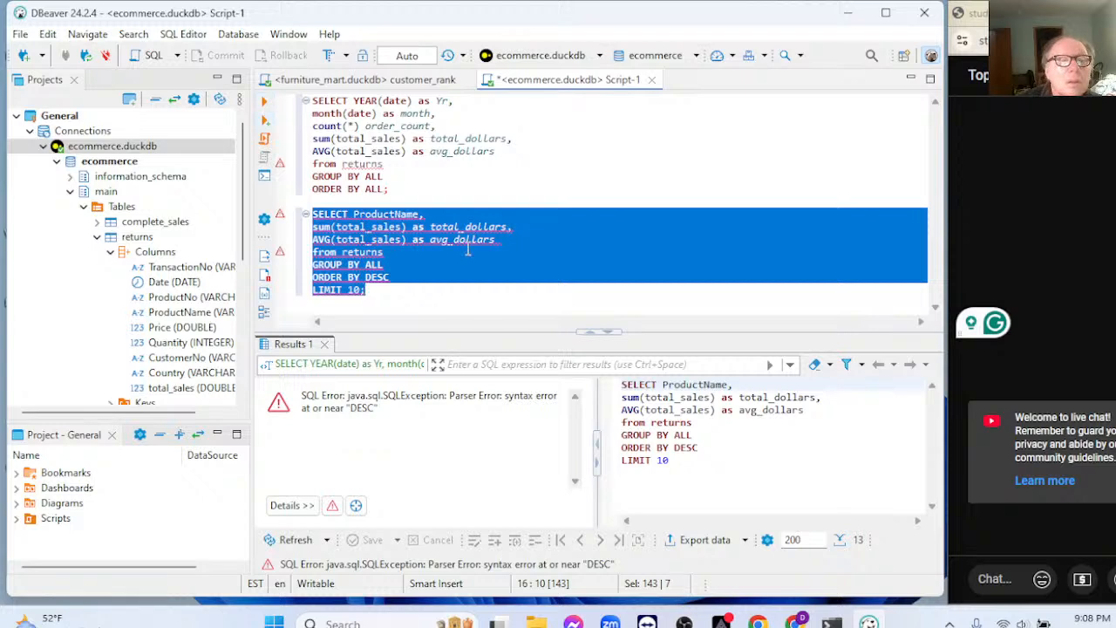
Step: Replace DESC with total_dollars in the product query's ORDER BY clause and run the query
left_click(477, 277)
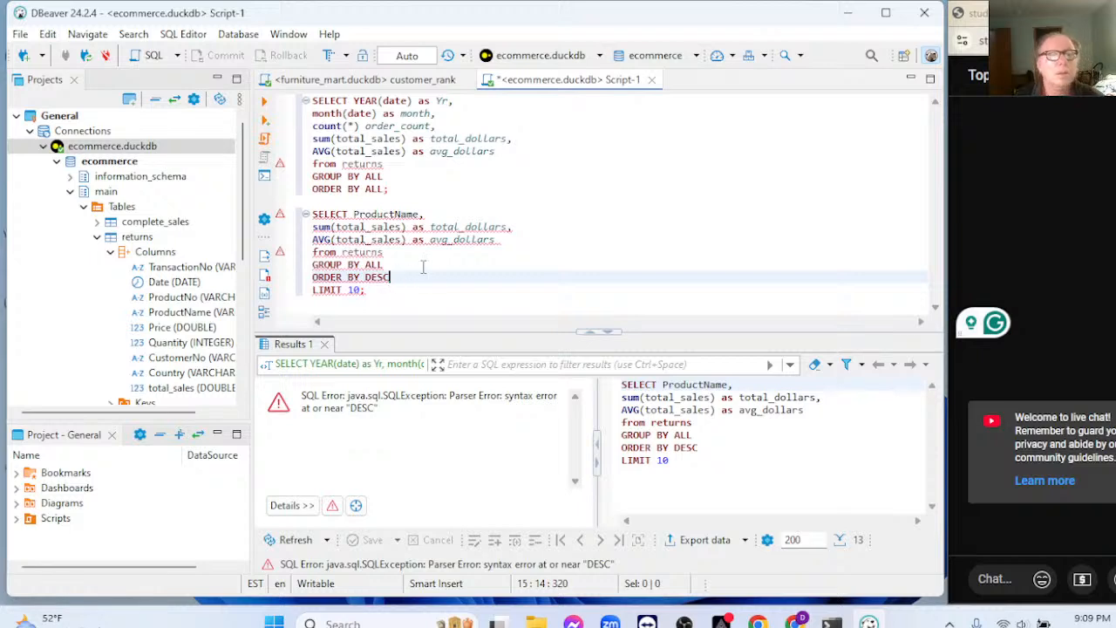
key("BackSpace")
key("BackSpace")
key("BackSpace")
key("BackSpace")
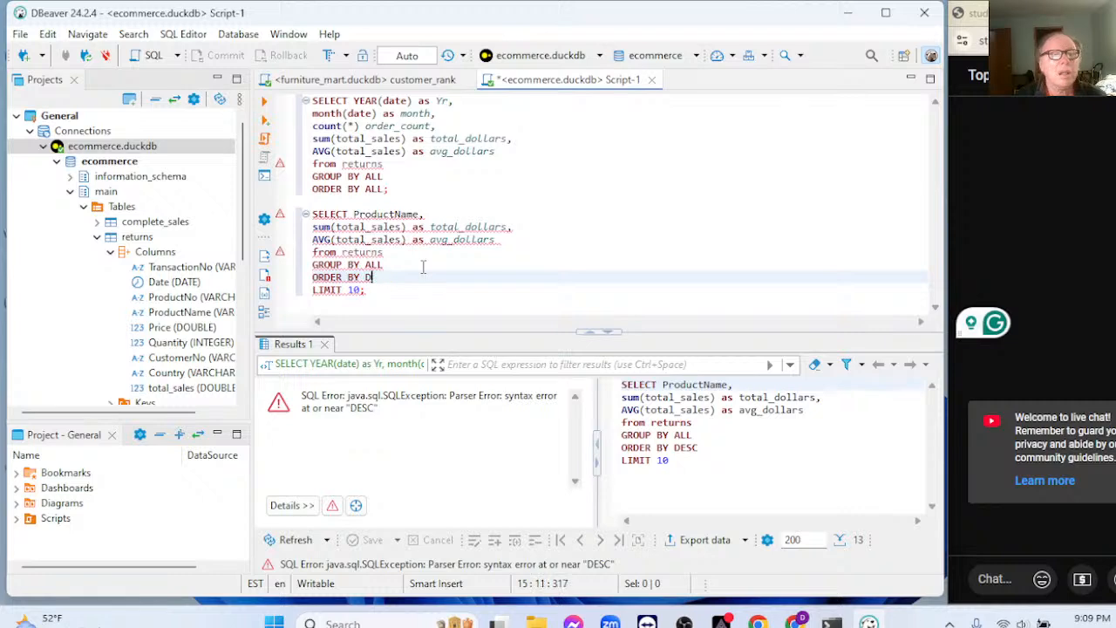
type("total_do")
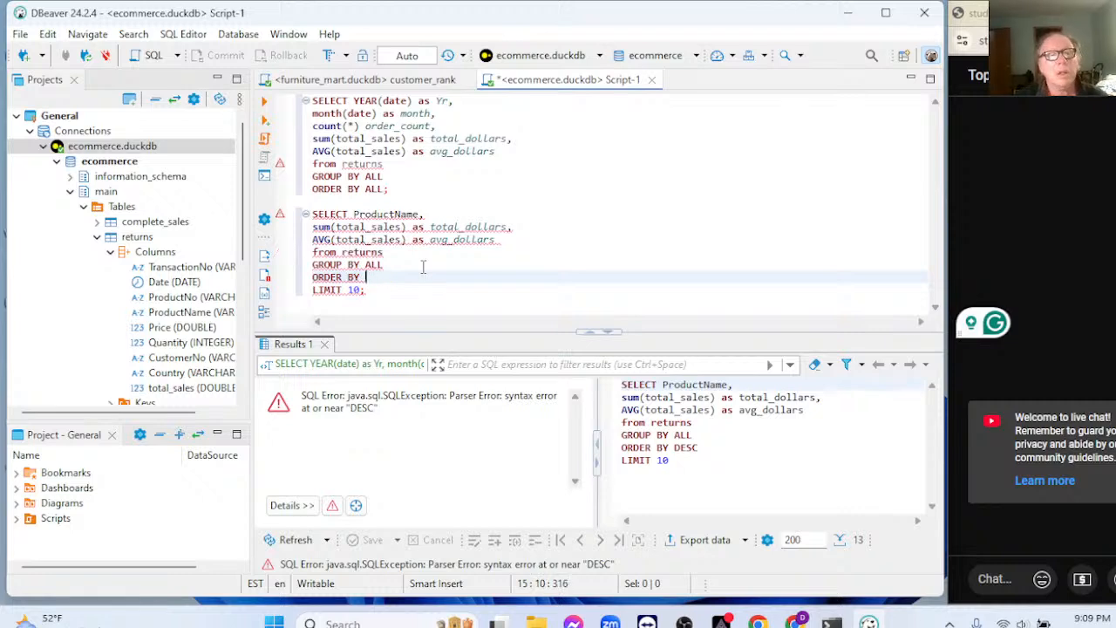
type("llars")
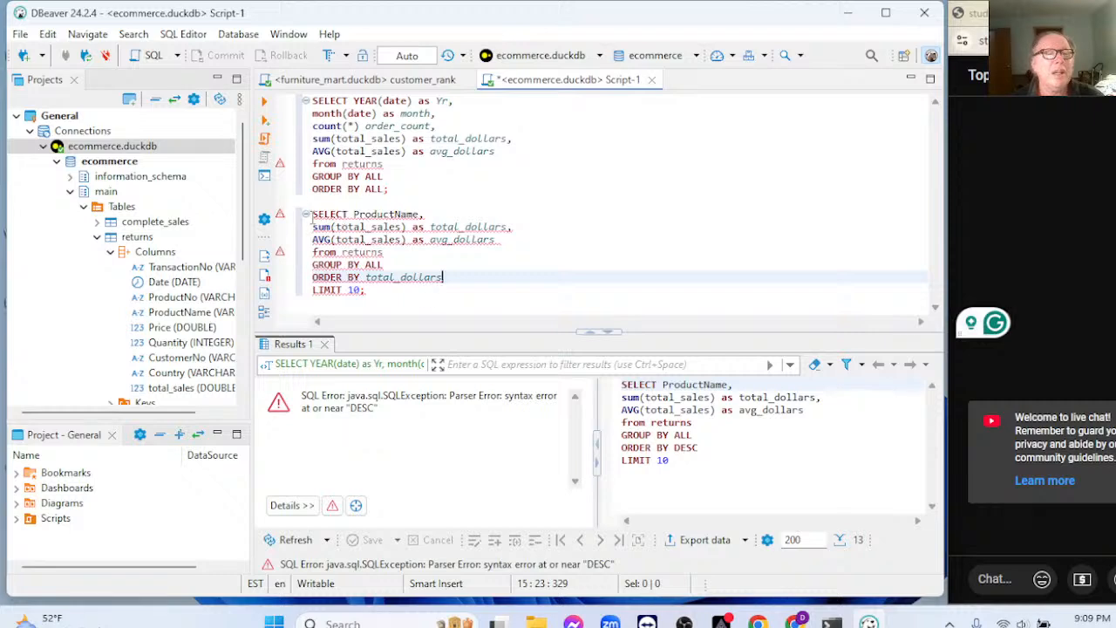
left_click_drag(311, 213, 366, 291)
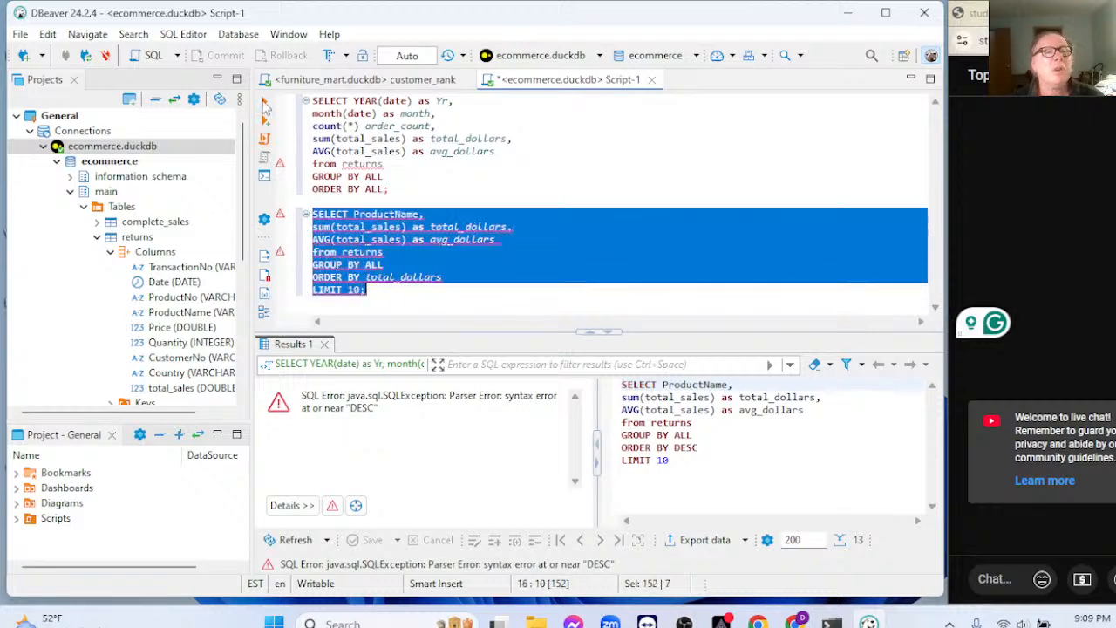
left_click(264, 102)
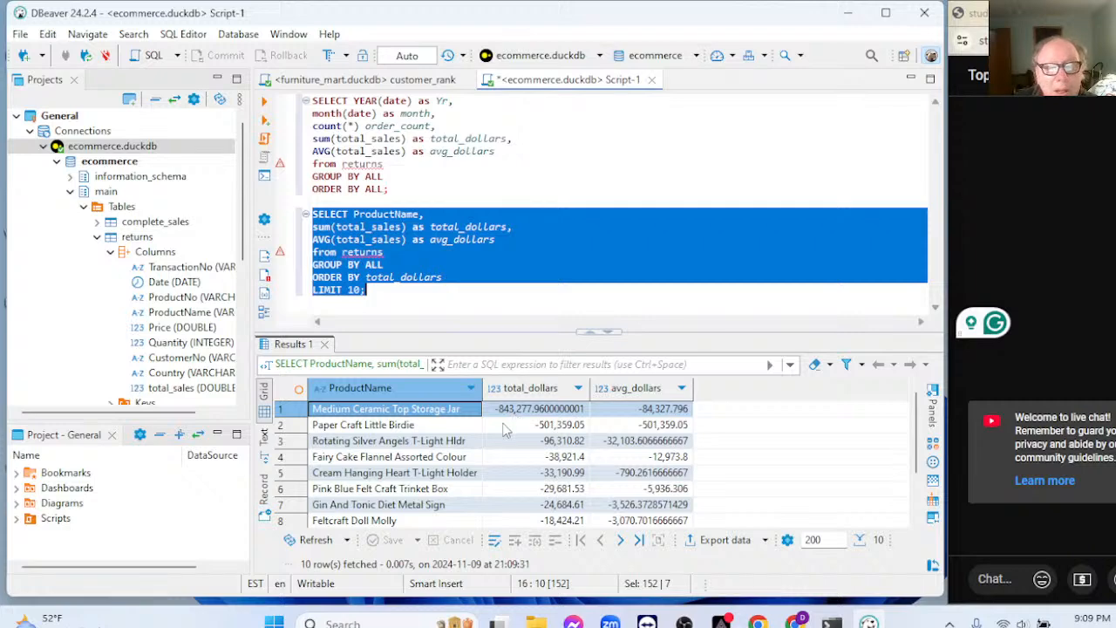
Step: Add the line count(*) as order_count, directly below ProductName in the product query
left_click(510, 425)
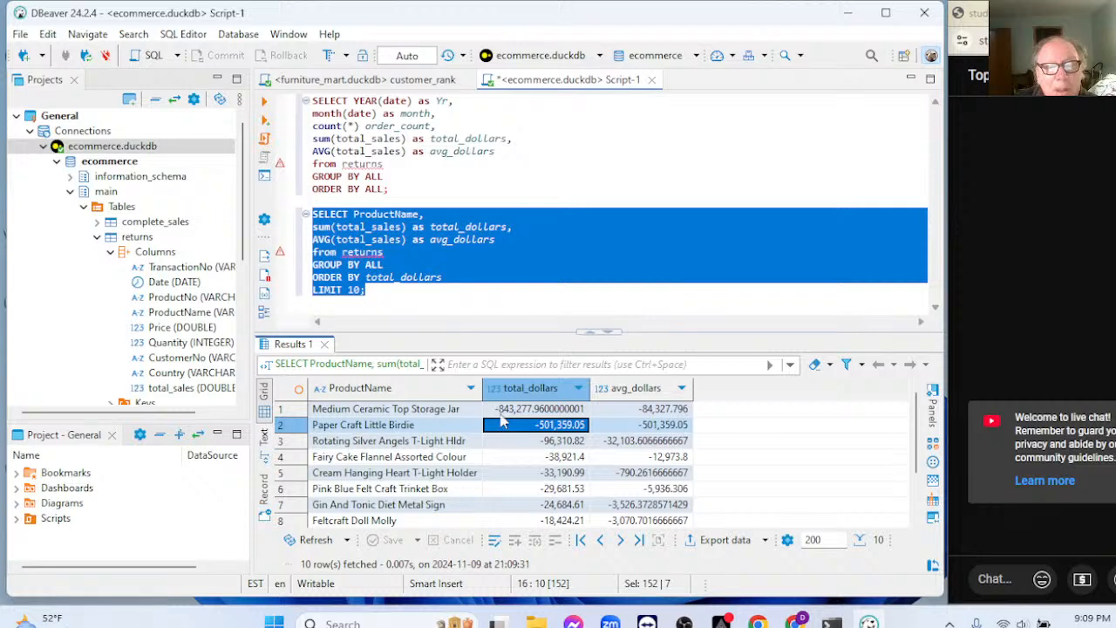
left_click(509, 409)
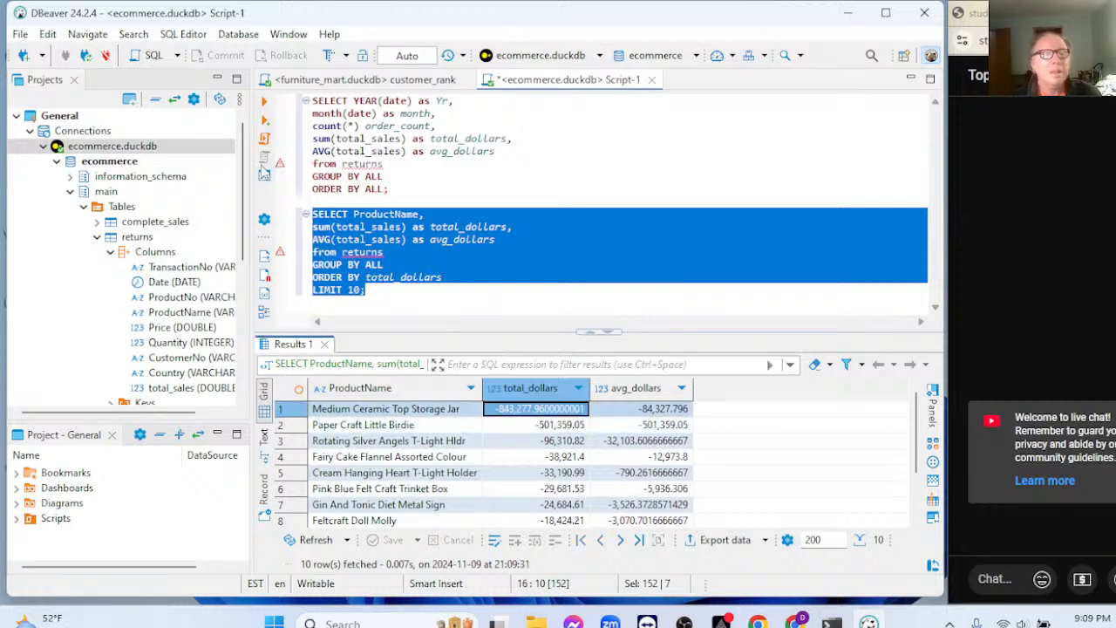
left_click(445, 215)
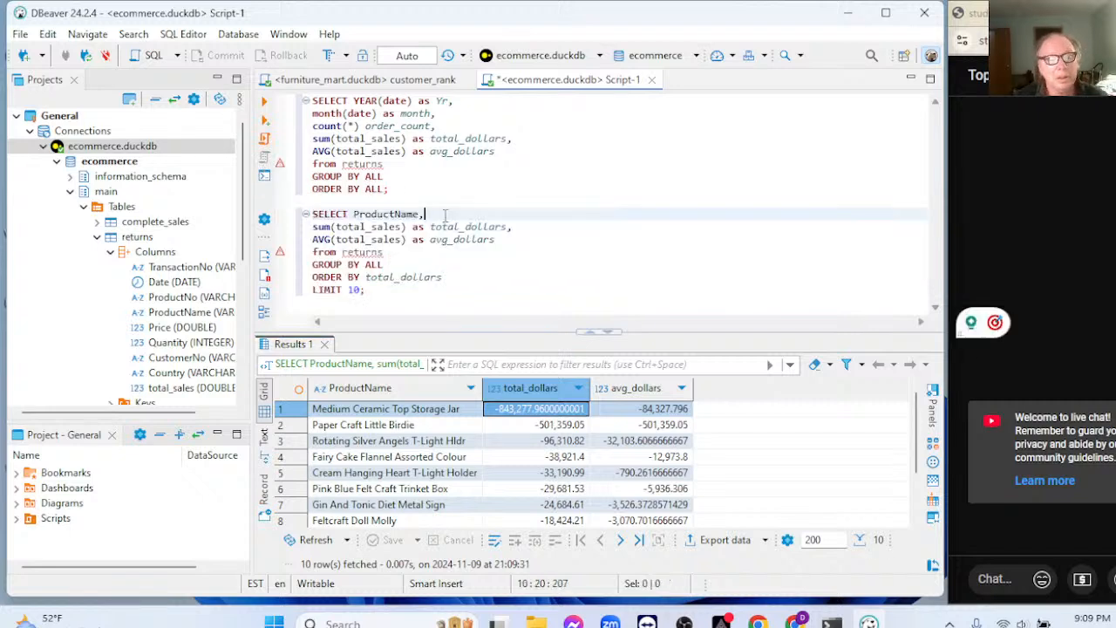
key("Return")
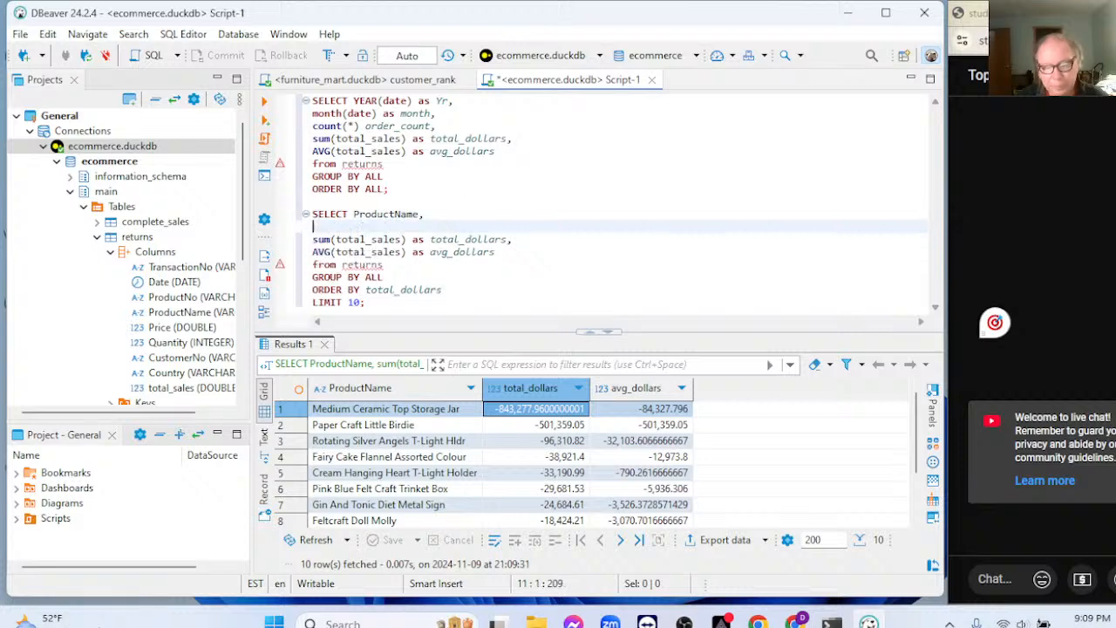
type("count(*)")
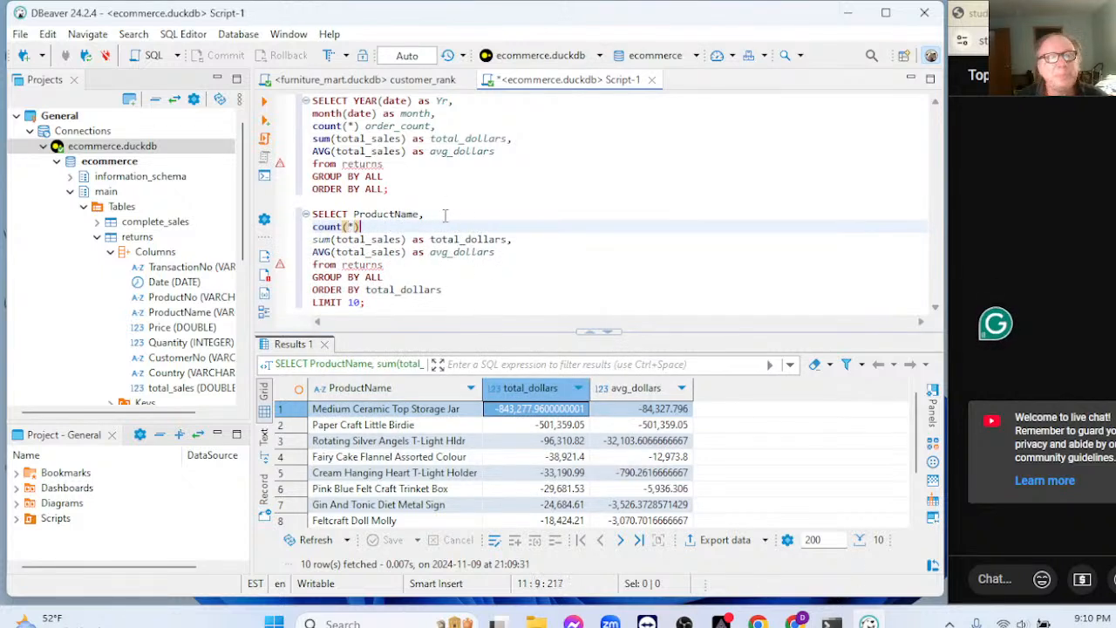
type(" as ")
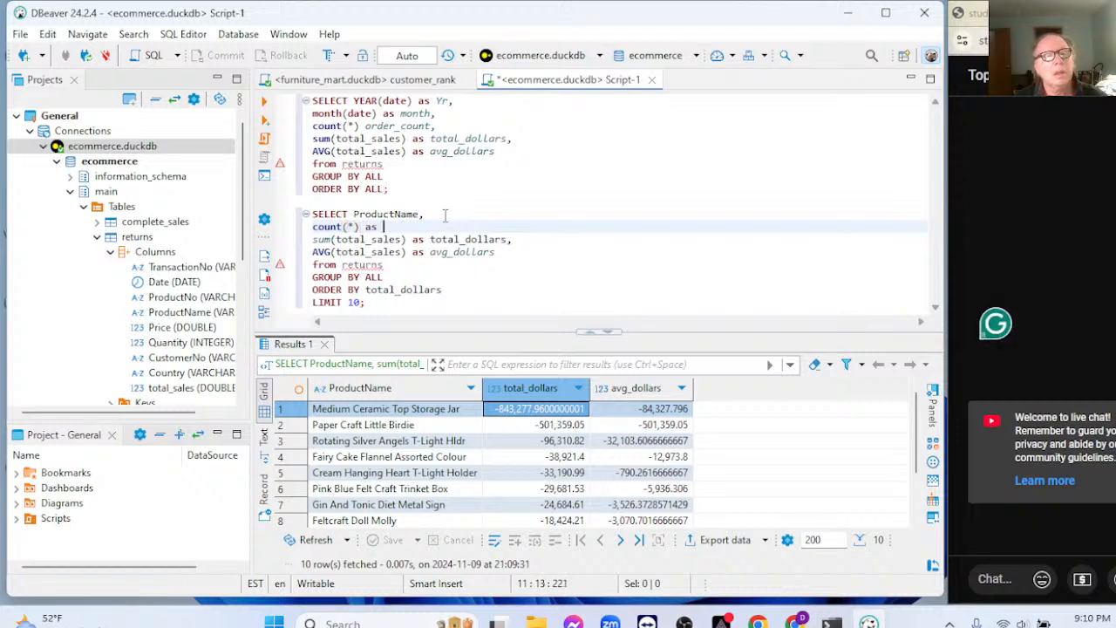
type("order)c")
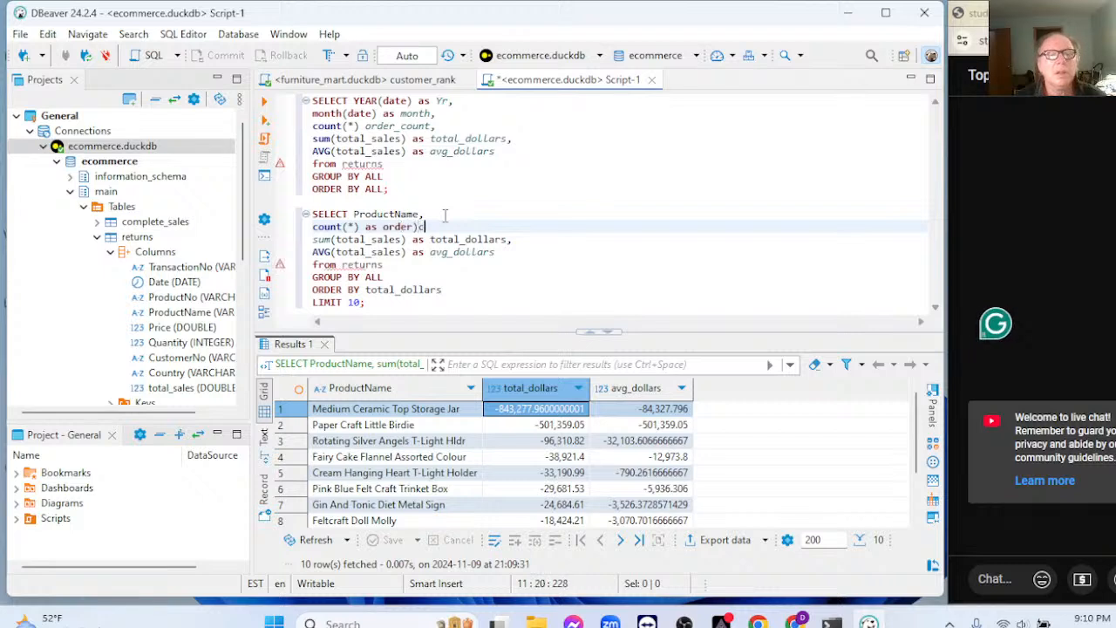
key("BackSpace")
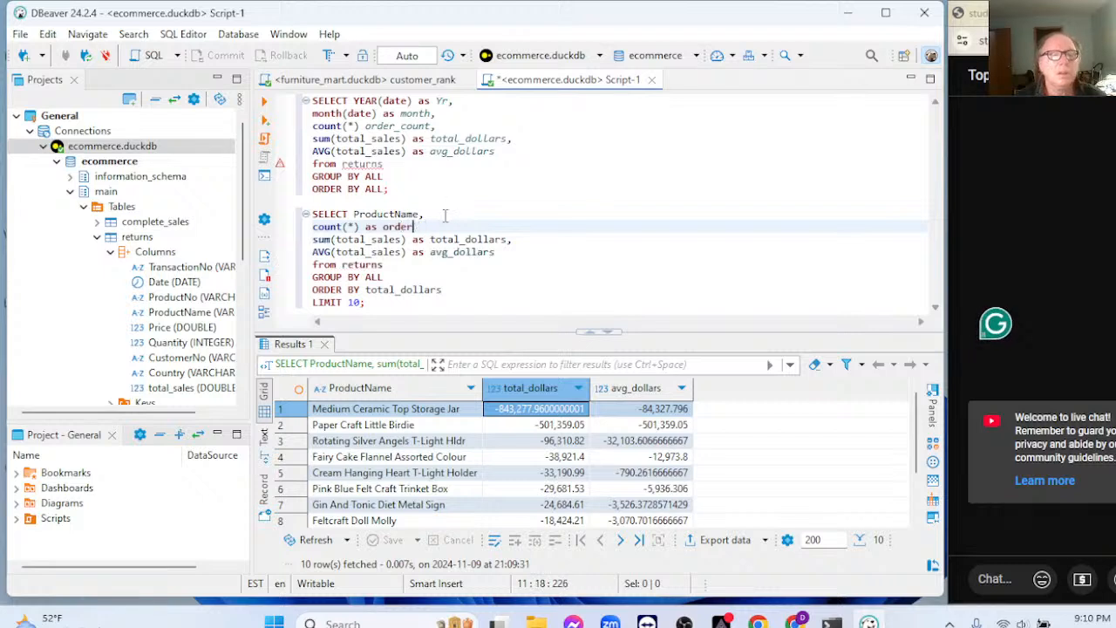
type("_count")
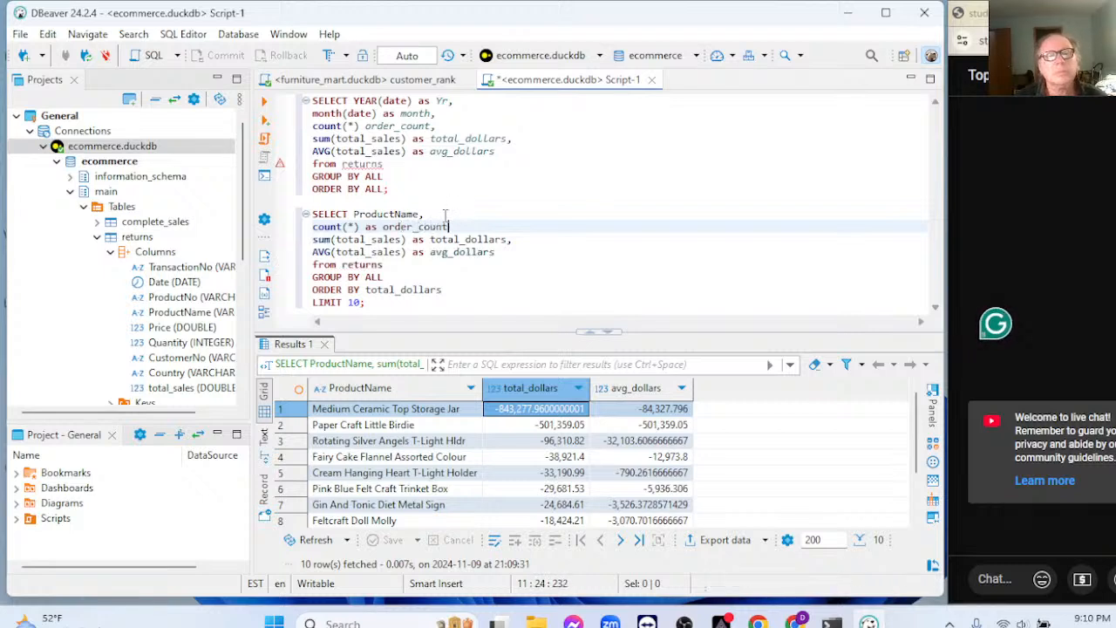
type(",")
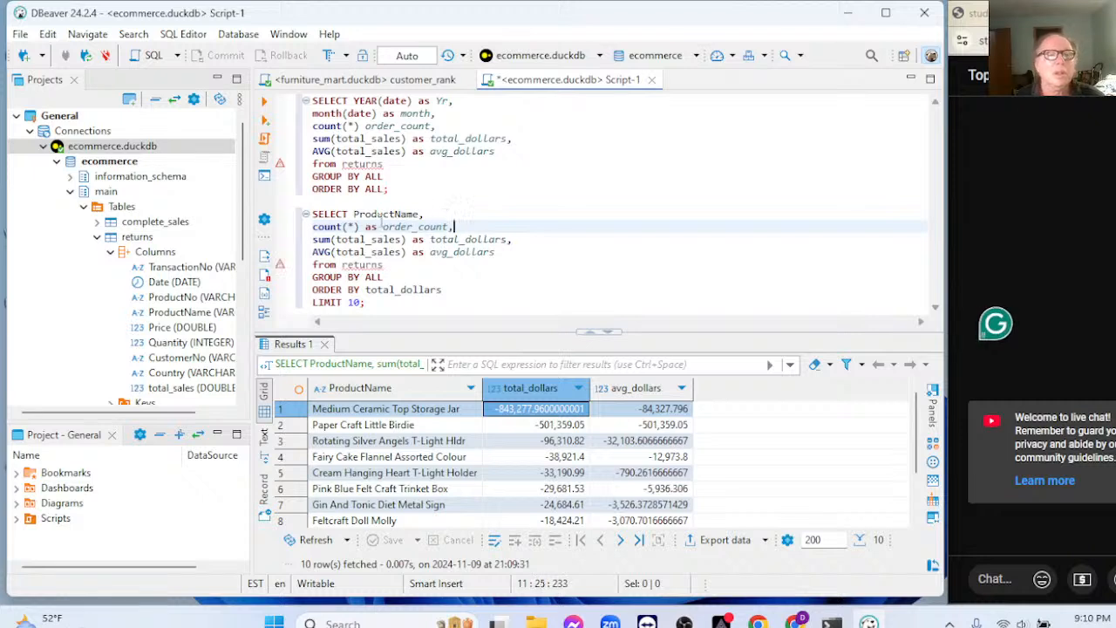
Step: Run only the product query and review the order counts and dollar totals down to the tenth row
left_click_drag(314, 213, 370, 301)
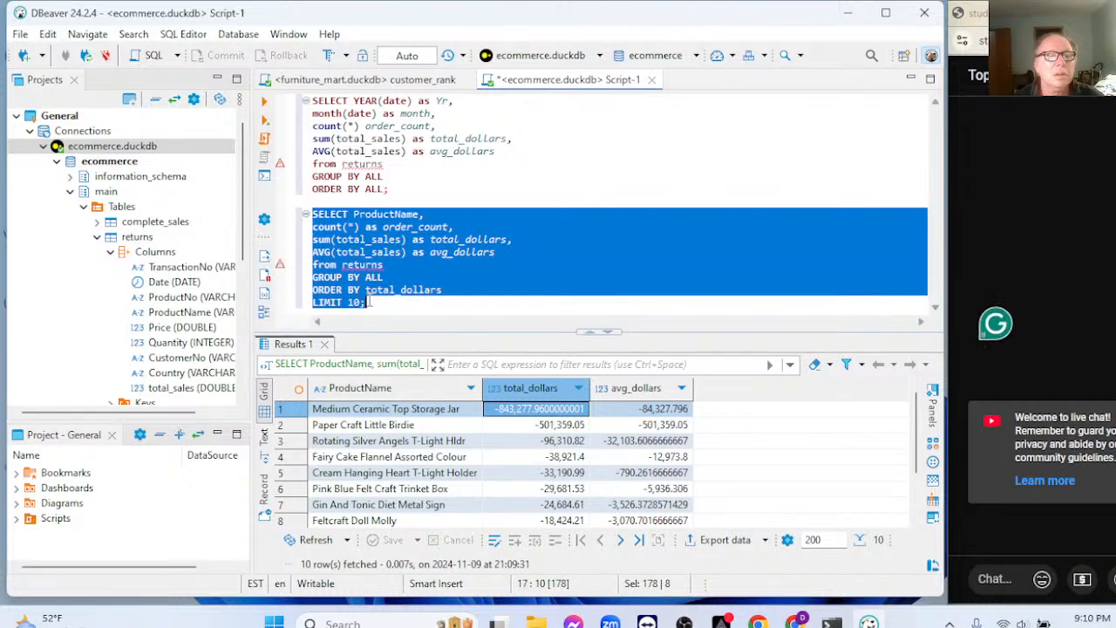
left_click(266, 102)
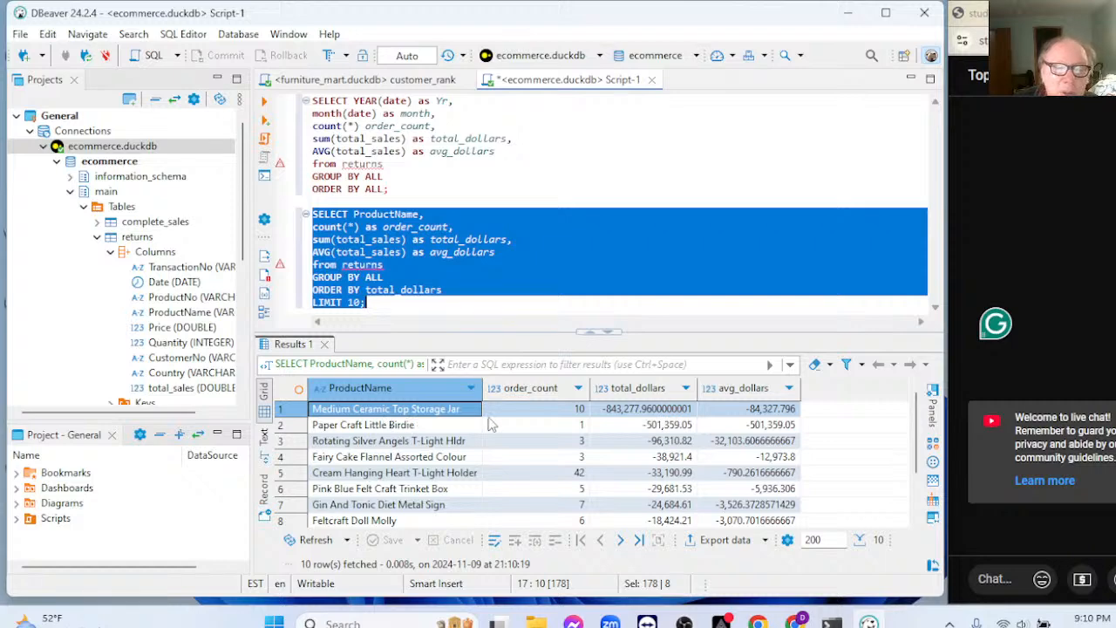
left_click(559, 412)
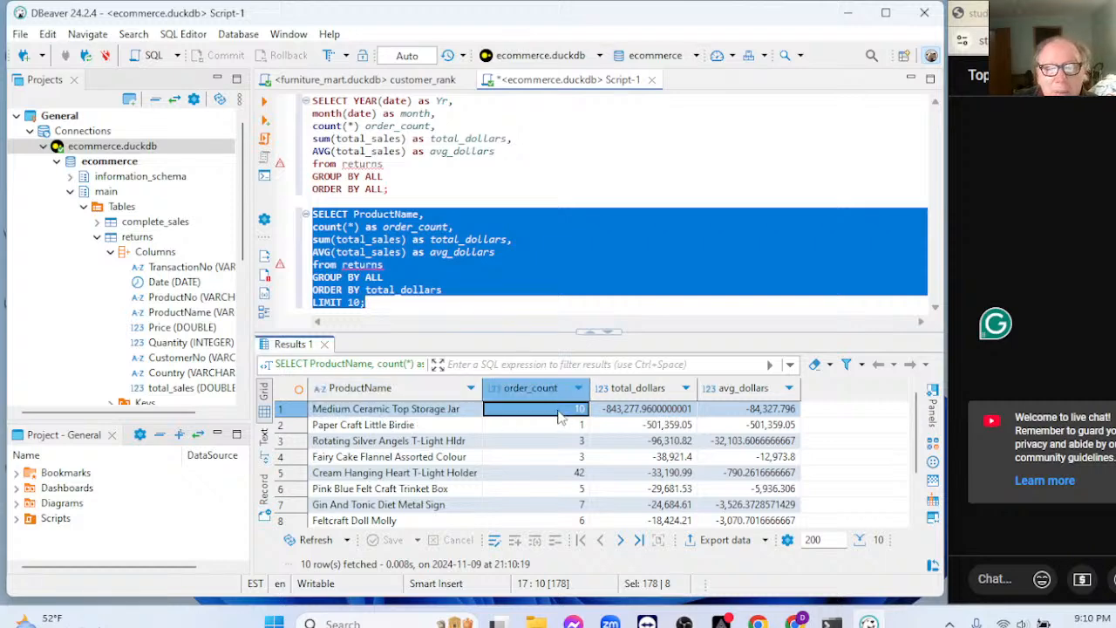
left_click(625, 415)
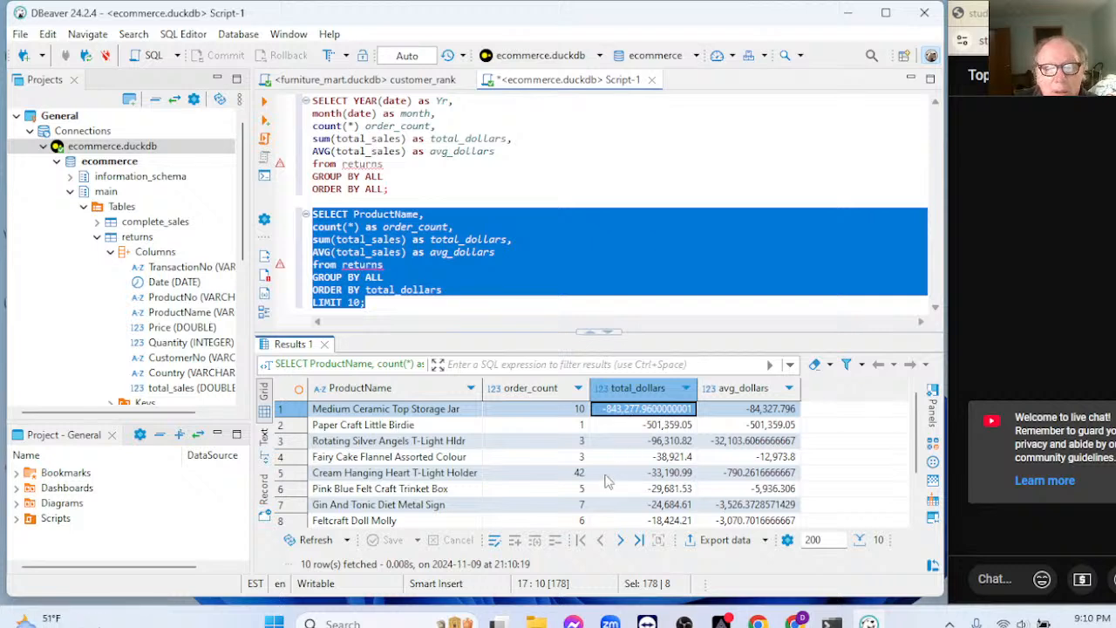
scroll(571, 492, "down", 2)
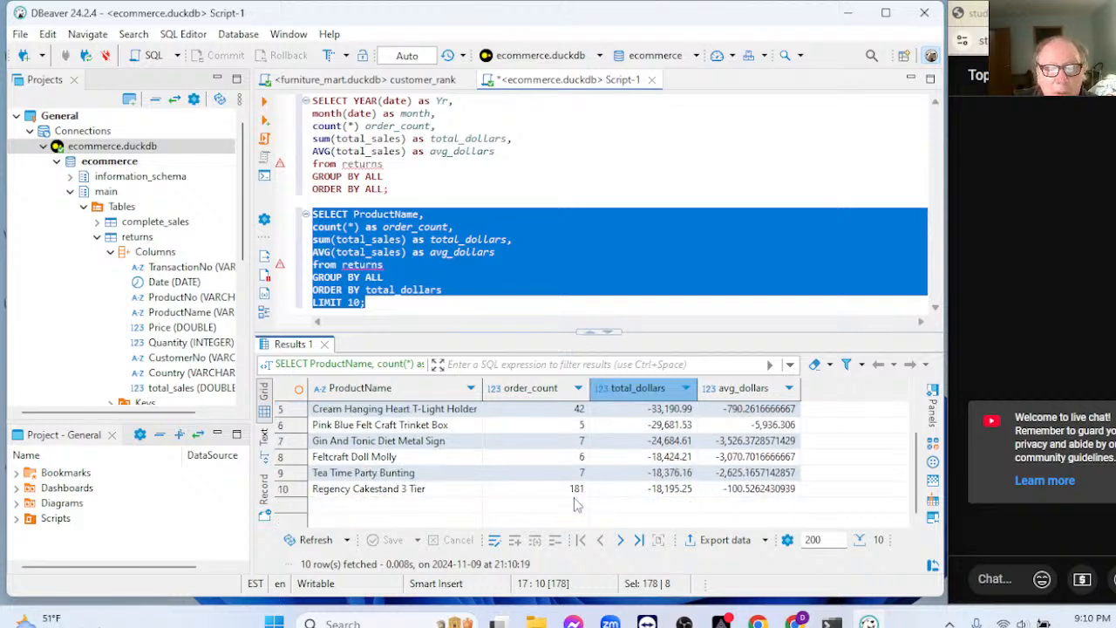
left_click(510, 494)
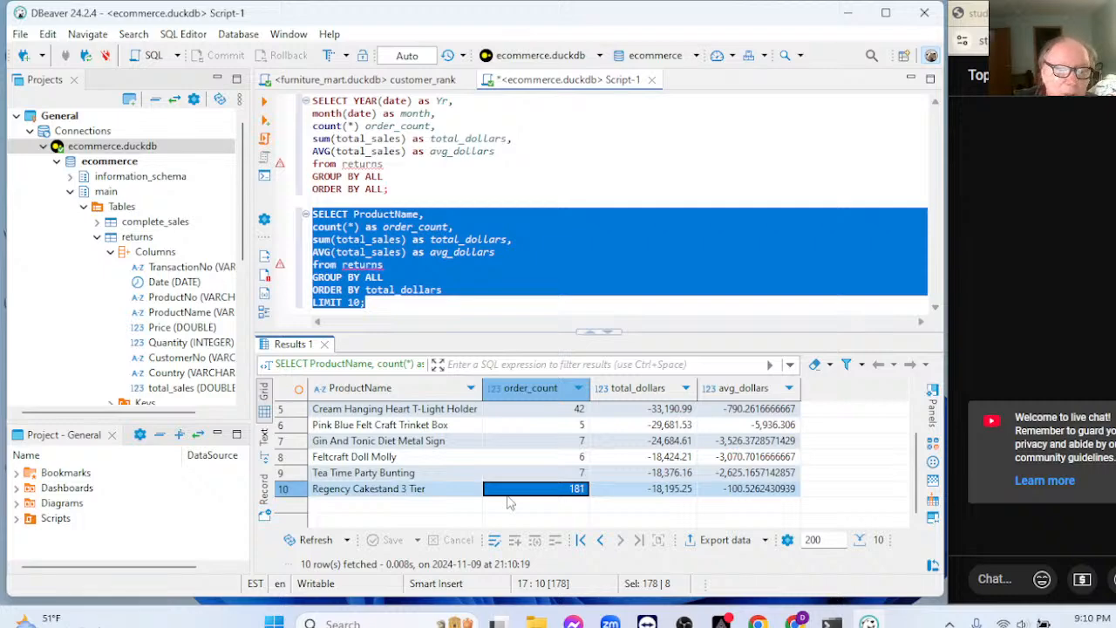
scroll(527, 494, "up", 2)
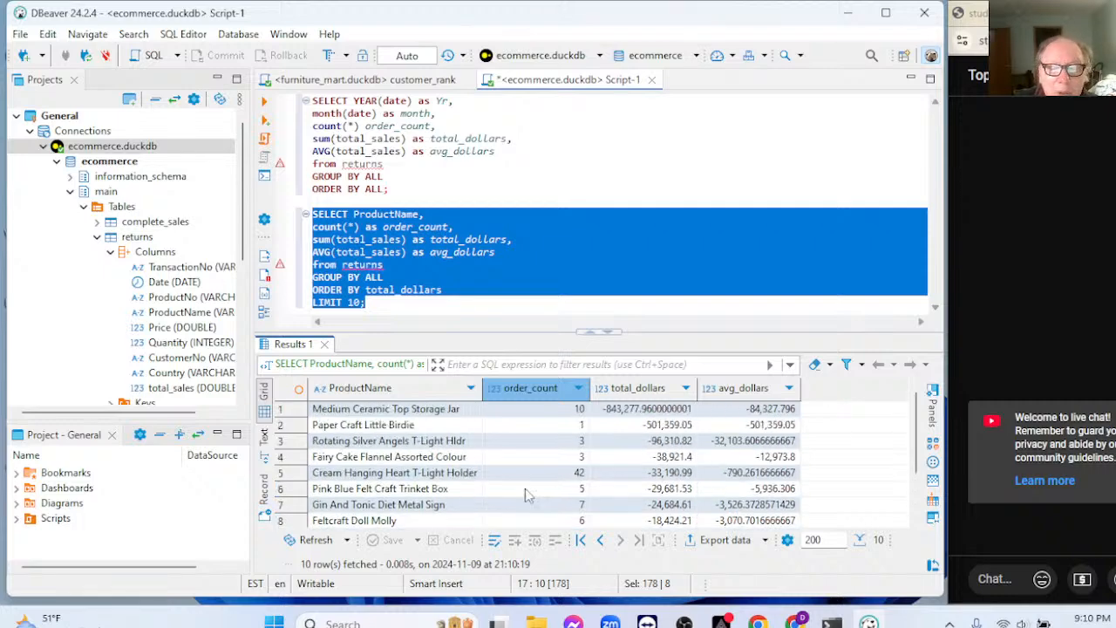
Step: Change the product query's sort clause to ORDER BY order_count DESC
left_click(445, 288)
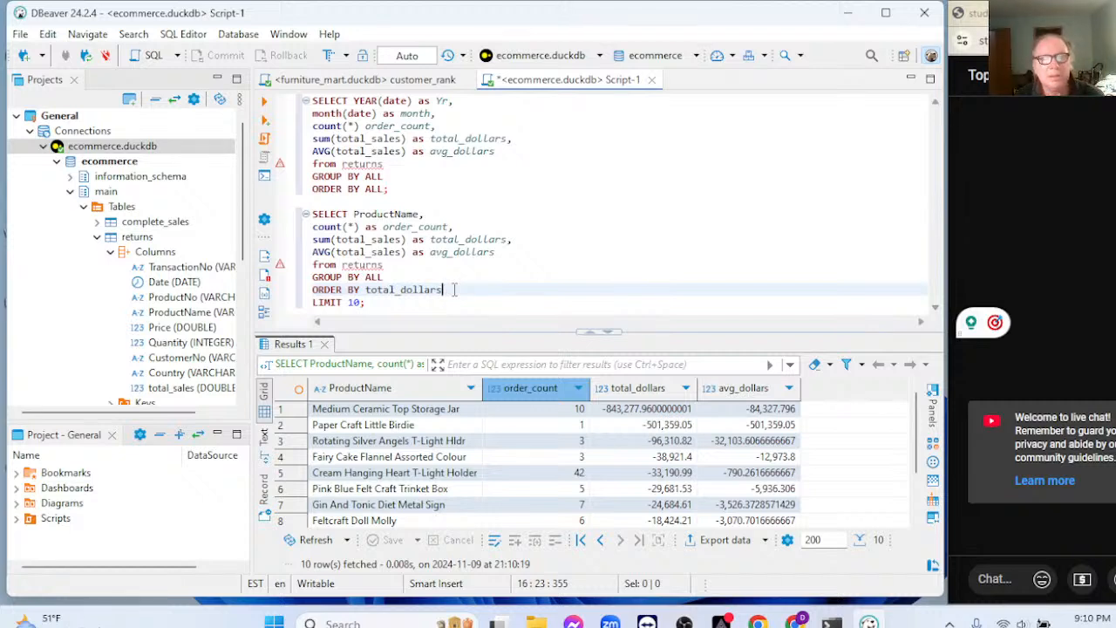
key("BackSpace")
key("BackSpace")
key("BackSpace")
key("BackSpace")
key("BackSpace")
key("BackSpace")
key("BackSpace")
key("BackSpace")
key("BackSpace")
key("BackSpace")
key("BackSpace")
key("BackSpace")
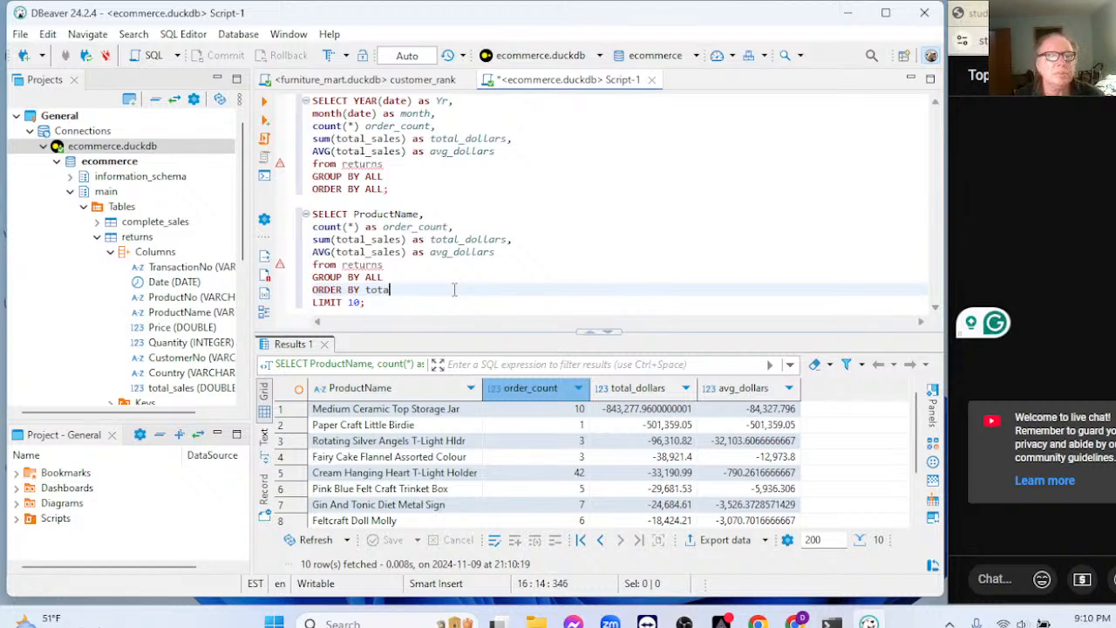
key("BackSpace")
type("order")
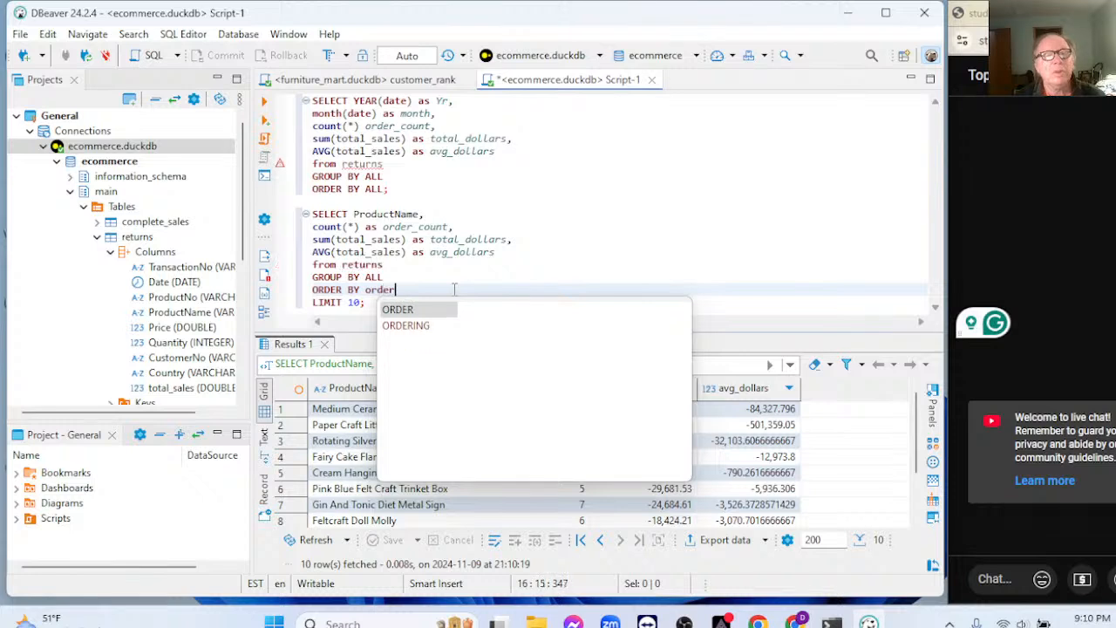
type("-co")
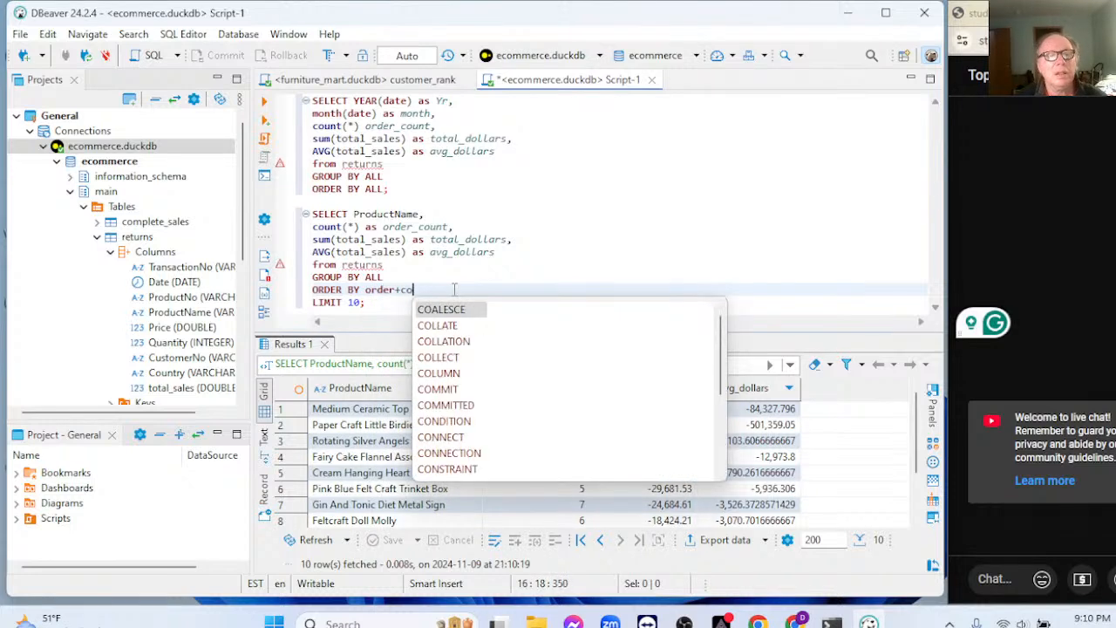
key("BackSpace")
key("BackSpace")
key("BackSpace")
type("_count ")
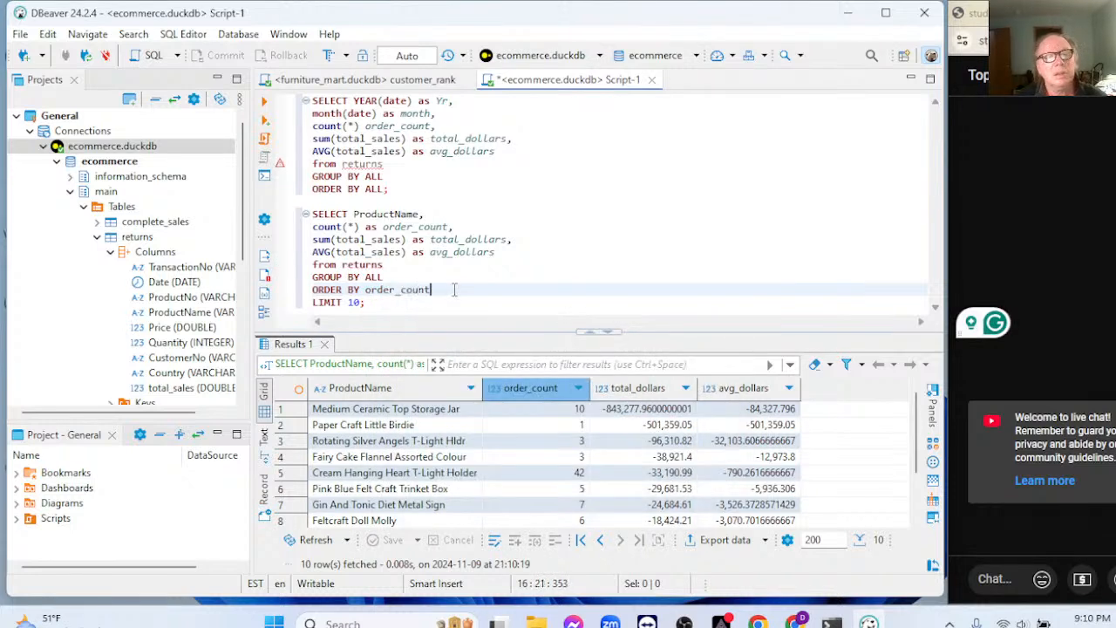
type("DESC")
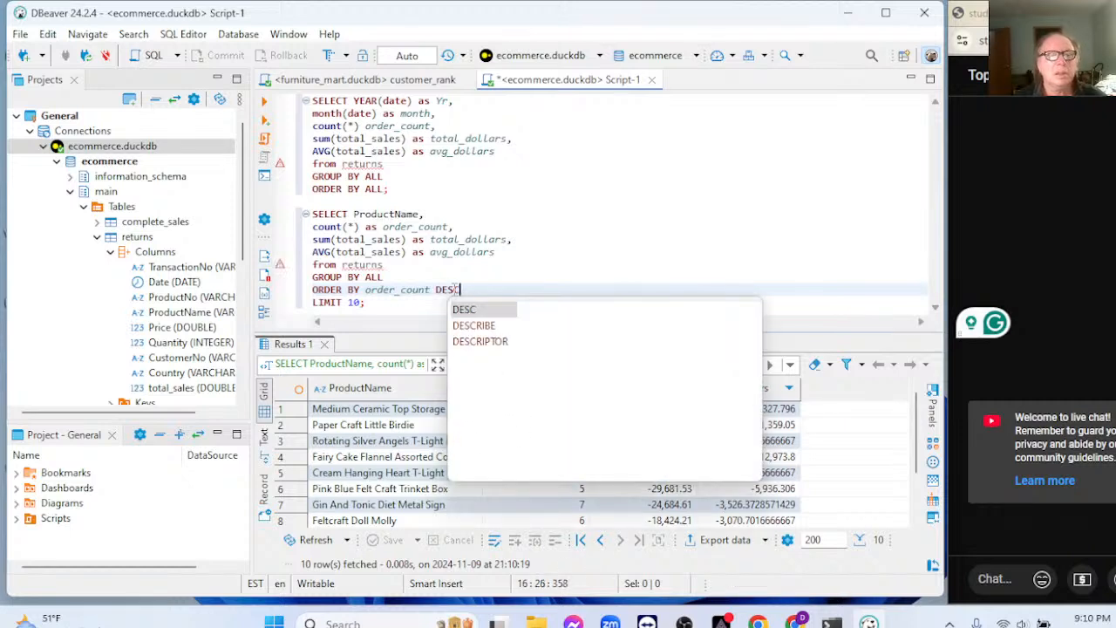
left_click(561, 251)
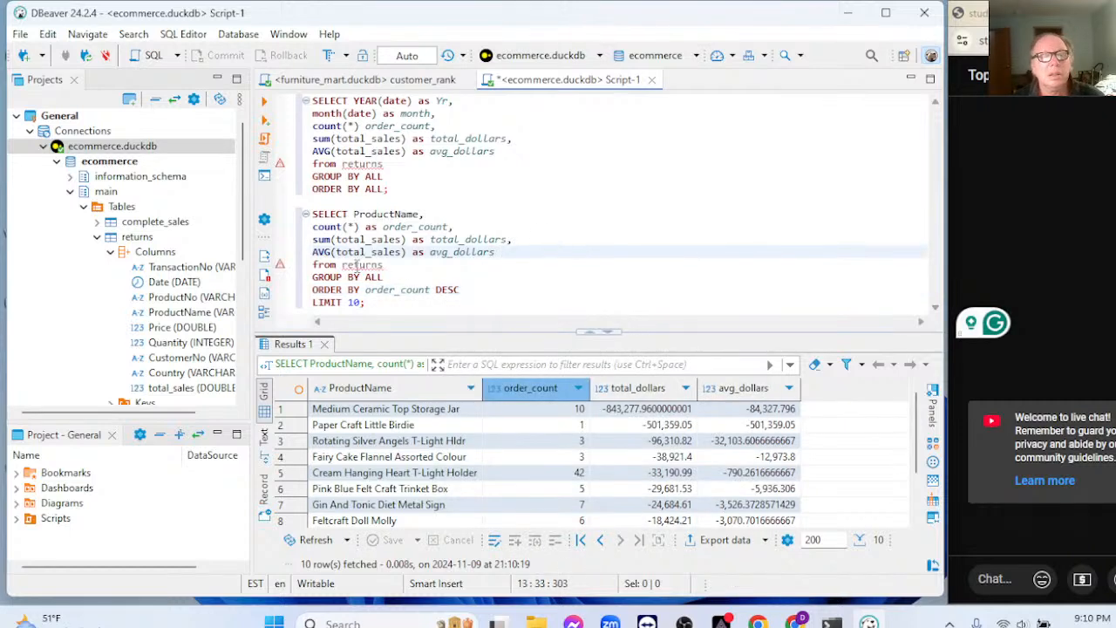
Step: Run only the product query and review the order counts, totals and averages of the most frequently returned products
left_click_drag(314, 215, 367, 302)
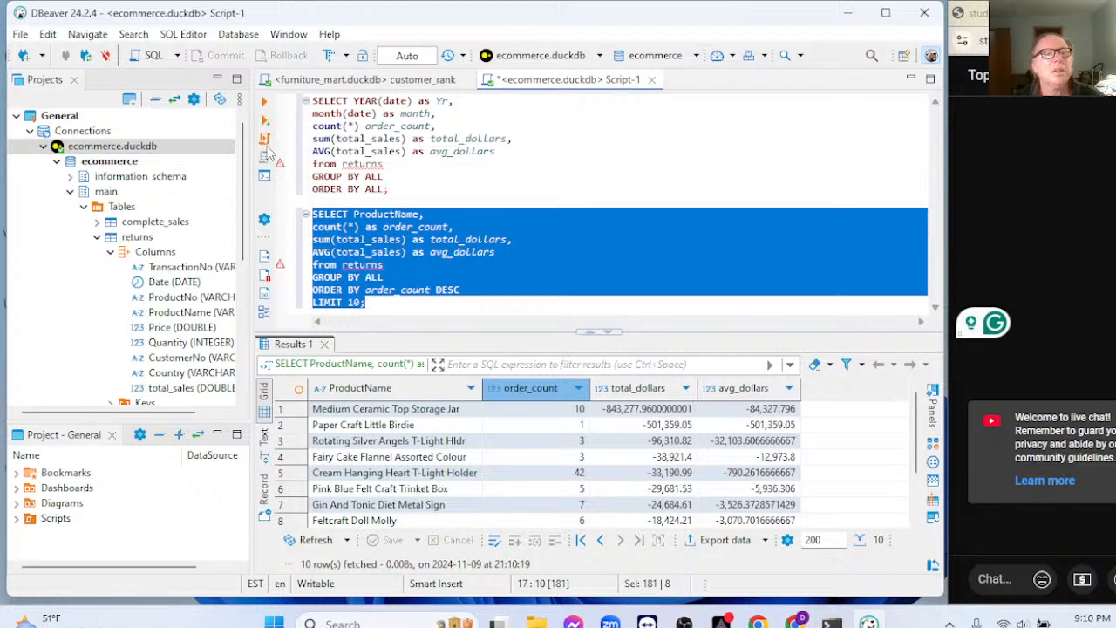
left_click(264, 101)
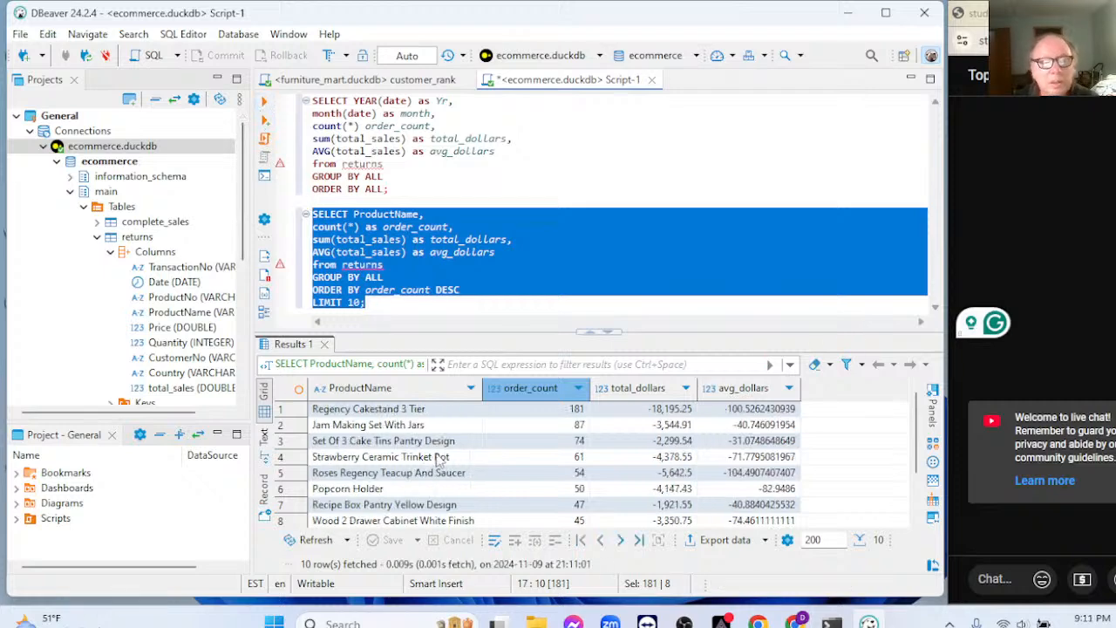
left_click(658, 410)
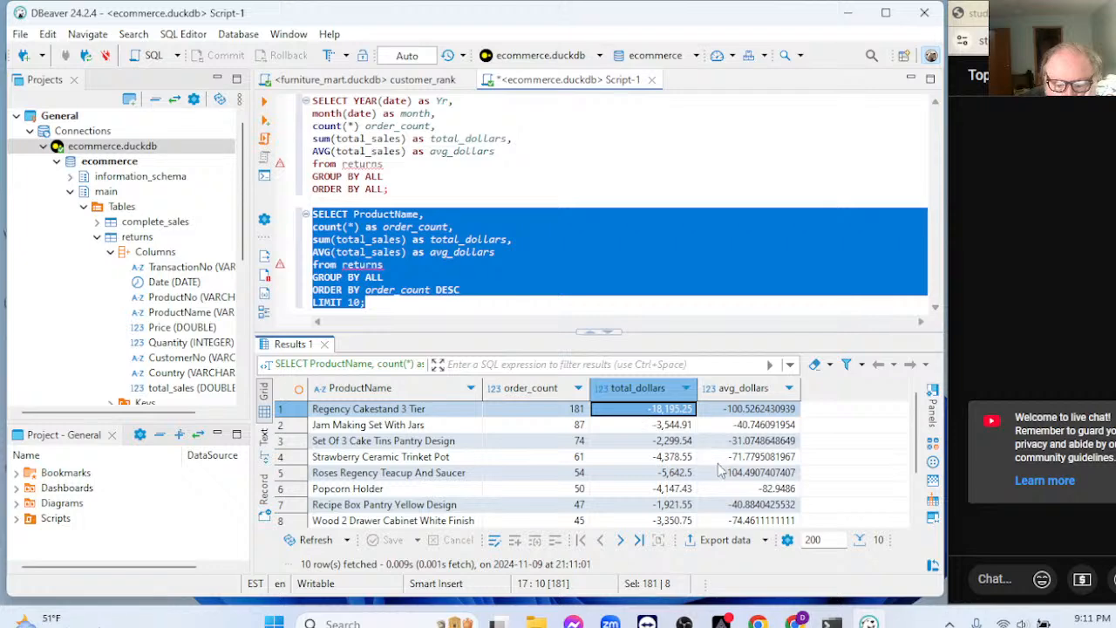
scroll(723, 472, "down", 2)
scroll(724, 472, "up", 2)
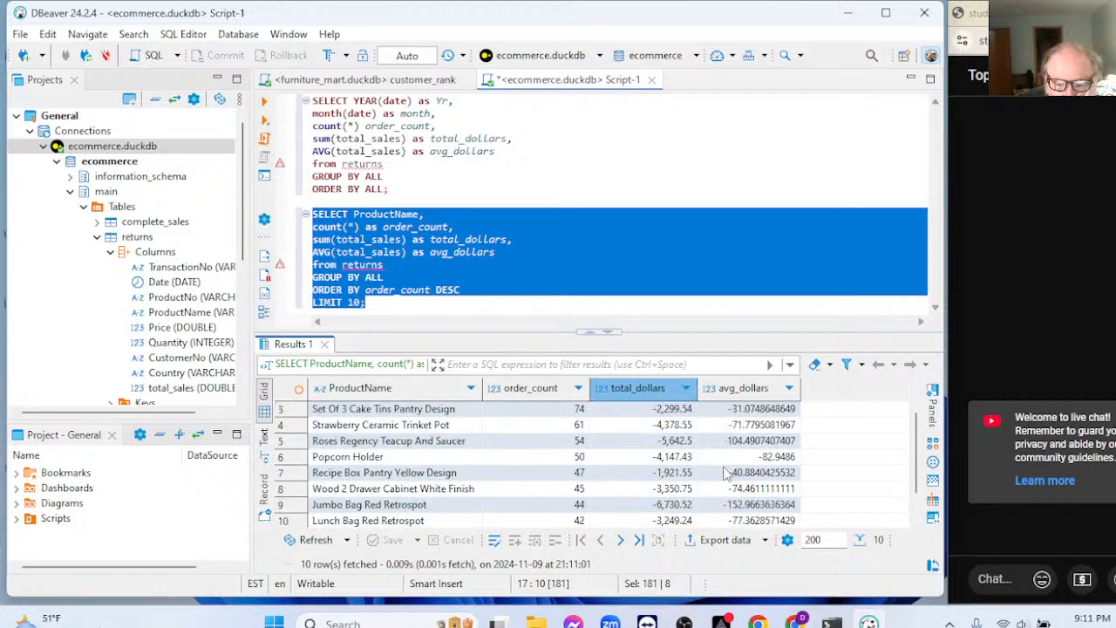
left_click(551, 412)
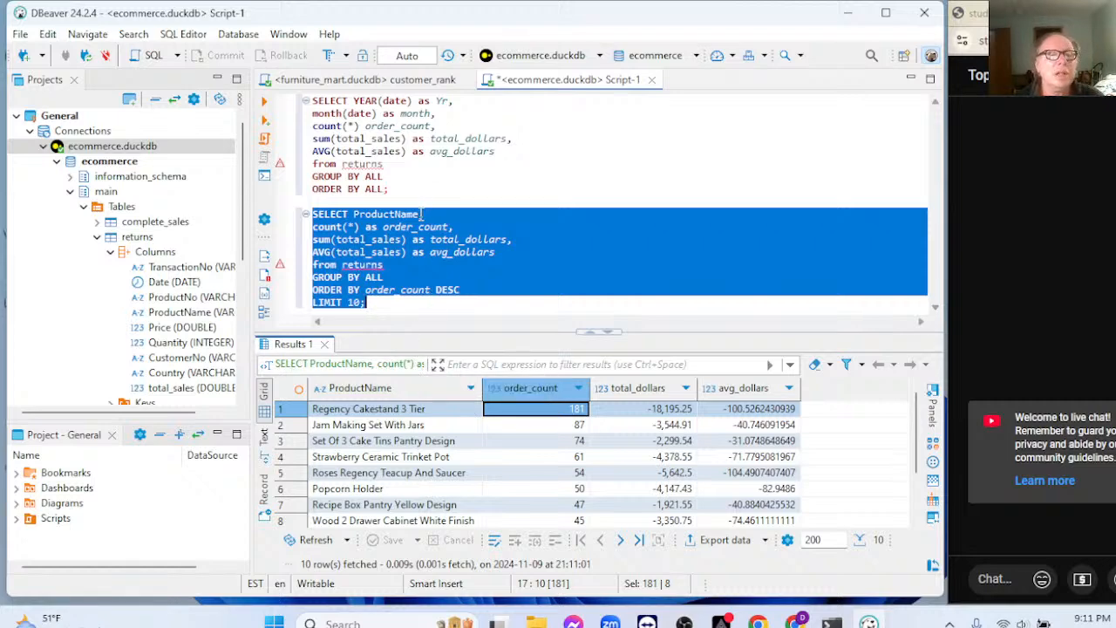
Step: Replace ProductName with CustomerNo in the SELECT line of the second query
left_click(422, 213)
key("BackSpace")
key("BackSpace")
key("BackSpace")
key("BackSpace")
key("BackSpace")
key("BackSpace")
key("BackSpace")
key("BackSpace")
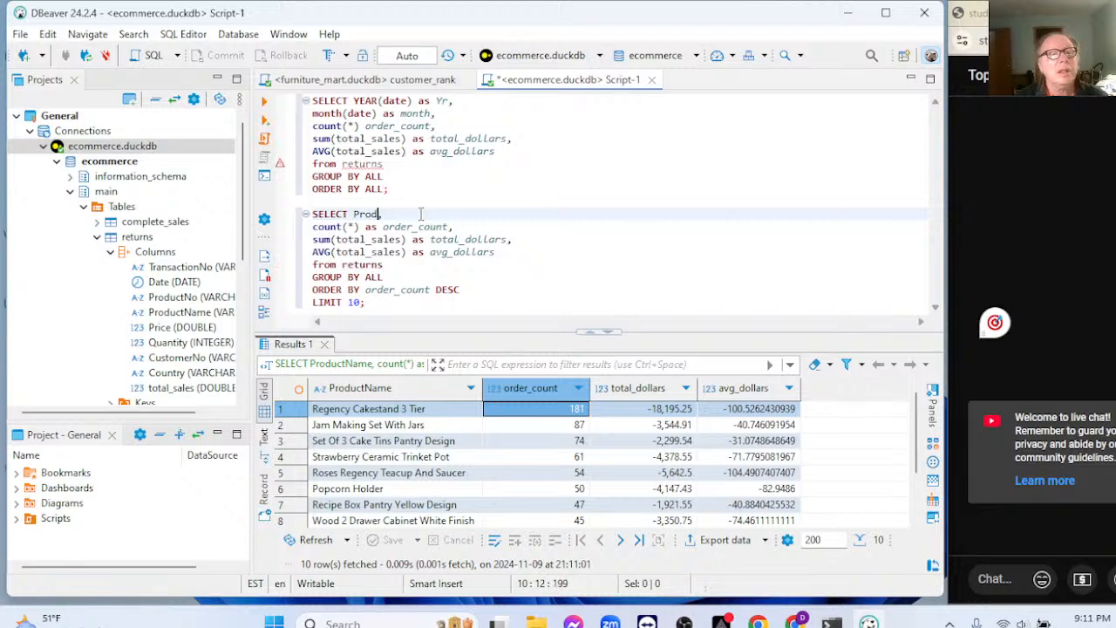
key("BackSpace")
key("BackSpace")
key("BackSpace")
key("BackSpace")
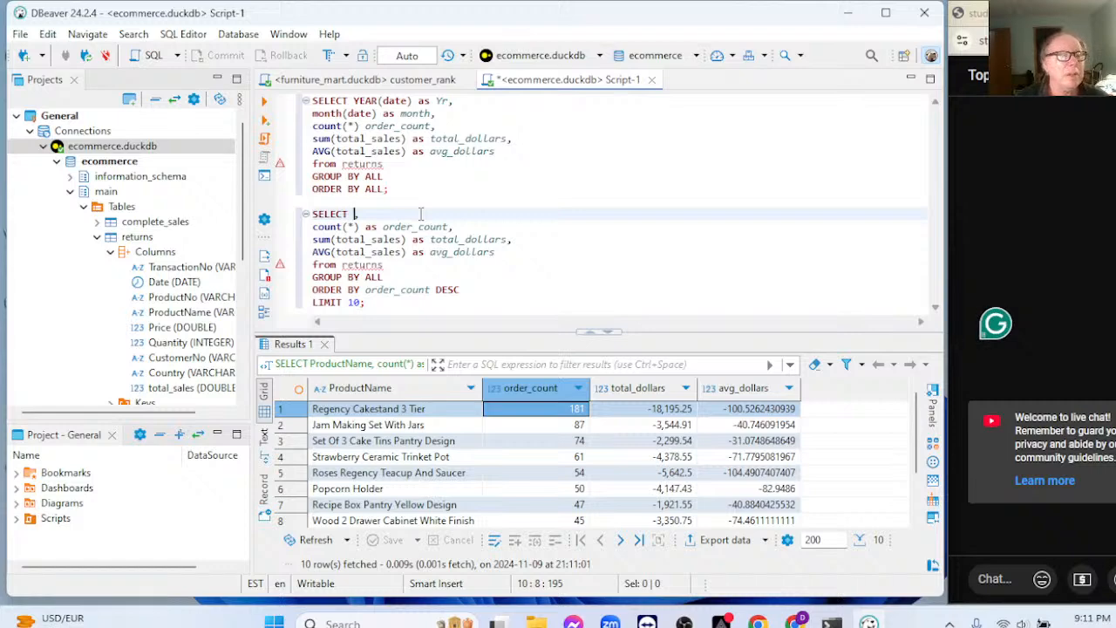
type("Custom")
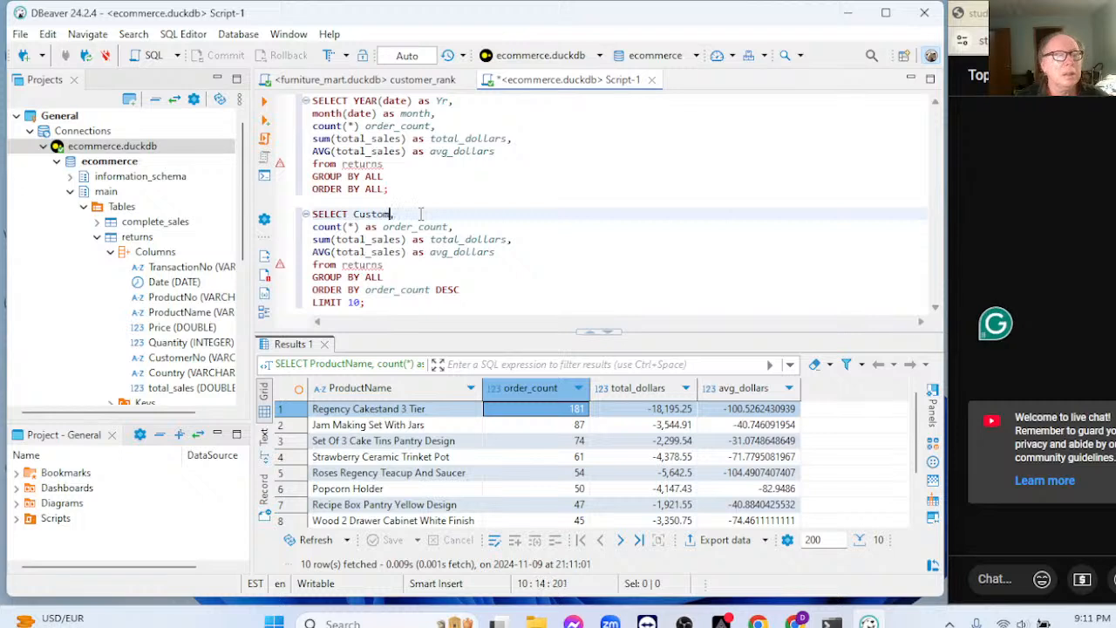
type("erNo")
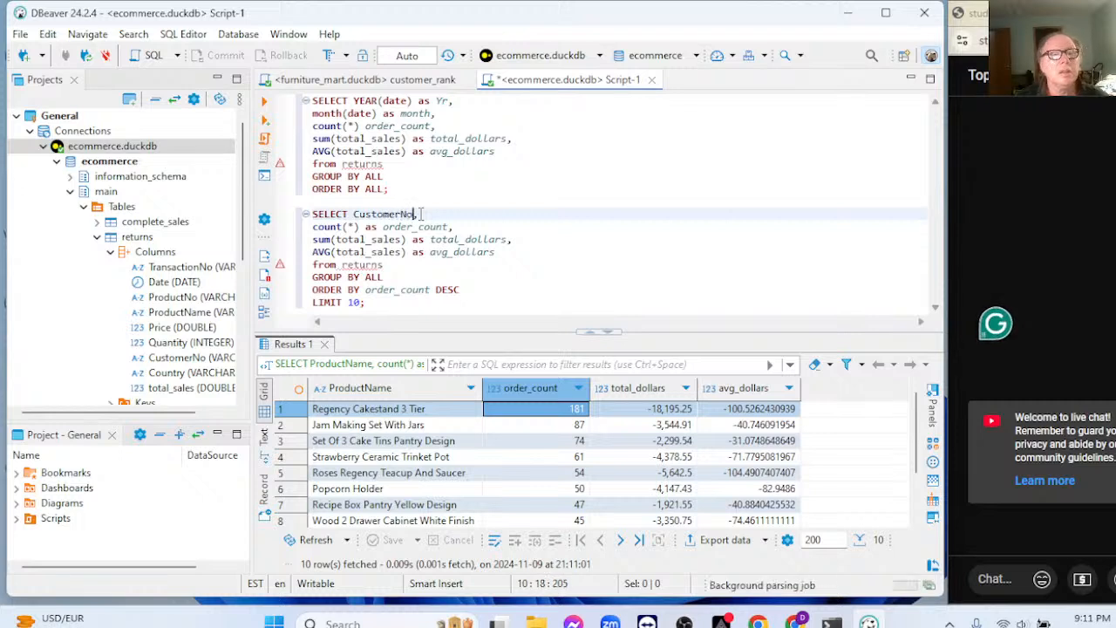
Step: Run only the customer query and review the order counts, totals and averages of the customers with the most returns
left_click(534, 239)
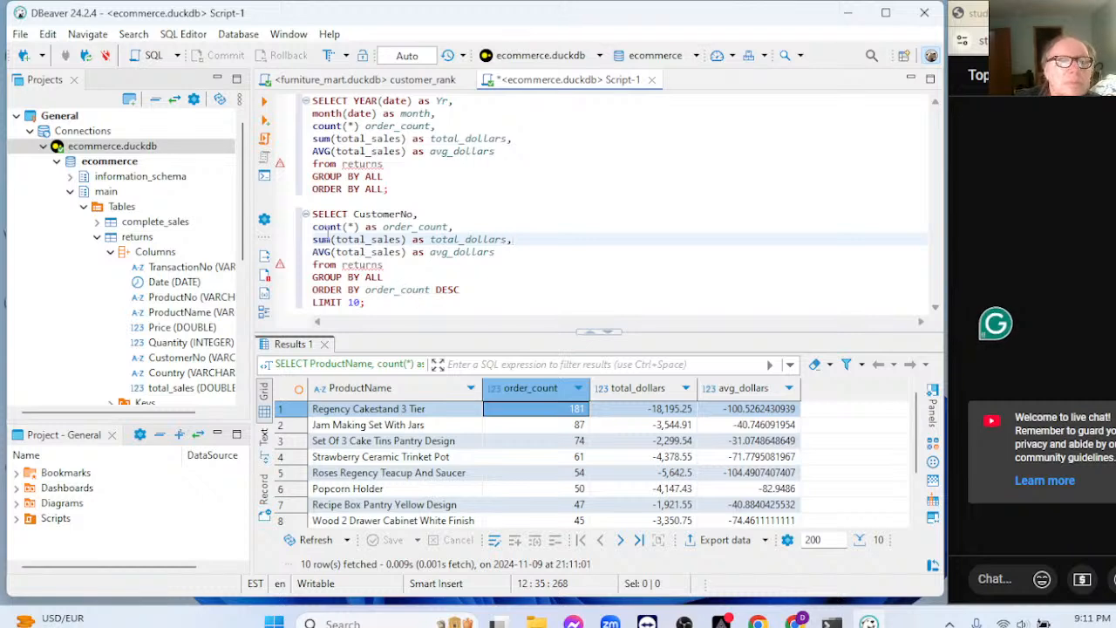
left_click_drag(314, 214, 362, 301)
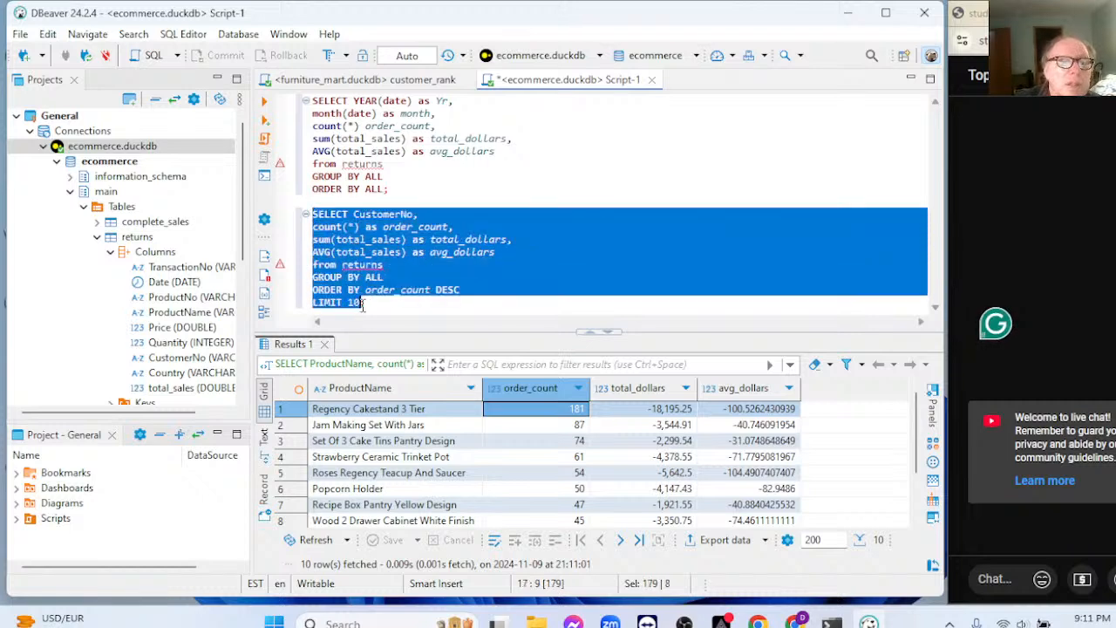
left_click(265, 101)
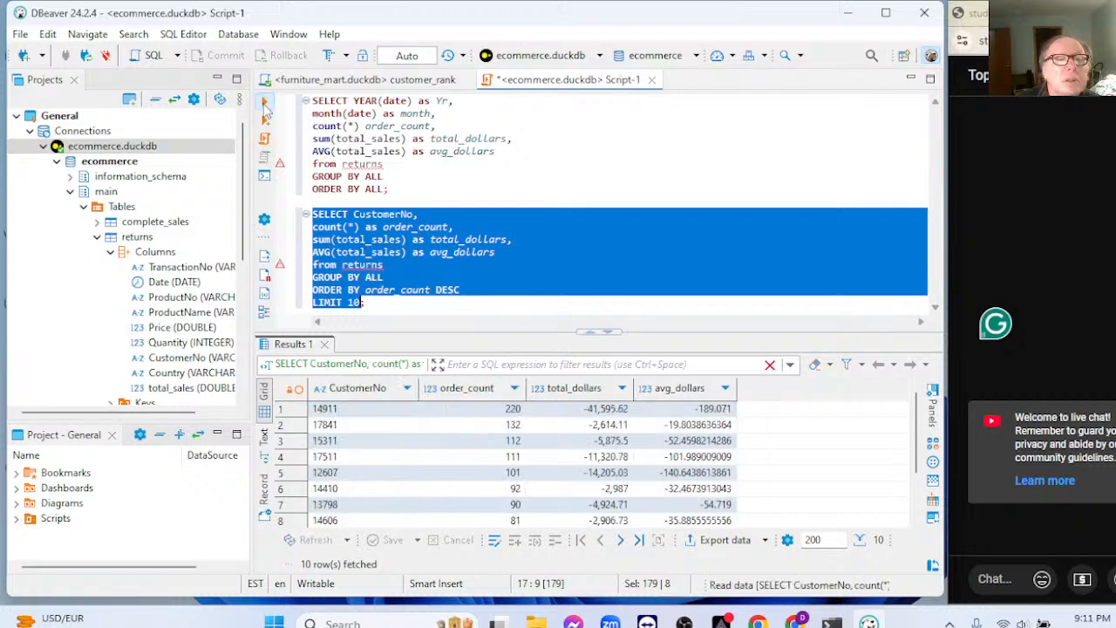
left_click(365, 421)
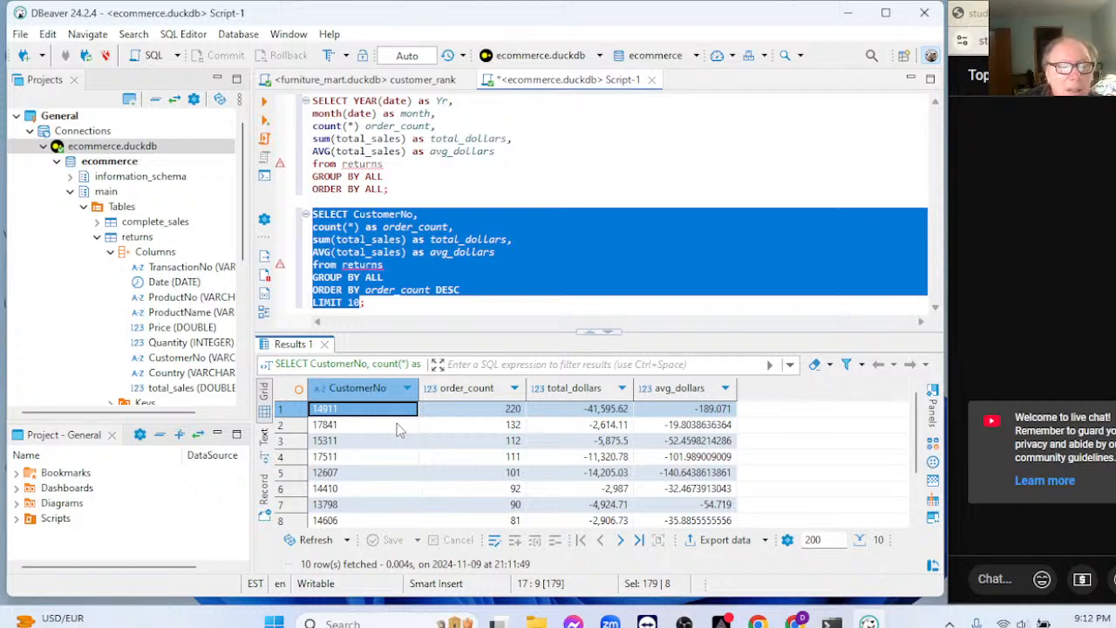
Step: Add ProductName after CustomerNo in the customer query's SELECT line and try to run only that query
left_click(431, 216)
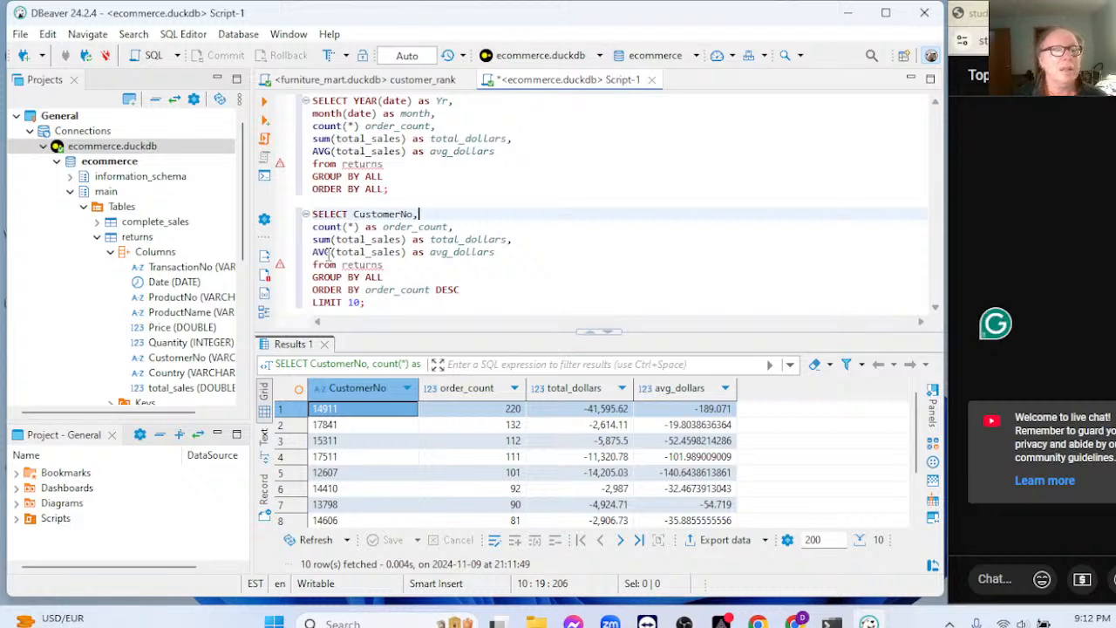
type("P")
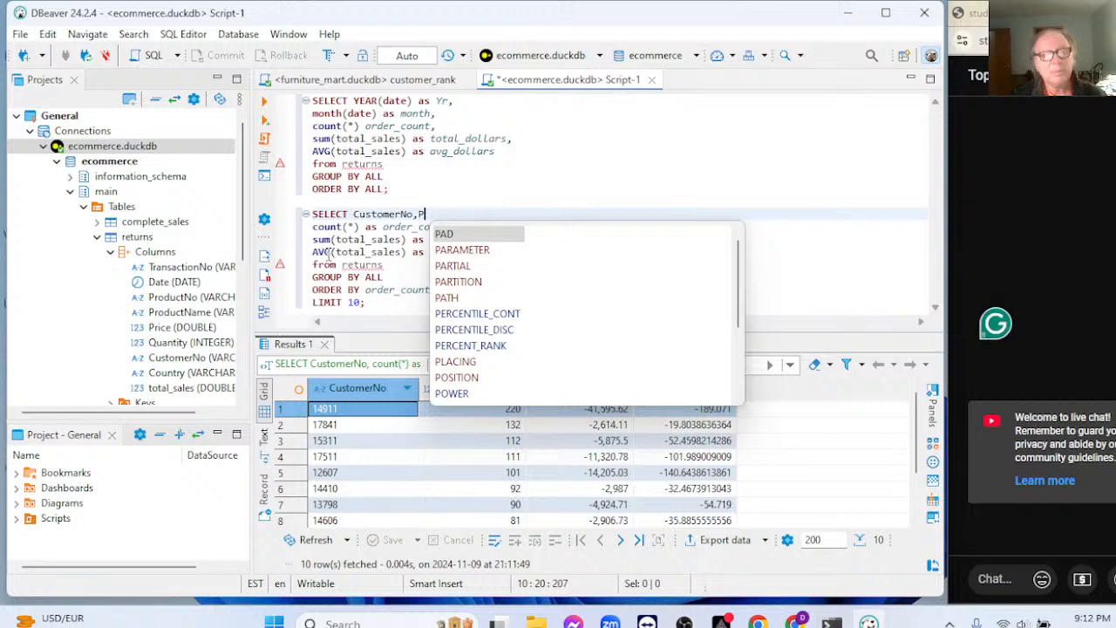
type("roduct")
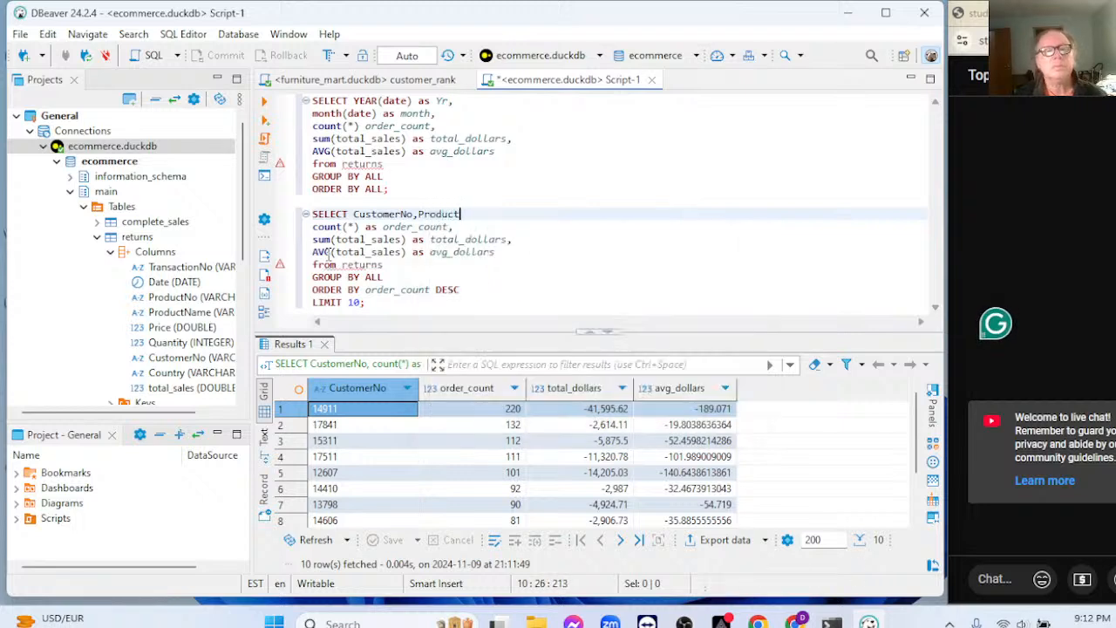
type("Name")
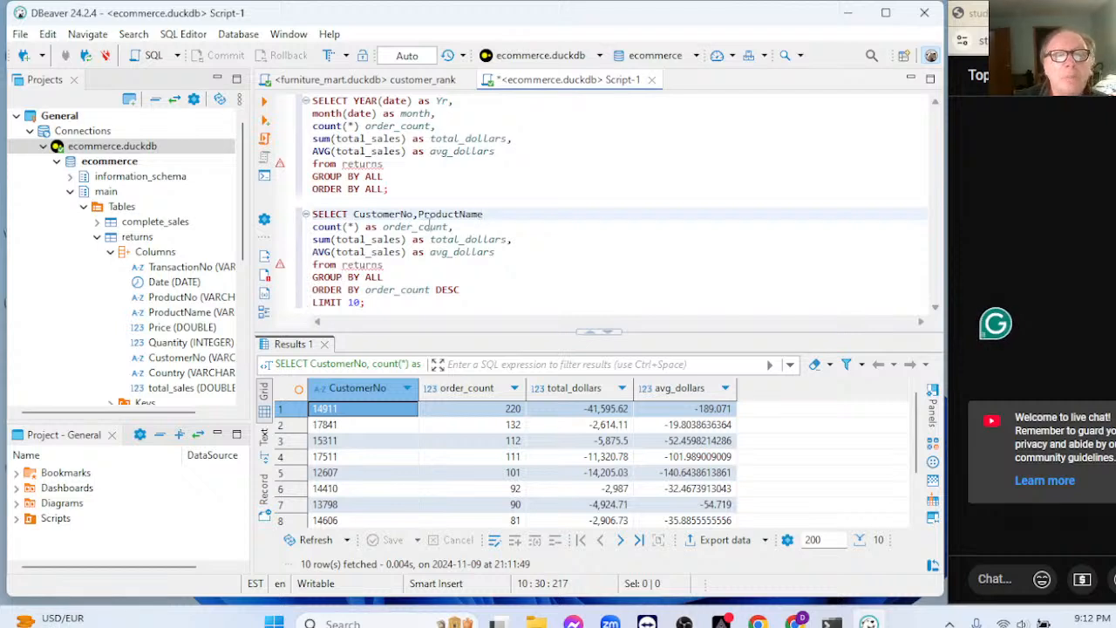
left_click_drag(313, 214, 389, 305)
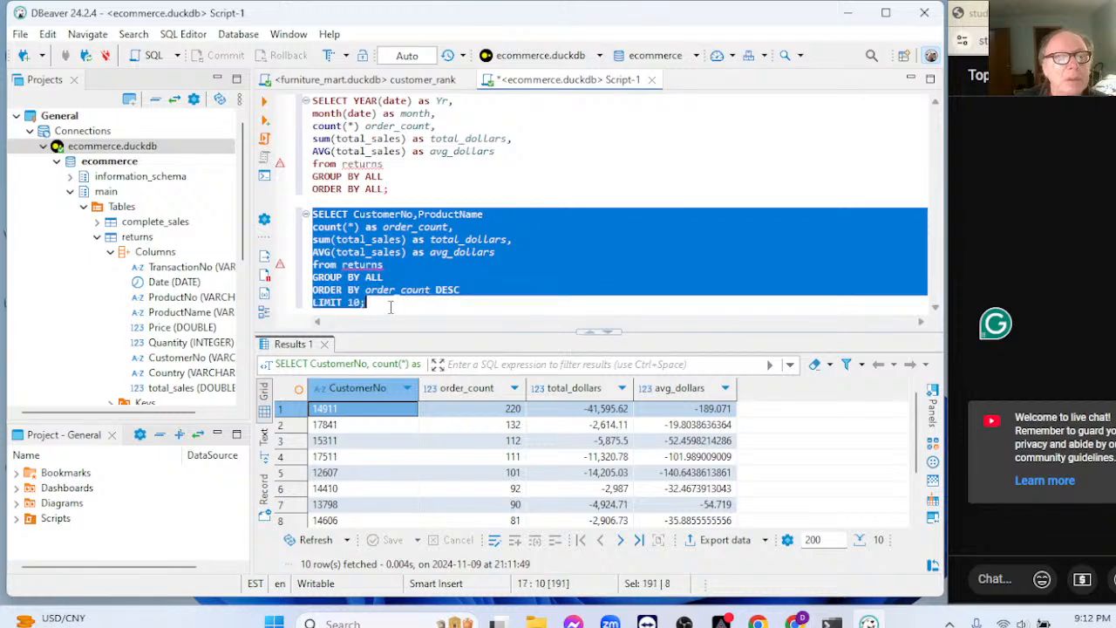
left_click(266, 102)
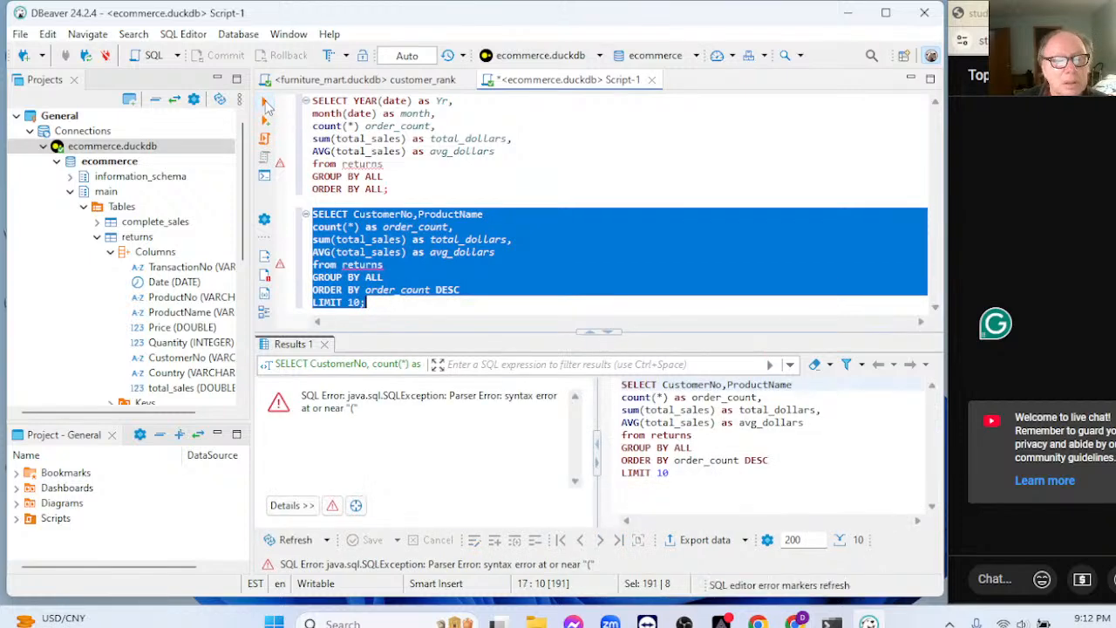
Step: Add the missing comma after ProductName in the SELECT line and run only the customer query again
left_click(499, 215)
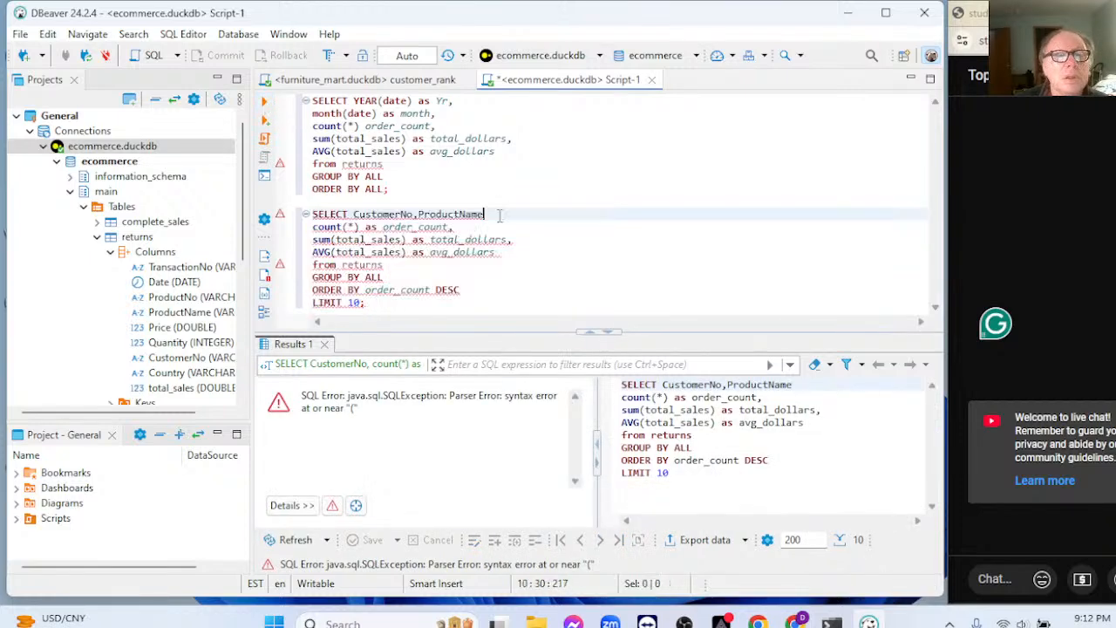
type(",")
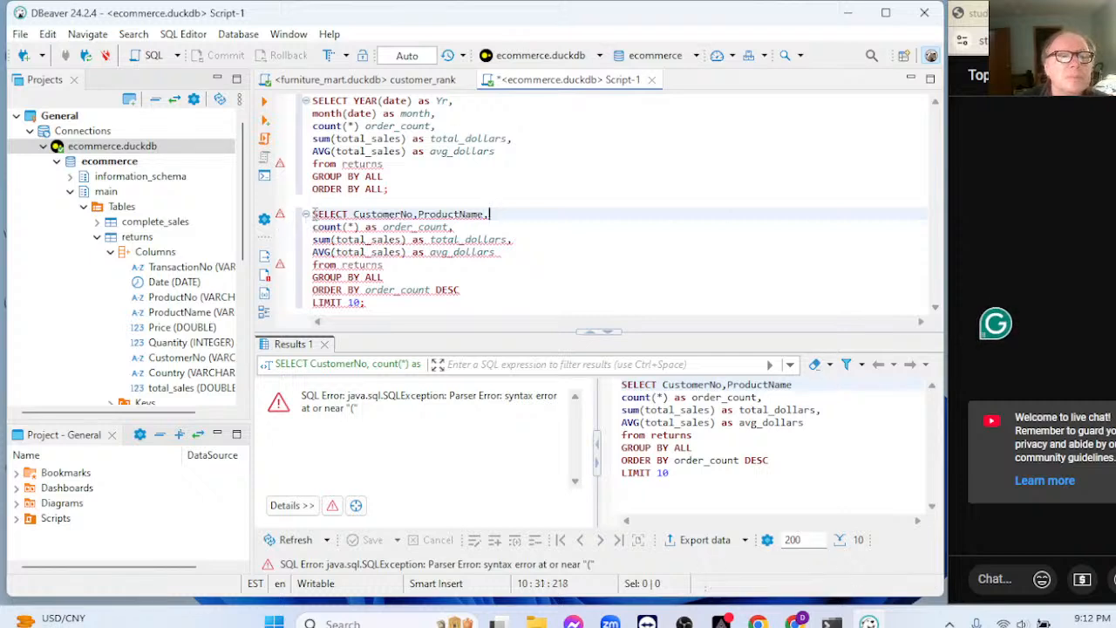
left_click_drag(312, 213, 369, 303)
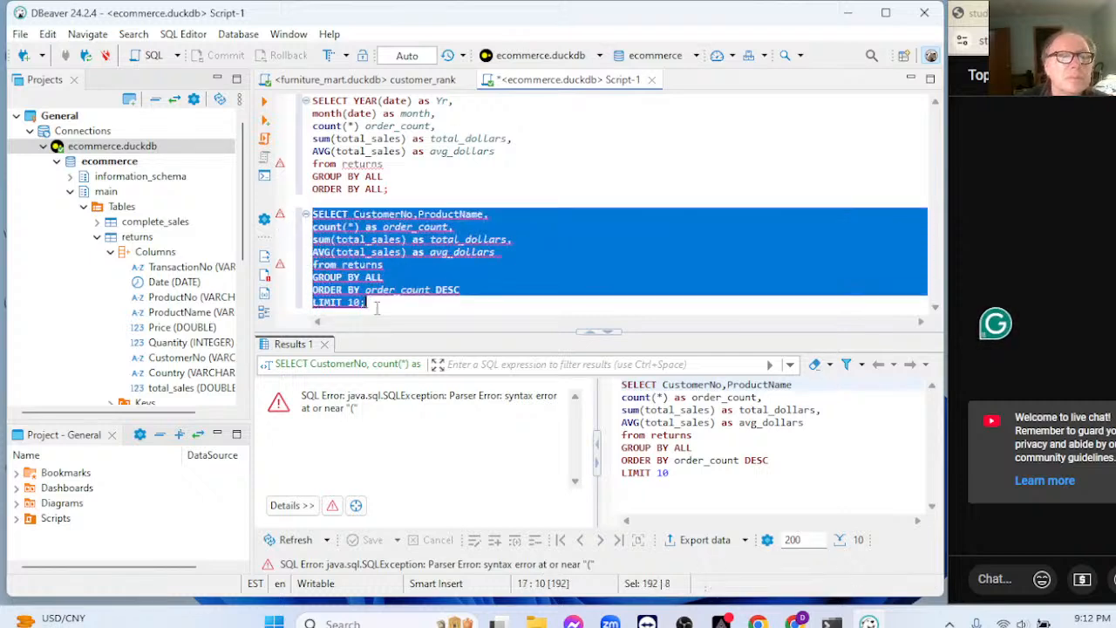
left_click(265, 102)
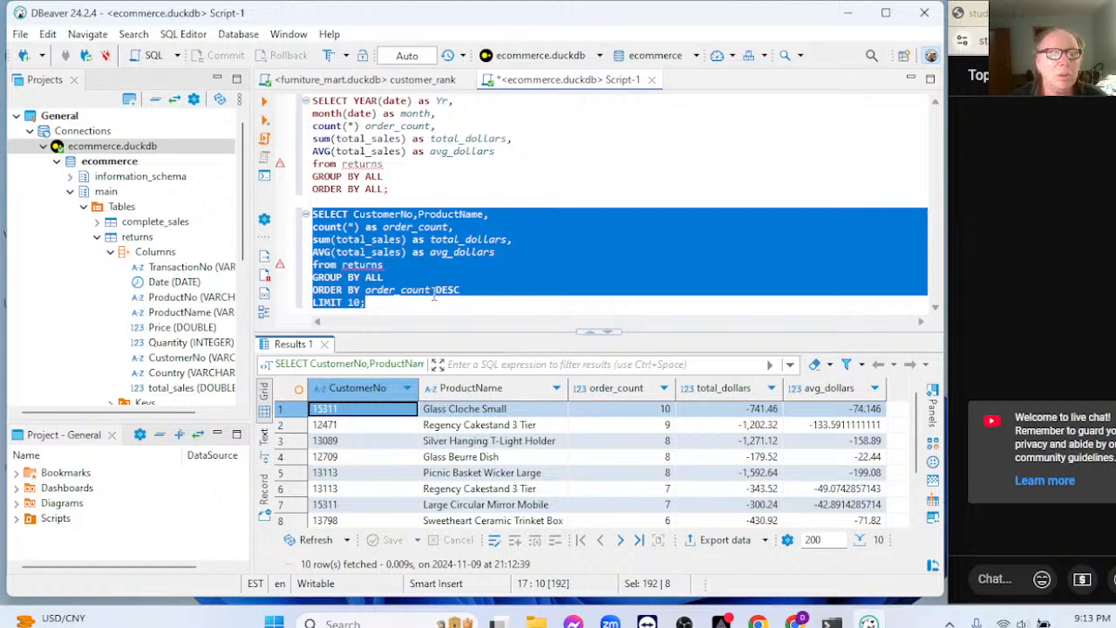
Step: Change the customer query's sort clause to ORDER BY CustomerNo
left_click(463, 293)
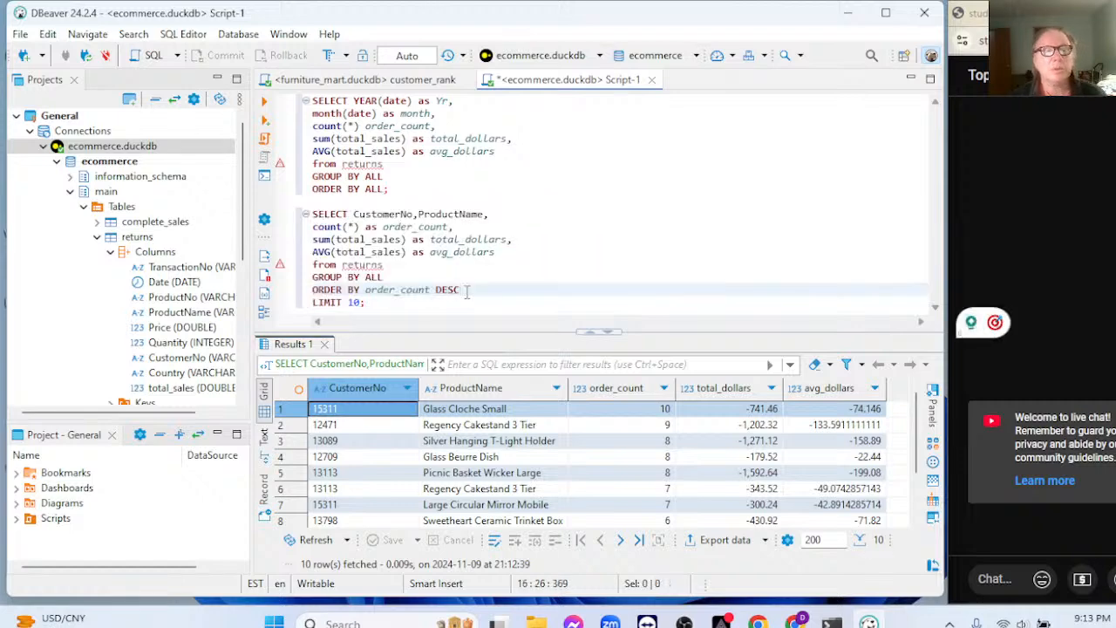
key("BackSpace")
key("BackSpace")
key("BackSpace")
key("BackSpace")
key("BackSpace")
key("BackSpace")
key("BackSpace")
key("BackSpace")
key("BackSpace")
key("BackSpace")
key("BackSpace")
key("BackSpace")
key("BackSpace")
key("BackSpace")
key("BackSpace")
key("BackSpace")
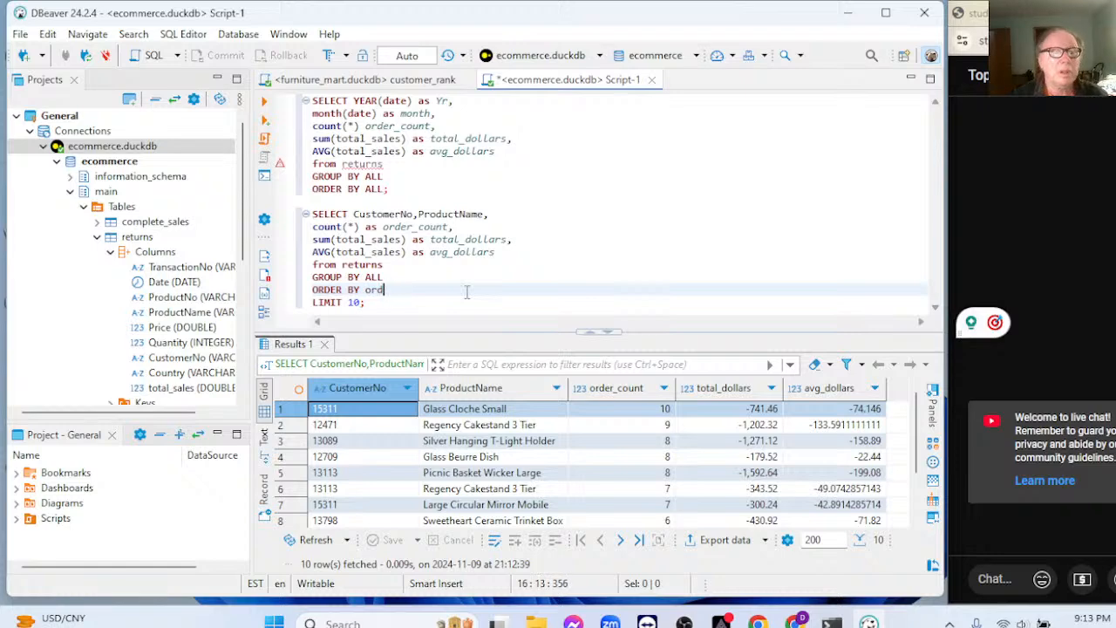
type("Cust")
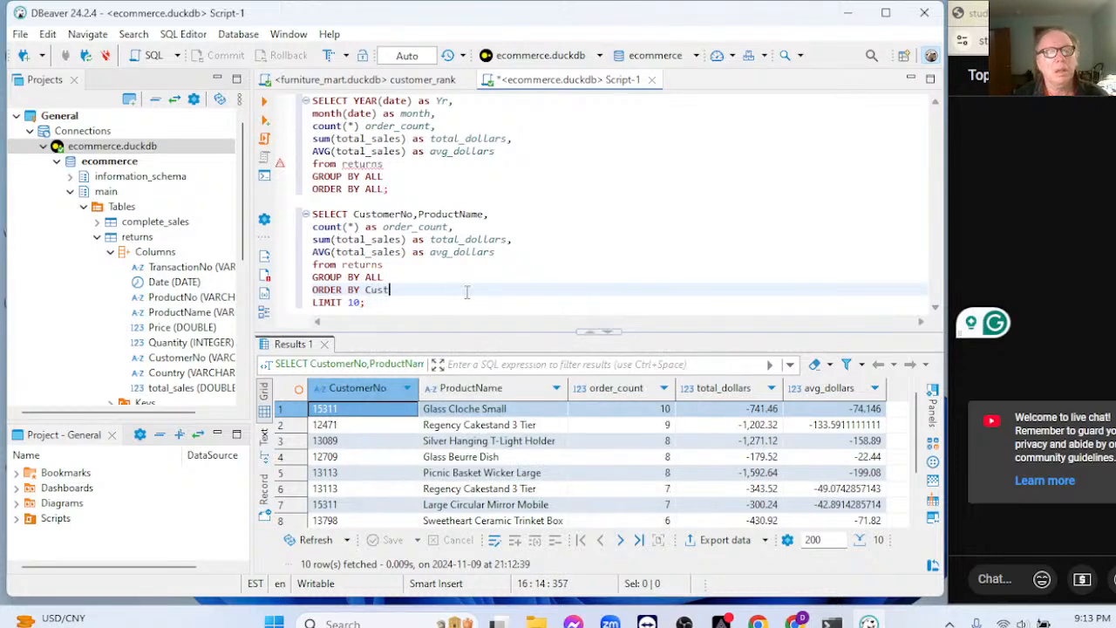
type("omerNo")
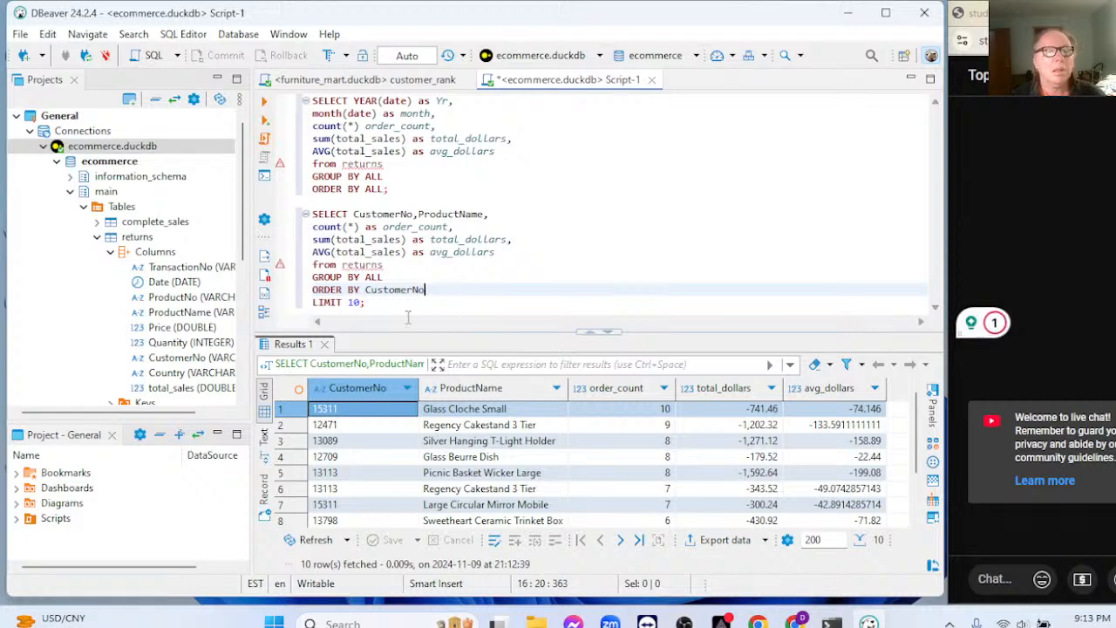
Step: Run only the customer query and review the returned products, counts and dollar amounts per customer down to the tenth row
left_click_drag(313, 214, 366, 303)
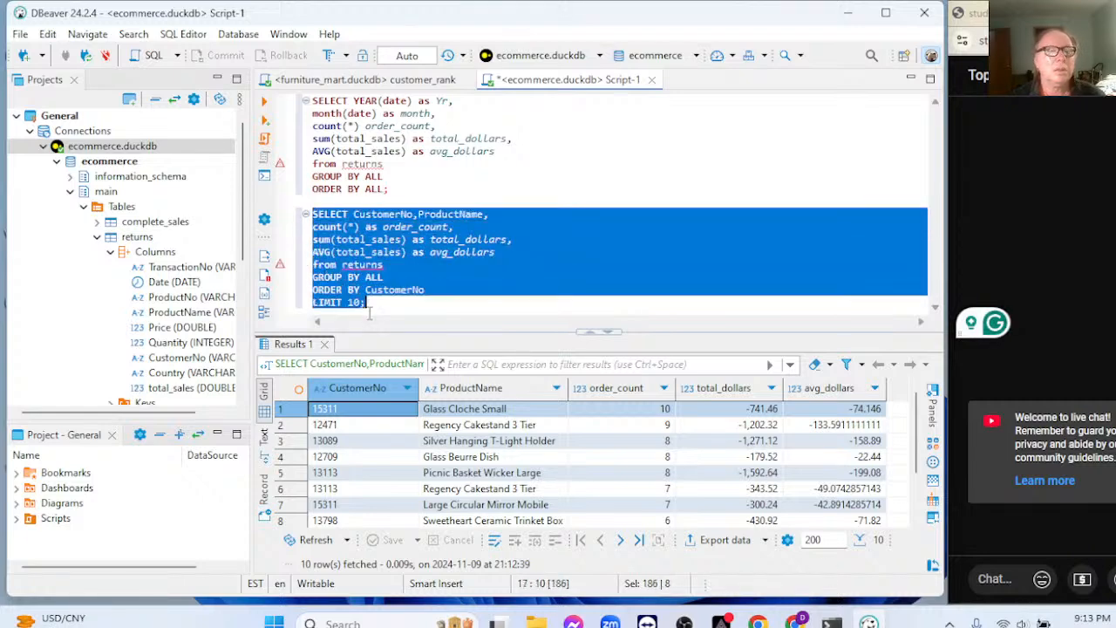
left_click(266, 103)
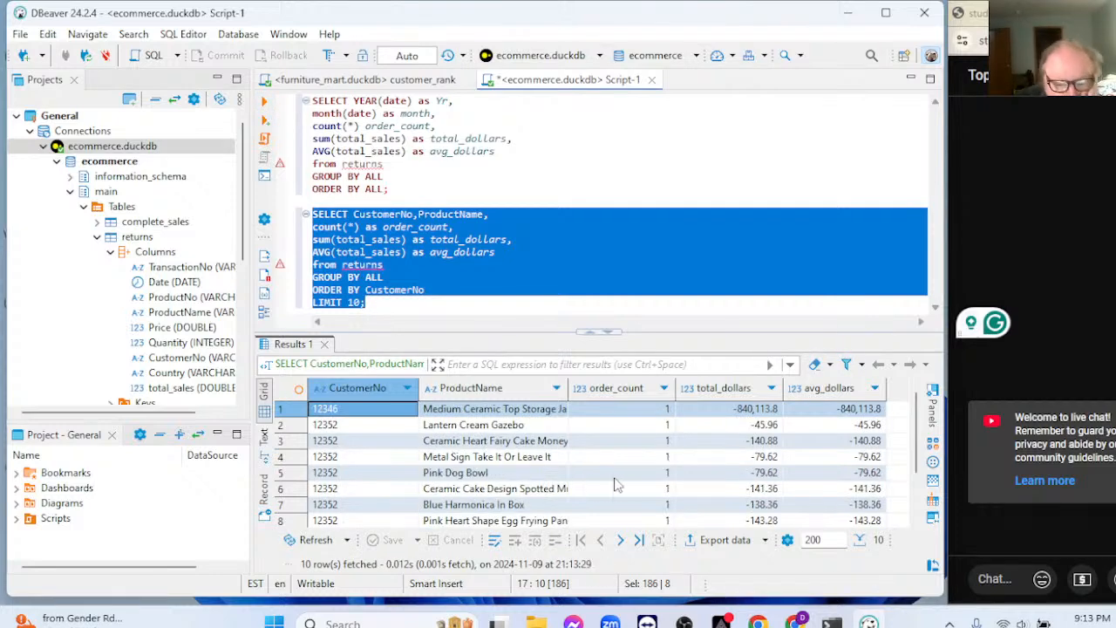
scroll(645, 434, "down", 1)
scroll(645, 433, "down", 1)
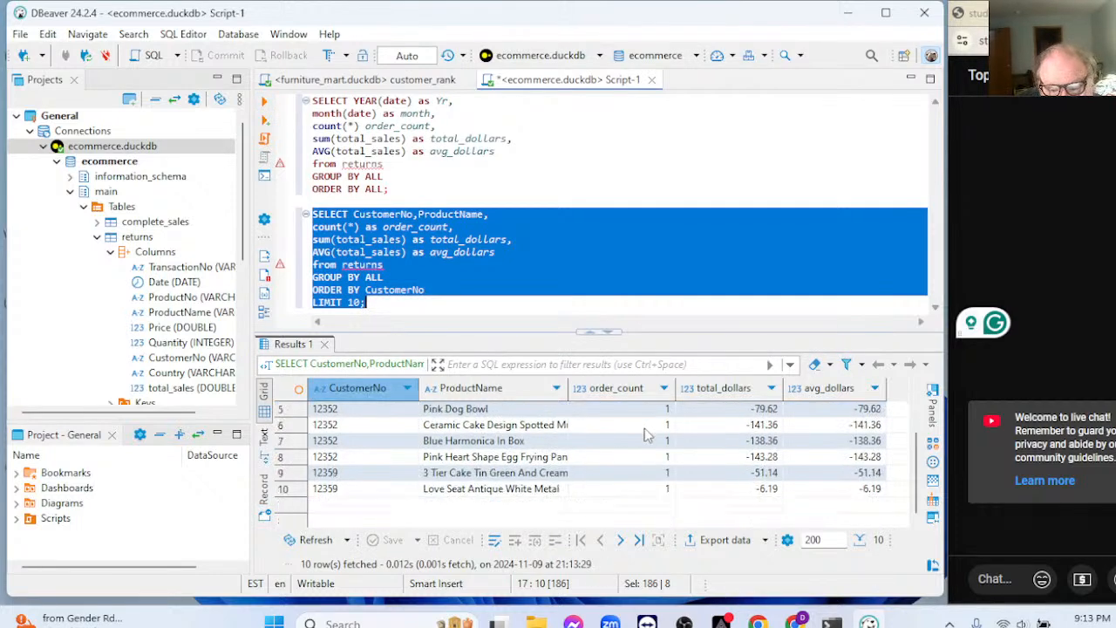
scroll(645, 433, "up", 2)
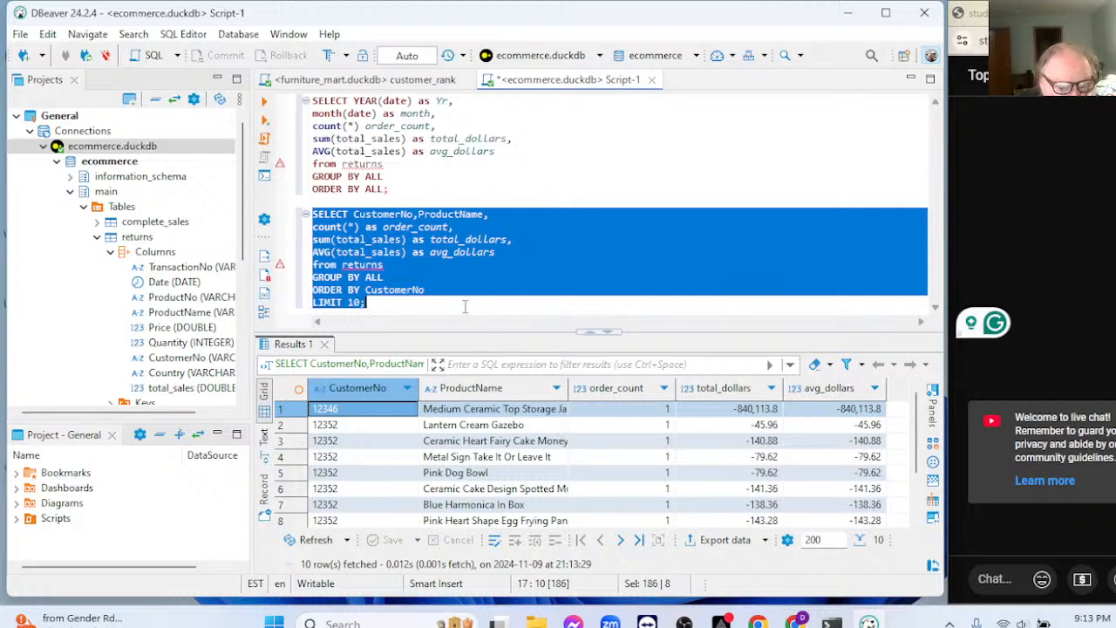
scroll(870, 444, "down", 2)
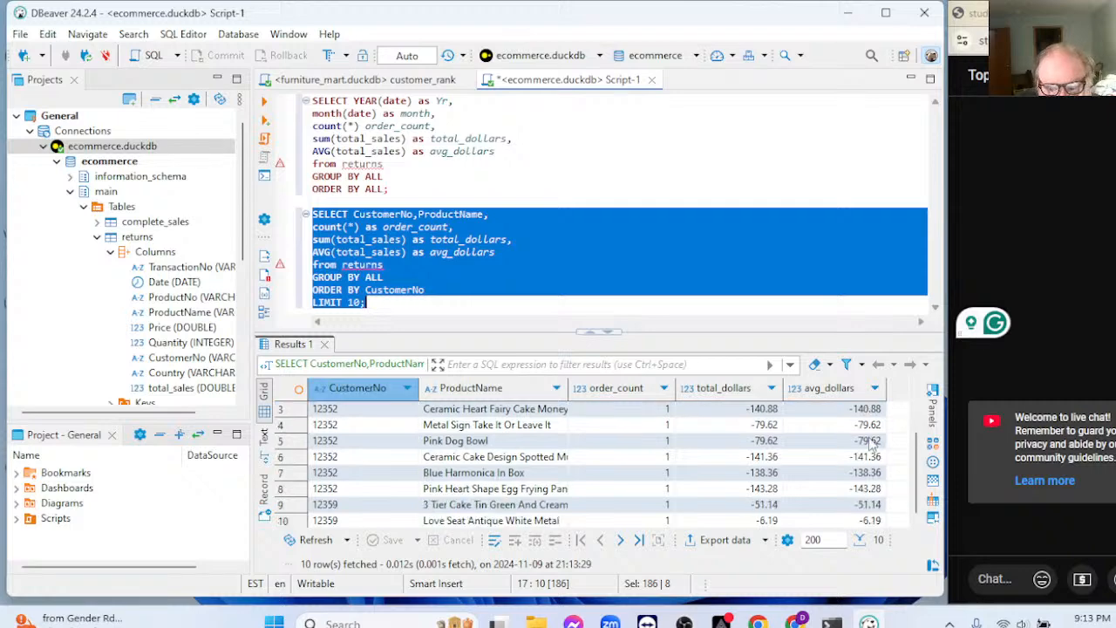
scroll(870, 444, "up", 2)
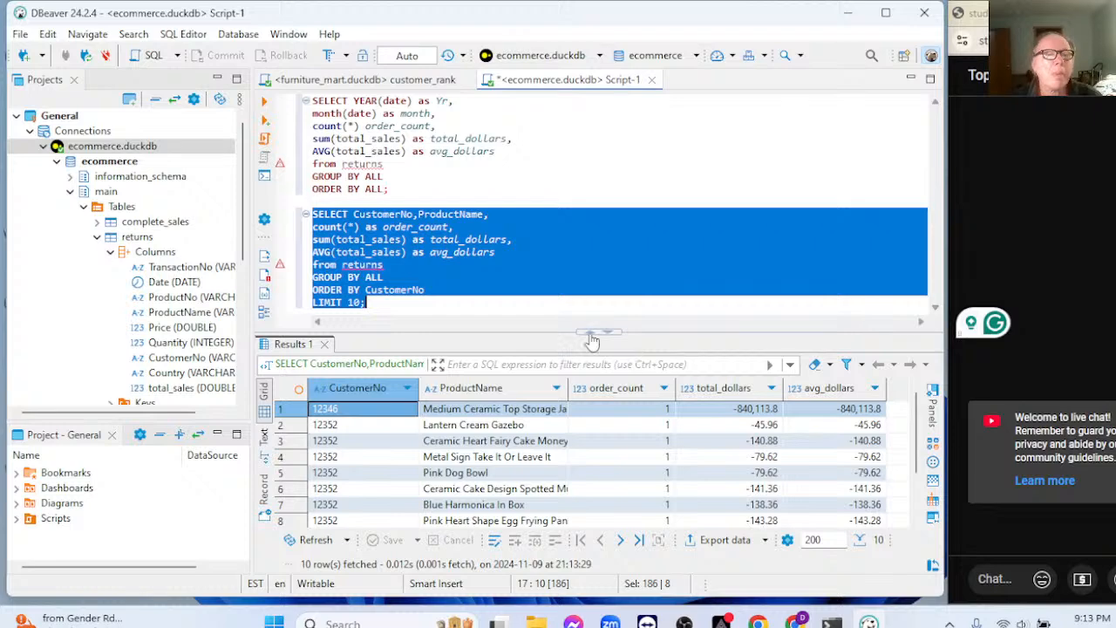
Step: Remove ProductName and both of its commas from the customer query's SELECT line, leaving only CustomerNo
left_click(494, 214)
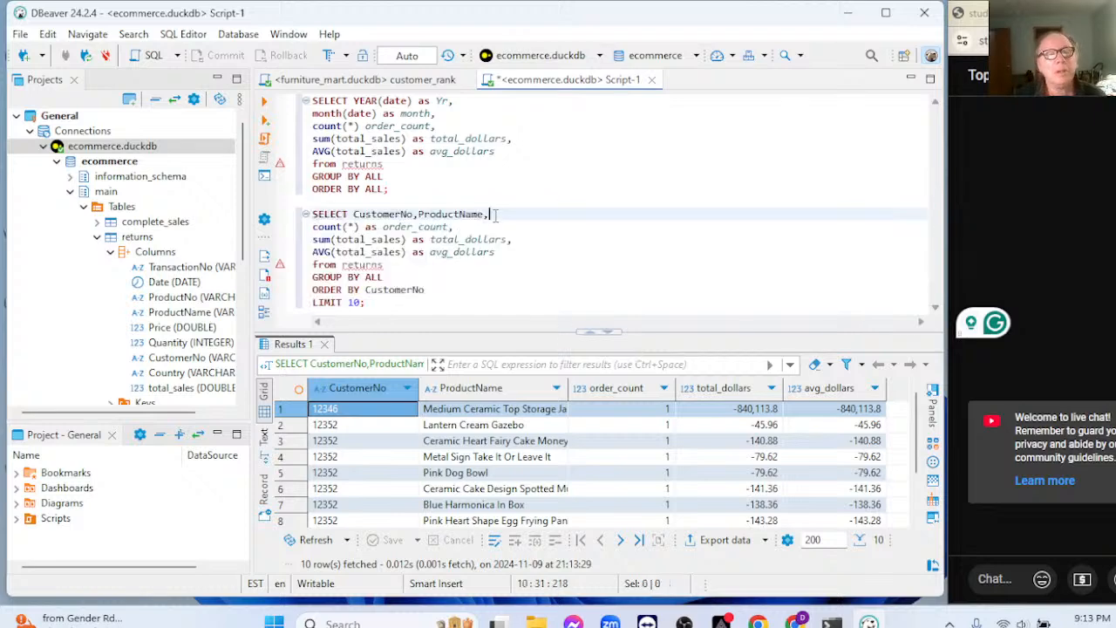
key("BackSpace")
key("BackSpace")
key("BackSpace")
key("BackSpace")
key("BackSpace")
key("BackSpace")
key("BackSpace")
key("BackSpace")
key("BackSpace")
key("BackSpace")
key("BackSpace")
key("BackSpace")
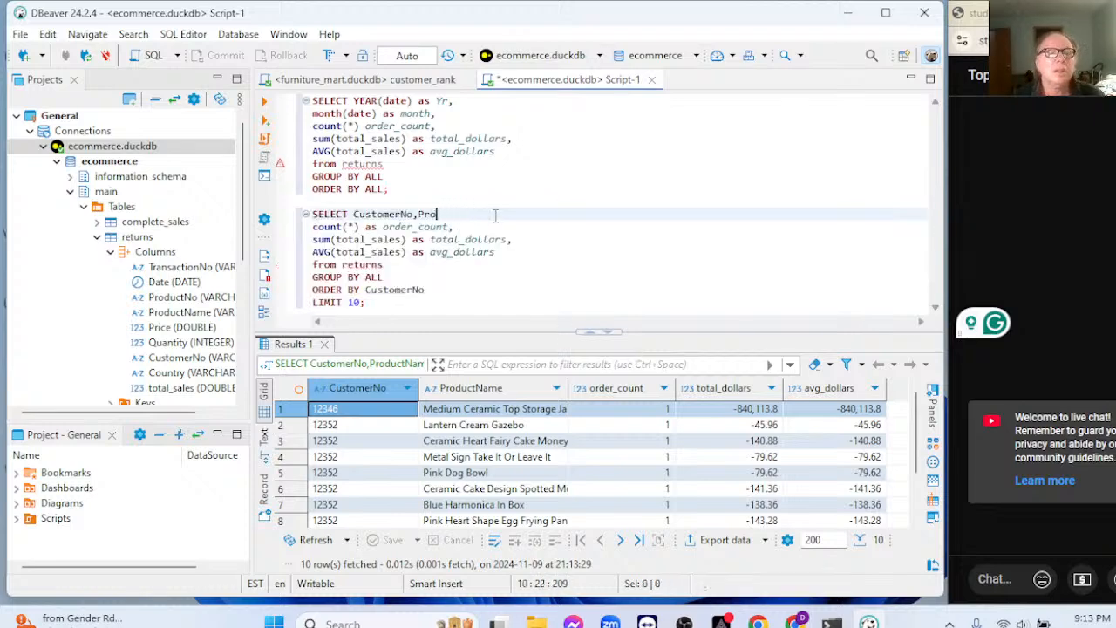
key("BackSpace")
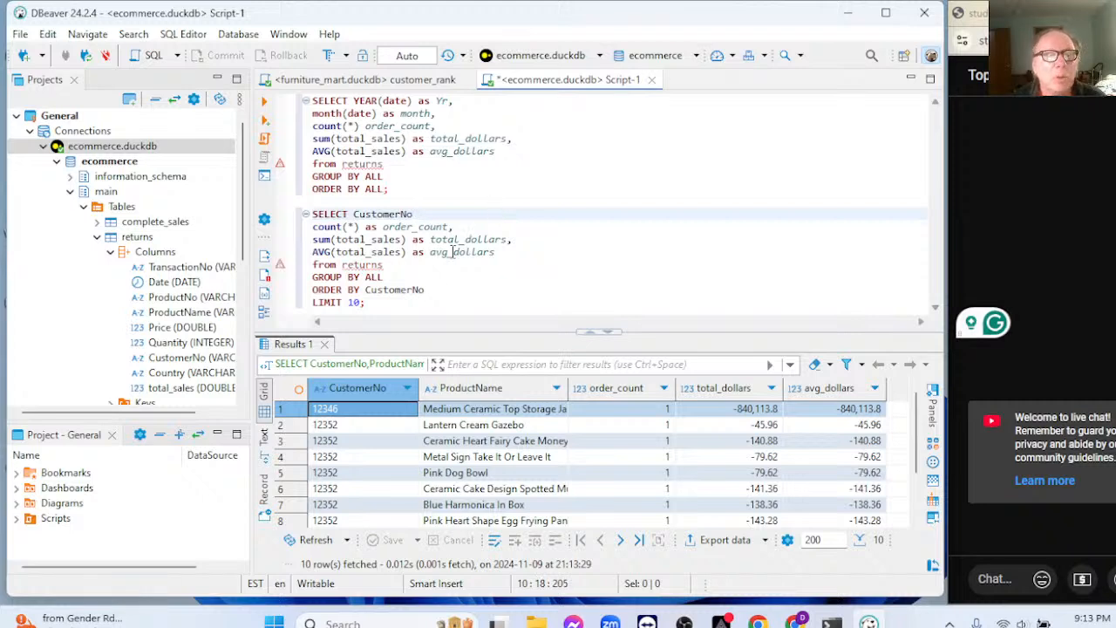
Step: Change the customer query's sort clause to ORDER BY total_sales
left_click(456, 291)
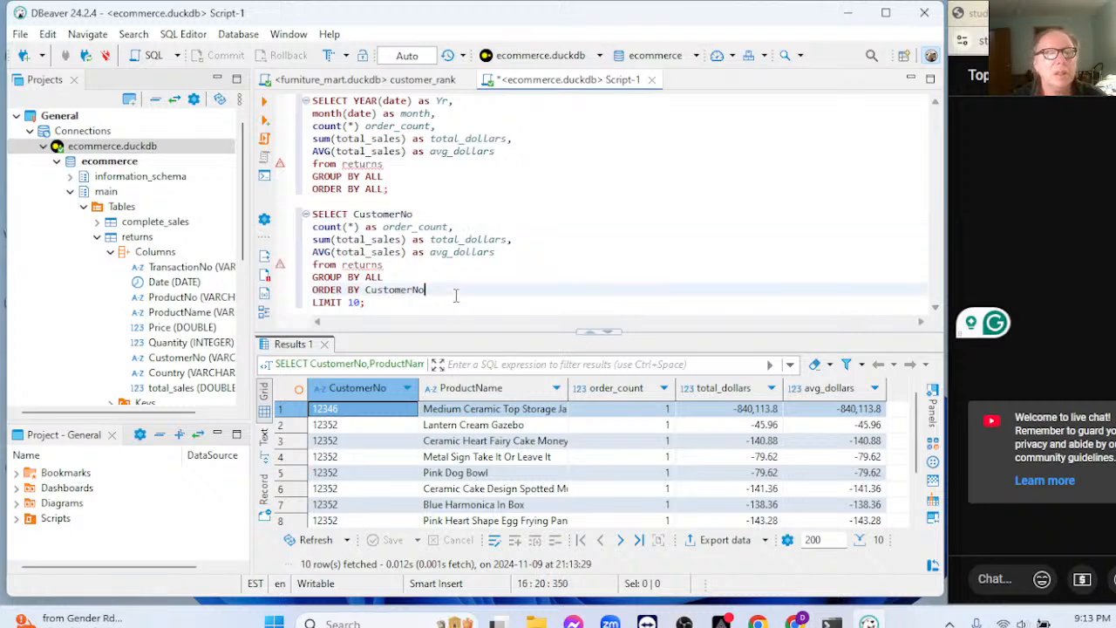
key("BackSpace")
key("BackSpace")
key("BackSpace")
key("BackSpace")
key("BackSpace")
key("BackSpace")
key("BackSpace")
key("BackSpace")
key("BackSpace")
key("BackSpace")
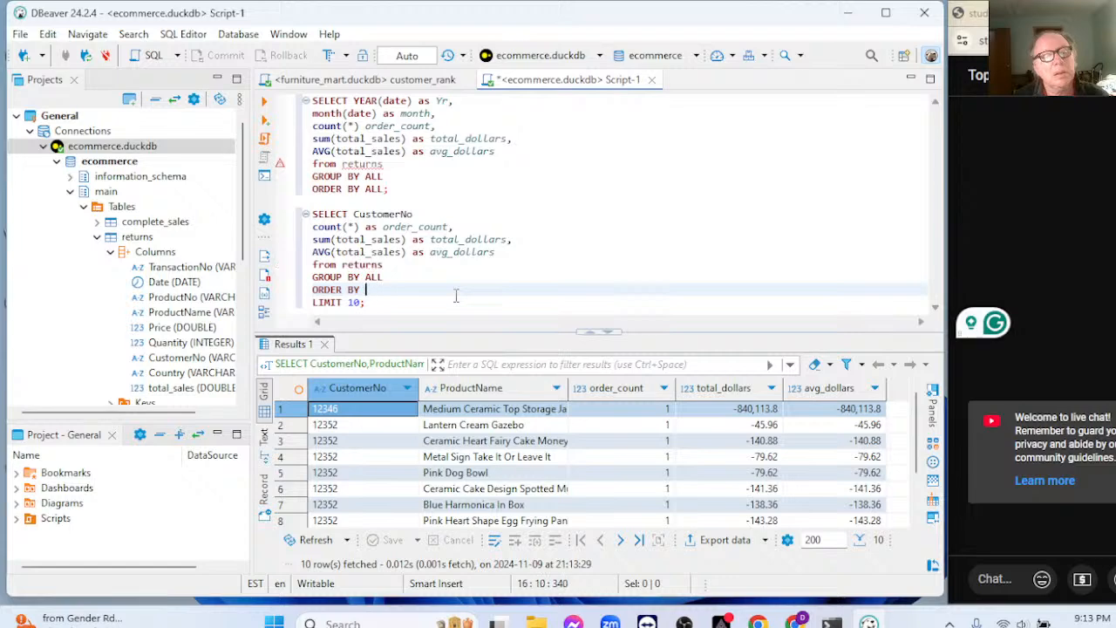
type("total_d")
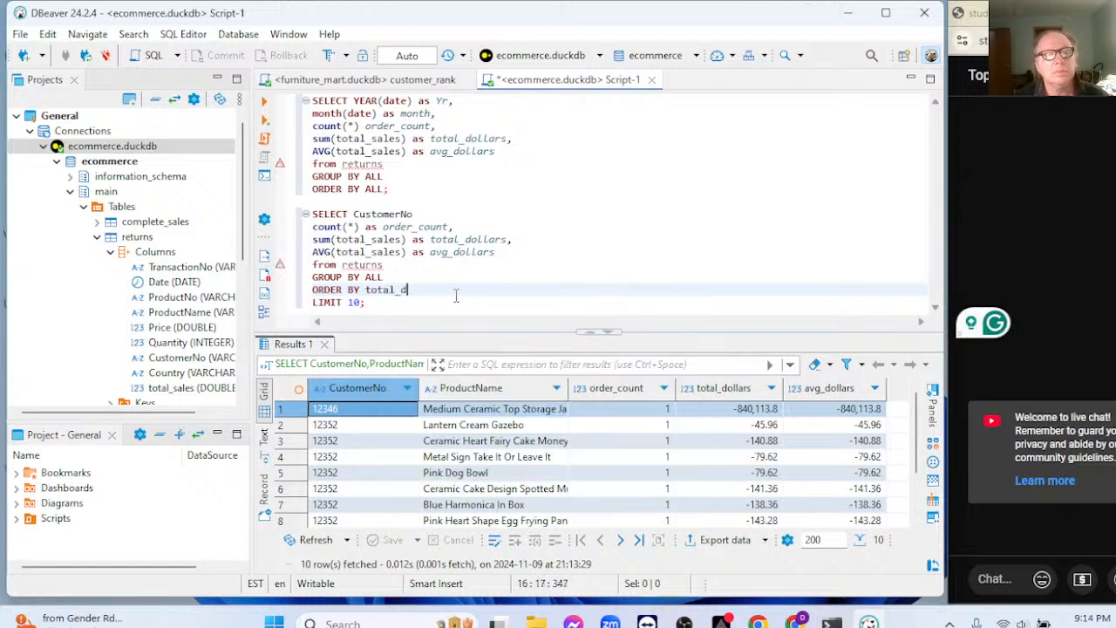
key("BackSpace")
type("sales")
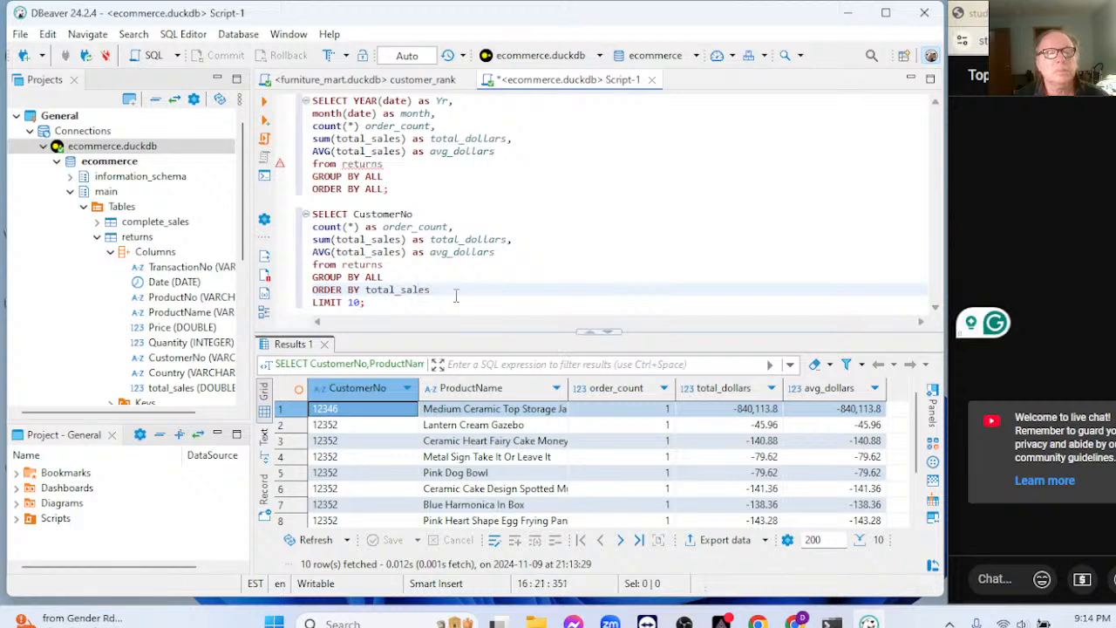
Step: Change the customer query's sort clause to ORDER BY order_count desc
key("BackSpace")
key("BackSpace")
key("BackSpace")
key("BackSpace")
key("BackSpace")
key("BackSpace")
key("BackSpace")
key("BackSpace")
key("BackSpace")
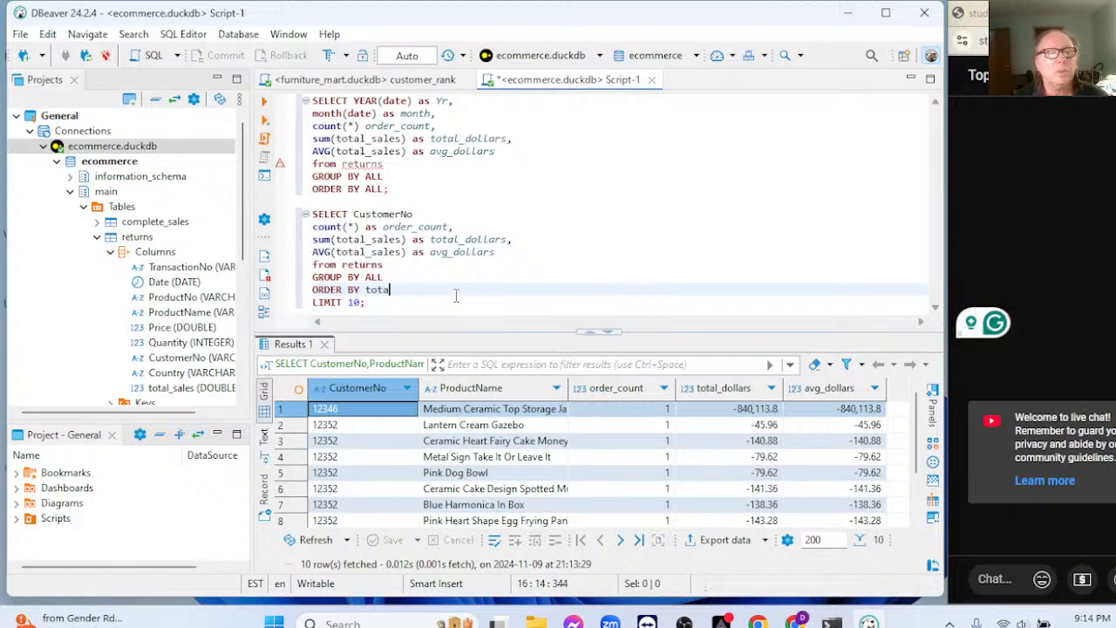
type("rder-")
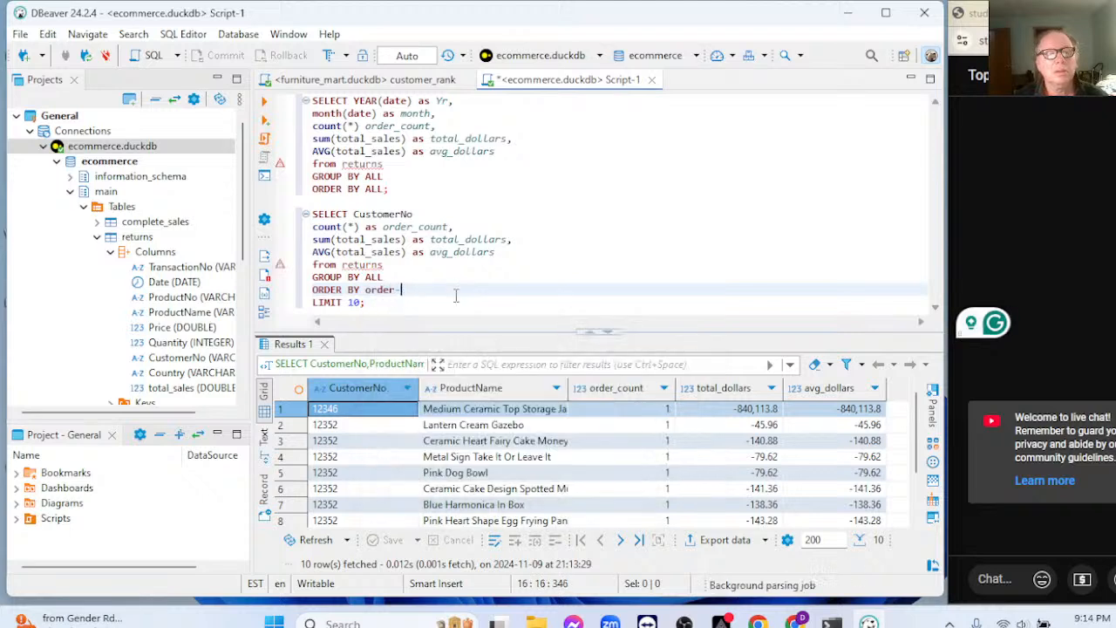
key("BackSpace")
type("_")
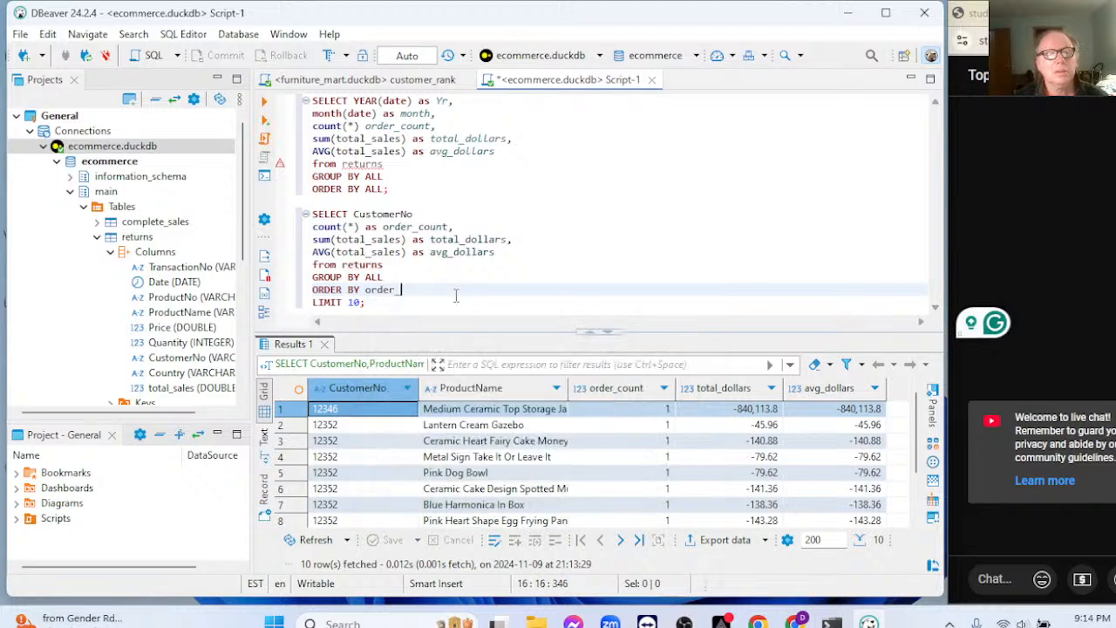
type("count")
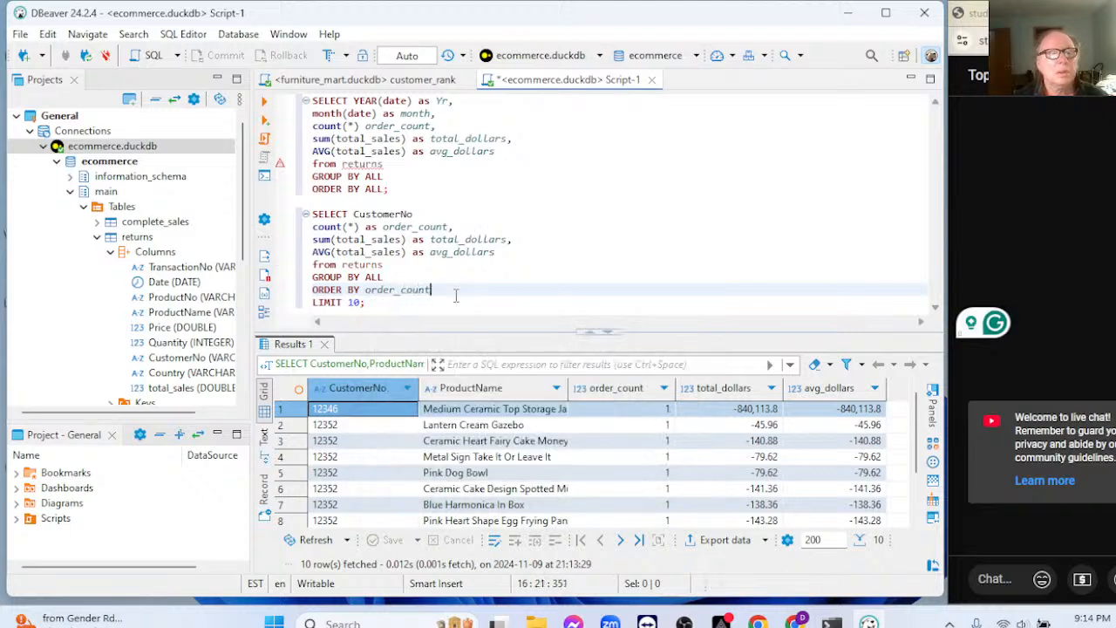
type(" des")
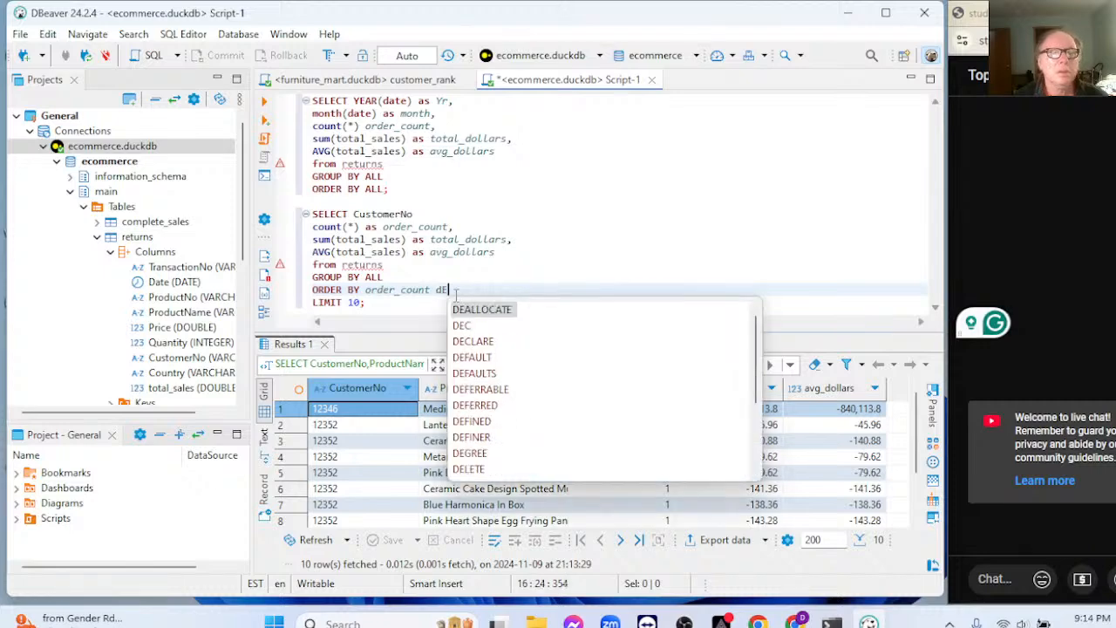
key("BackSpace")
key("BackSpace")
type("esc")
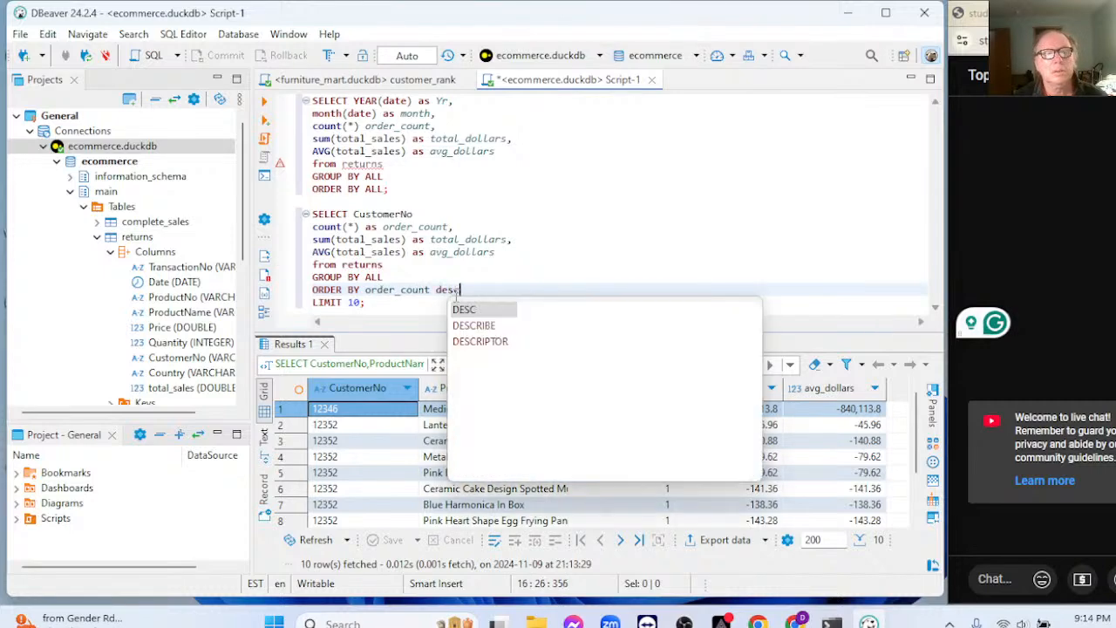
left_click(540, 259)
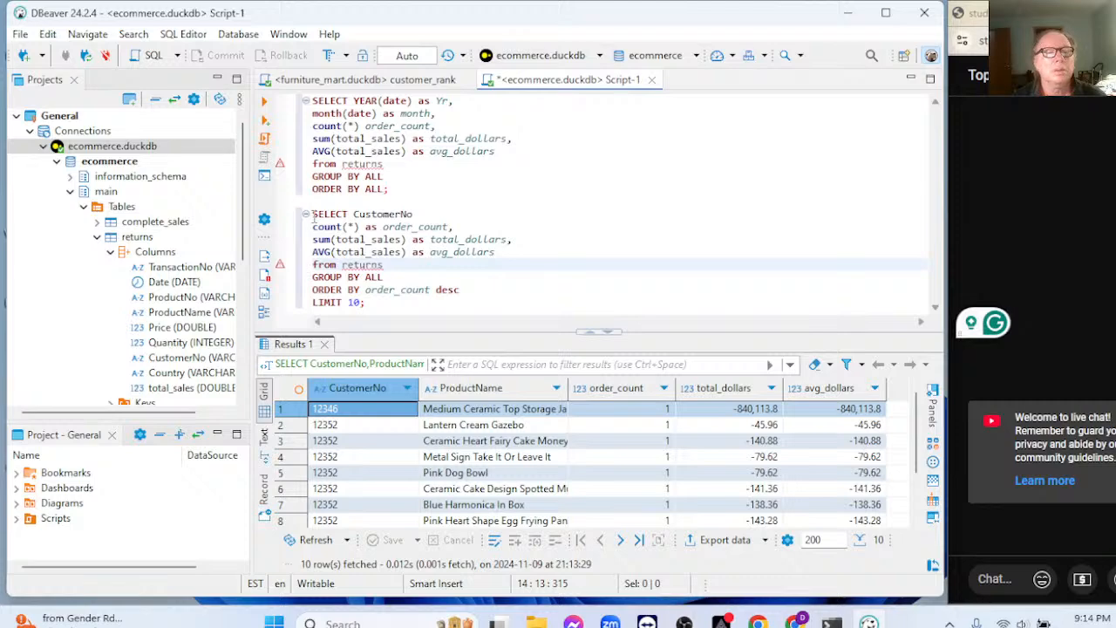
Step: Add the missing comma after CustomerNo in the customer query's SELECT line and run only that query
left_click_drag(312, 213, 375, 309)
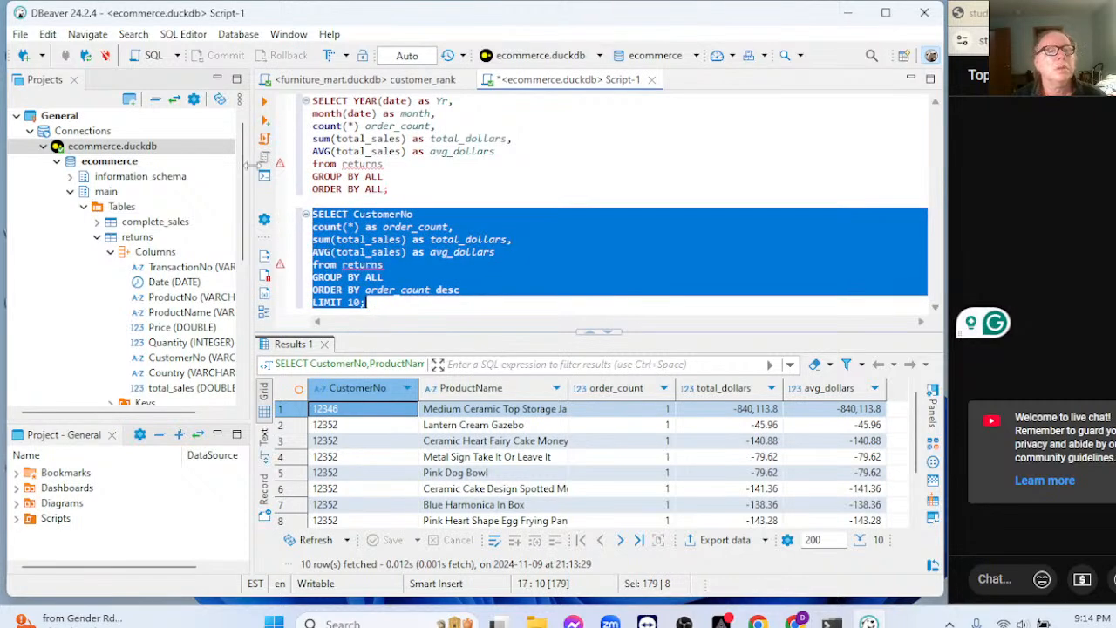
left_click(264, 102)
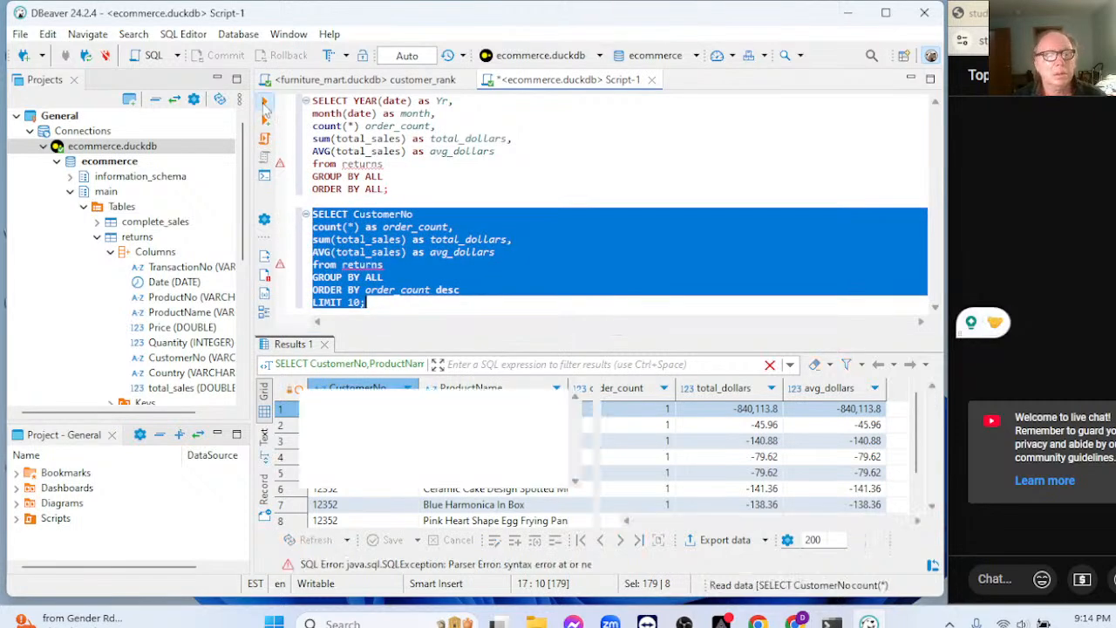
left_click(416, 213)
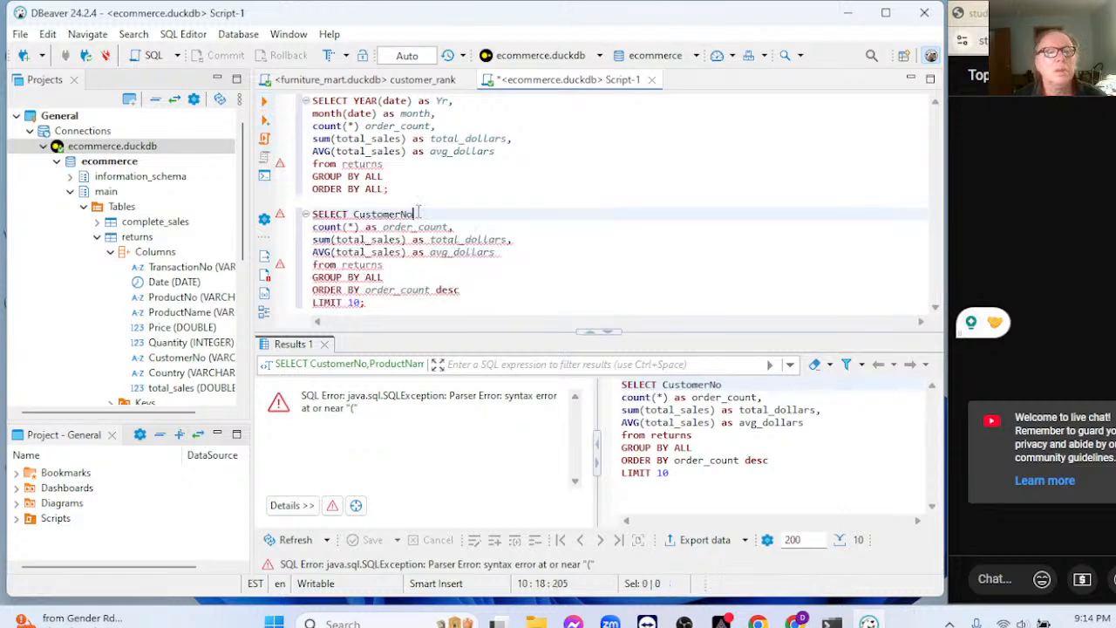
type(",")
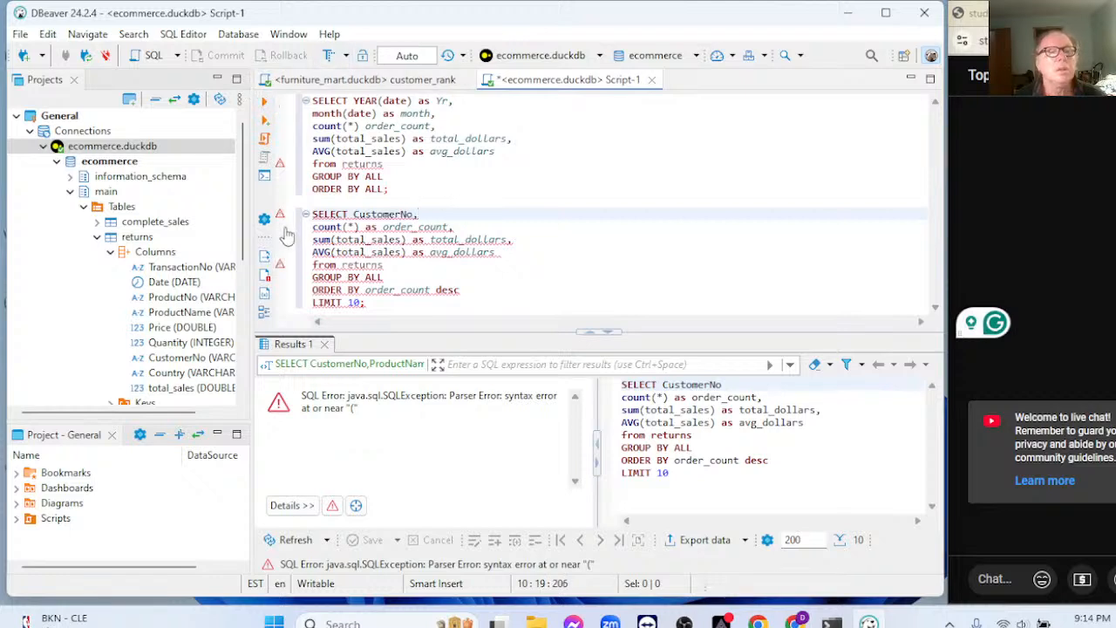
left_click_drag(312, 213, 375, 301)
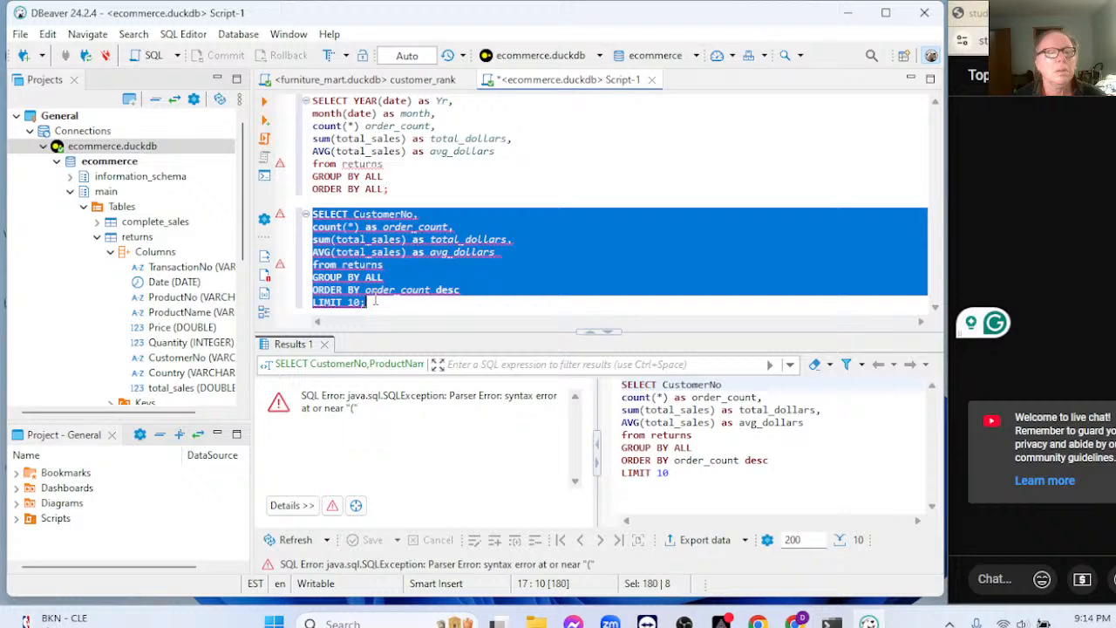
left_click(265, 102)
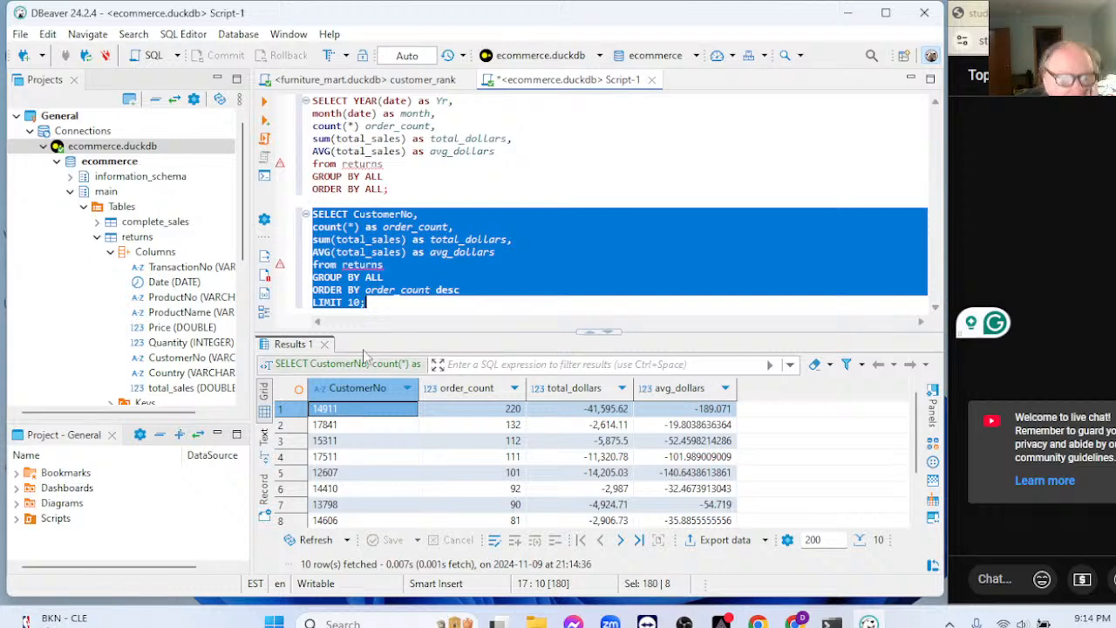
Step: Change the customer query's sort clause to ORDER BY total_sales desc and try to run only that query
left_click(430, 289)
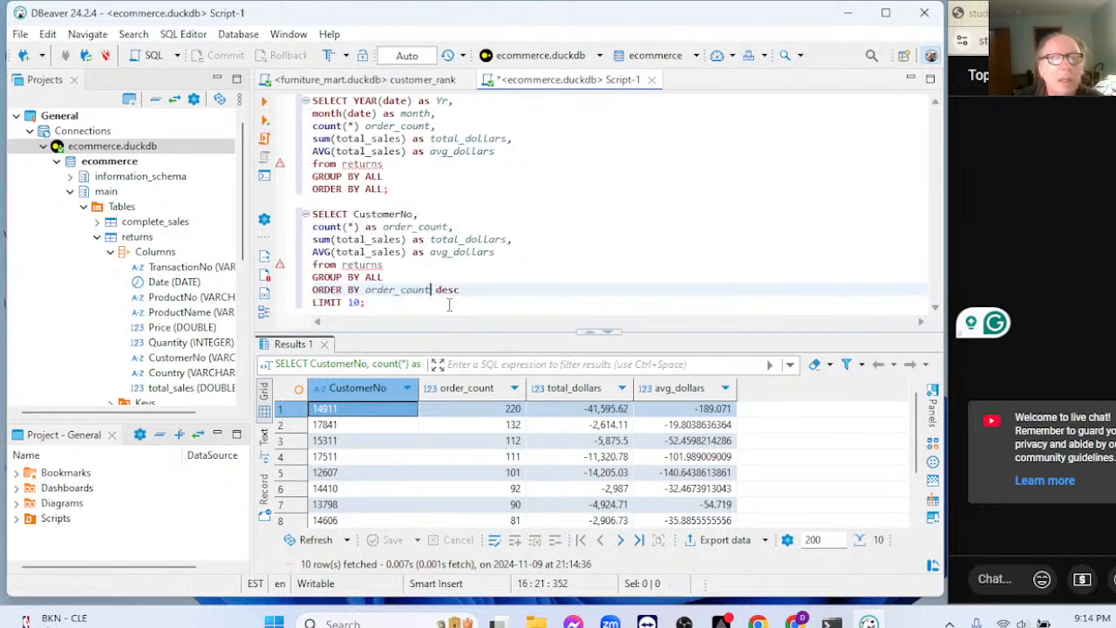
key("BackSpace")
key("BackSpace")
key("BackSpace")
key("BackSpace")
key("BackSpace")
key("BackSpace")
key("BackSpace")
key("BackSpace")
key("BackSpace")
key("BackSpace")
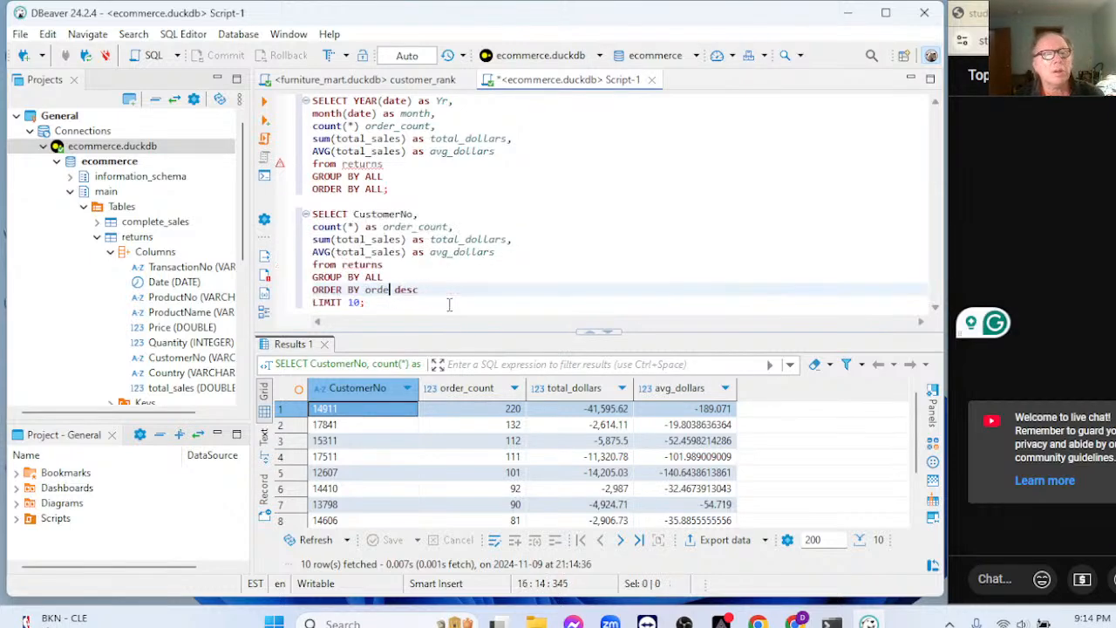
key("BackSpace")
type("total_sa")
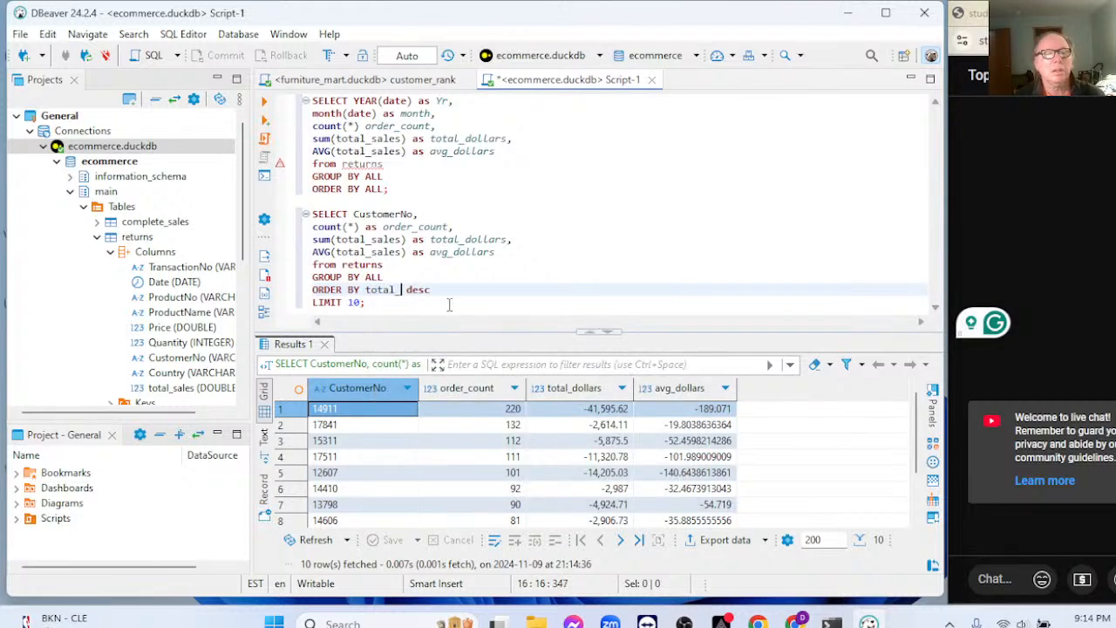
type("les")
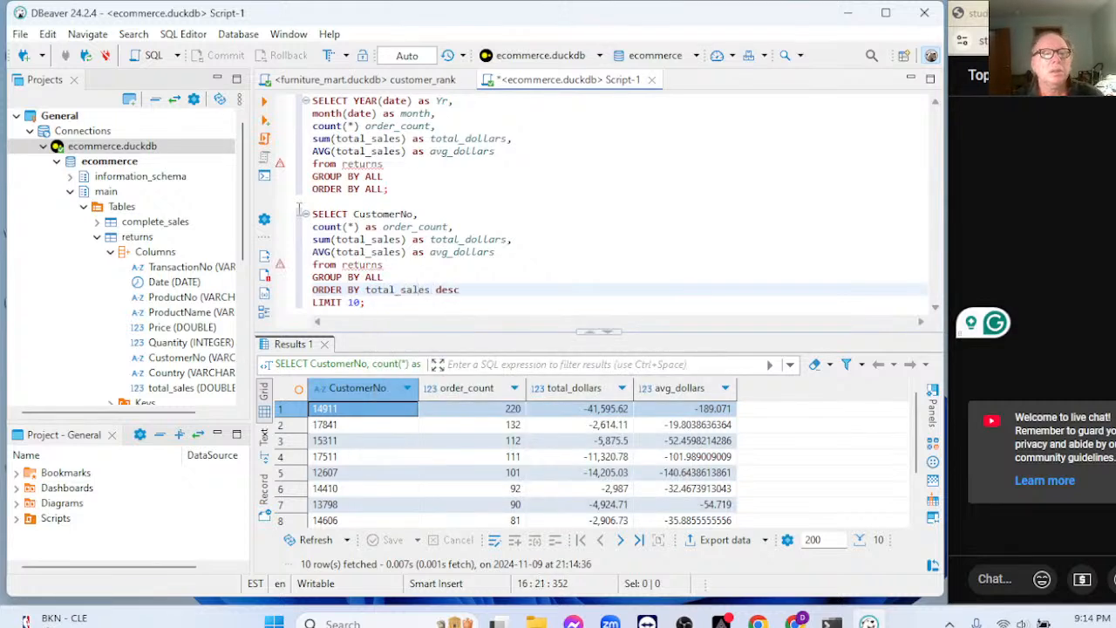
left_click_drag(317, 213, 371, 302)
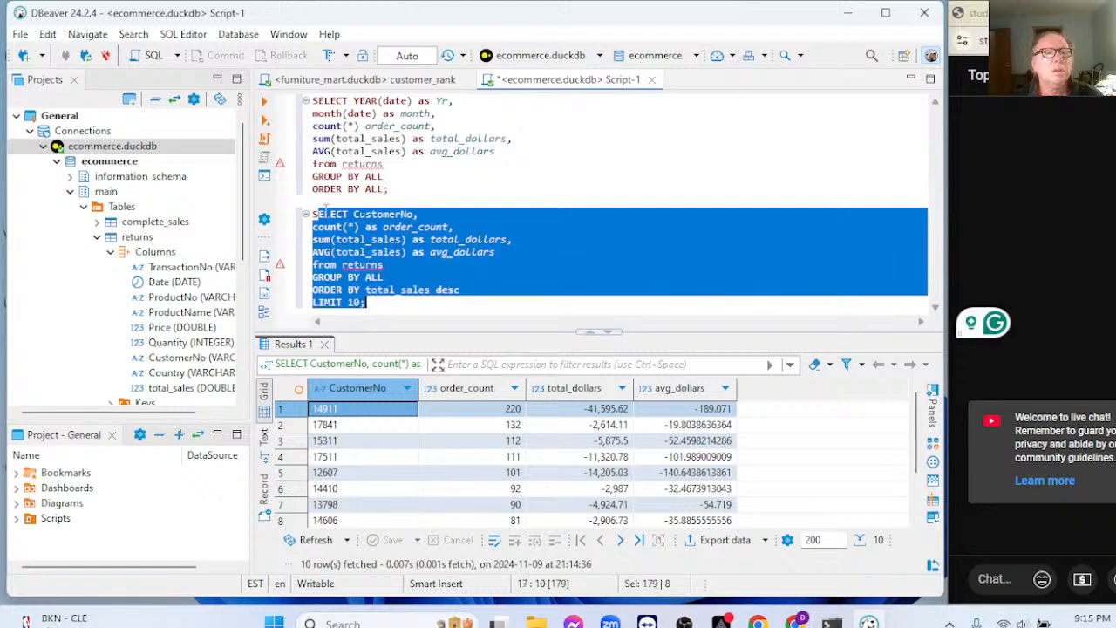
left_click_drag(312, 214, 366, 302)
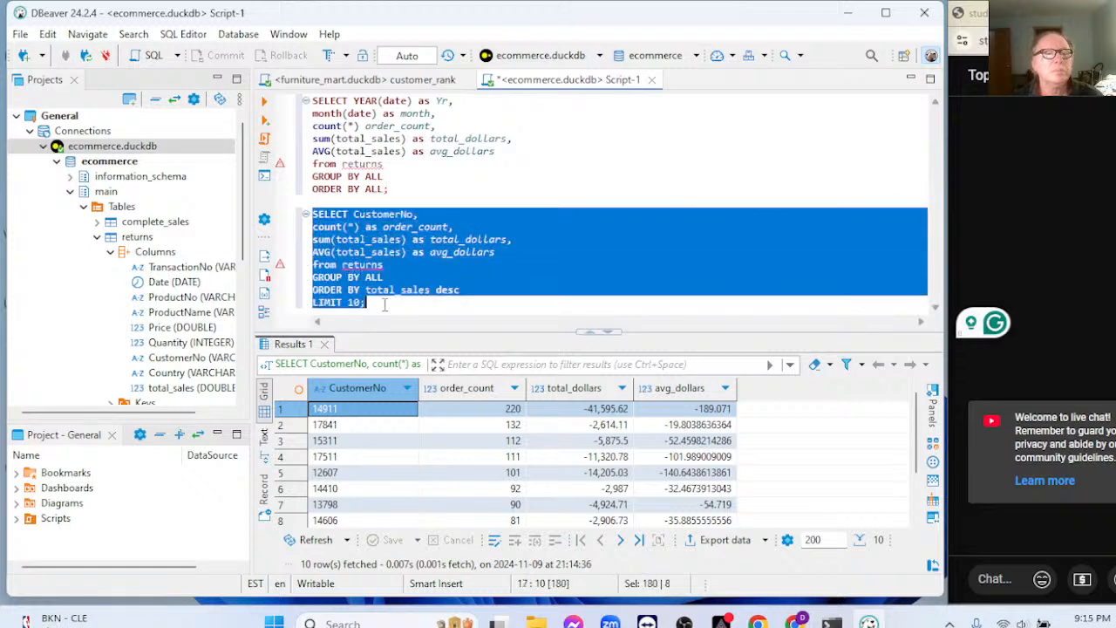
left_click(265, 102)
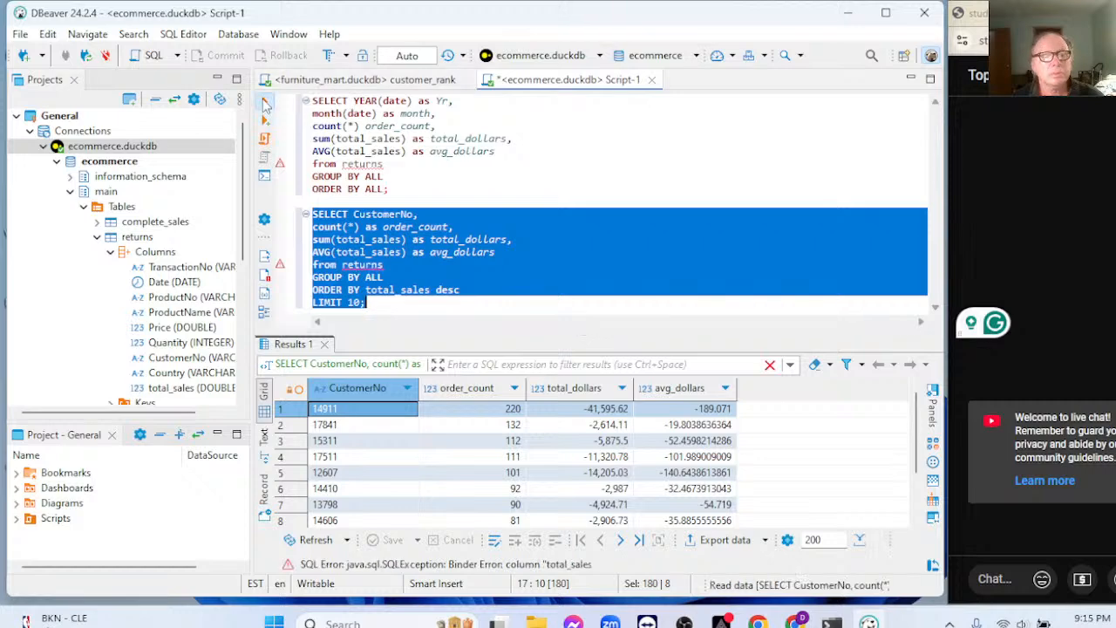
Step: Change the customer query's sort clause to ORDER BY total_dollars desc and run only that query
left_click(453, 214)
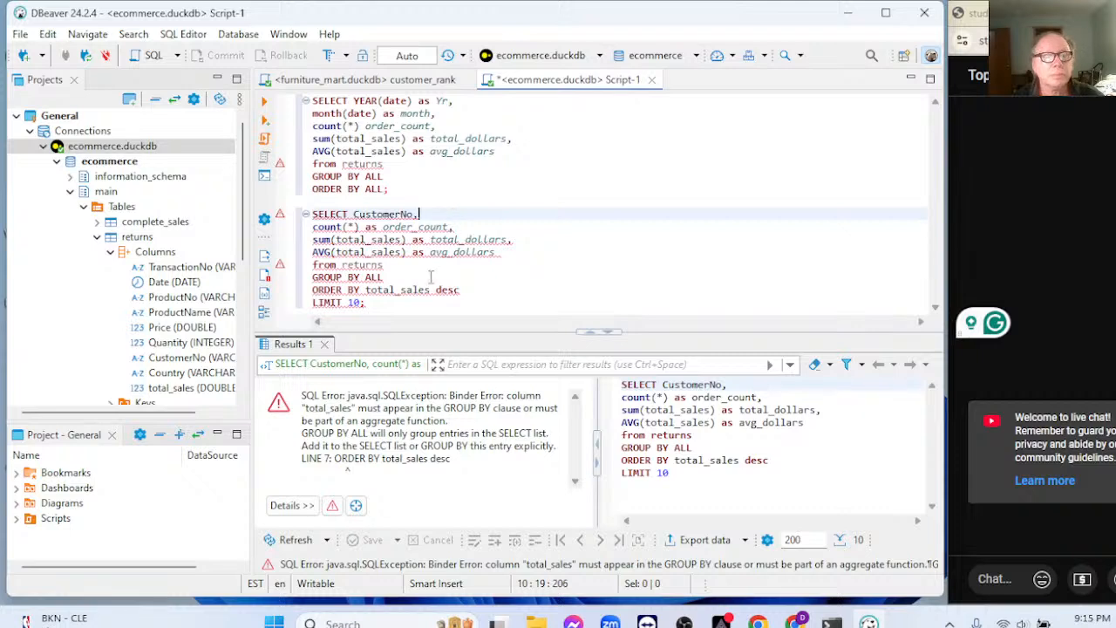
left_click(405, 301)
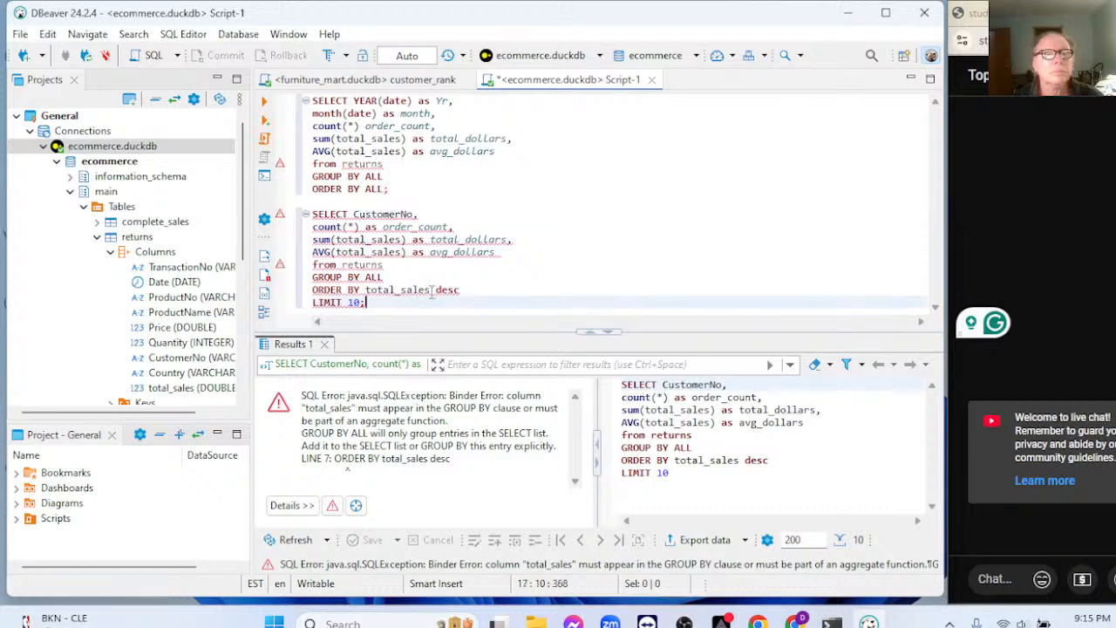
left_click(430, 290)
key("BackSpace")
key("BackSpace")
key("BackSpace")
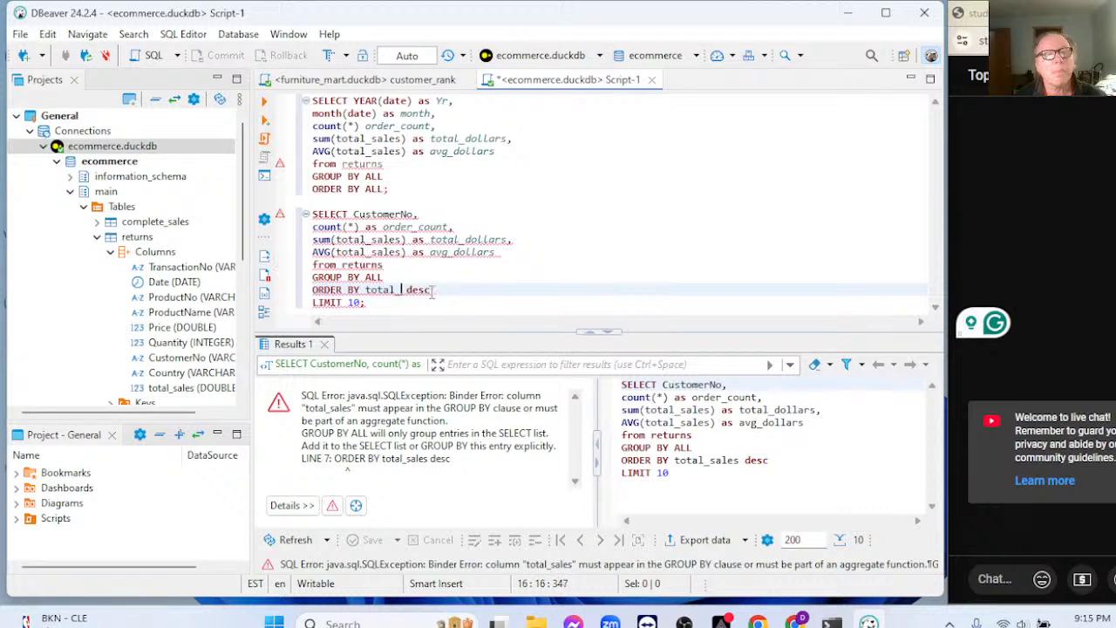
type("dollars")
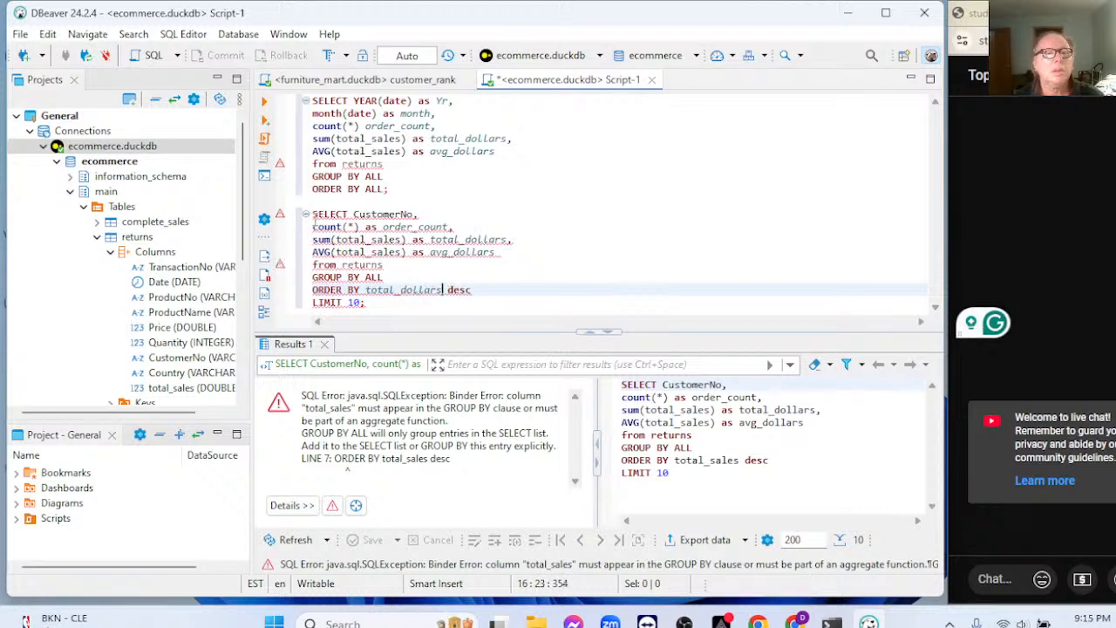
left_click_drag(310, 214, 365, 301)
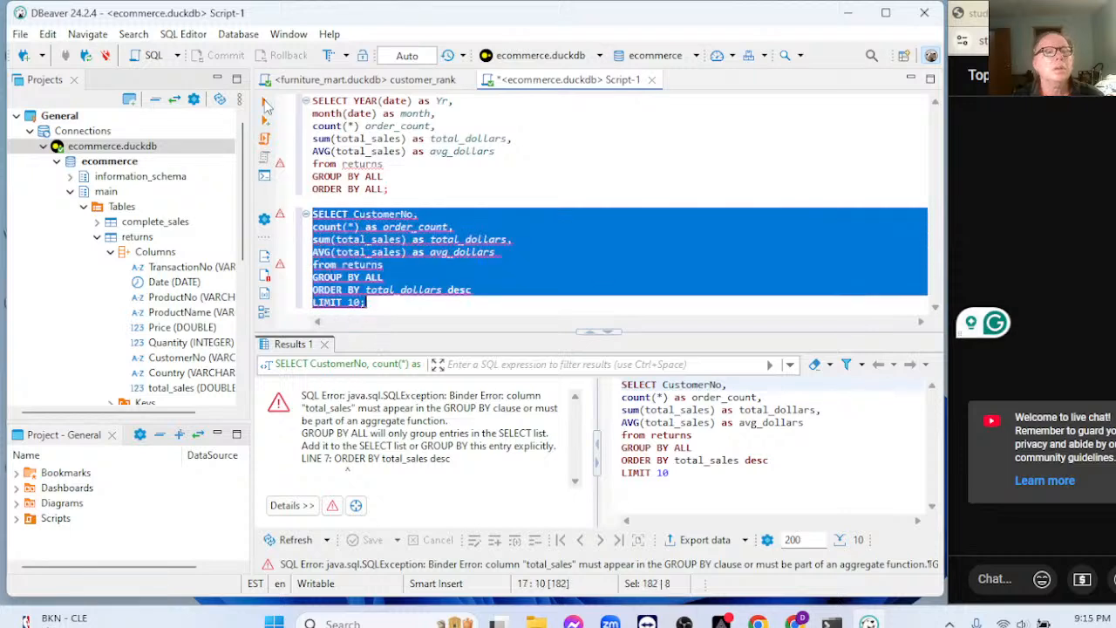
left_click(264, 100)
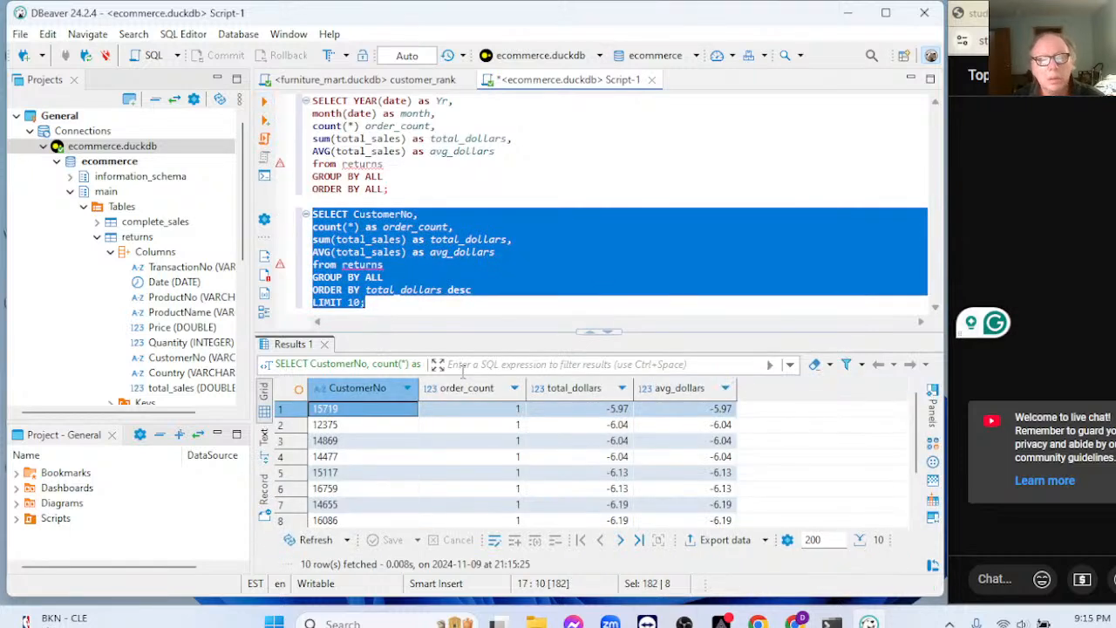
Step: Remove desc from the customer query's ORDER BY total_dollars clause and rerun only that query
left_click(475, 290)
key("BackSpace")
key("BackSpace")
key("BackSpace")
key("BackSpace")
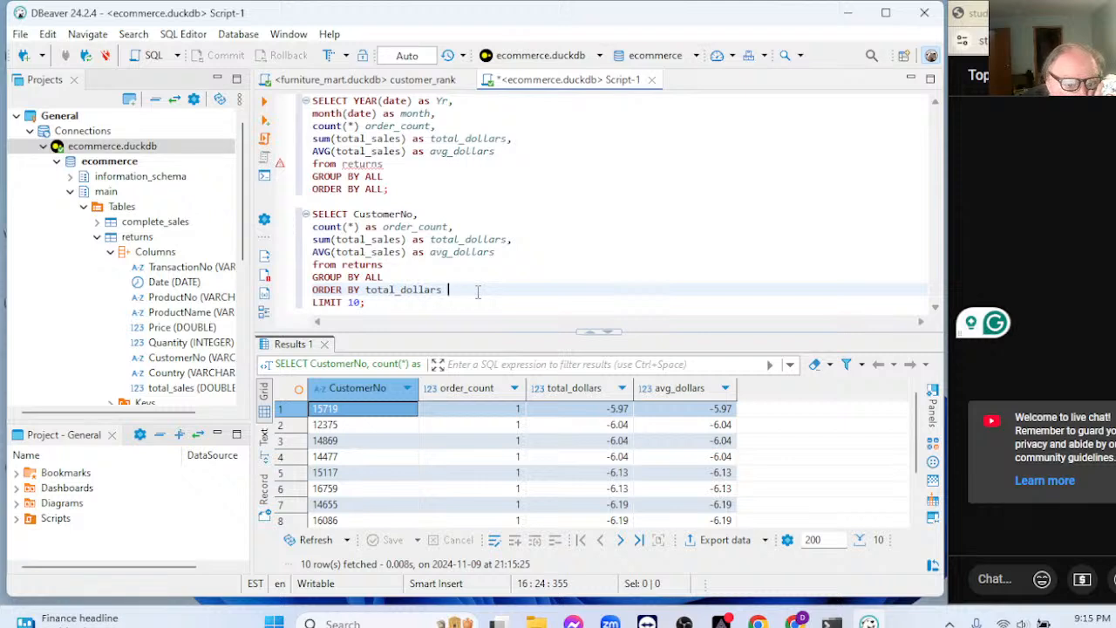
key("BackSpace")
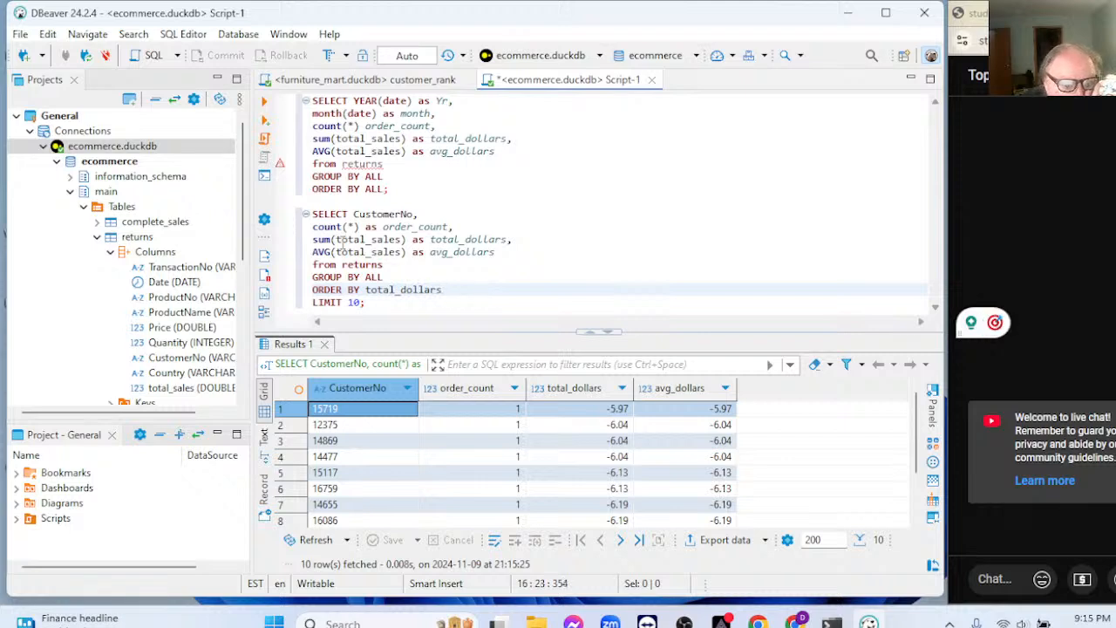
left_click_drag(312, 214, 371, 322)
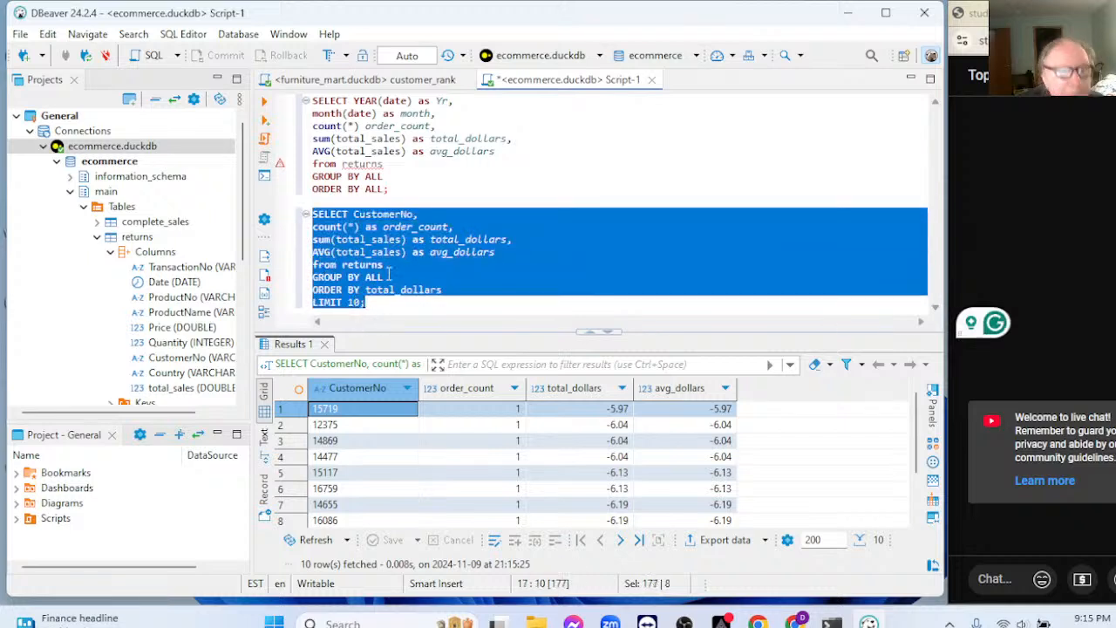
left_click(264, 102)
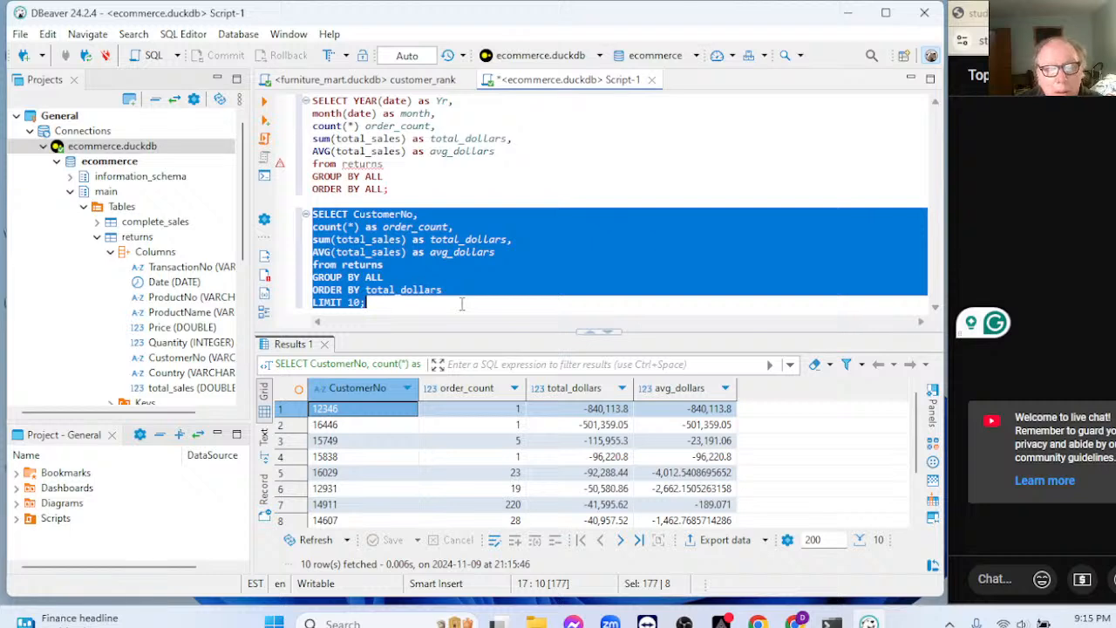
Step: Order the customer query's results grid by total_dollars descending
left_click(478, 500)
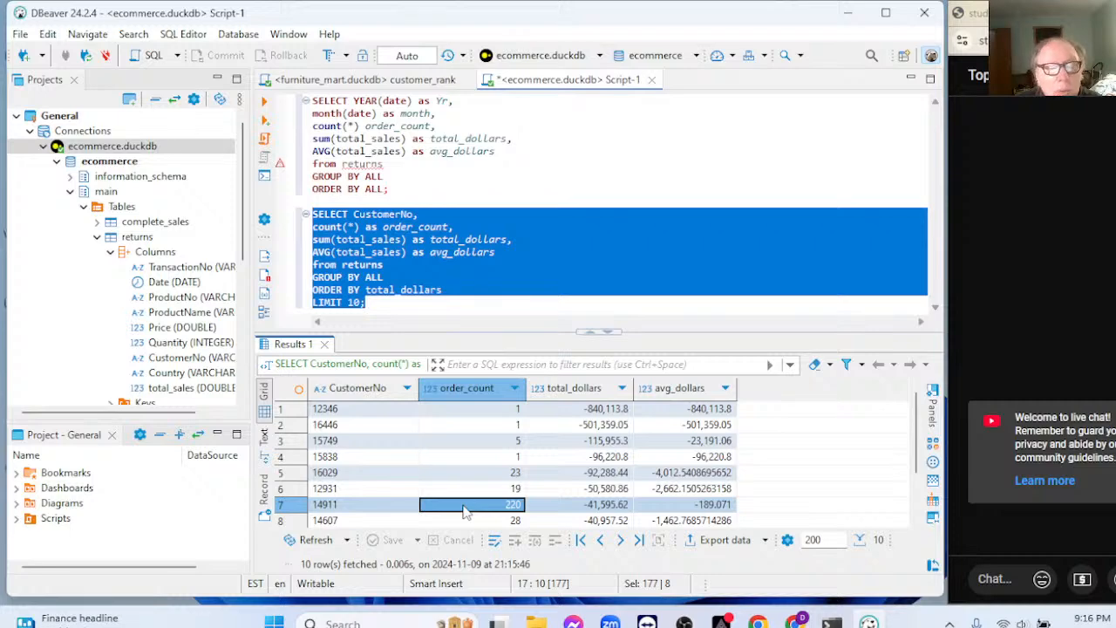
left_click(622, 389)
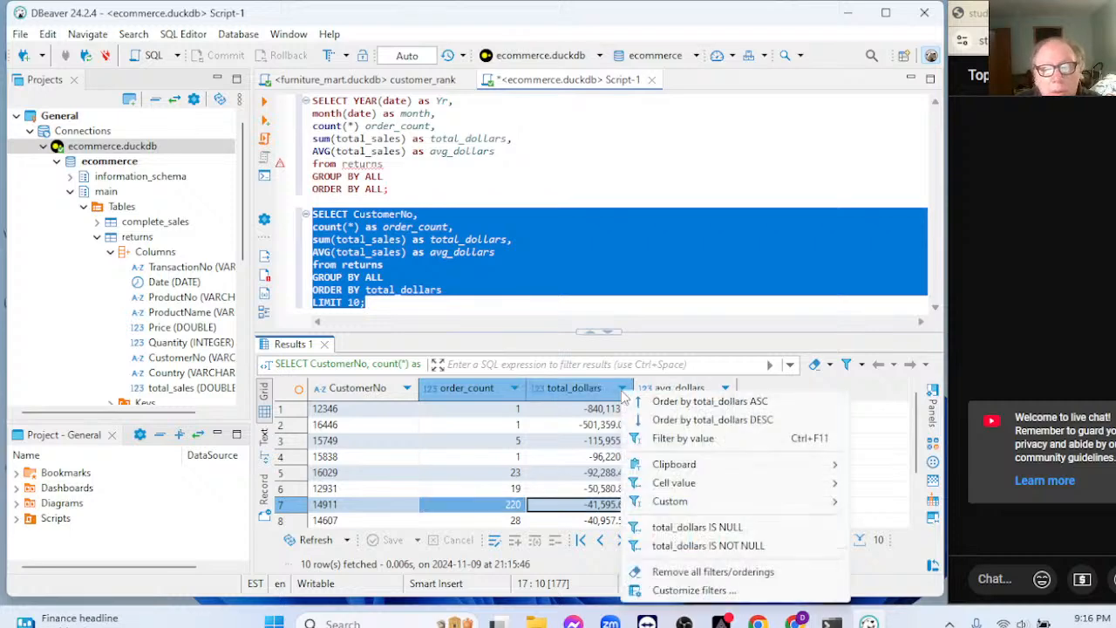
left_click(669, 420)
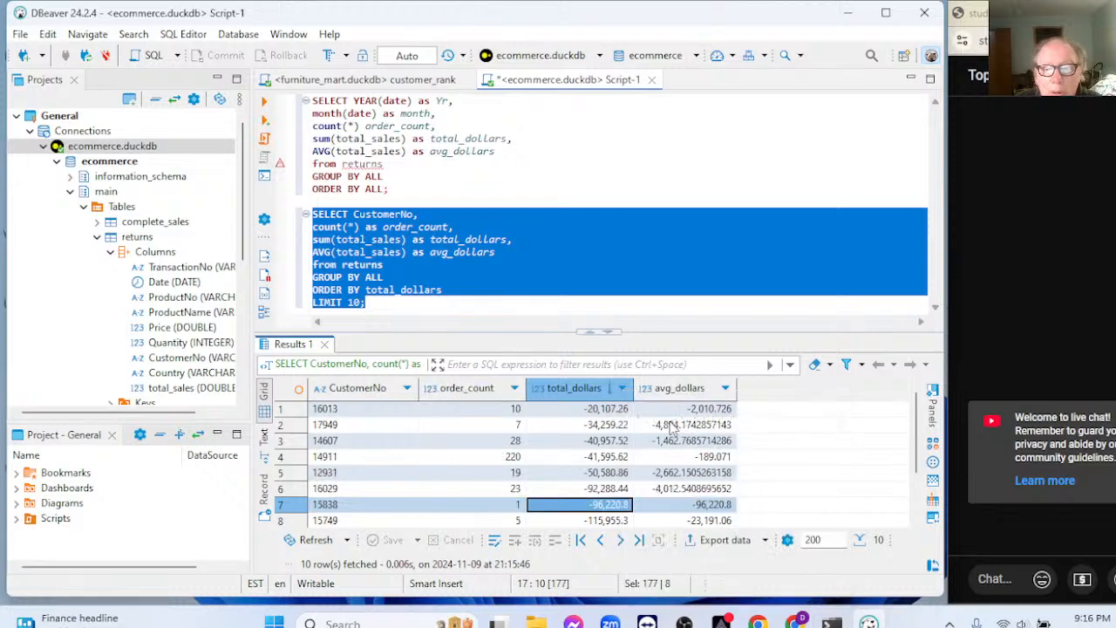
left_click(622, 389)
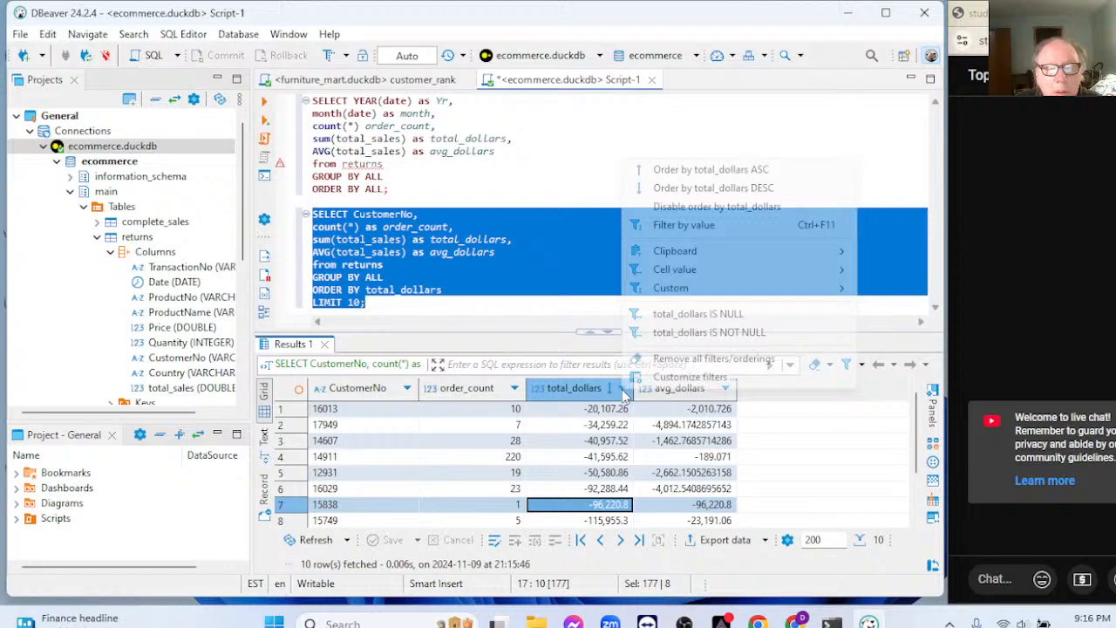
left_click(694, 188)
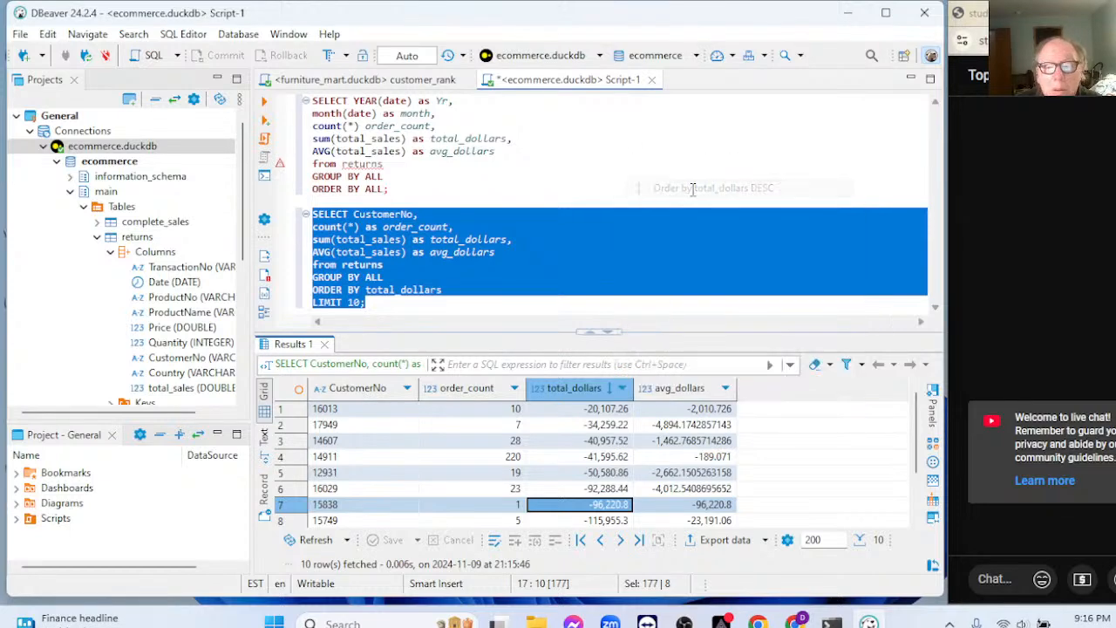
Step: Order the customer query's results grid by total_dollars ascending and return to the query editor
left_click(624, 389)
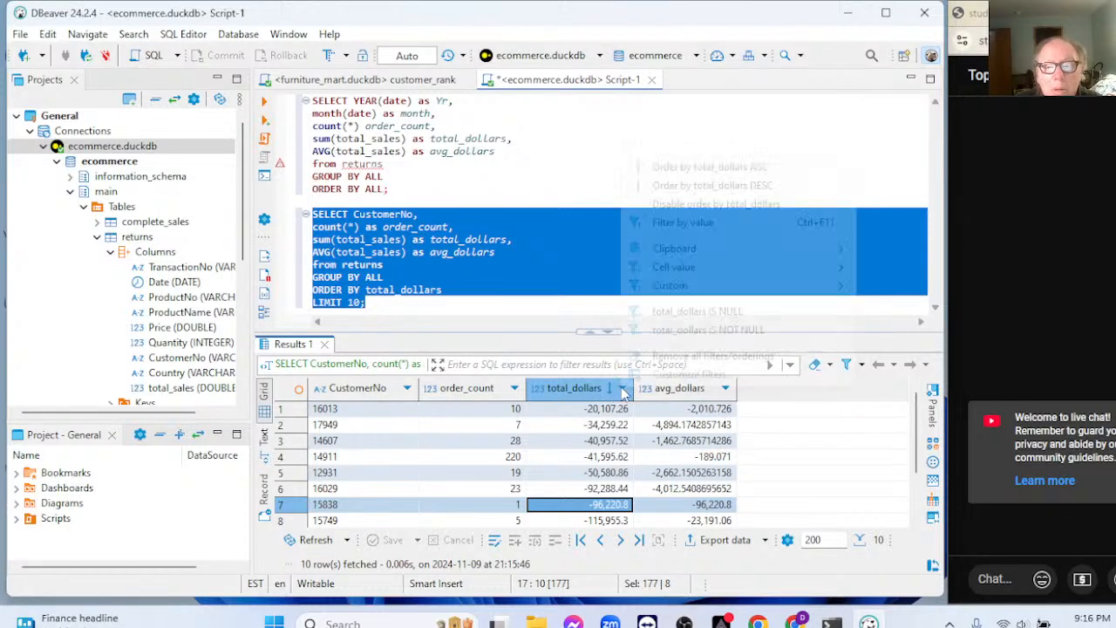
left_click(676, 166)
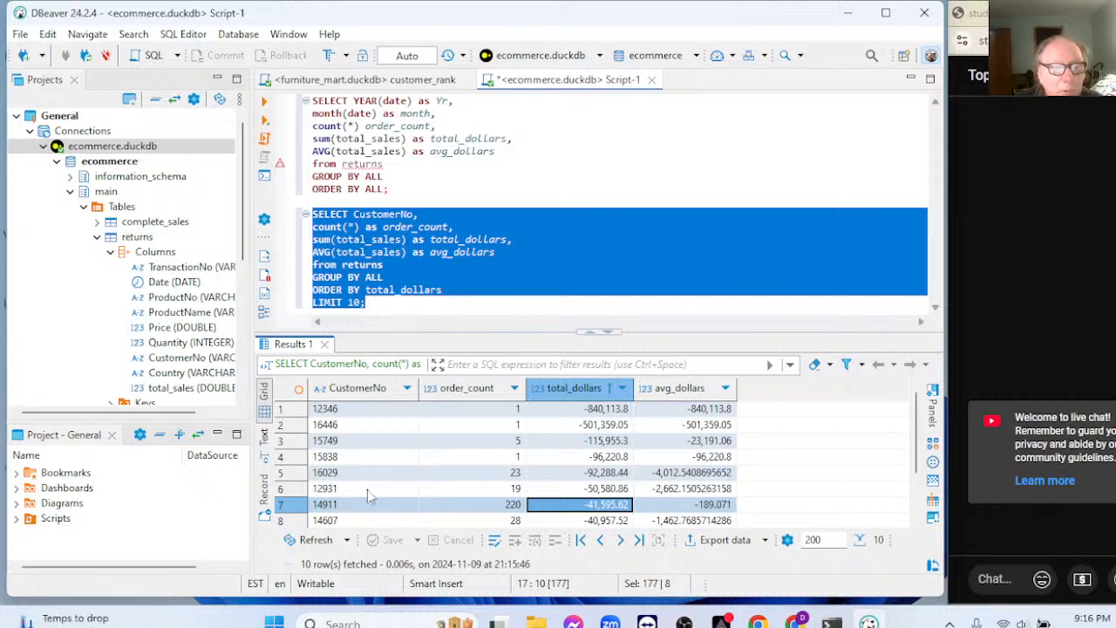
left_click(649, 264)
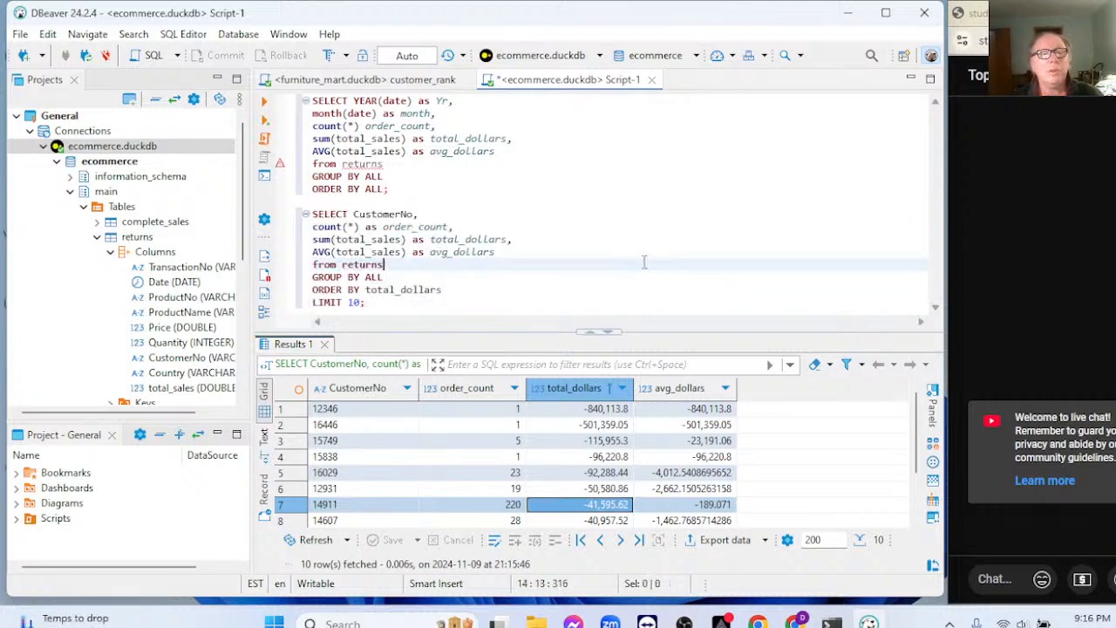
Step: Start a new query below the customer query with SELECT * FROM returns
left_click(488, 311)
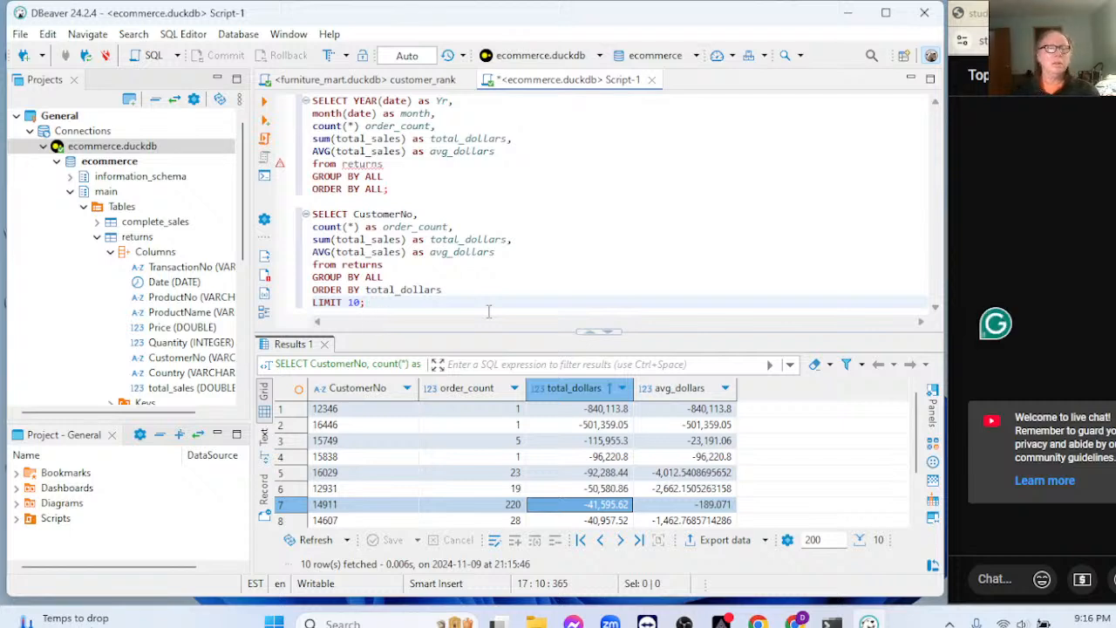
key("Return")
key("Return")
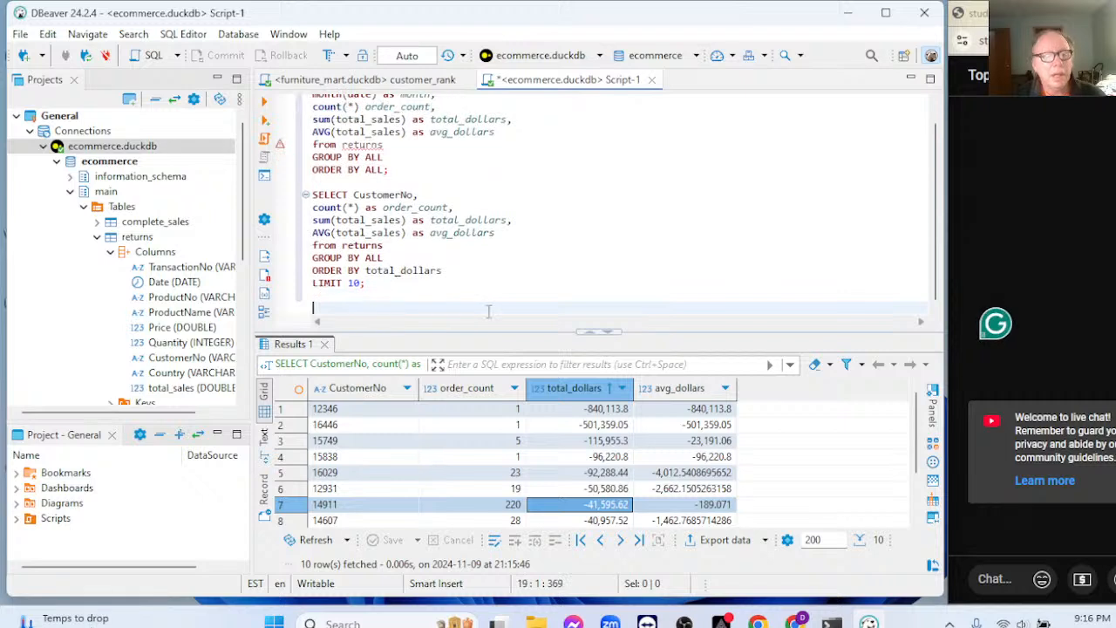
type("SELECT ")
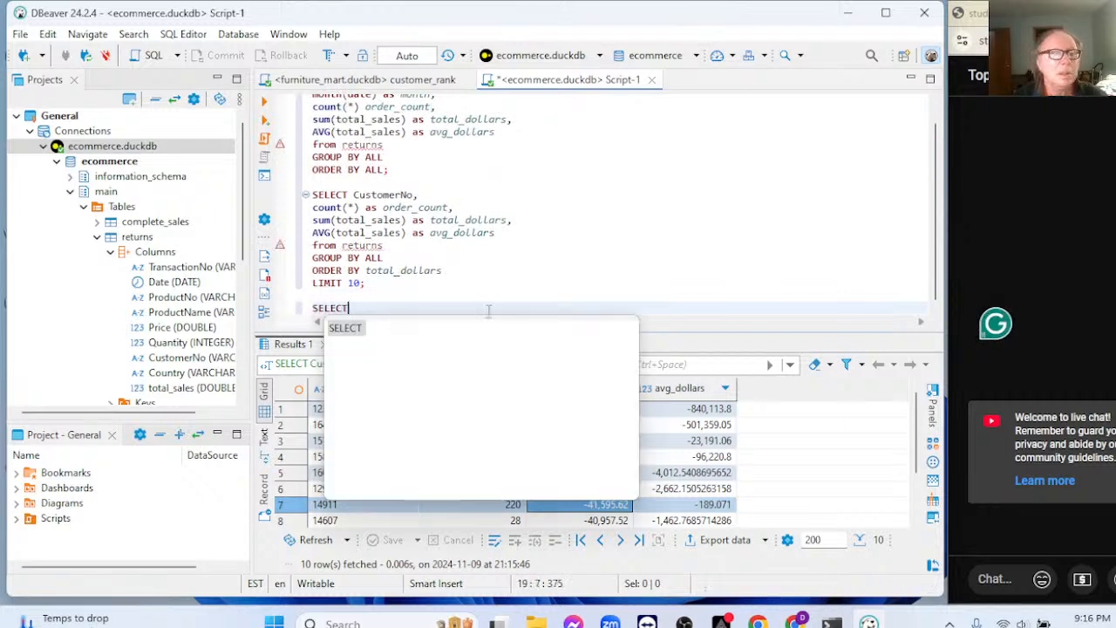
type("* FROM")
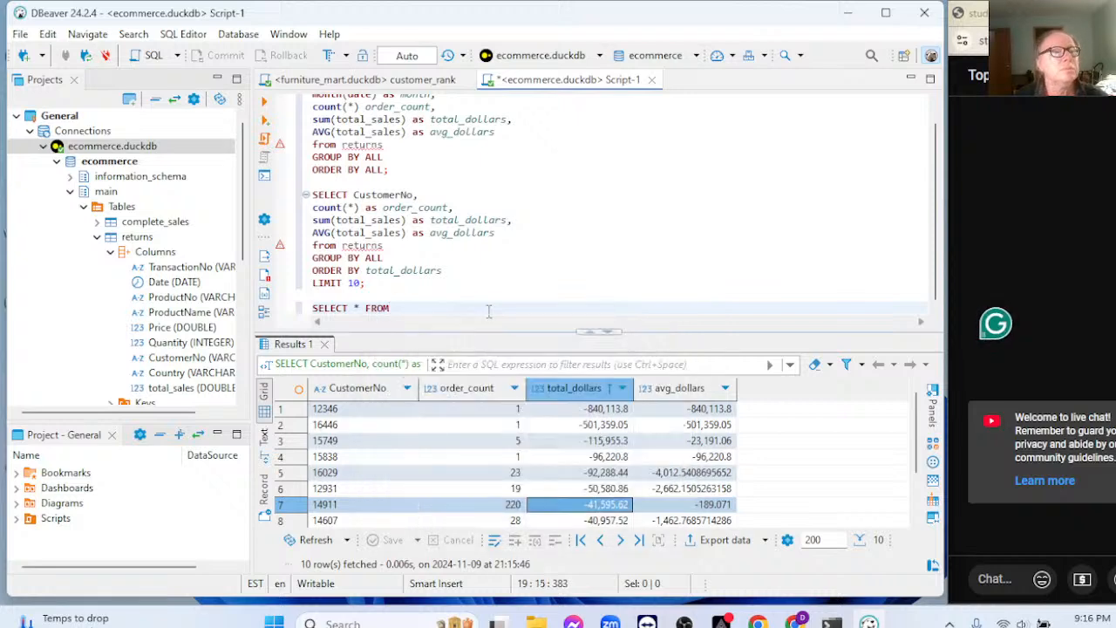
key("ctrl+space")
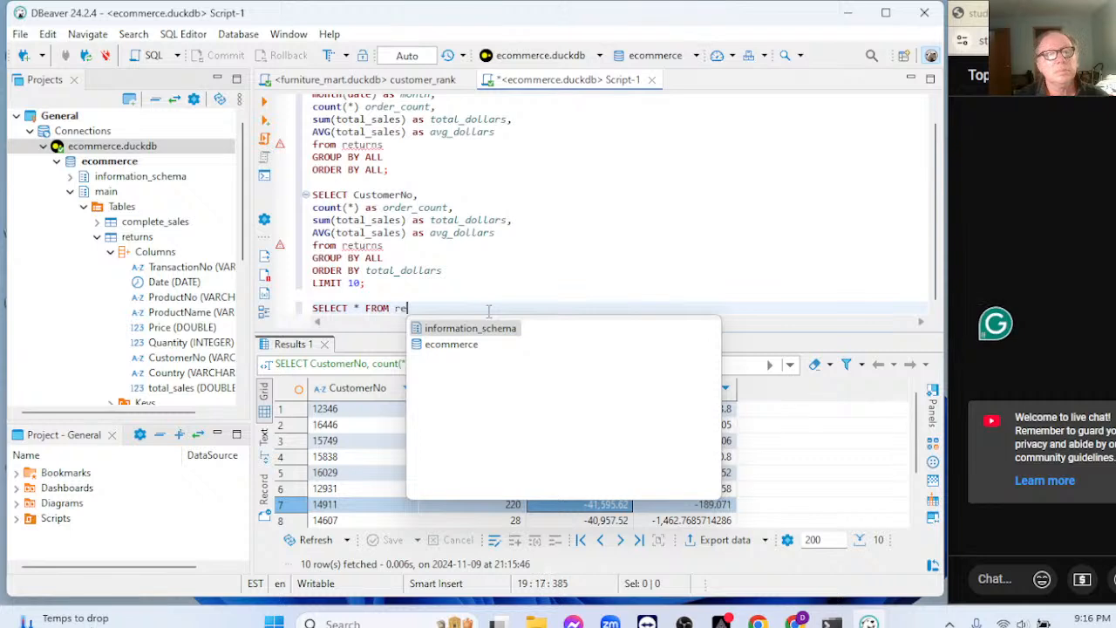
type("returns")
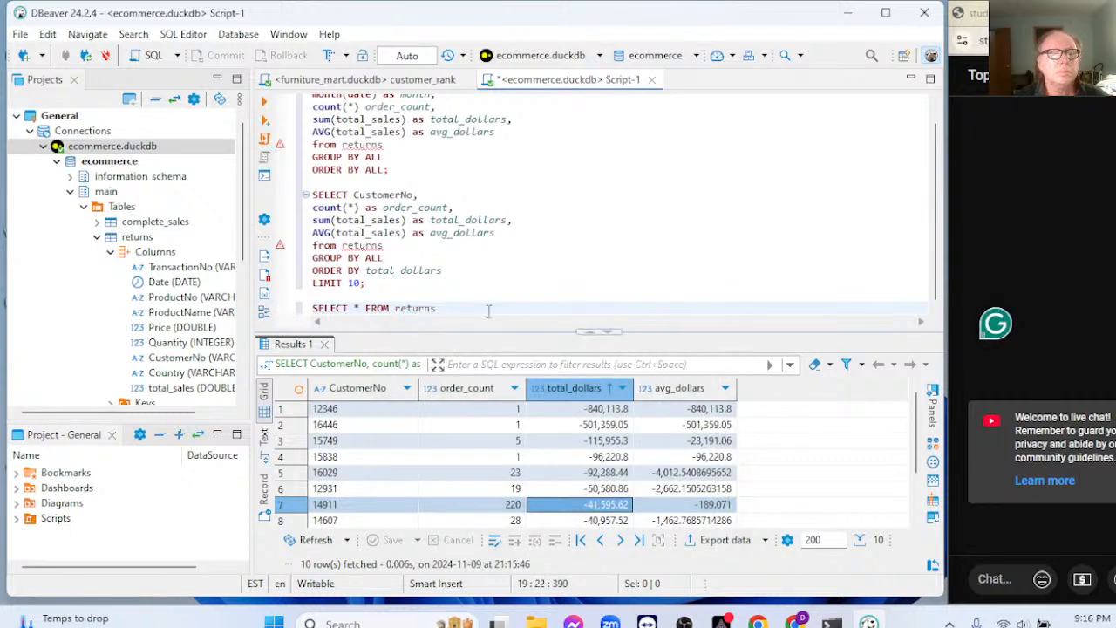
Step: Add a WHERE clause to the new query setting CustomerNp equal to the customer number in the selected results row, ending with a semicolon
key("Return")
type("FRO")
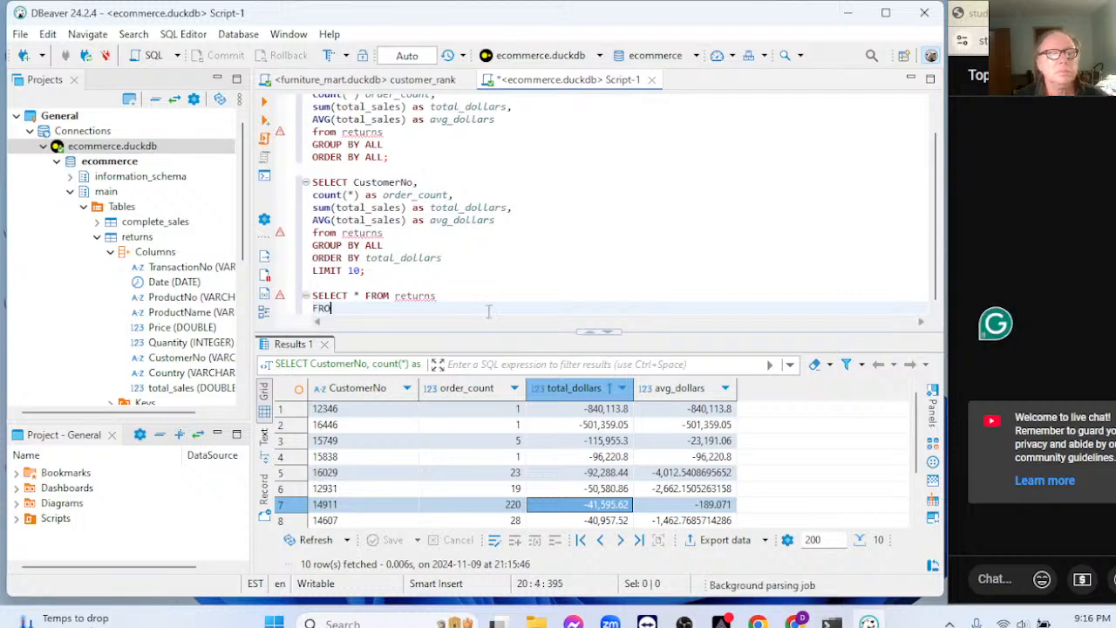
type("OM")
key("BackSpace")
key("BackSpace")
key("BackSpace")
key("BackSpace")
key("BackSpace")
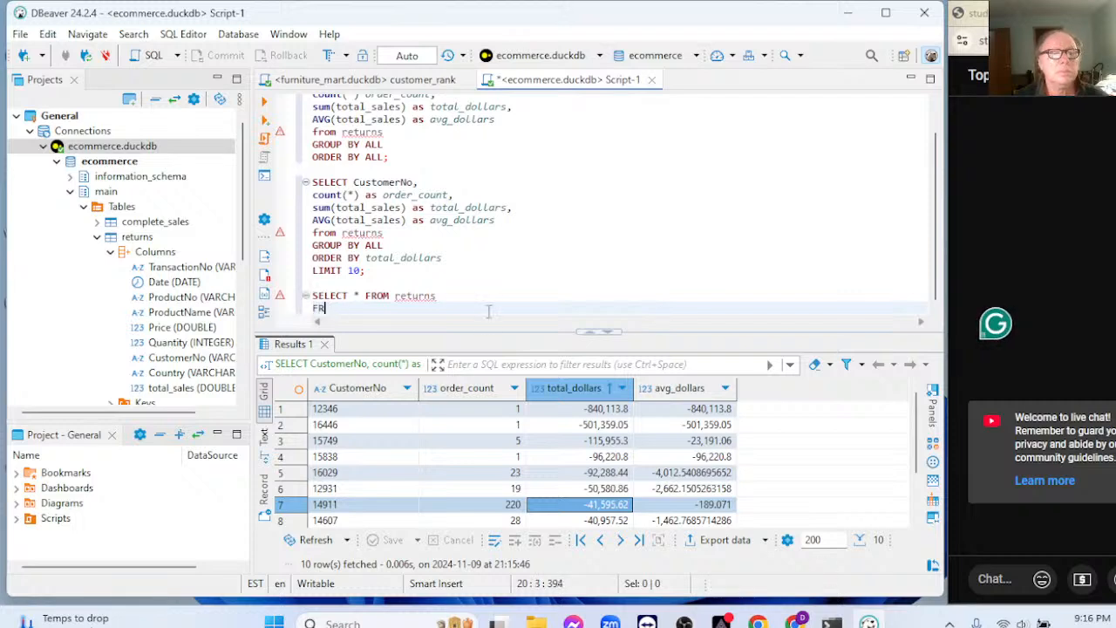
type("WHERE ")
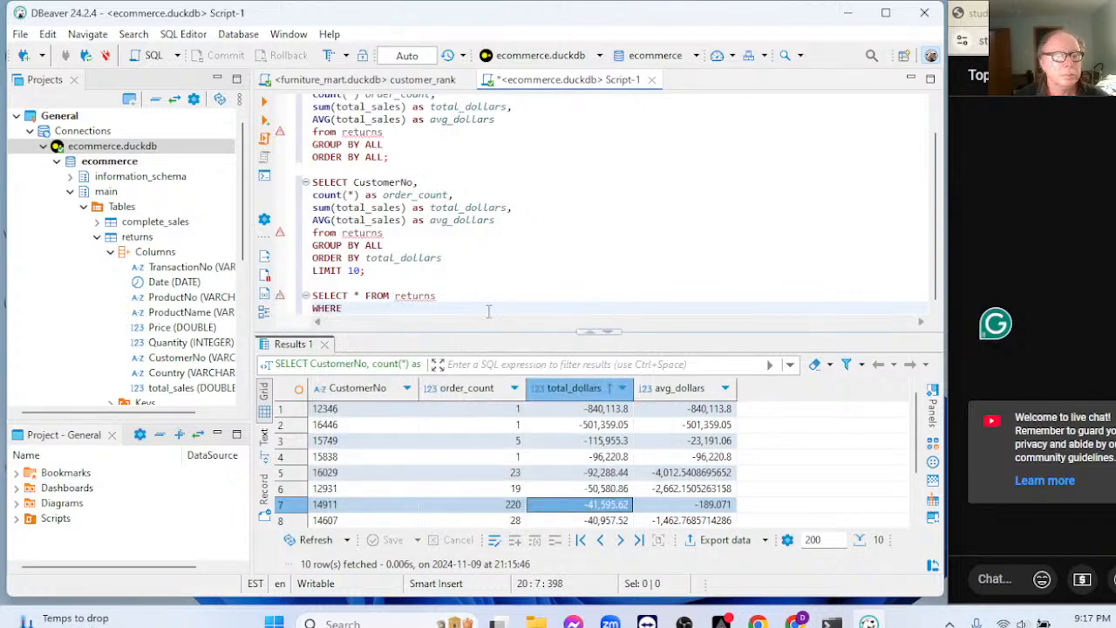
type("C")
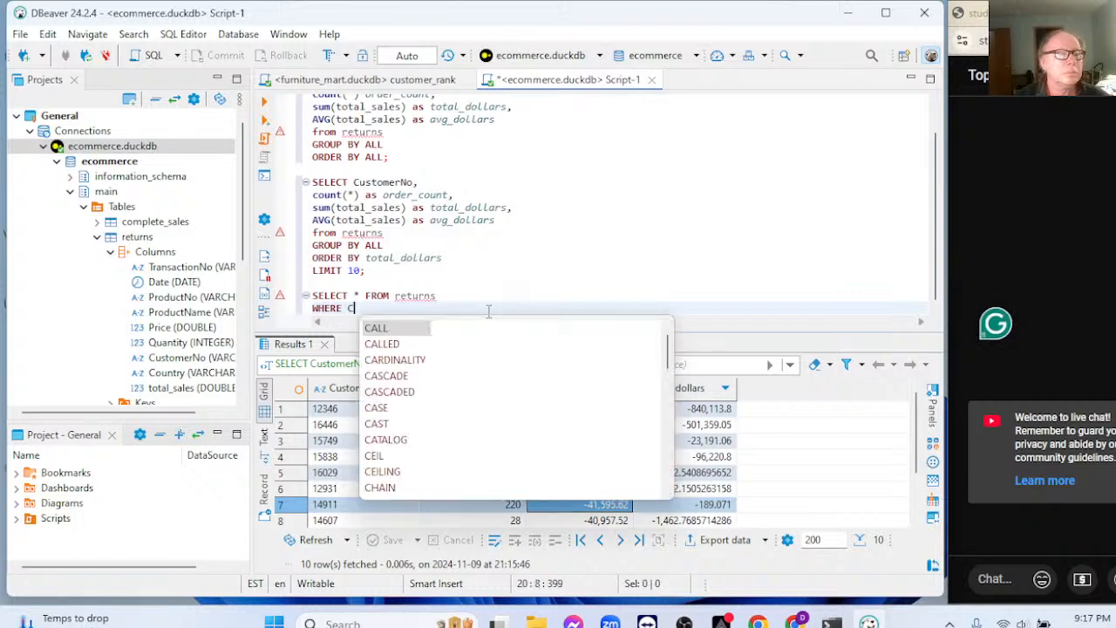
type("ustomer")
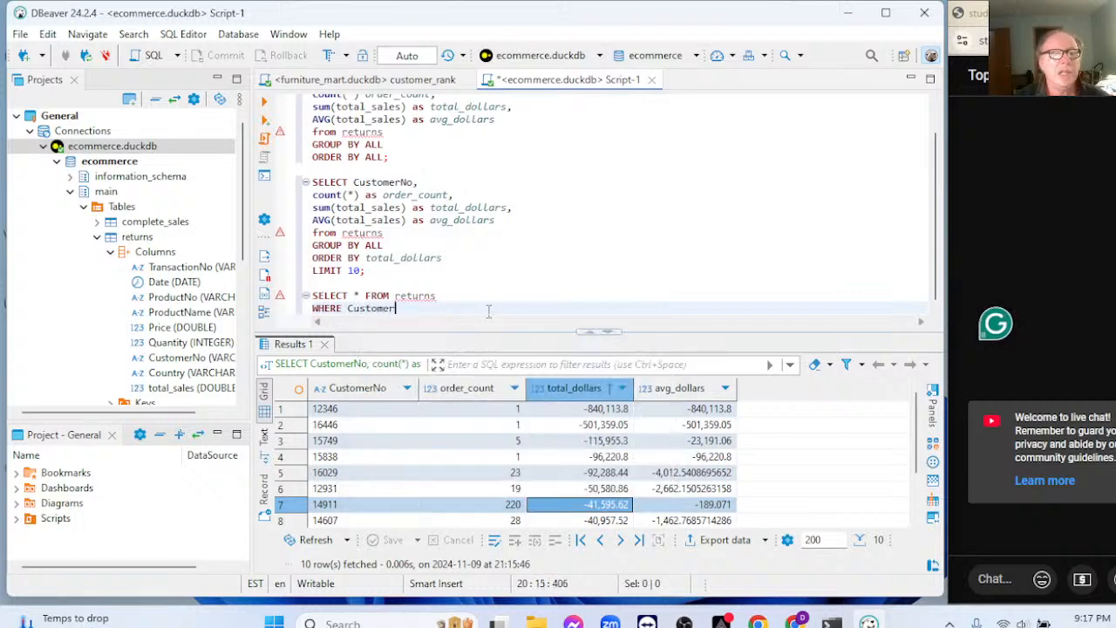
type("No ")
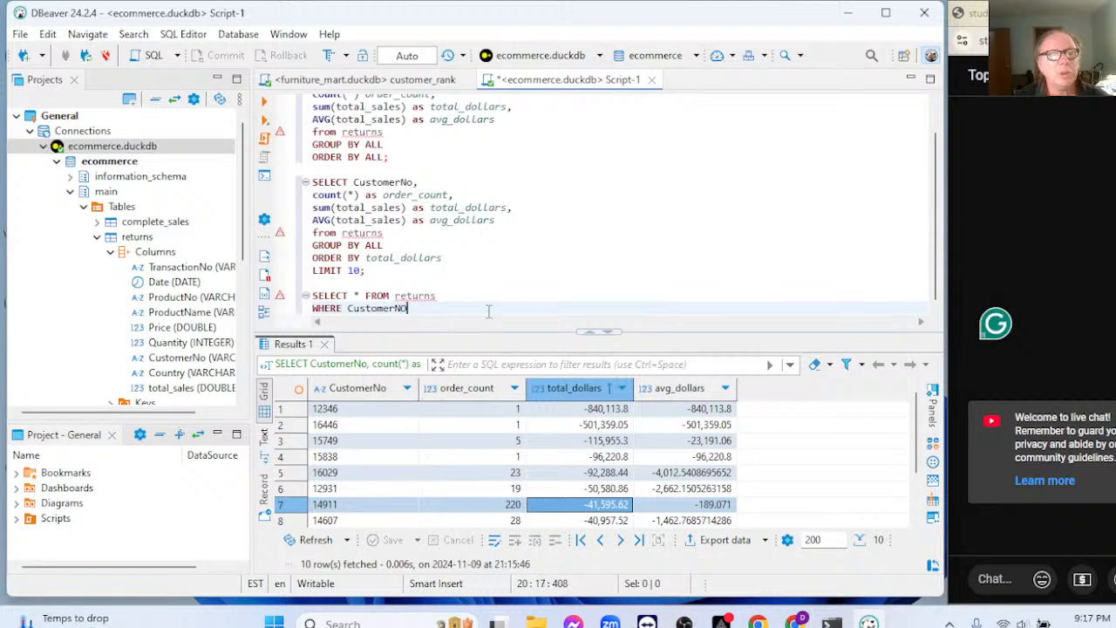
type("=")
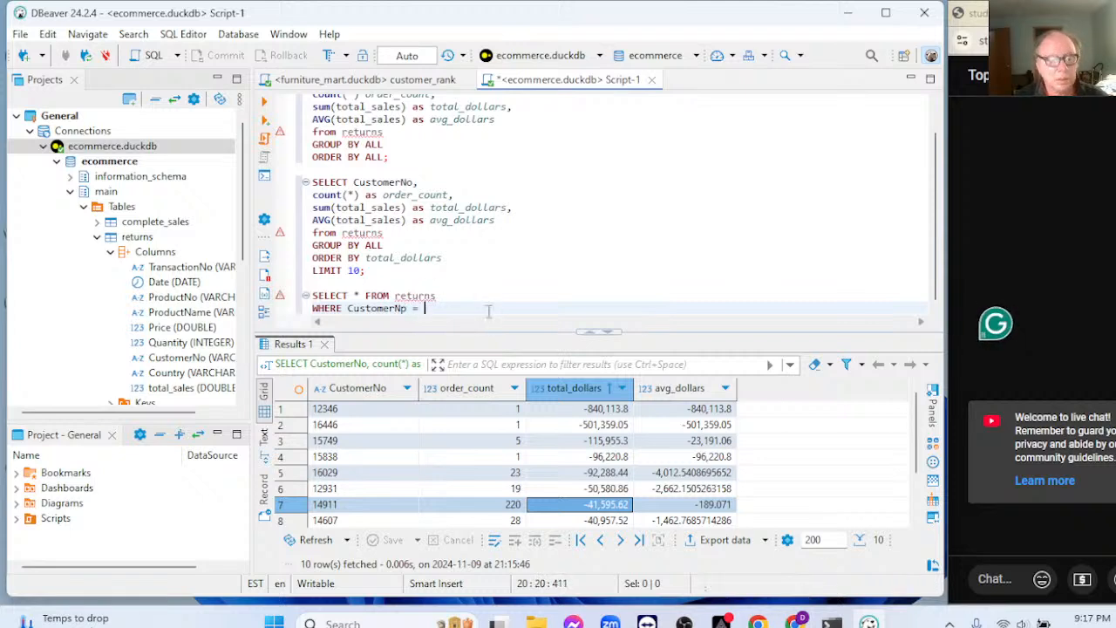
type(" 149")
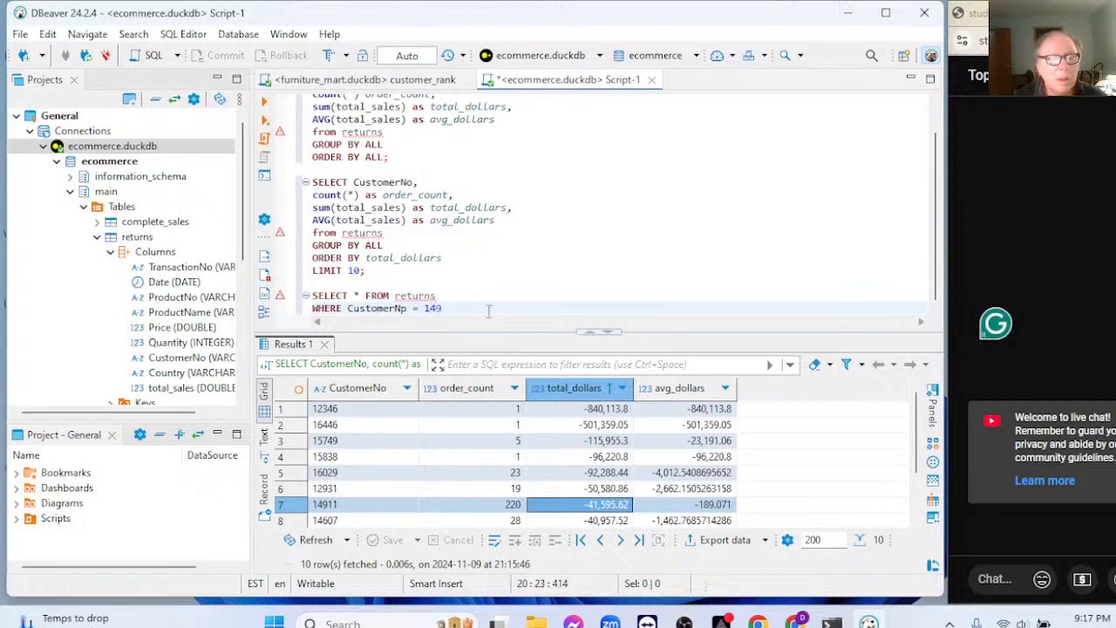
type("11")
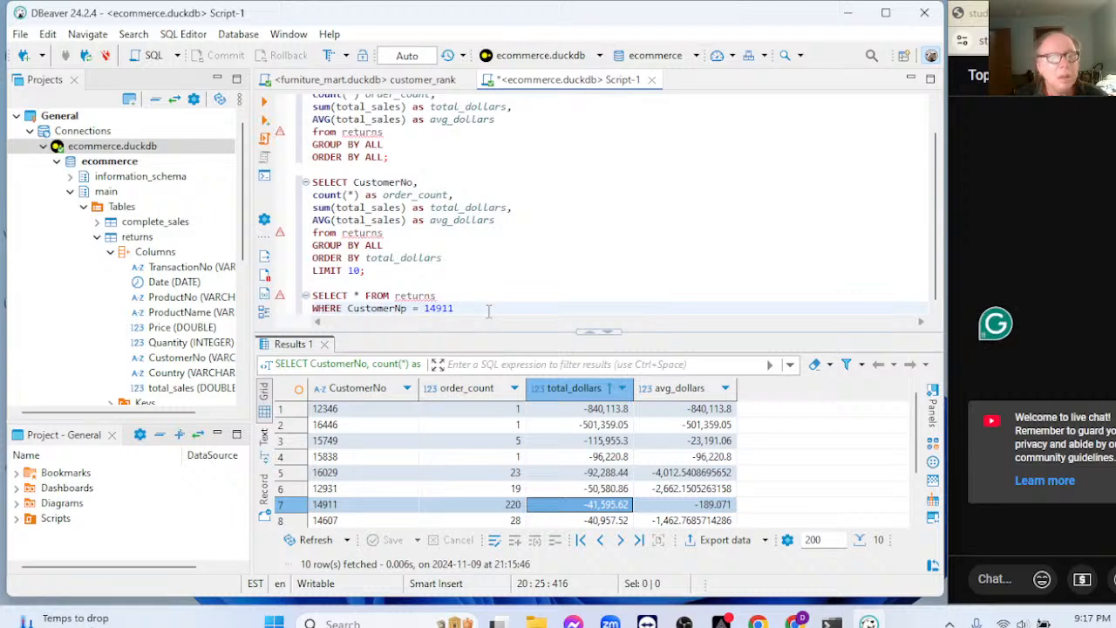
type(";")
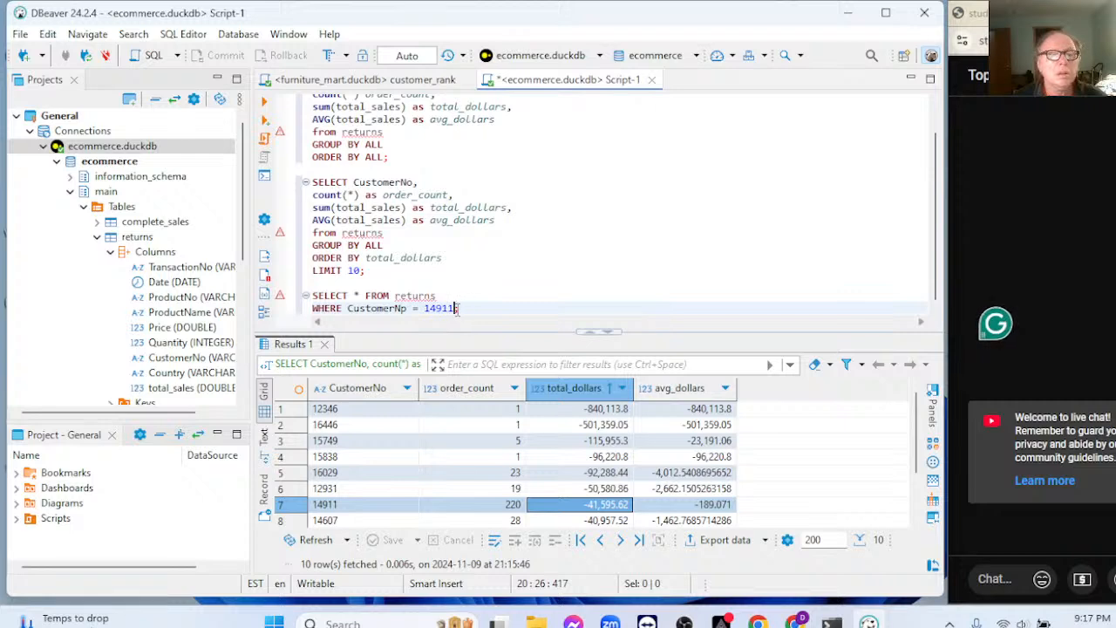
Step: Add ORDER BY total_sales desc before the new query's closing semicolon and try to run only that query
key("Return")
type("ORD")
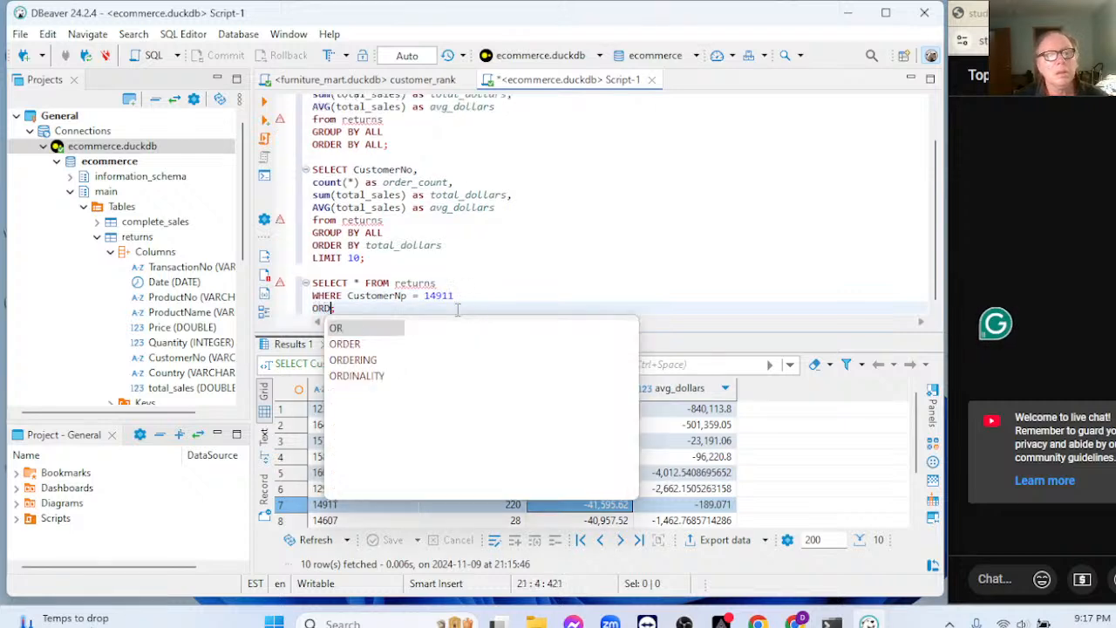
type("ER BY ")
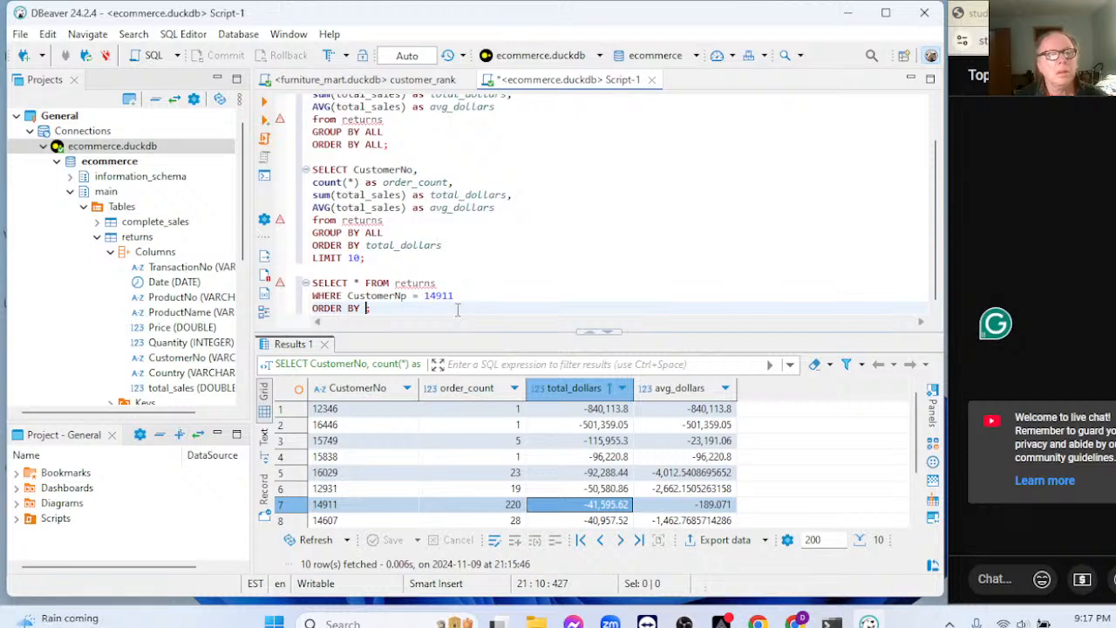
type("tot")
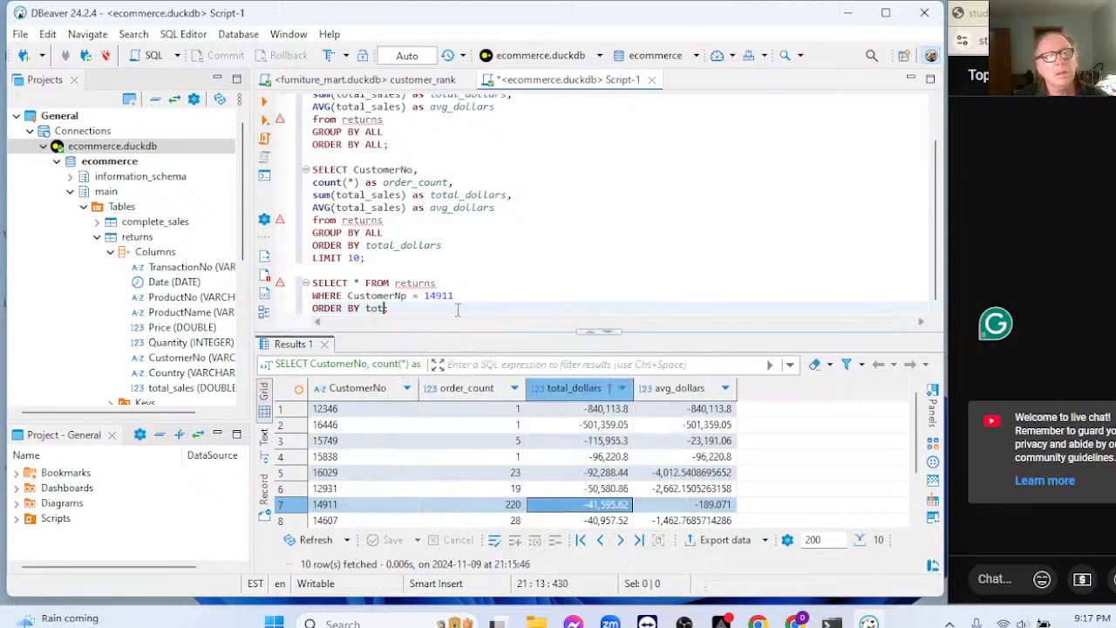
type("al_")
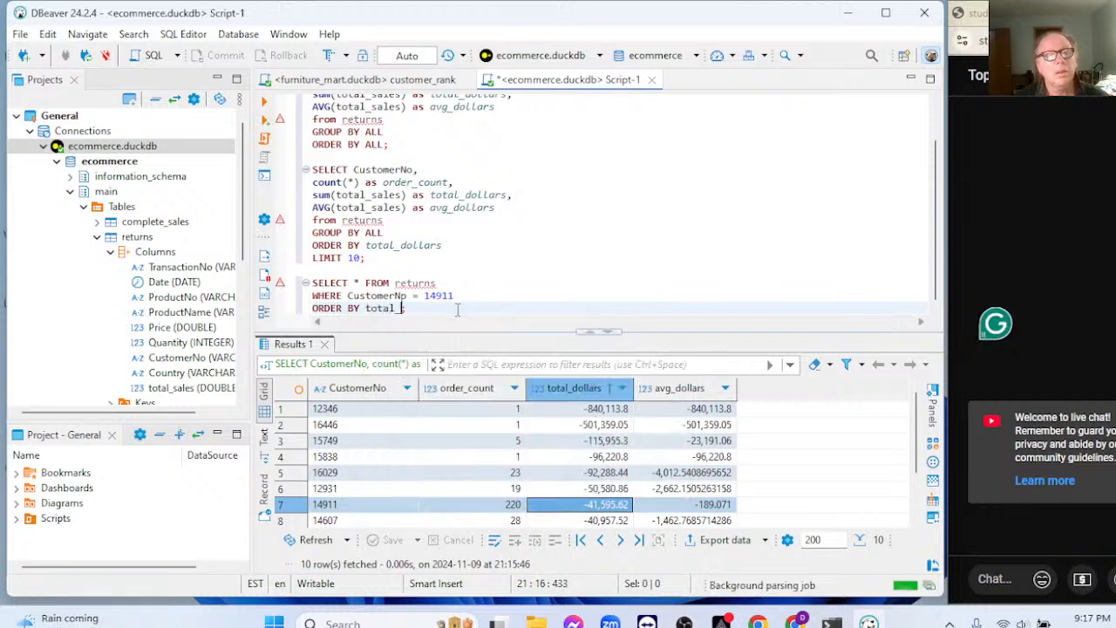
type("al")
type("ses d")
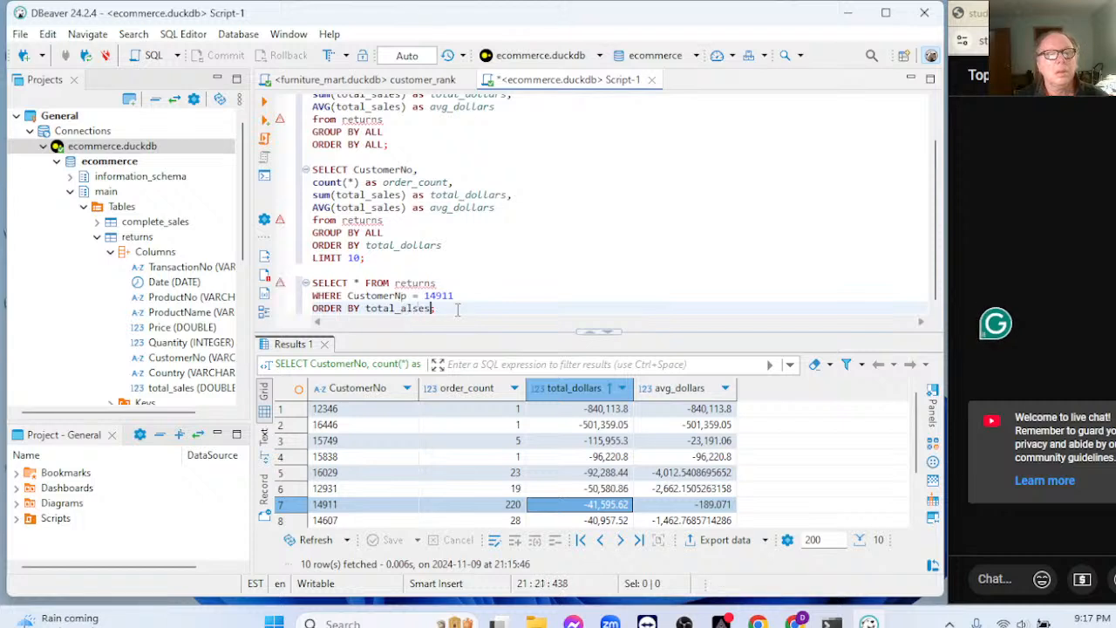
key("BackSpace")
key("BackSpace")
key("BackSpace")
key("BackSpace")
key("BackSpace")
key("BackSpace")
key("BackSpace")
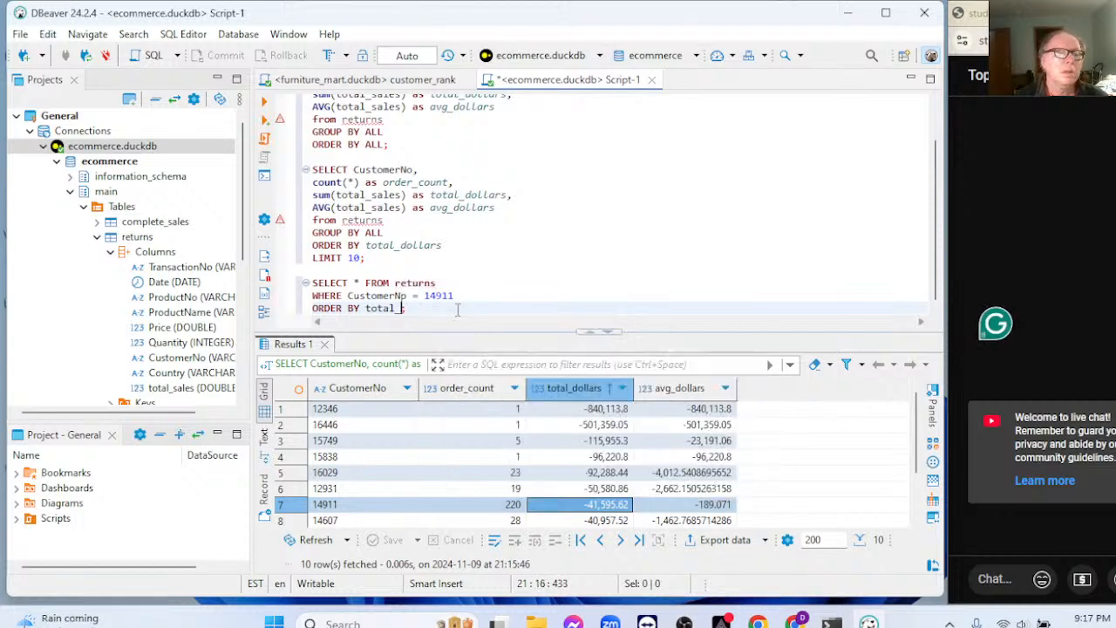
type("sales d")
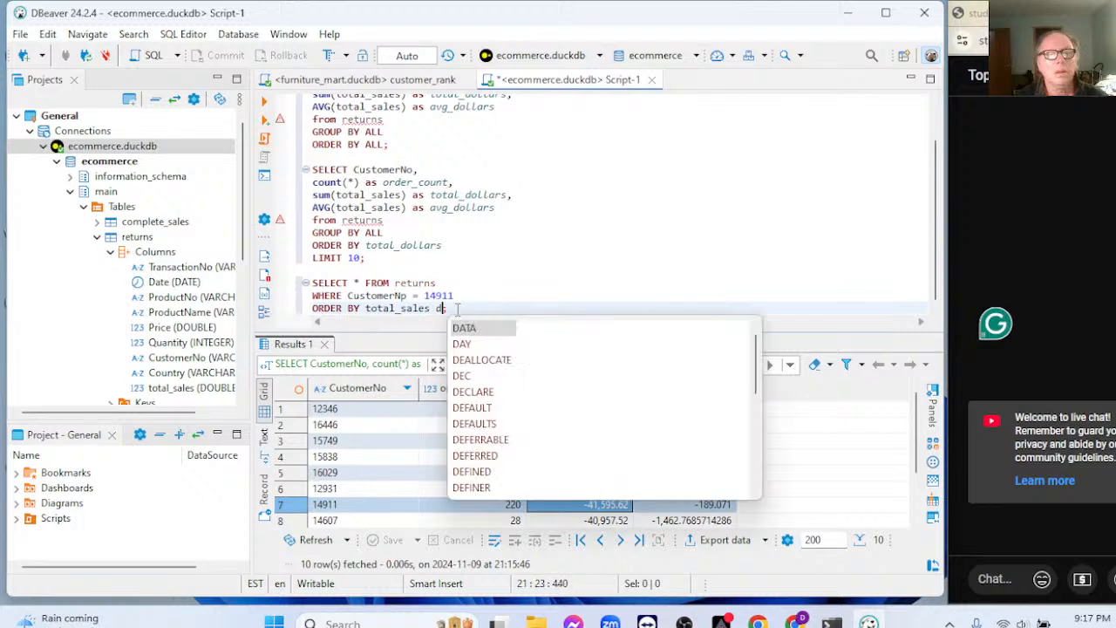
type("esc")
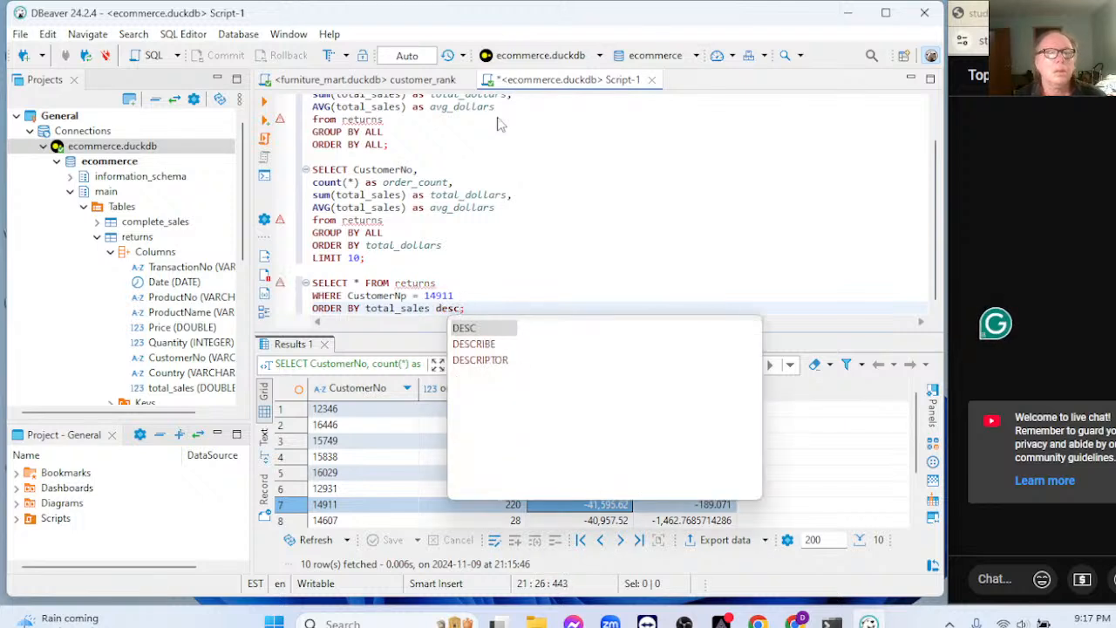
type(";")
left_click_drag(314, 285, 486, 309)
left_click(264, 101)
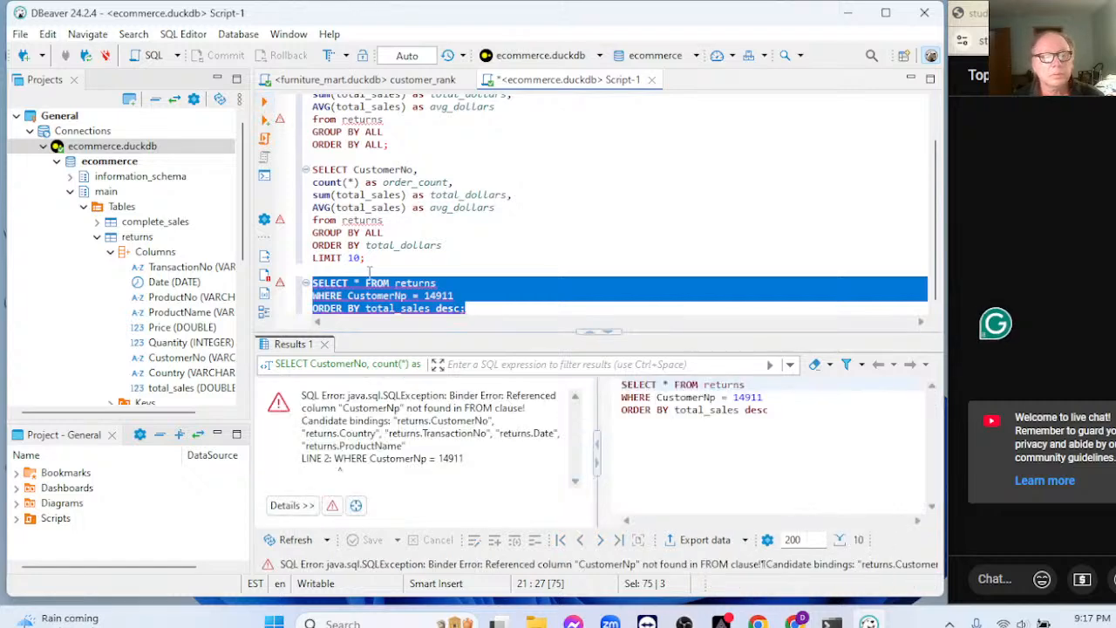
Step: Correct the column name in the new query's WHERE clause to CustomerNo and try to run only that query
left_click(513, 283)
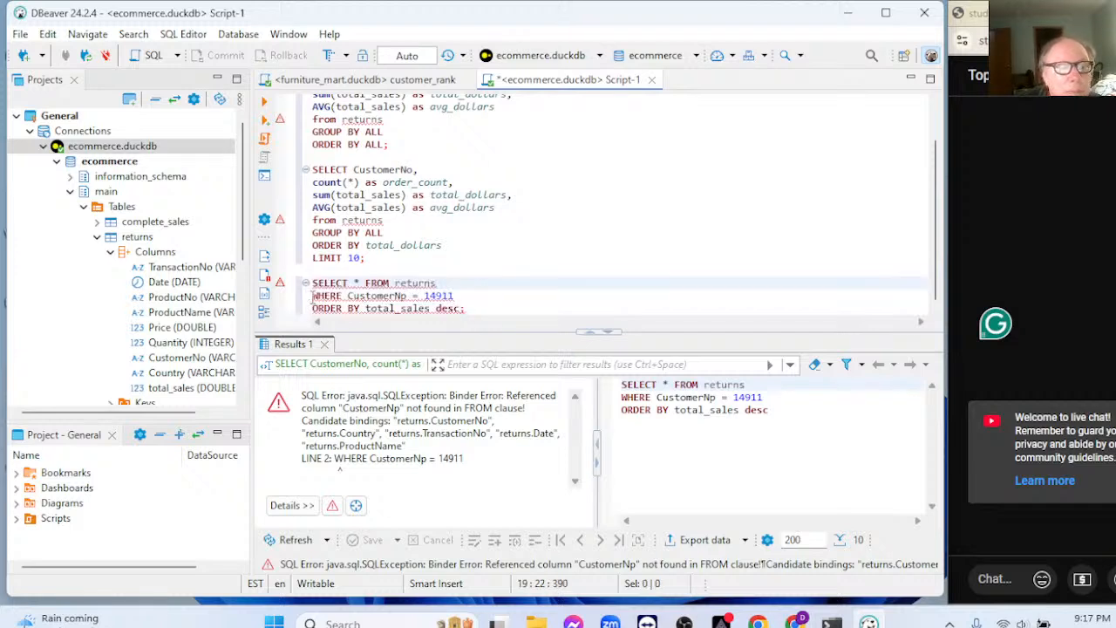
left_click(313, 296)
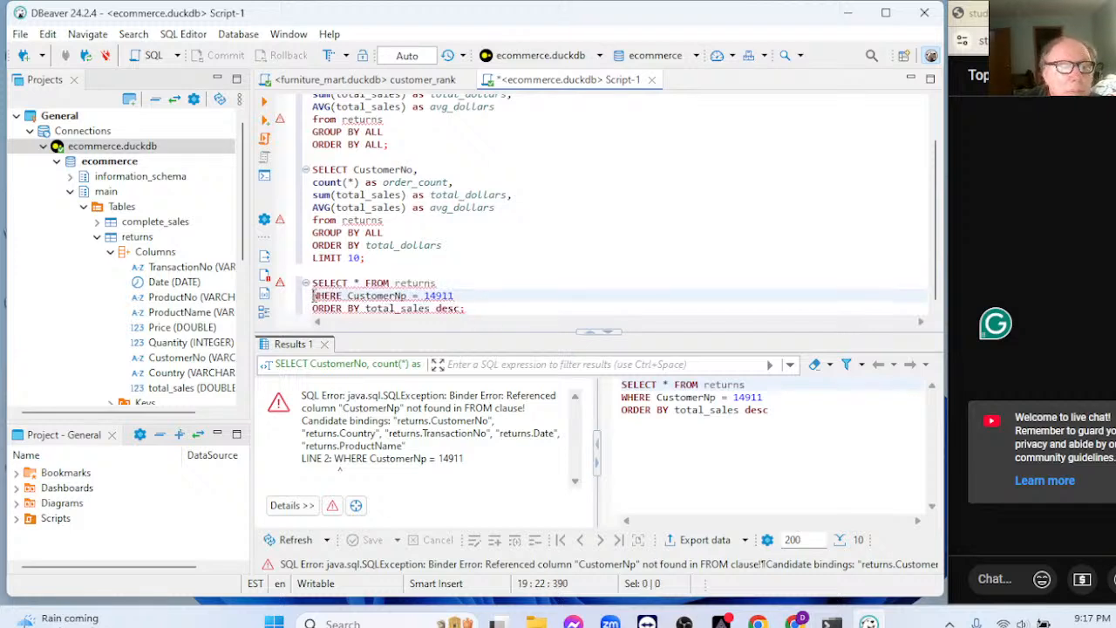
left_click(366, 284)
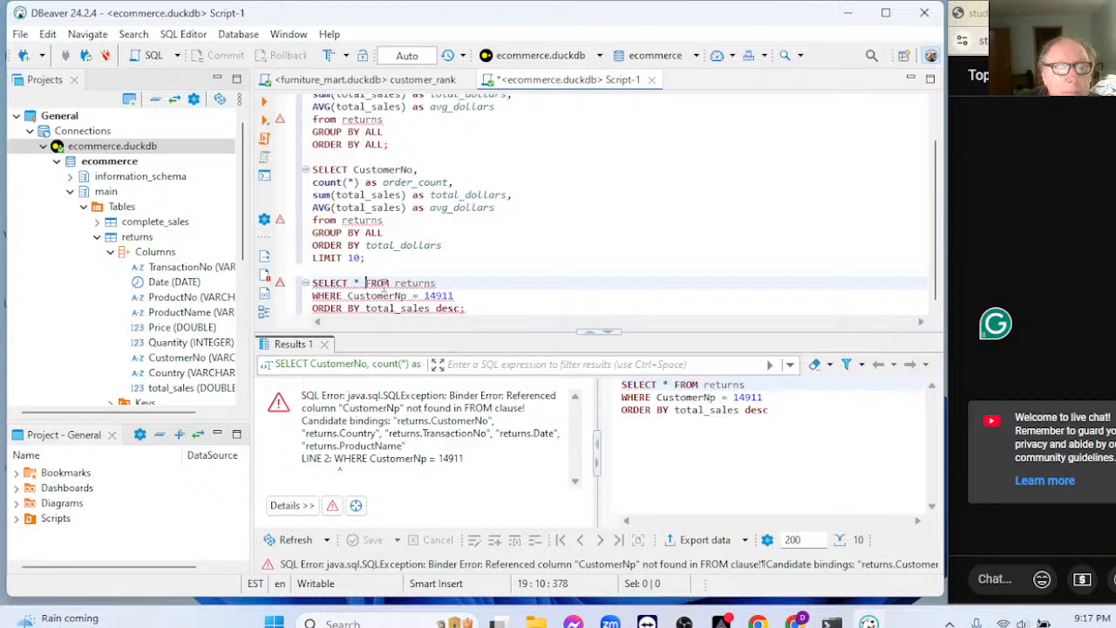
left_click(408, 295)
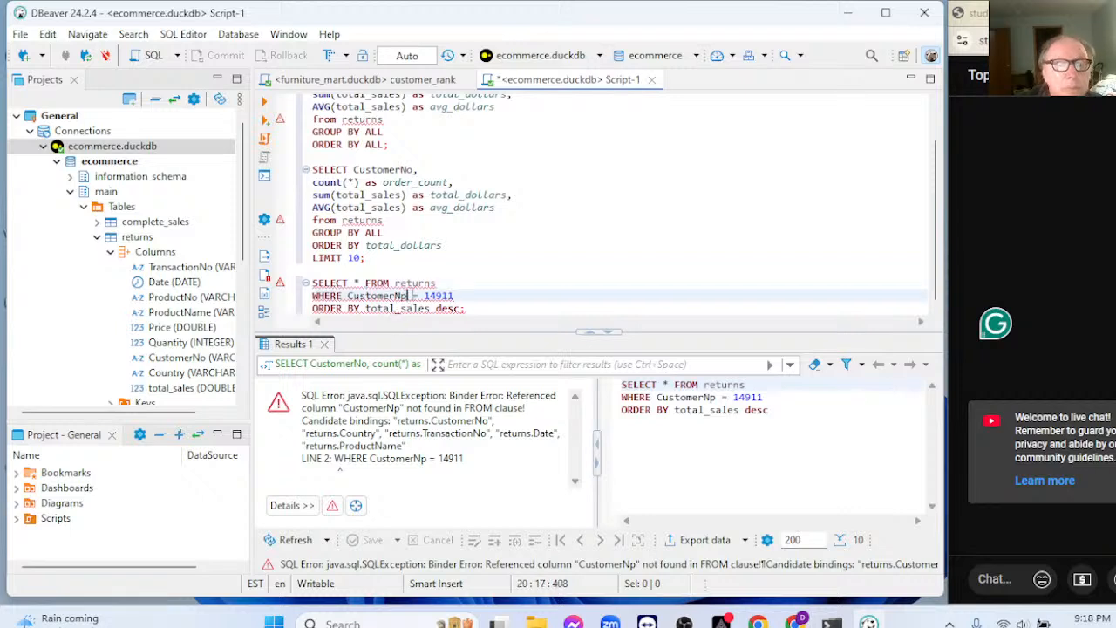
key("BackSpace")
type("o")
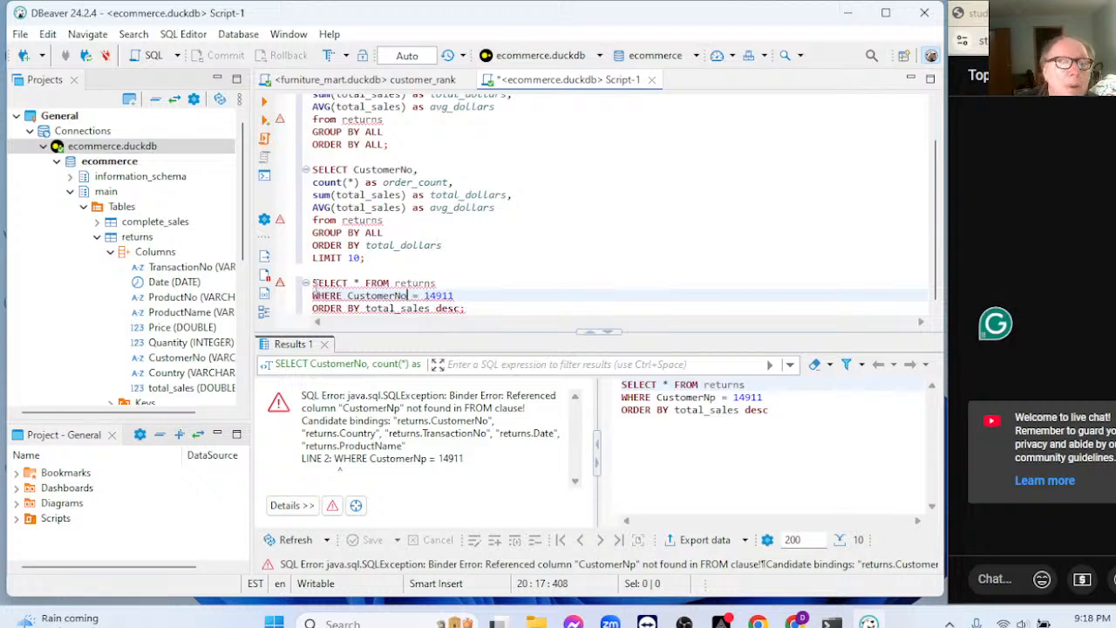
left_click_drag(312, 283, 488, 325)
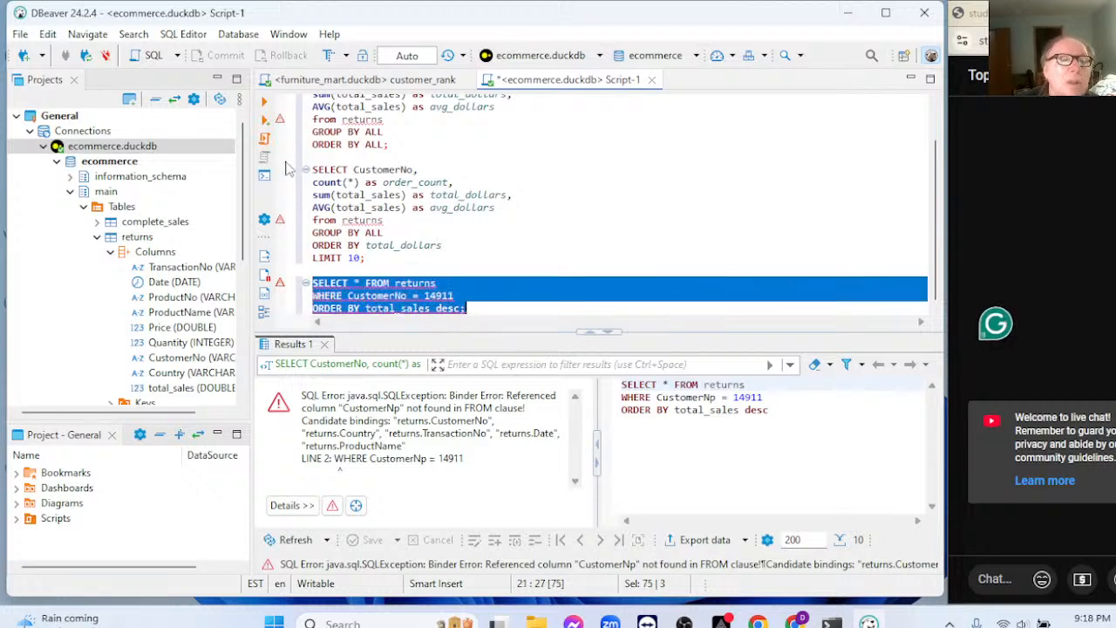
left_click(265, 102)
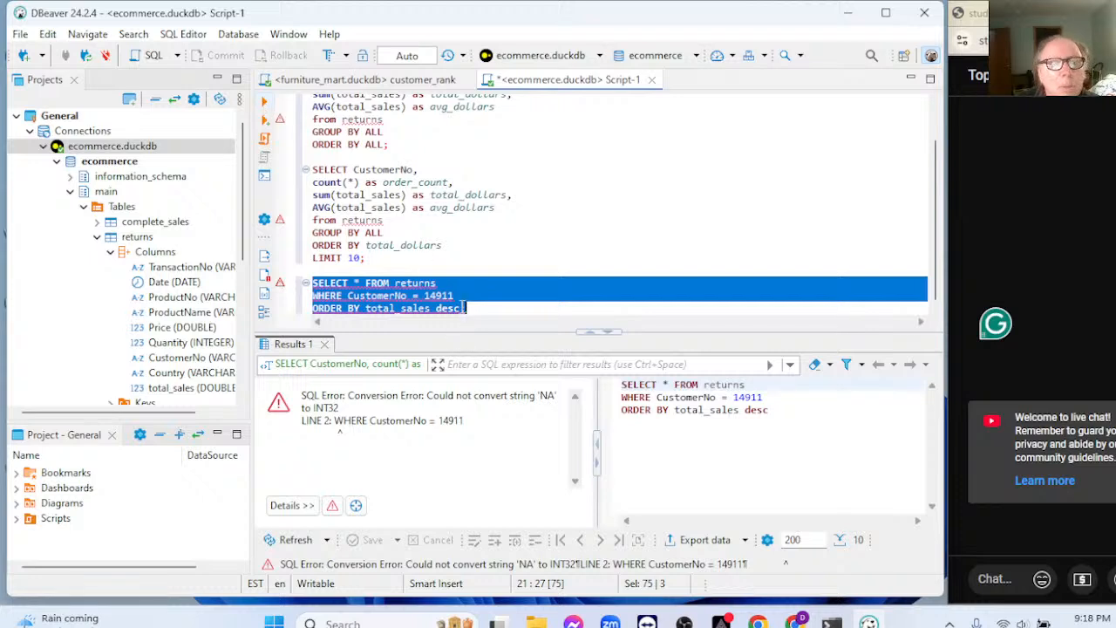
Step: Put the customer number in the last query's WHERE clause in single quotes and run only that query
left_click(459, 297)
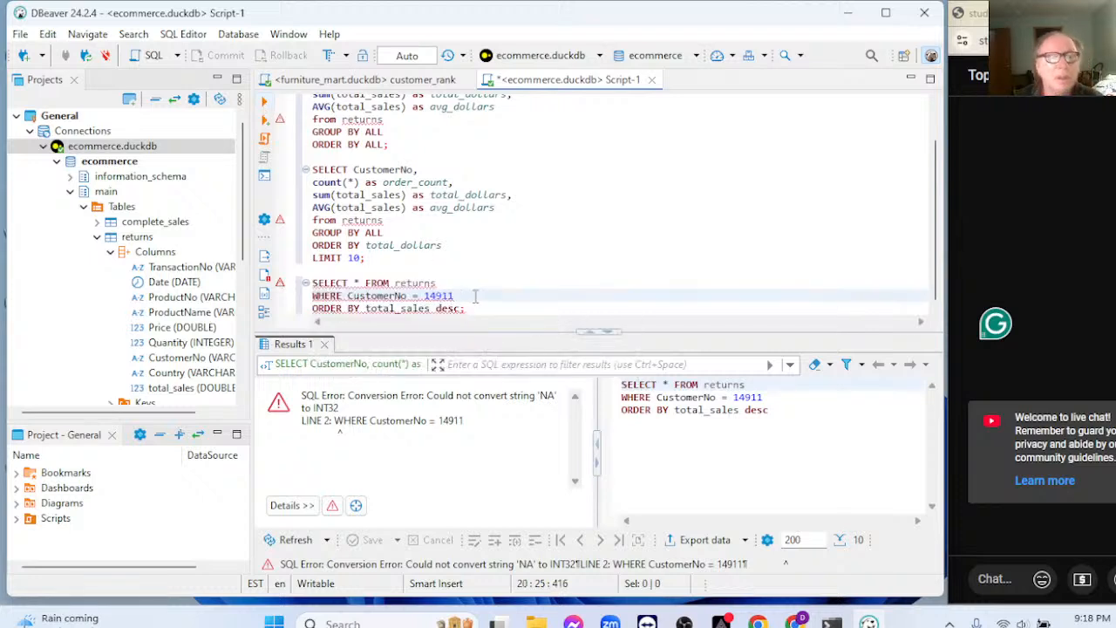
key("BackSpace")
key("BackSpace")
key("BackSpace")
key("BackSpace")
key("BackSpace")
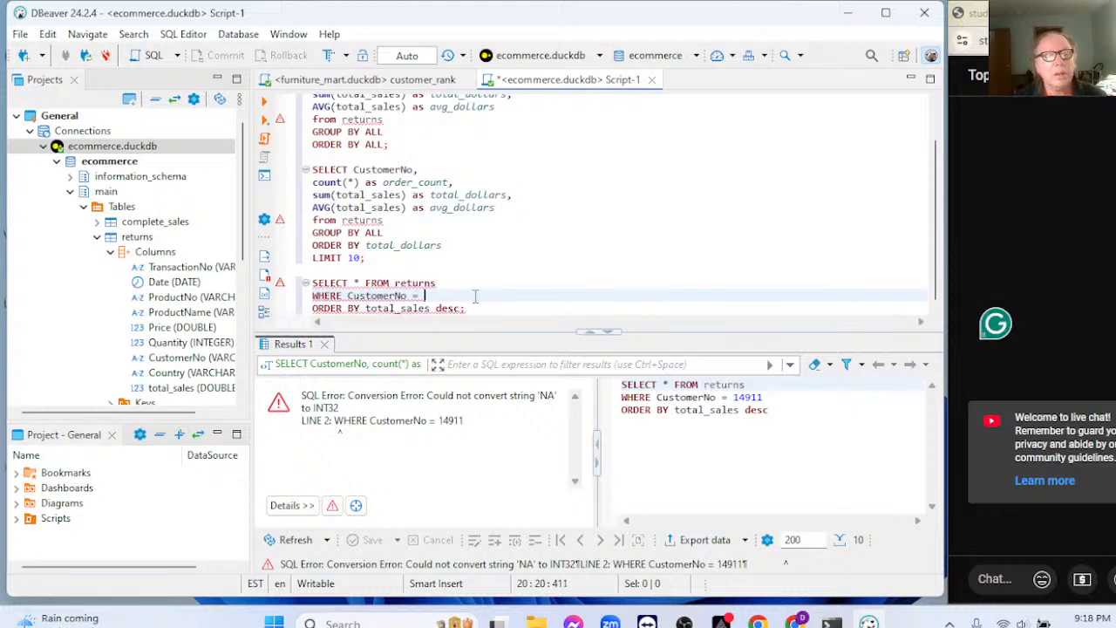
type("'")
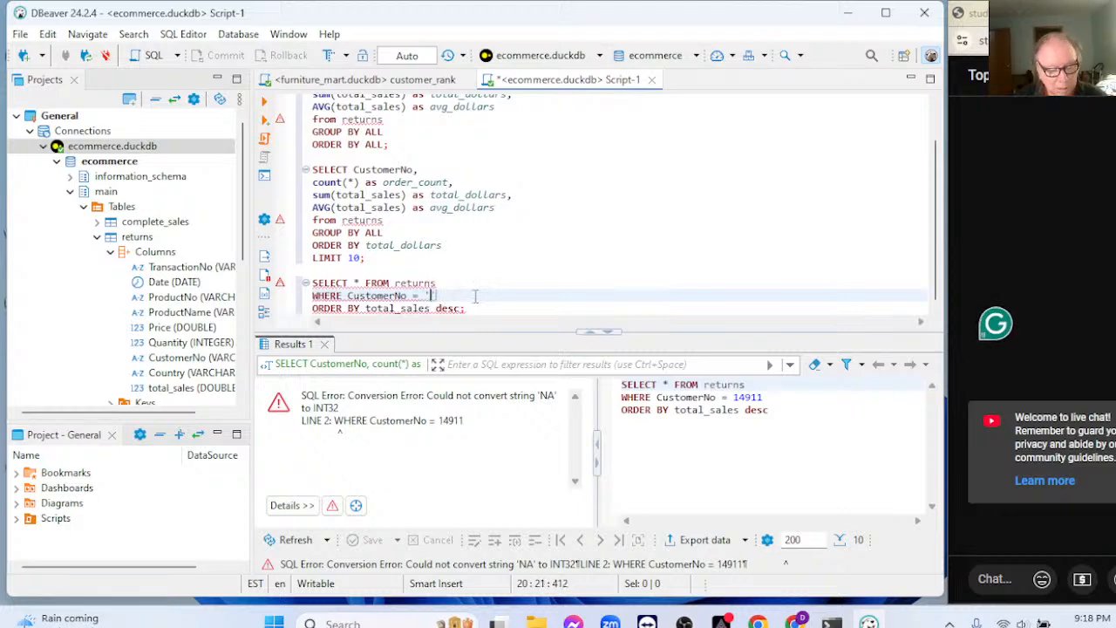
type("14911")
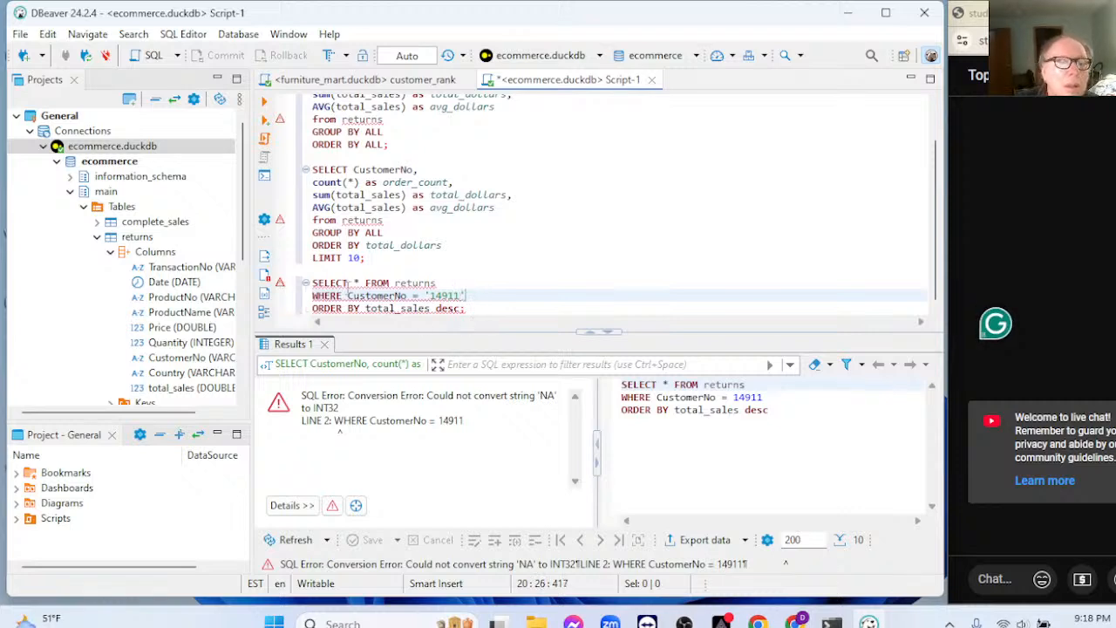
left_click_drag(314, 282, 467, 309)
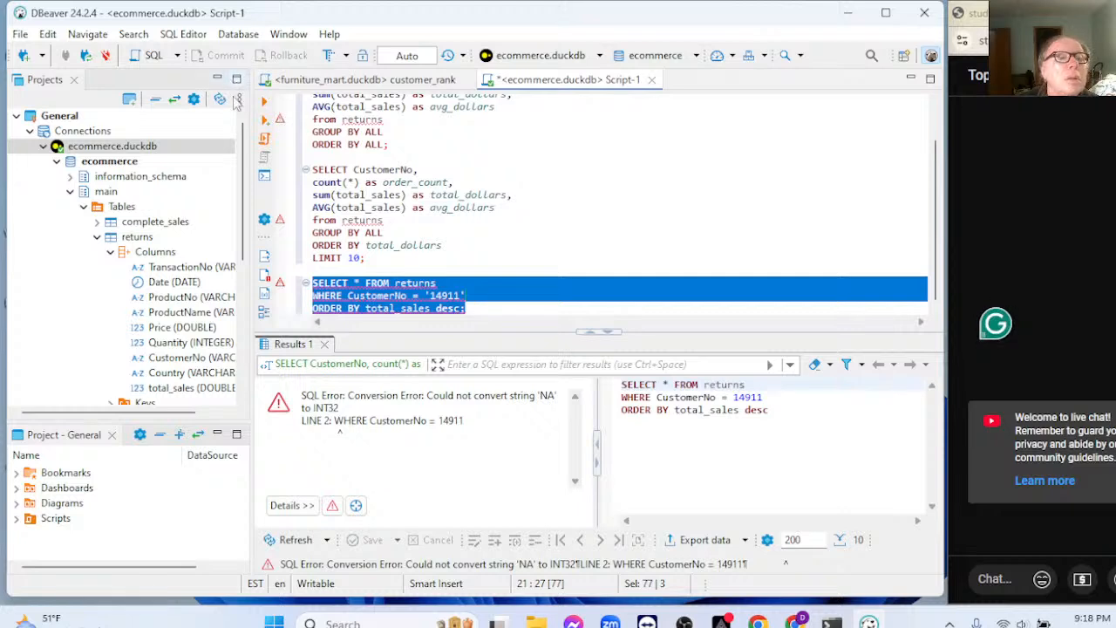
left_click(266, 103)
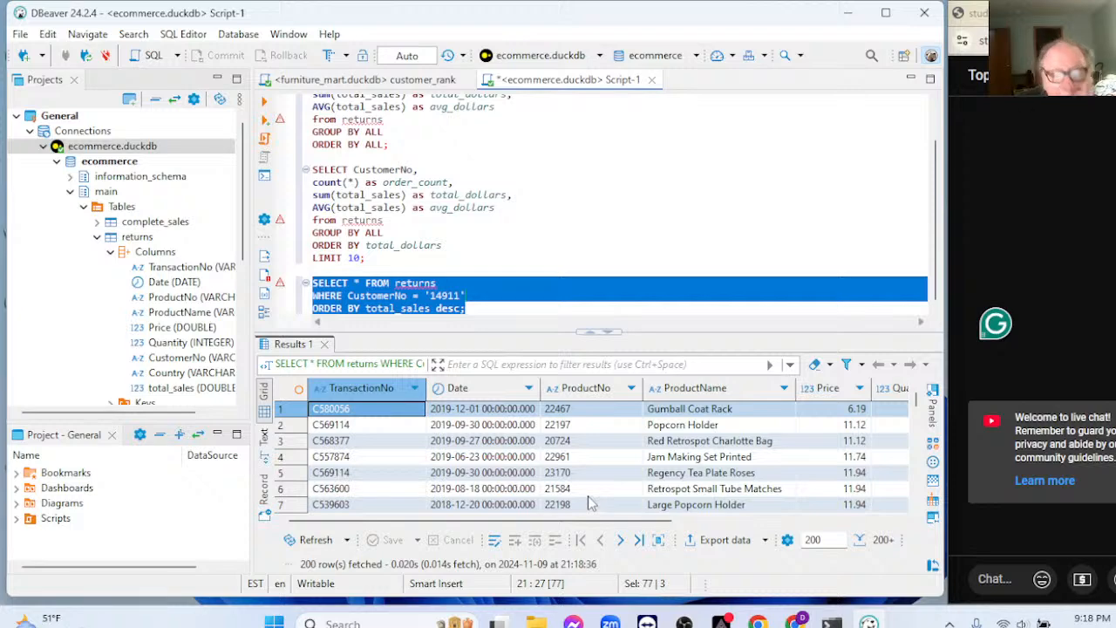
Step: Examine the order and products of the returned rows in the customer's result grid
left_click(460, 414)
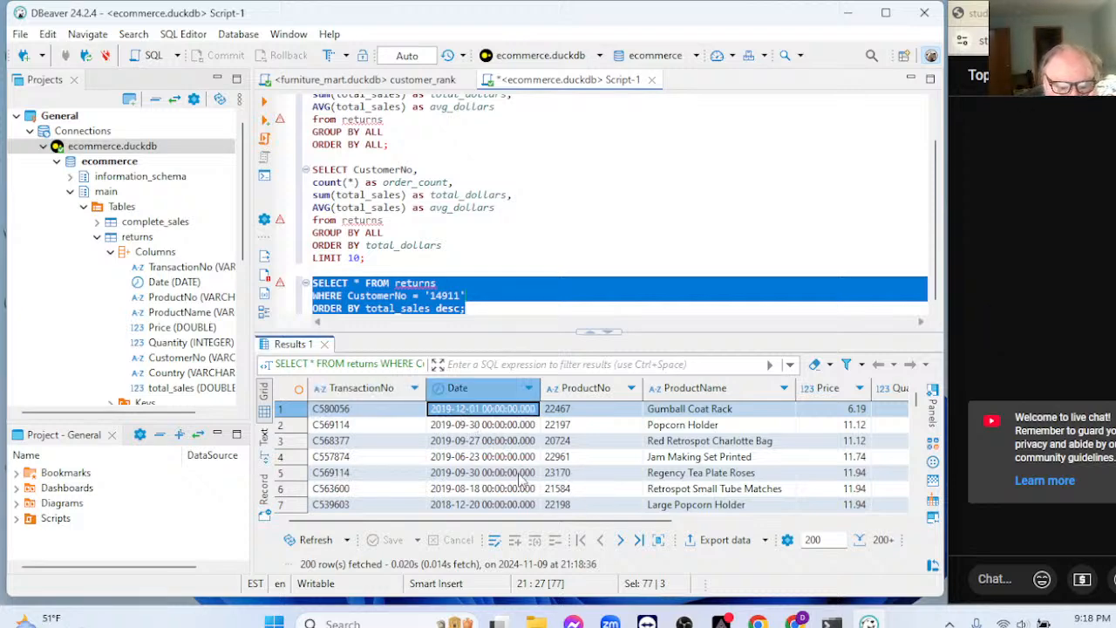
scroll(524, 476, "down", 13)
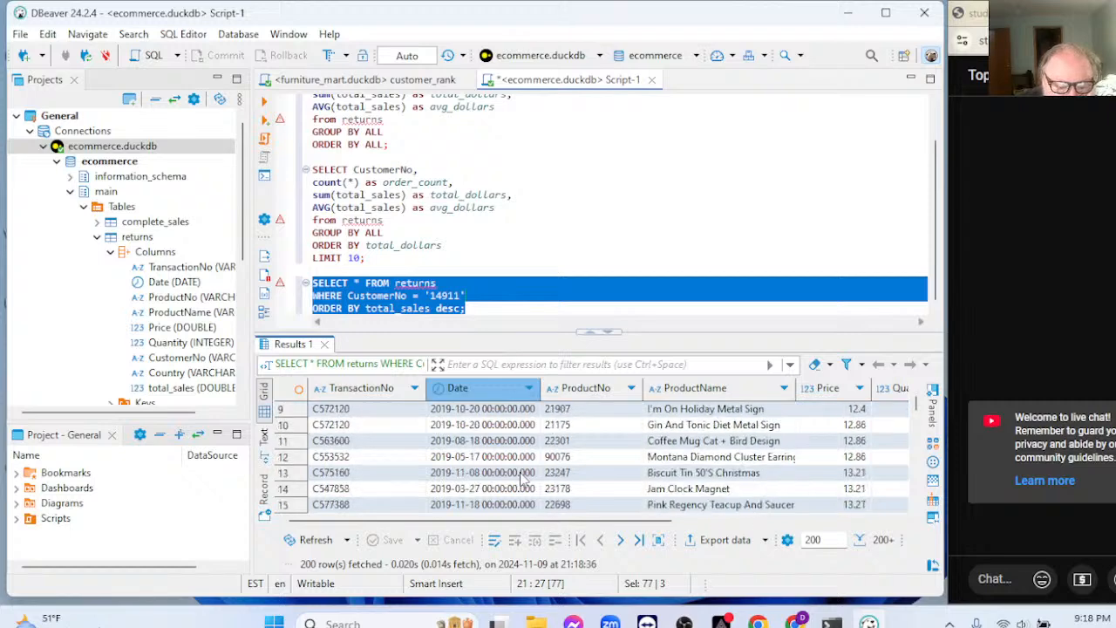
scroll(524, 475, "down", 13)
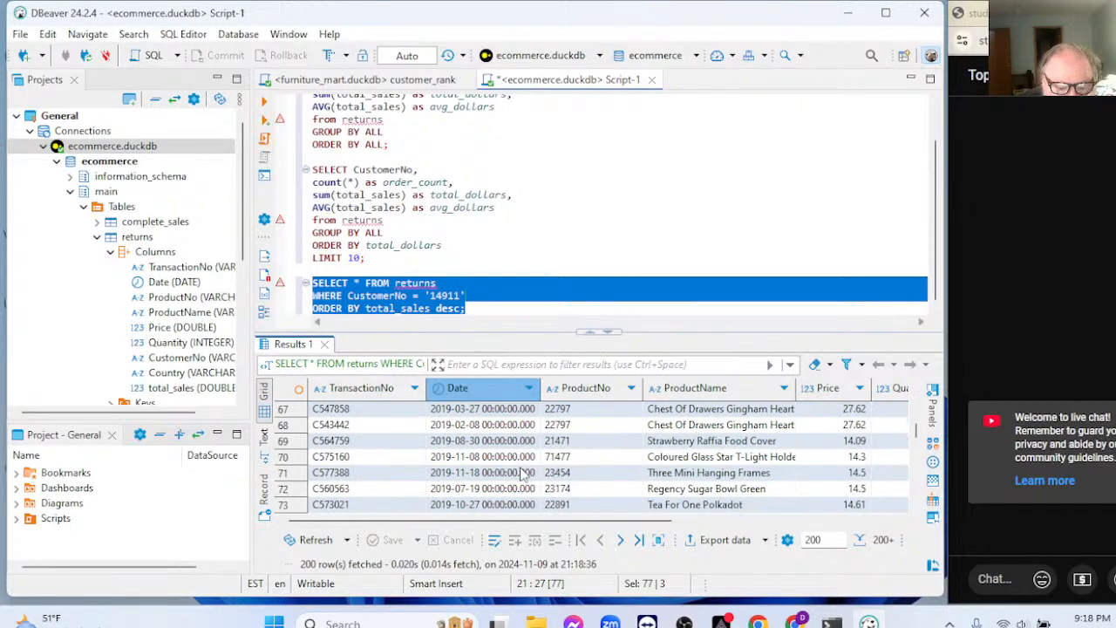
scroll(523, 475, "up", 20)
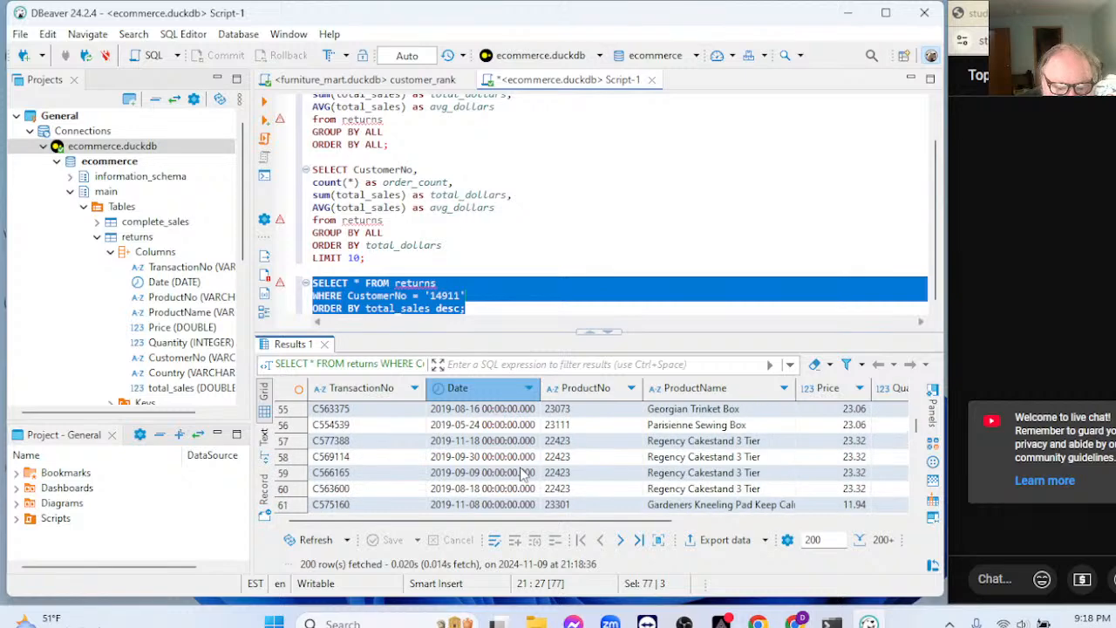
scroll(523, 473, "up", 7)
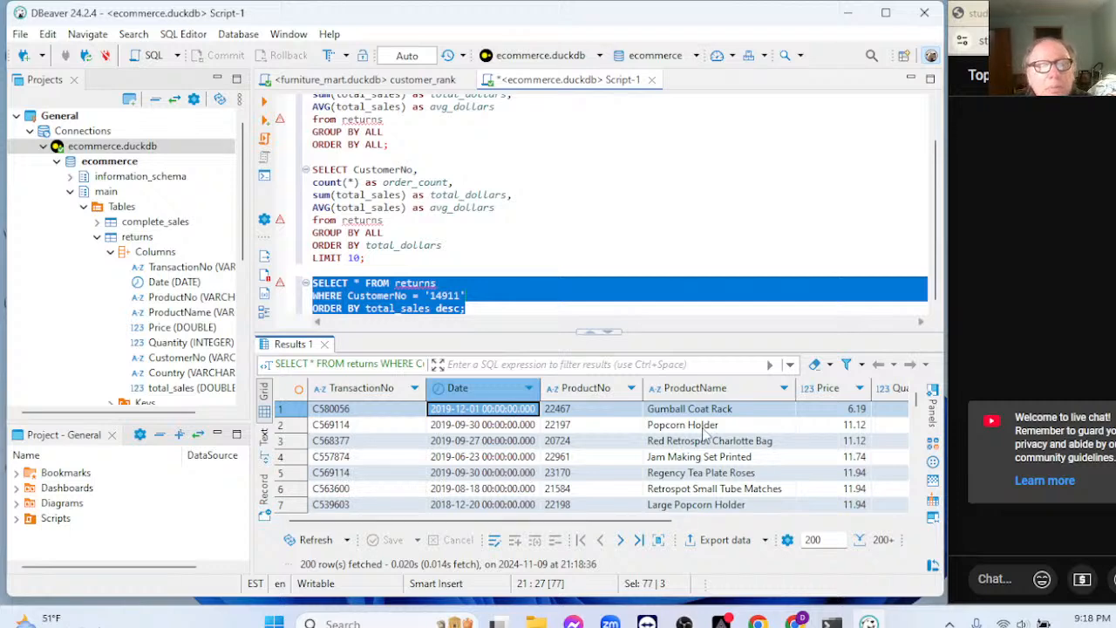
mouse_move(660, 521)
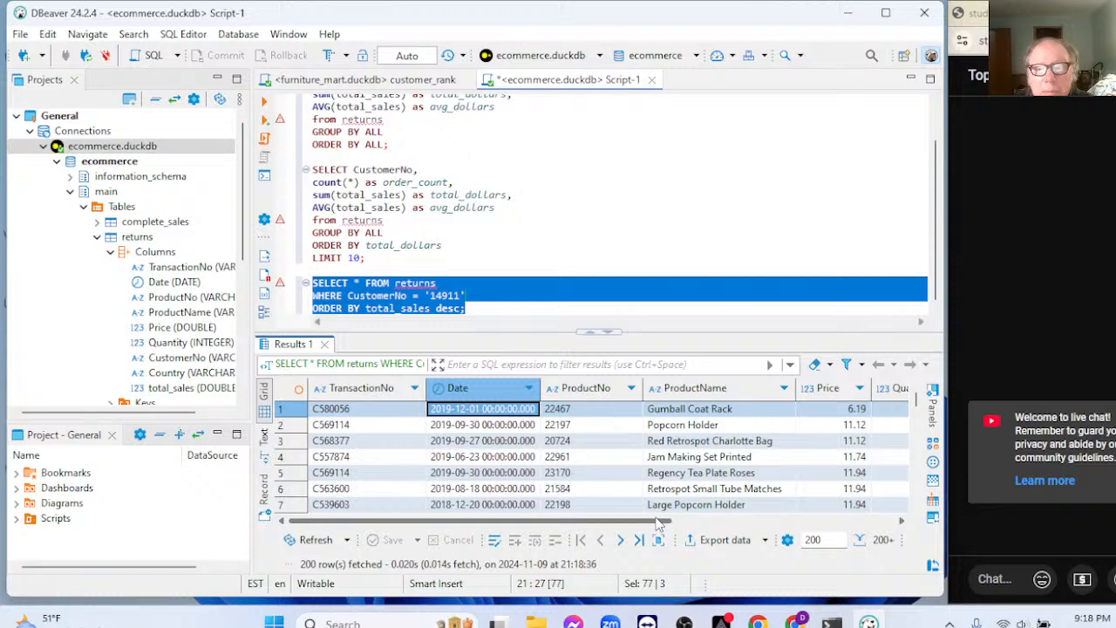
left_click_drag(660, 522, 532, 524)
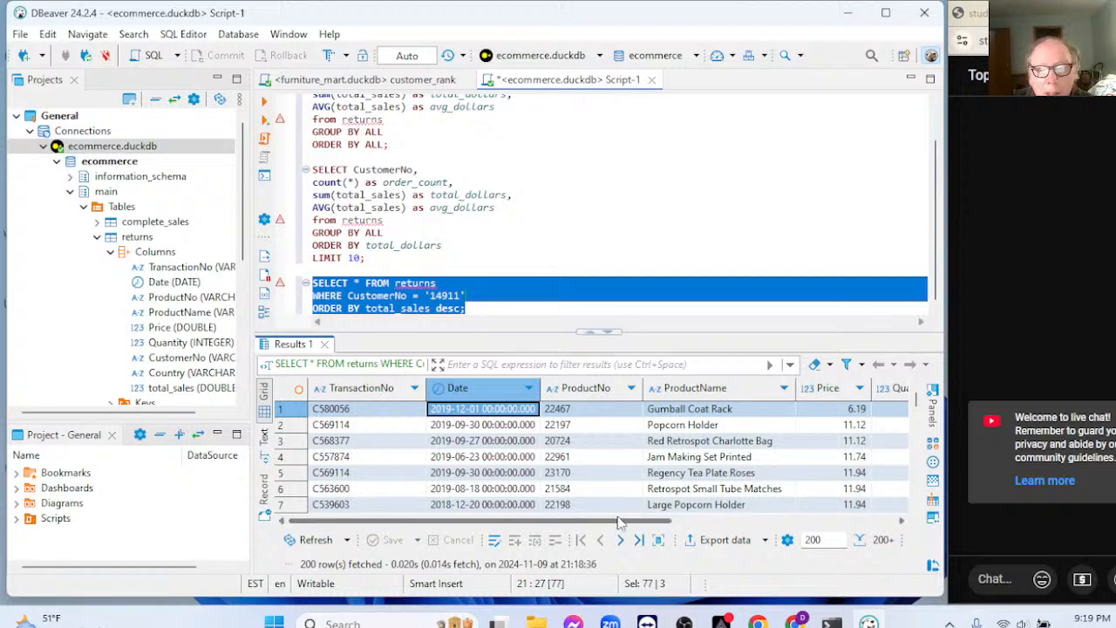
left_click_drag(619, 521, 523, 436)
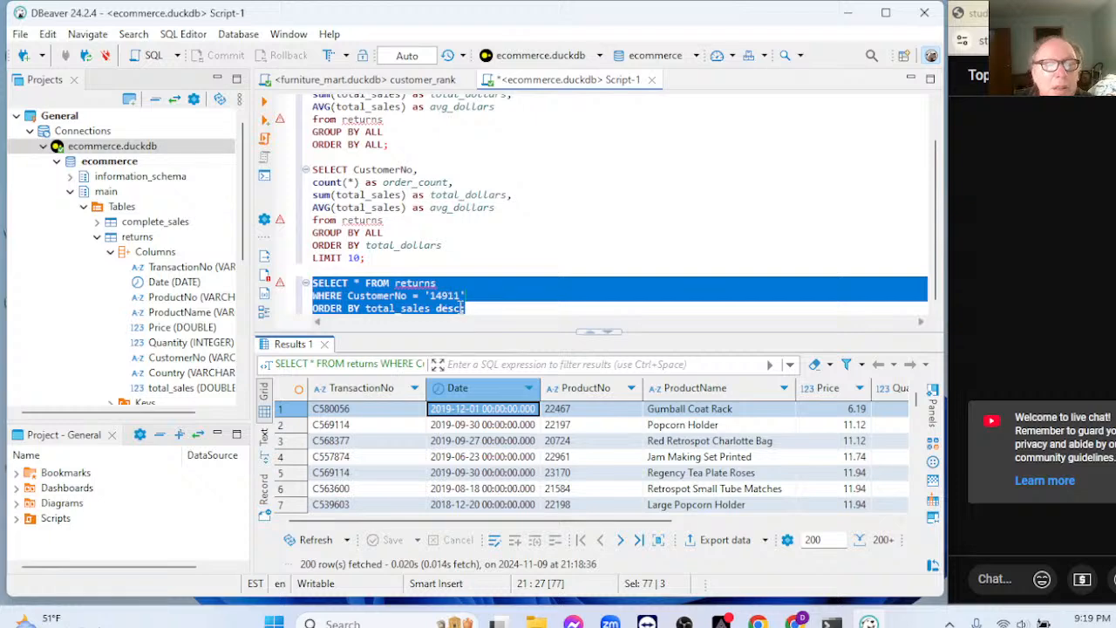
Step: Remove desc from the last query's ORDER BY total_sales, rerun only that query and view its total_sales column
left_click(465, 309)
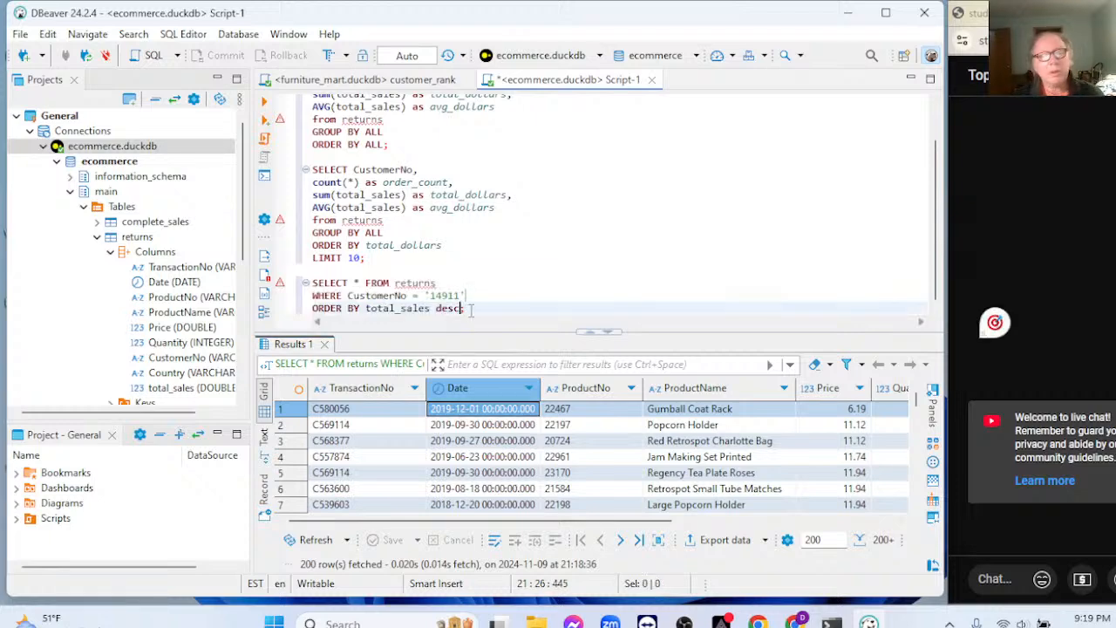
key("BackSpace")
key("BackSpace")
key("BackSpace")
key("BackSpace")
key("BackSpace")
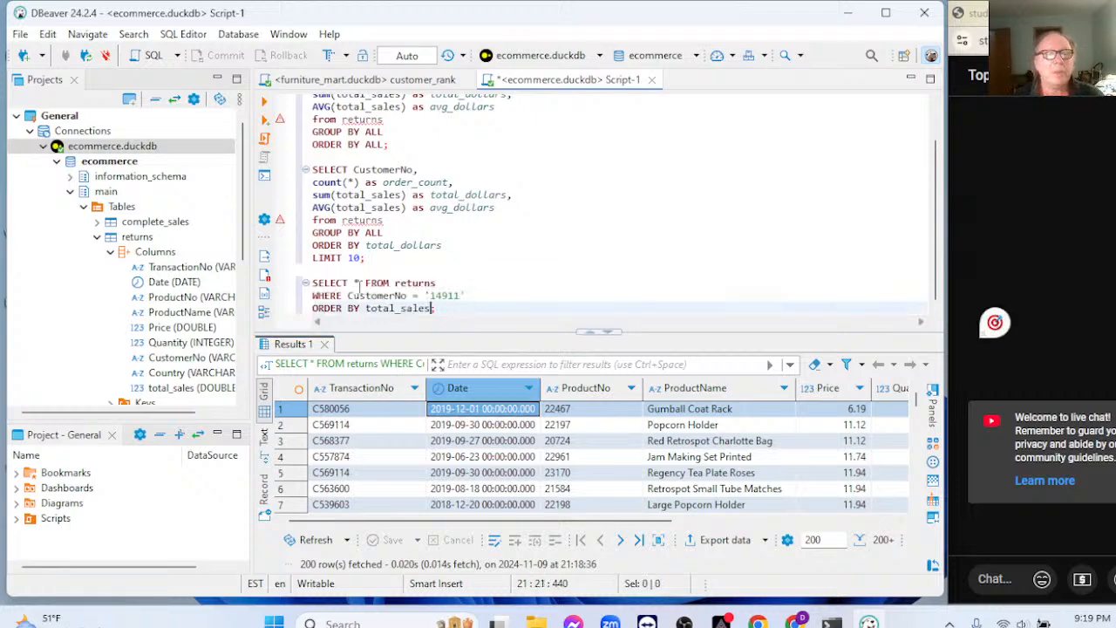
type(";")
left_click_drag(305, 281, 469, 309)
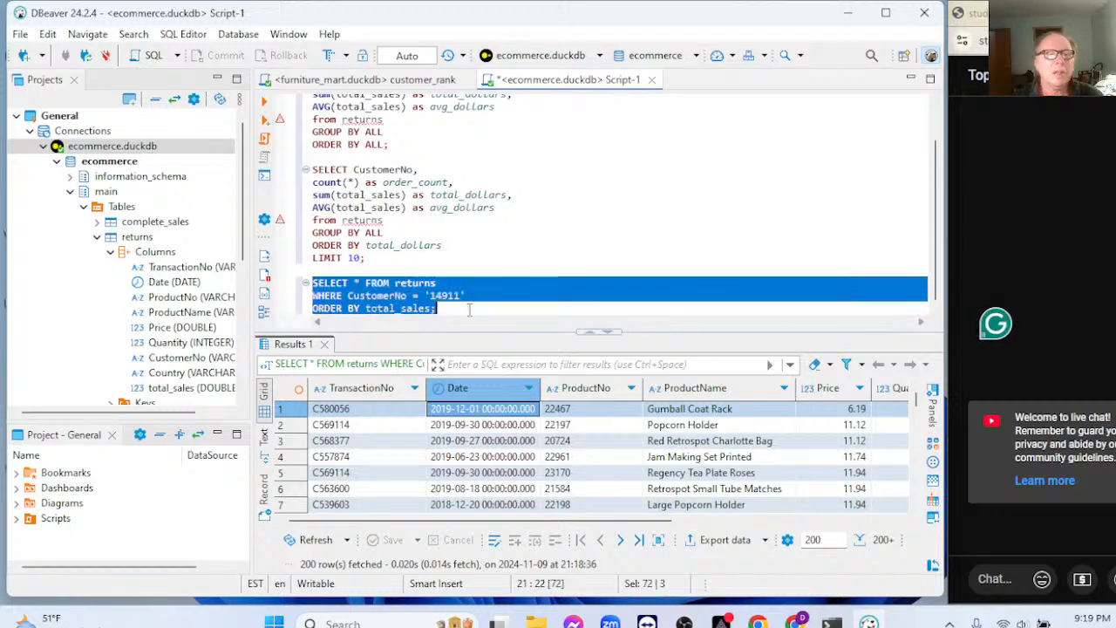
key("ctrl+Return")
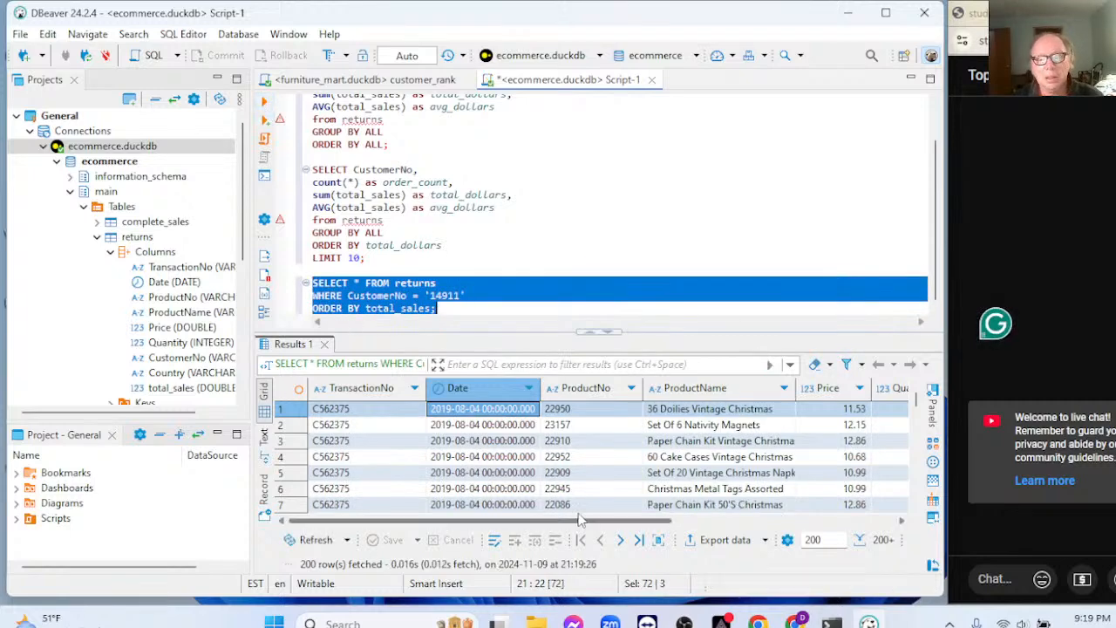
left_click_drag(617, 521, 855, 536)
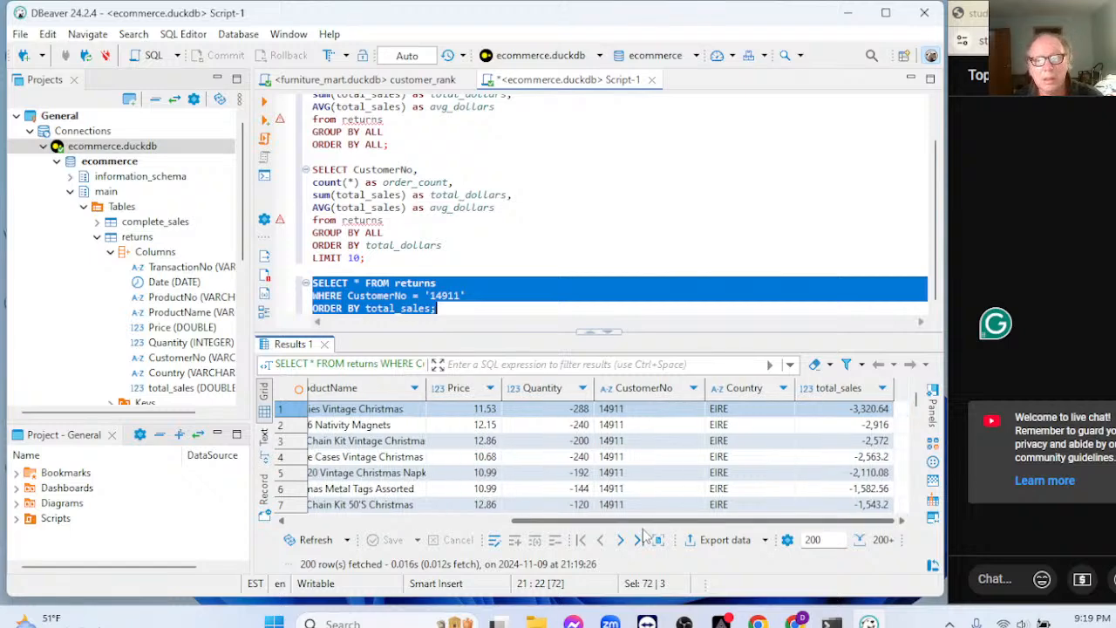
Step: Replace the asterisk in the last query's SELECT clause with the columns order_date and ProductName, each followed by a comma
left_click(358, 283)
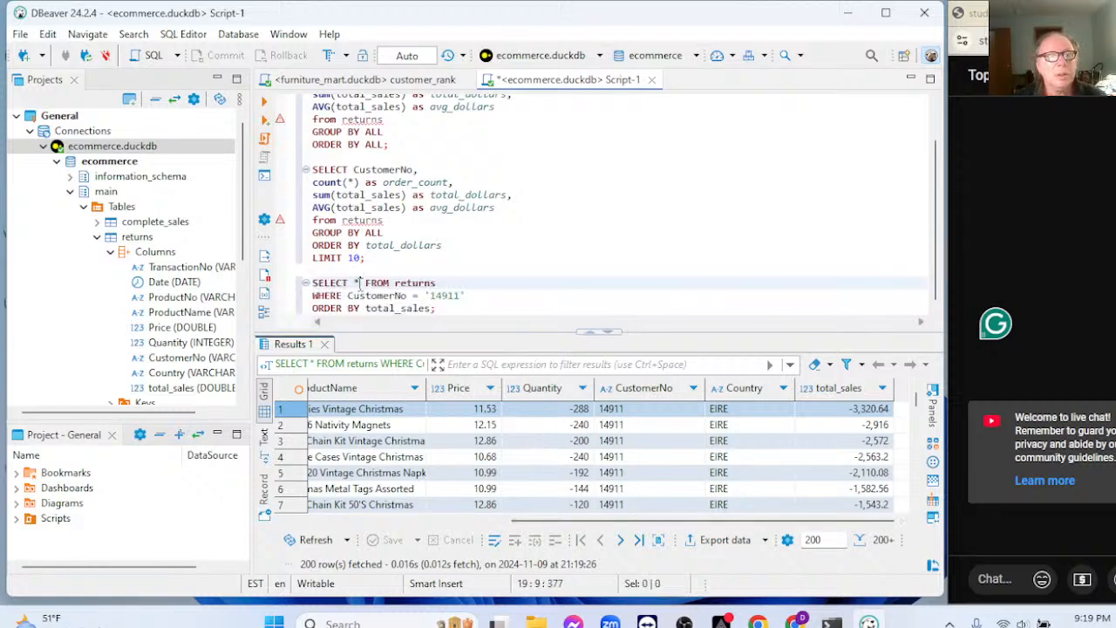
key("BackSpace")
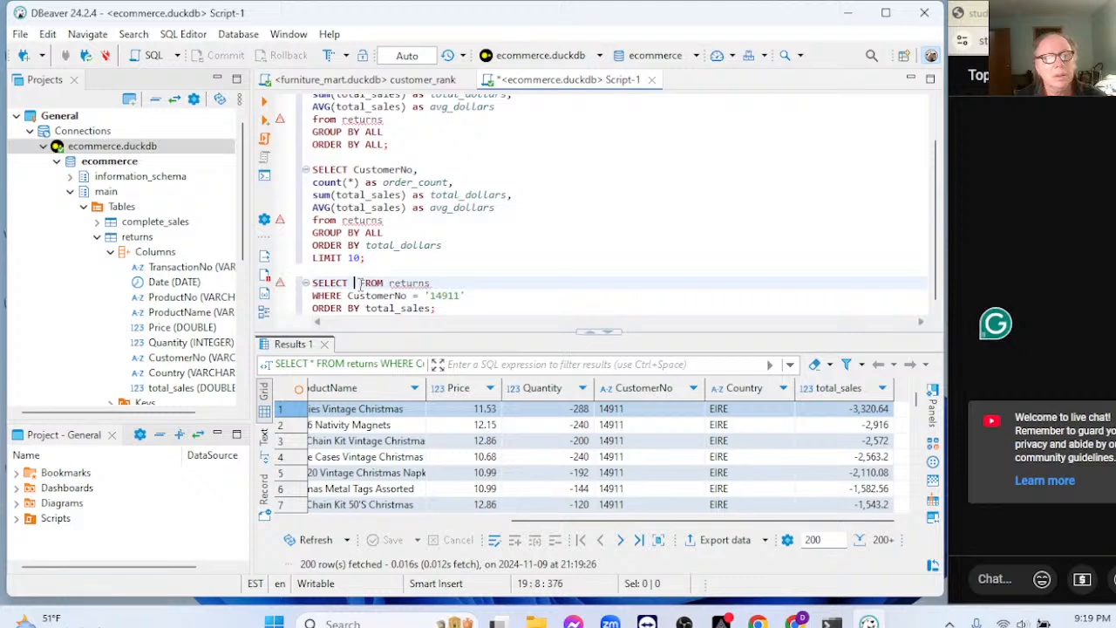
type("order_date,")
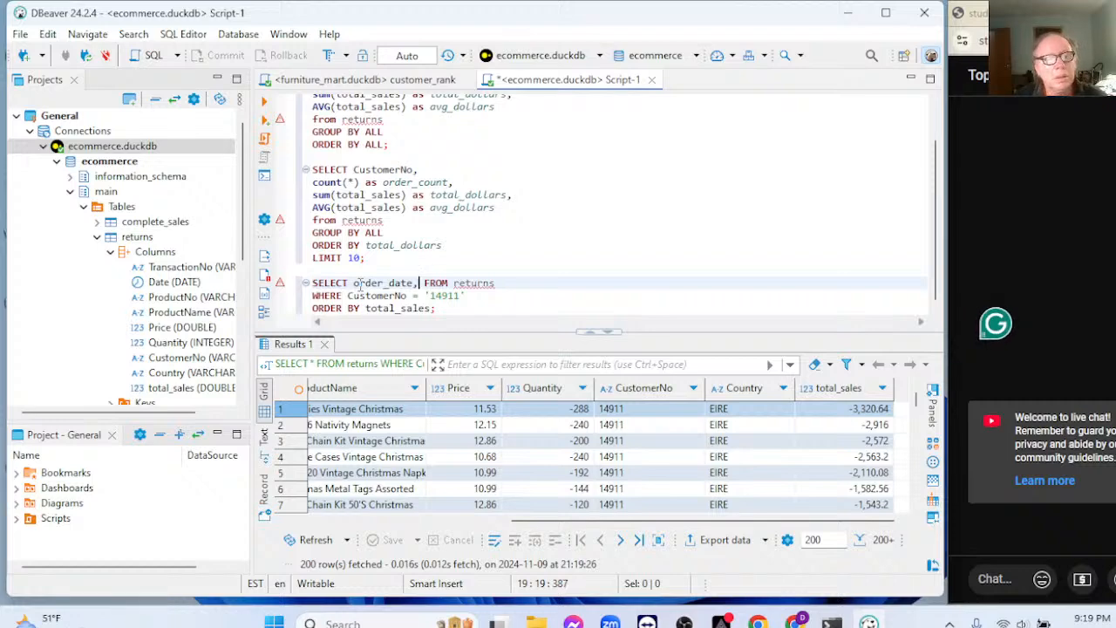
type("ProductNazm")
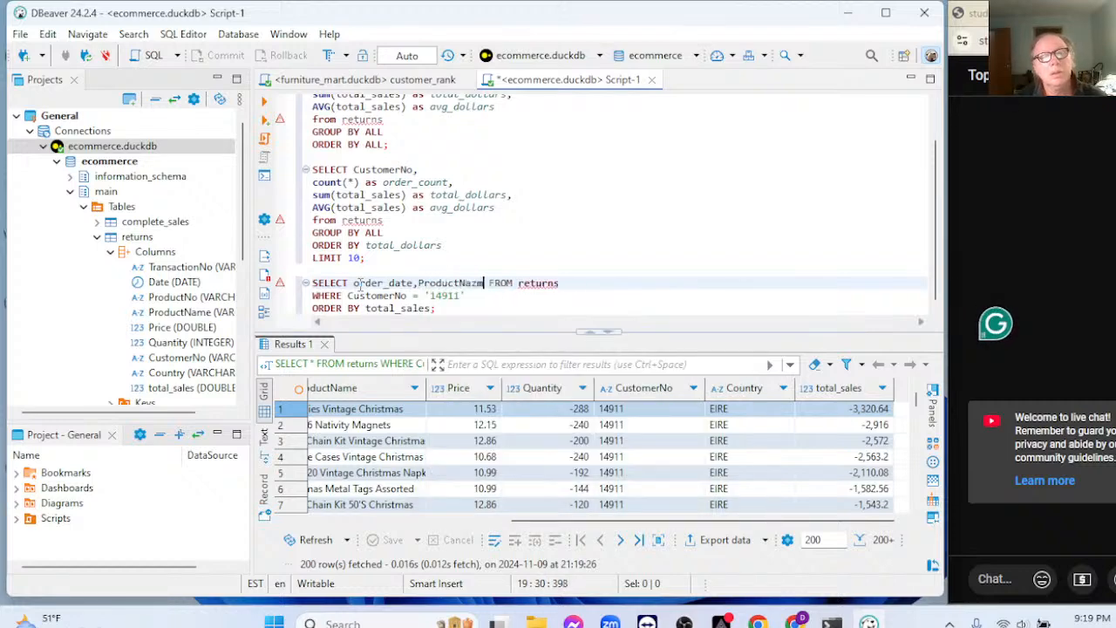
key("BackSpace")
key("BackSpace")
type("am")
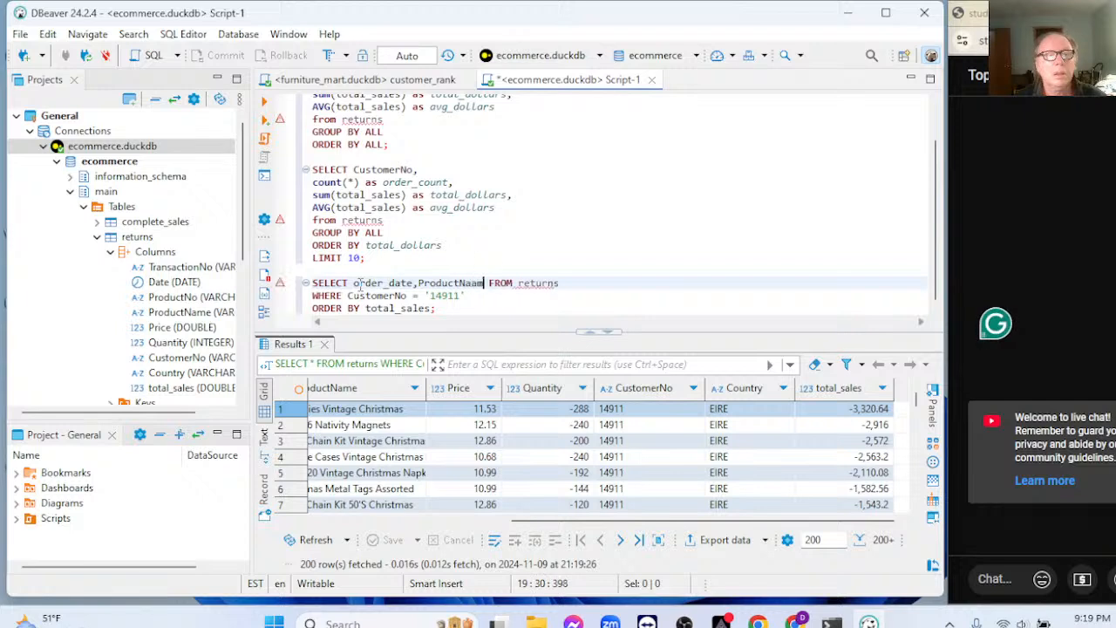
key("BackSpace")
key("BackSpace")
type("me,")
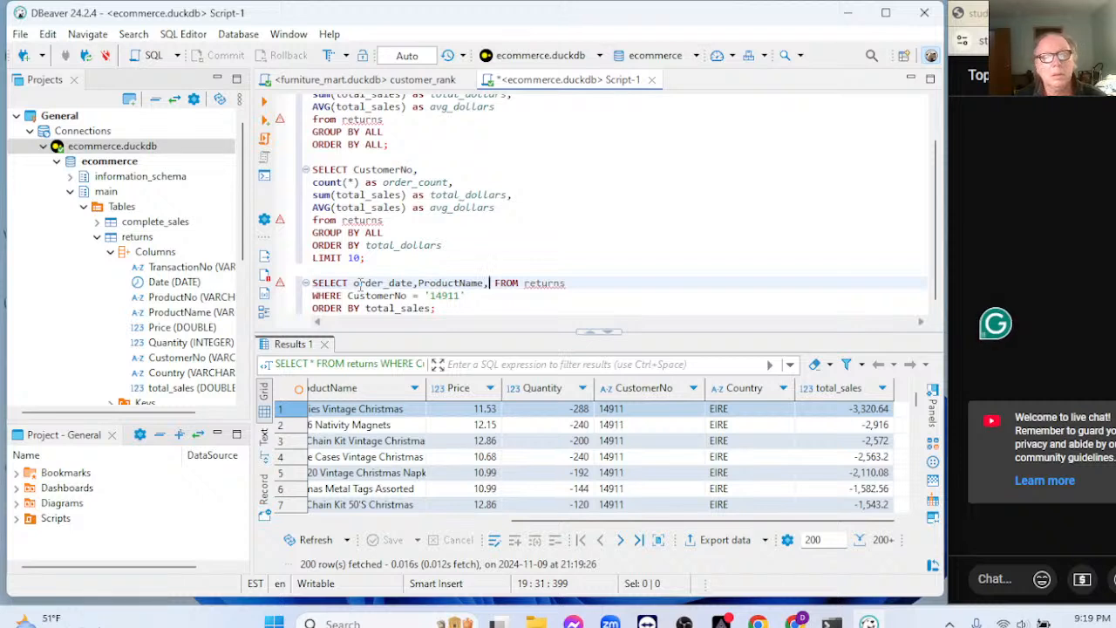
Step: Add Quanity and total_sales to the last query's column list and try to run only that query
type("Qu")
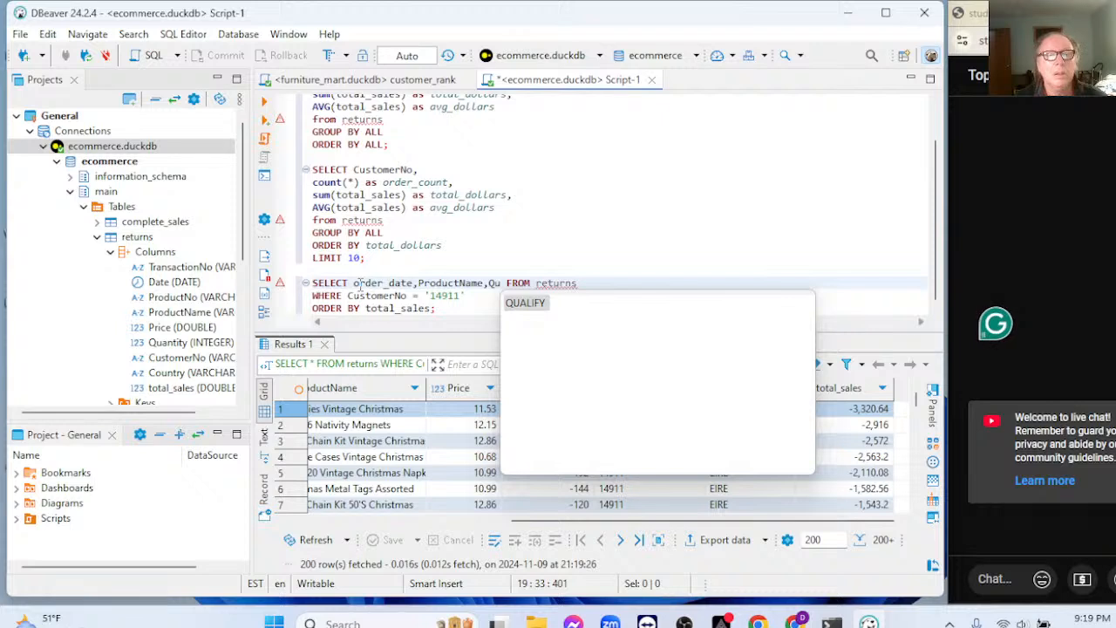
type("aain")
key("BackSpace")
key("BackSpace")
key("BackSpace")
type("ntity")
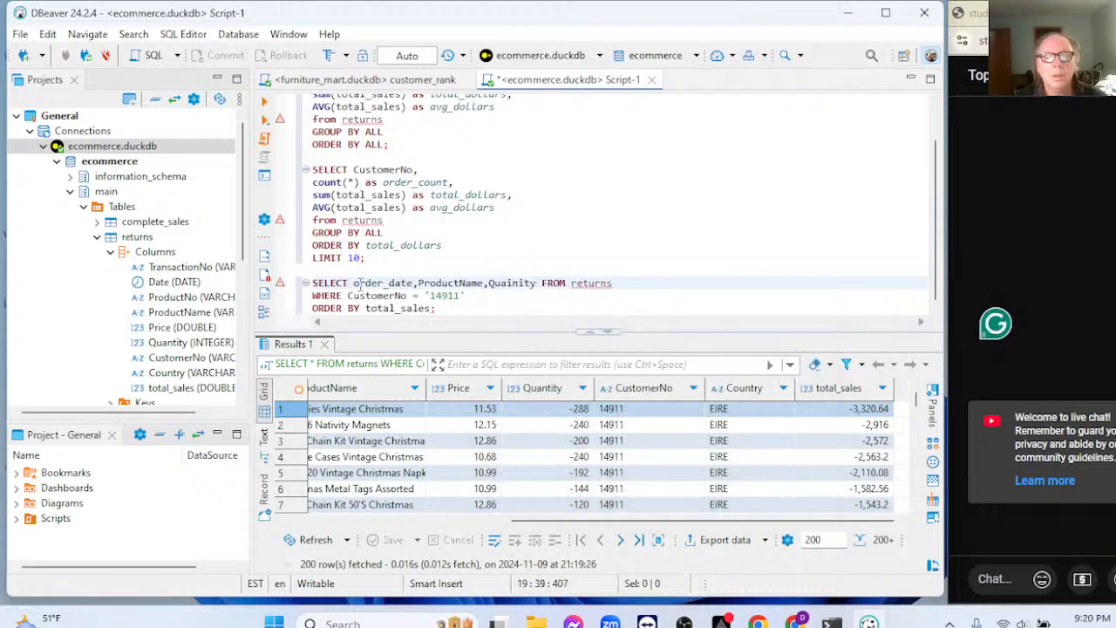
key("BackSpace")
key("BackSpace")
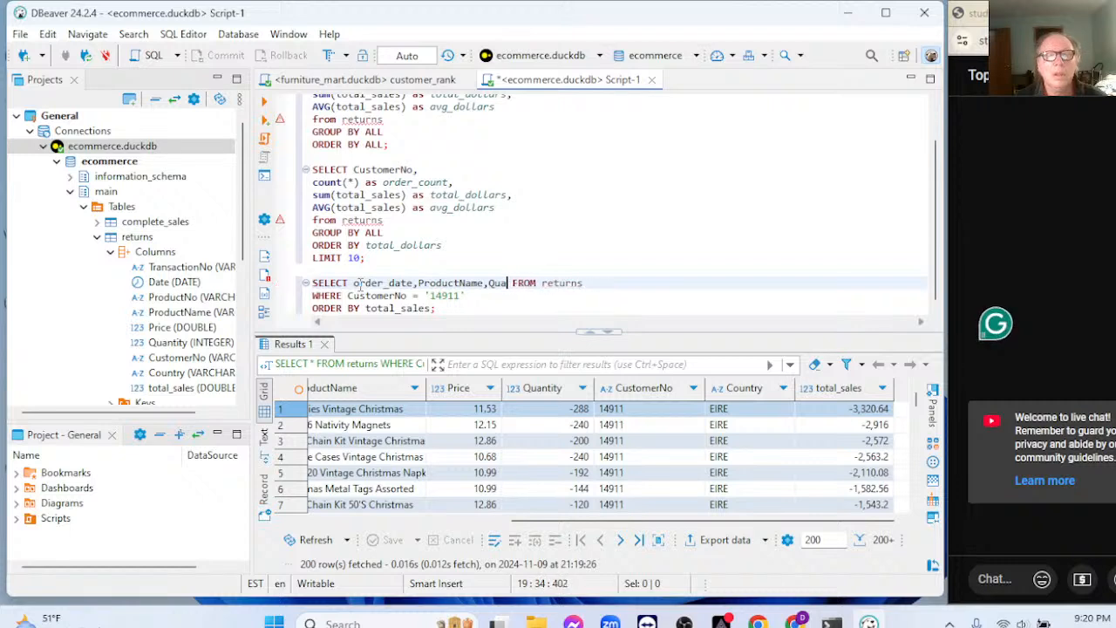
type("y")
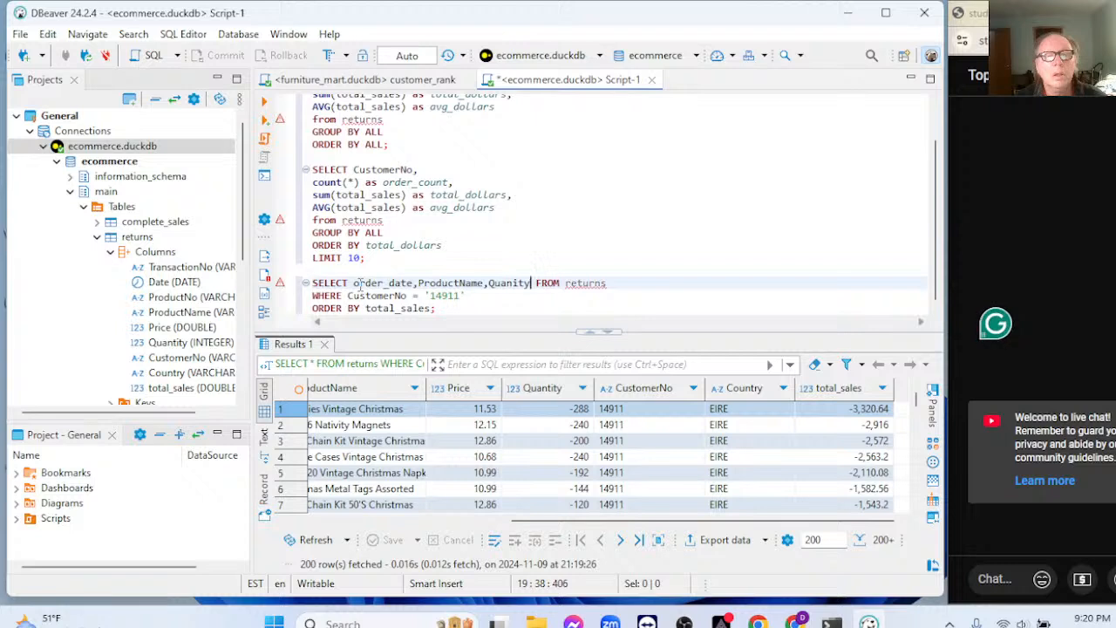
type(",total_")
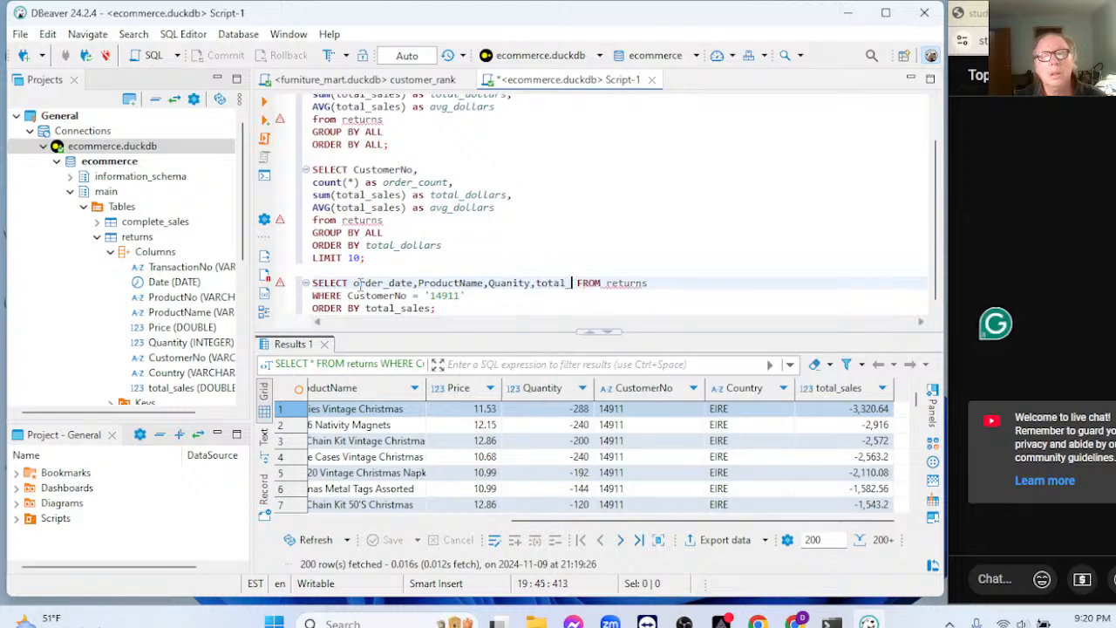
type("sales")
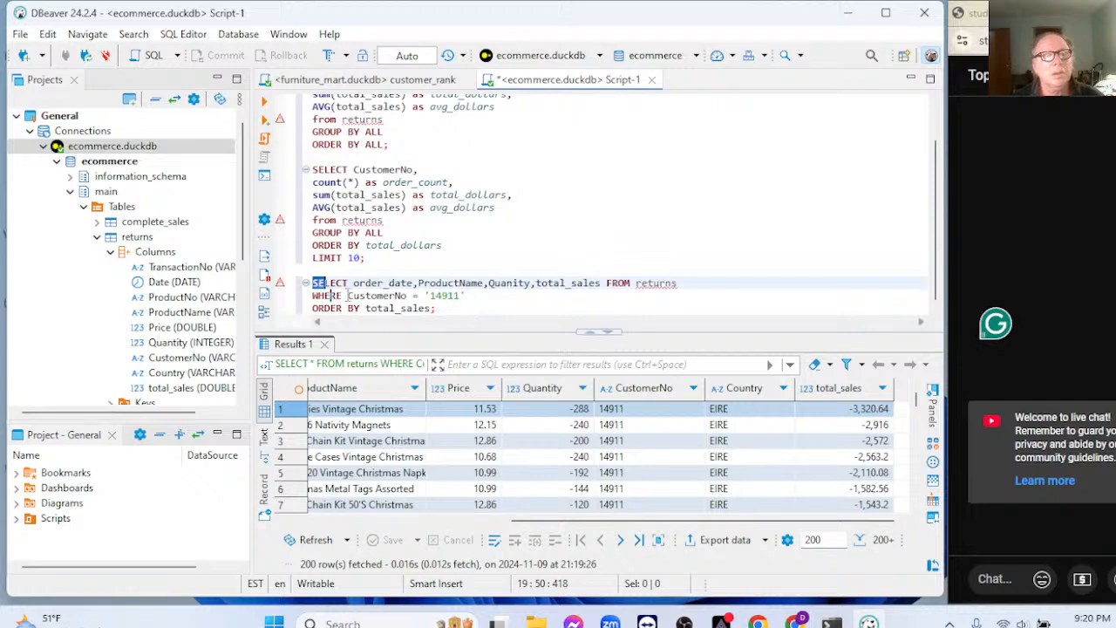
left_click_drag(313, 281, 438, 308)
left_click(265, 102)
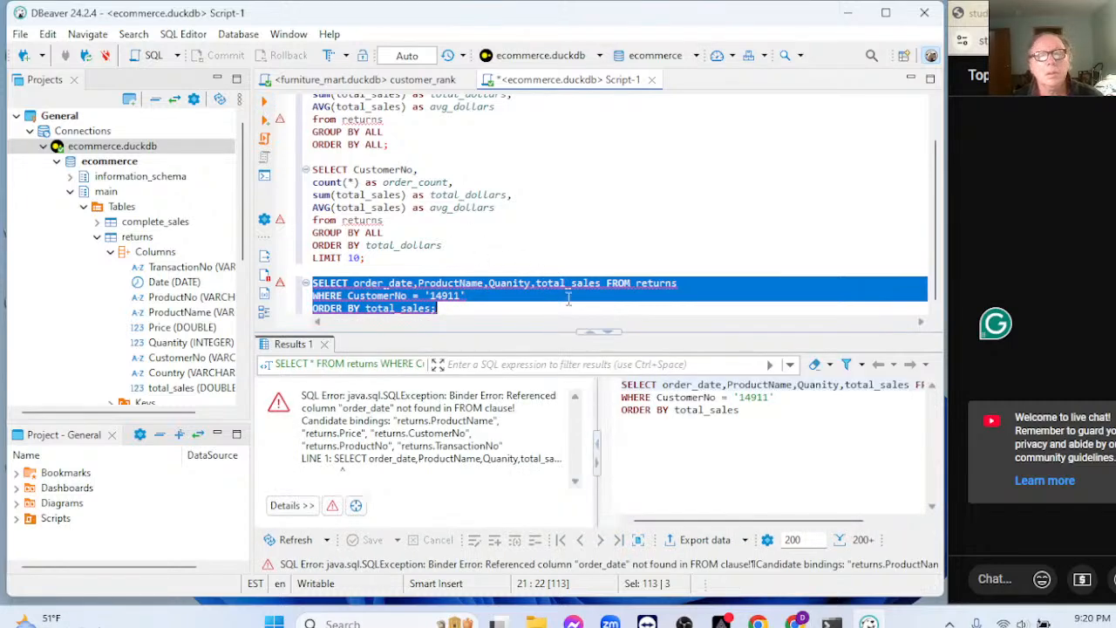
Step: Move FROM returns in the last query below the column list, leaving a blank line between them
left_click(609, 286)
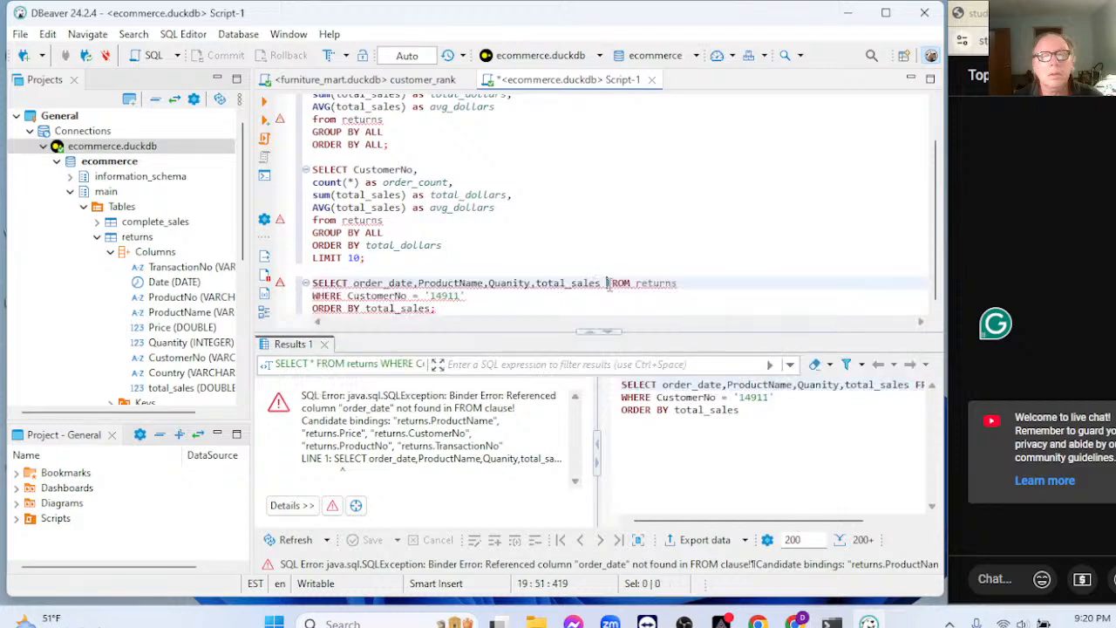
key("Return")
key("Return")
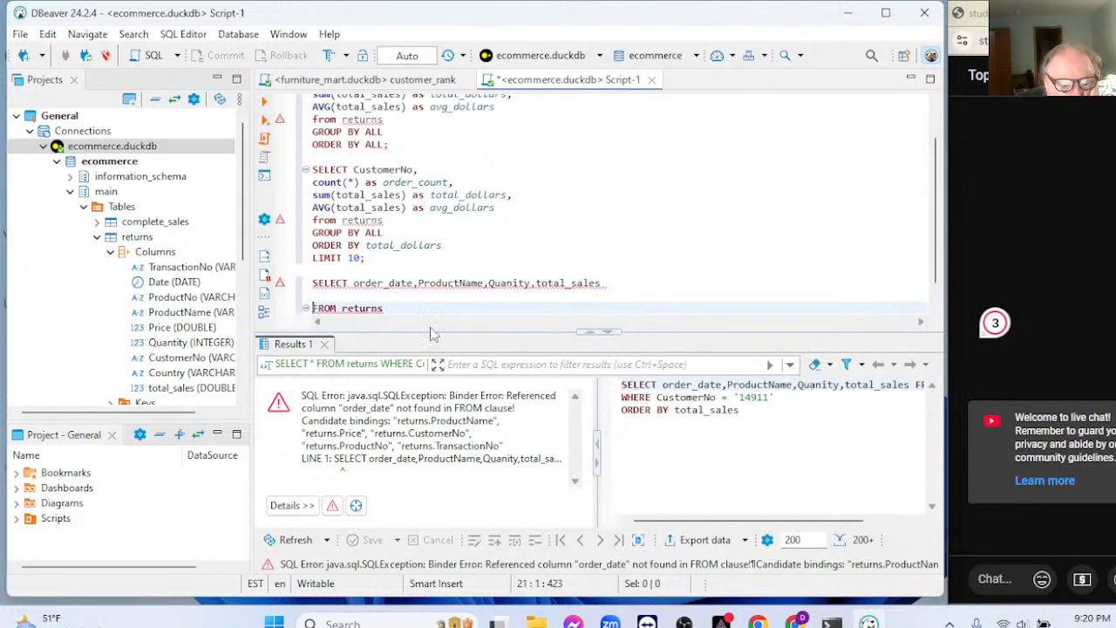
scroll(435, 308, "down", 1)
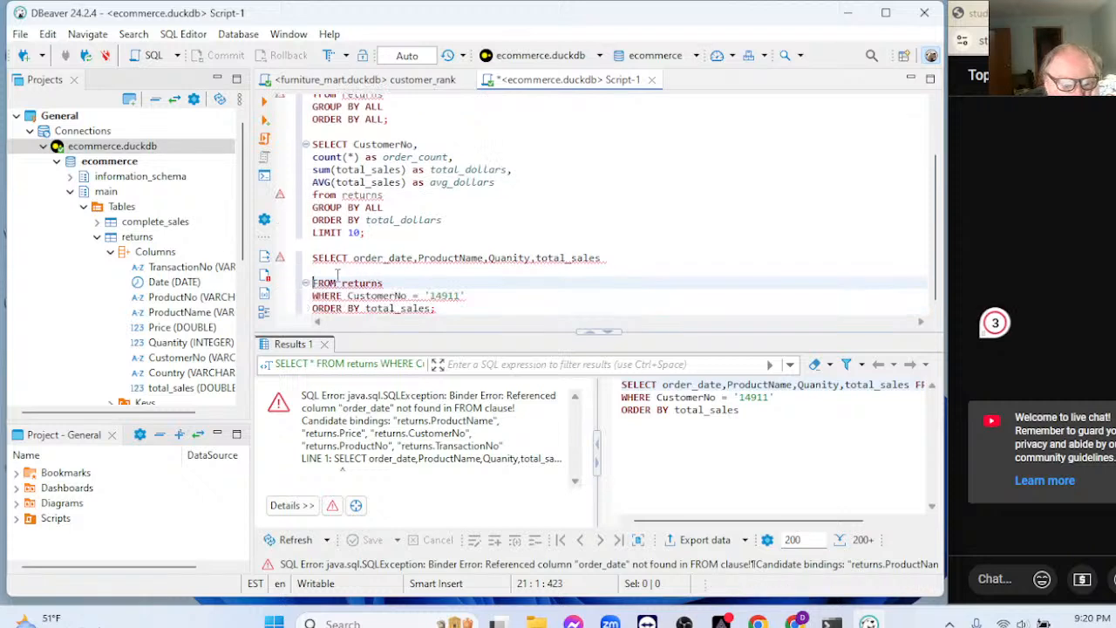
Step: Replace order_date with date in the last query's SELECT column list and try to run only that query
left_click(340, 270)
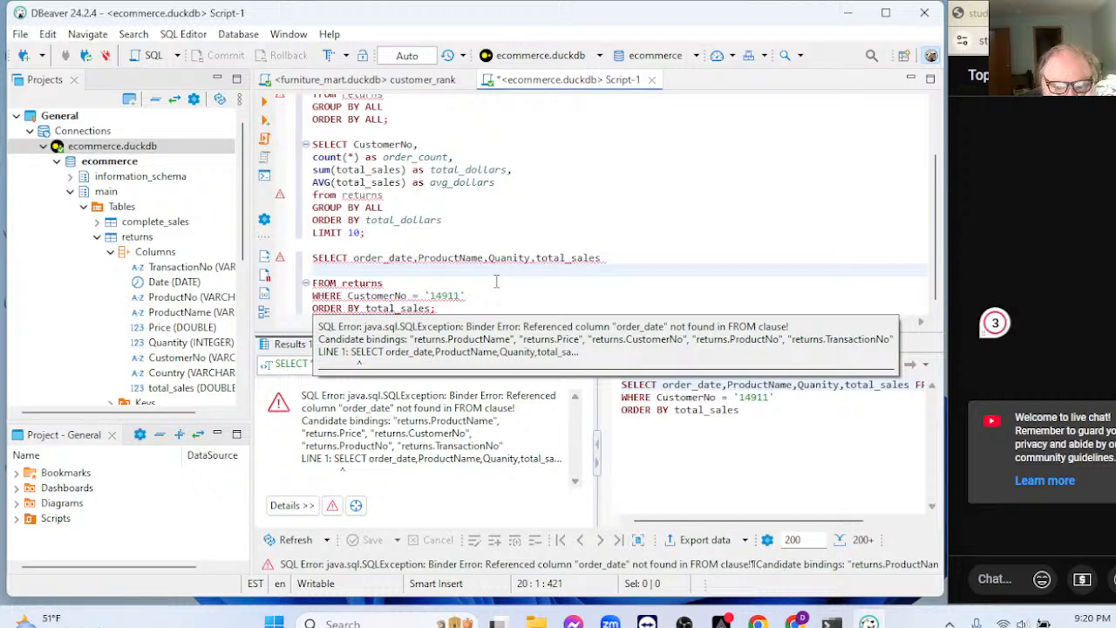
left_click(413, 258)
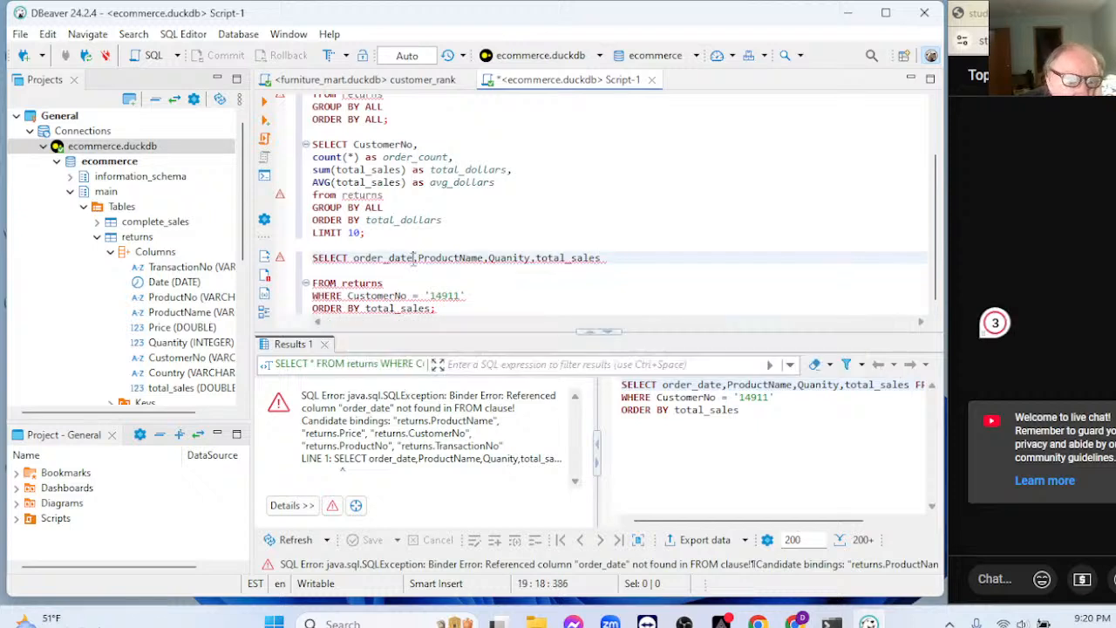
key("BackSpace")
key("BackSpace")
key("BackSpace")
key("BackSpace")
key("BackSpace")
key("BackSpace")
key("BackSpace")
key("BackSpace")
key("BackSpace")
key("BackSpace")
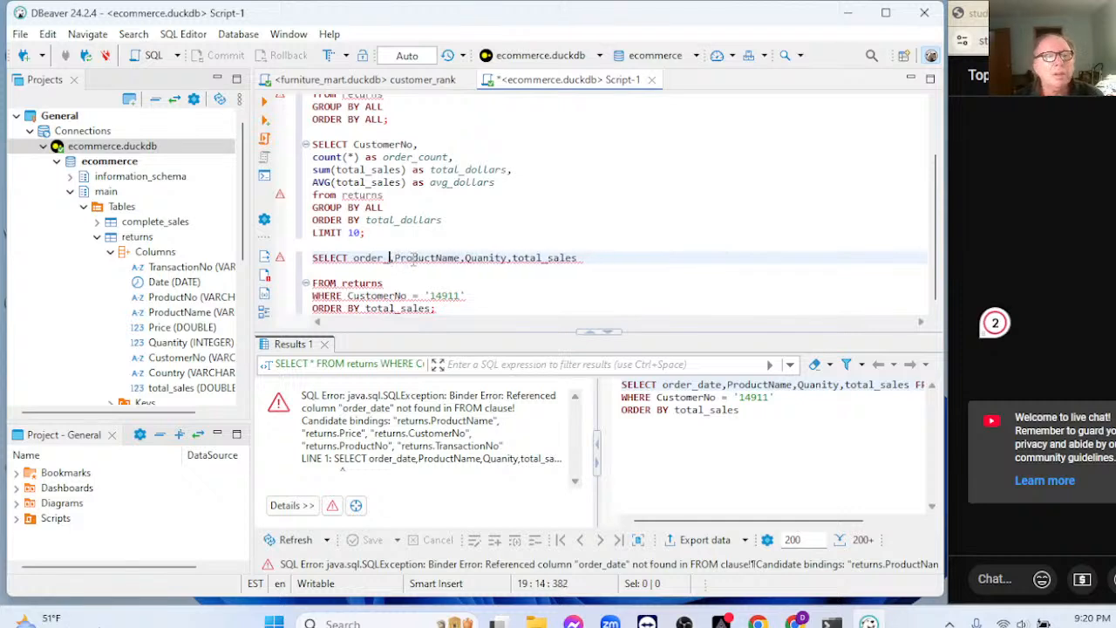
type("date")
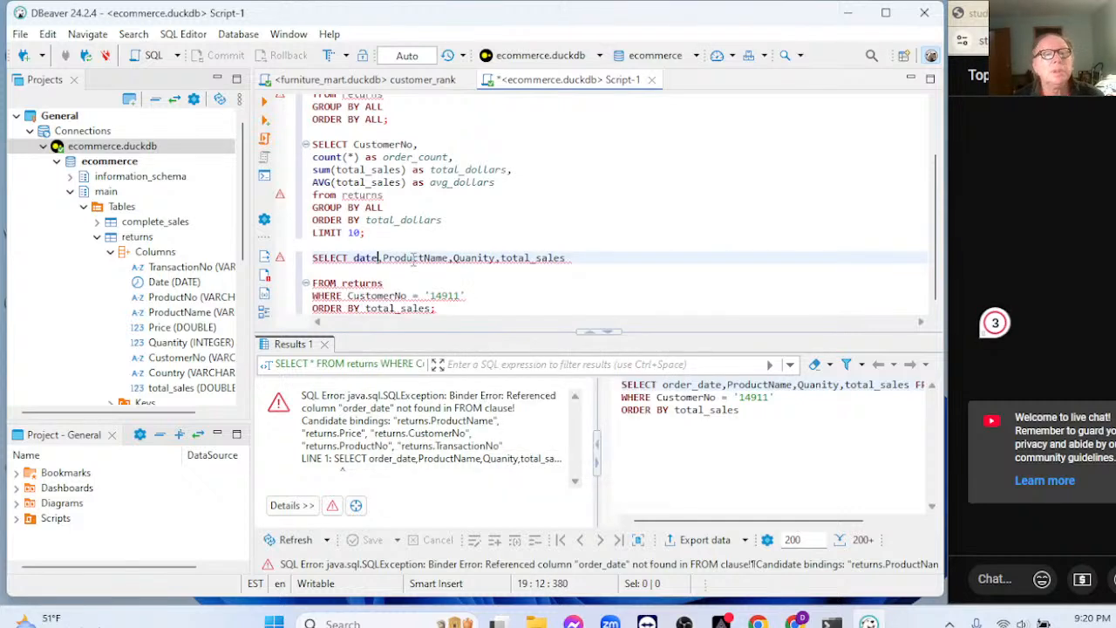
left_click_drag(566, 188, 566, 193)
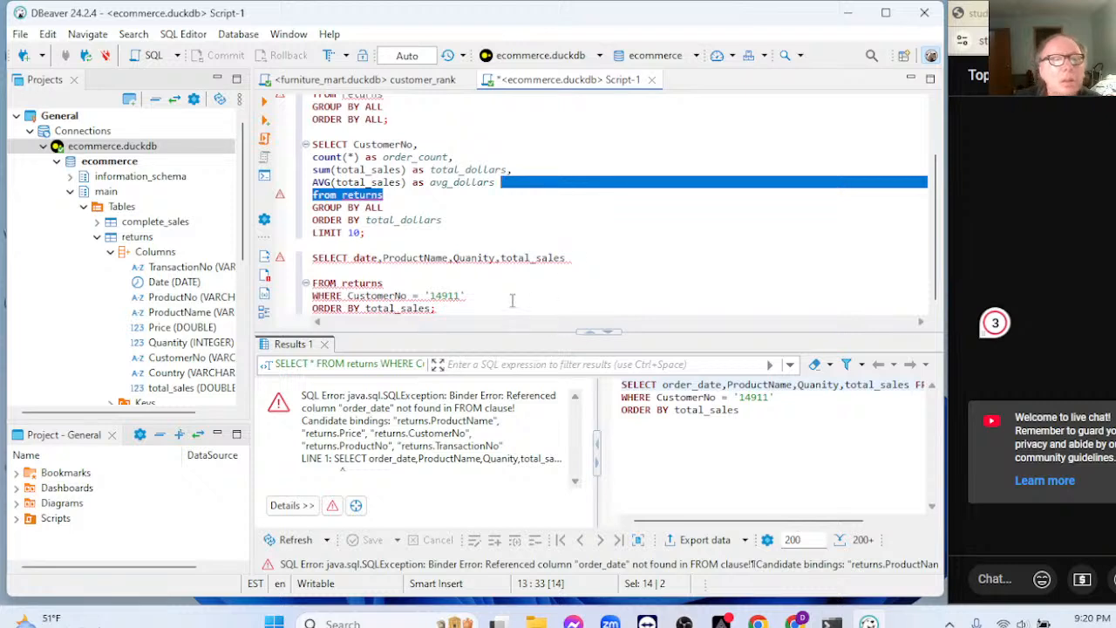
left_click_drag(315, 284, 347, 296)
left_click_drag(313, 254, 436, 309)
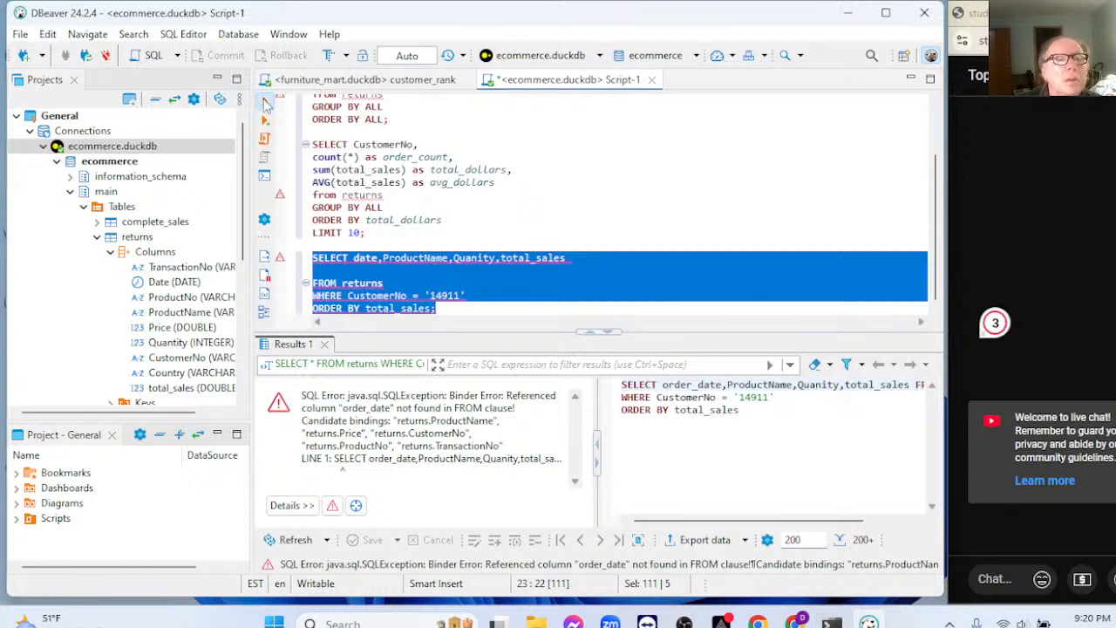
left_click(265, 102)
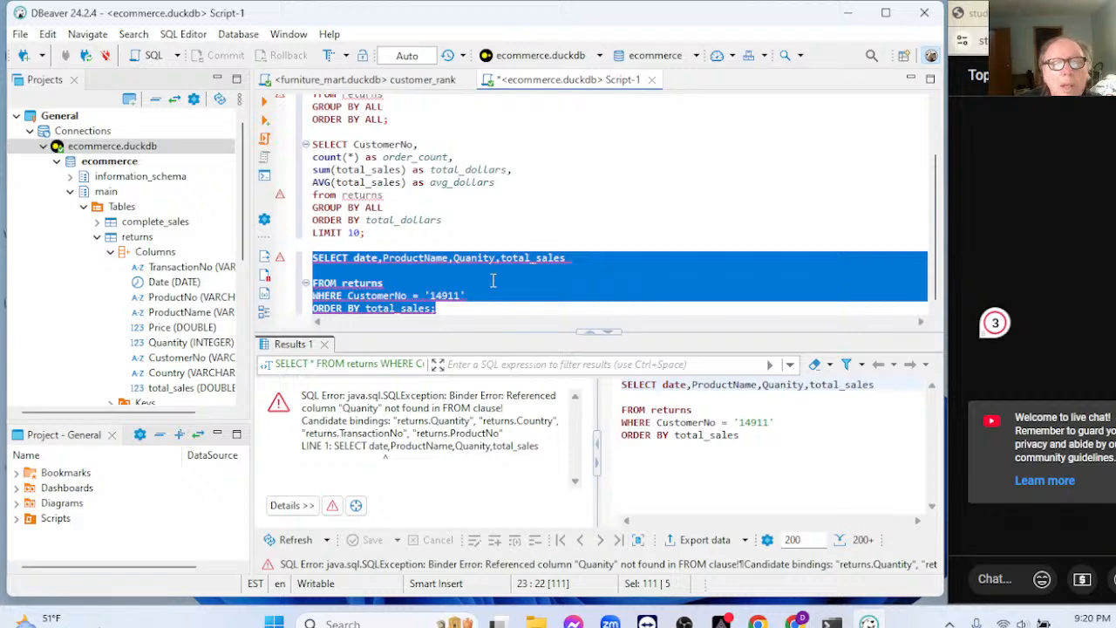
Step: Correct the misspelled column name to Quantity in the last query's SELECT list and rerun only that query
mouse_move(483, 257)
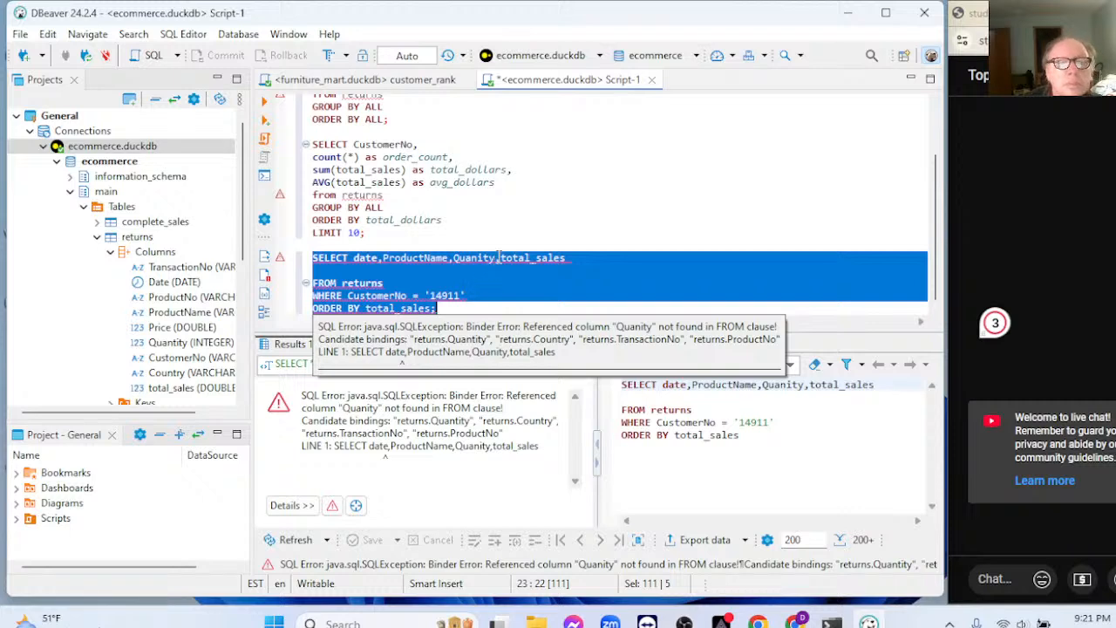
left_click(497, 257)
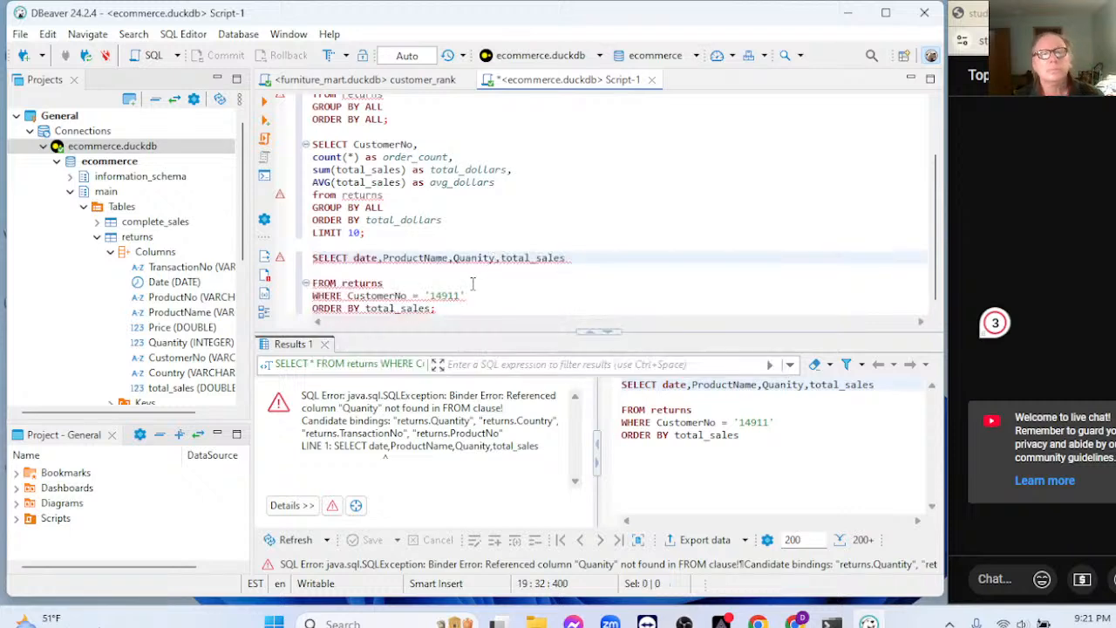
key("BackSpace")
key("BackSpace")
key("BackSpace")
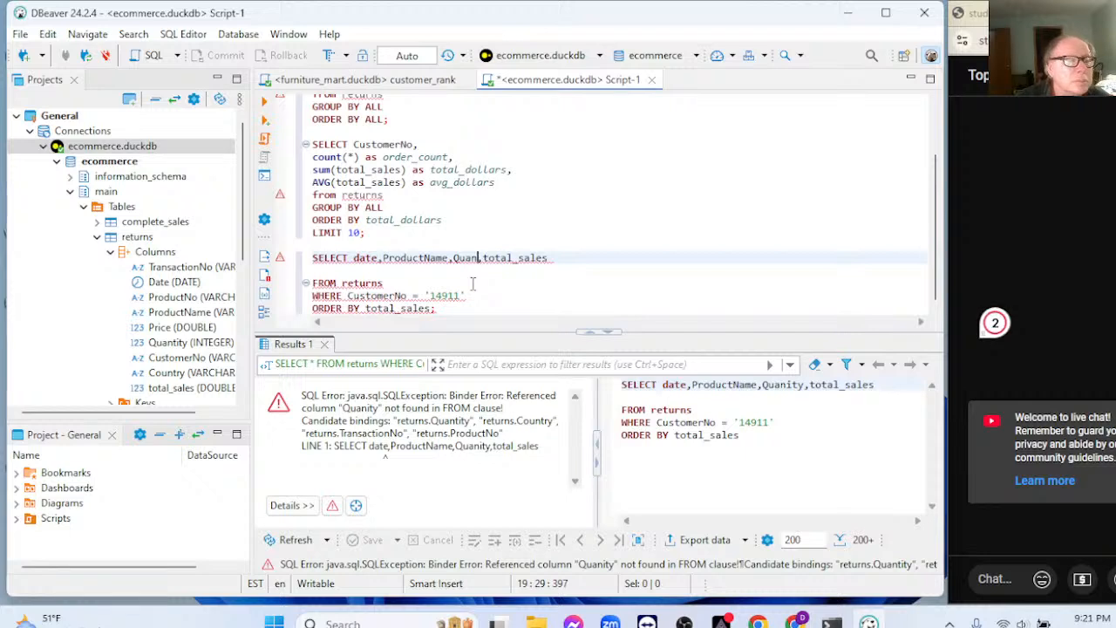
type("tity")
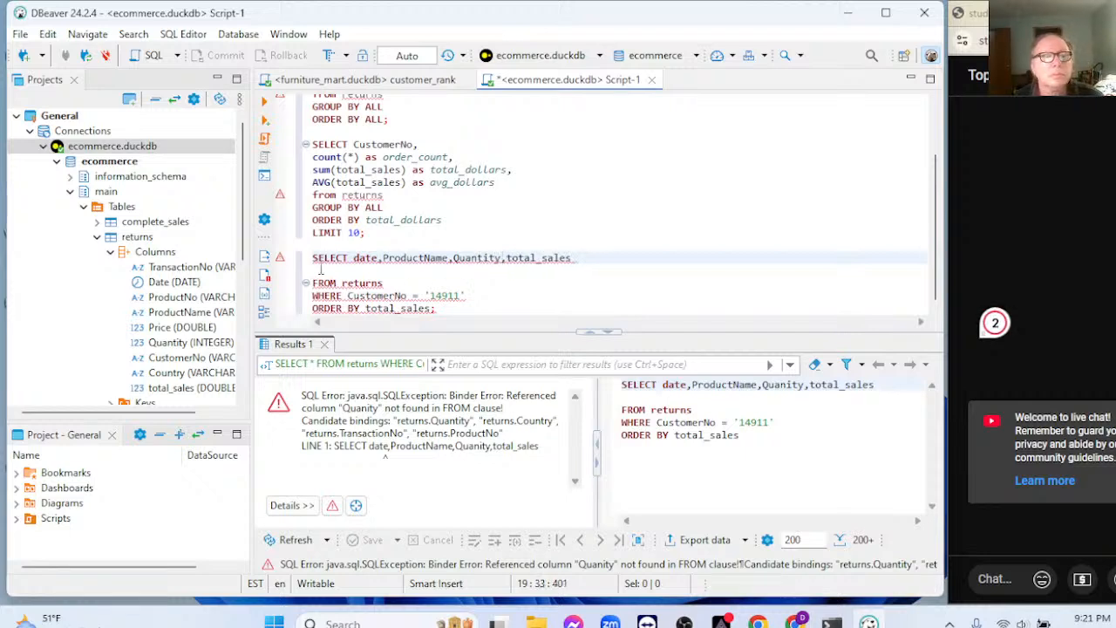
left_click_drag(312, 258, 451, 315)
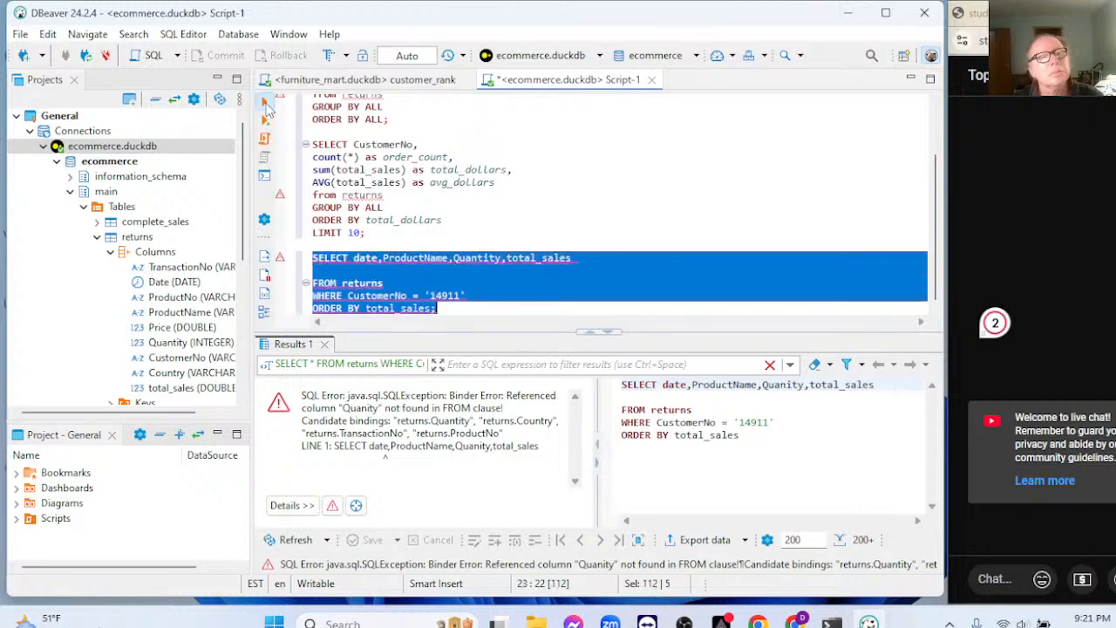
left_click(265, 103)
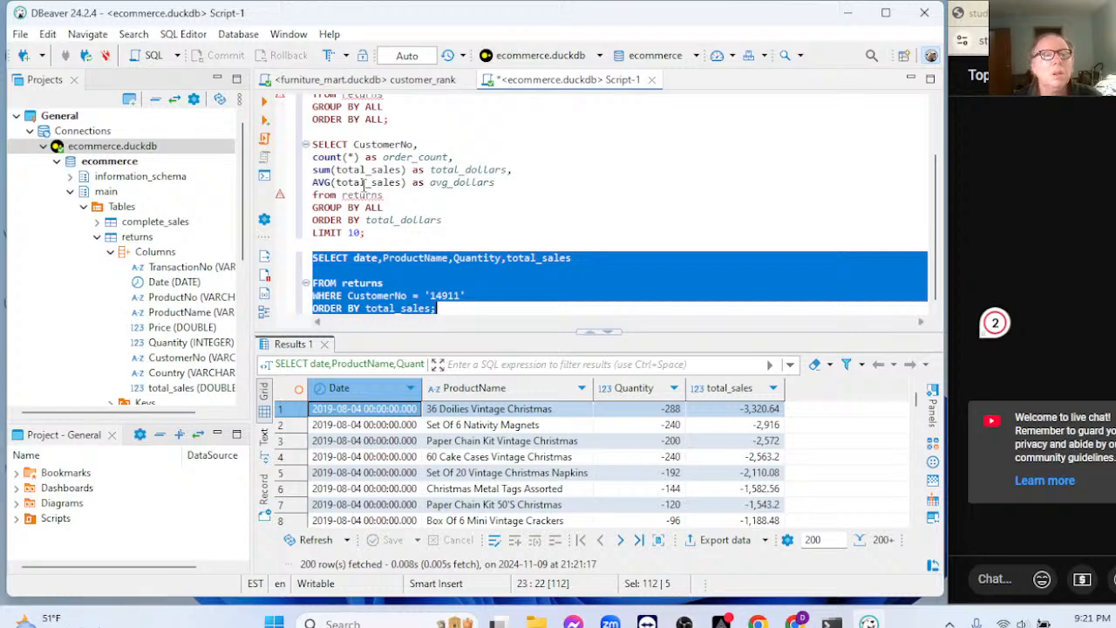
Step: Copy the last query's WHERE CustomerNo filter into the year-and-month query, on a new line below from returns
scroll(578, 178, "up", 2)
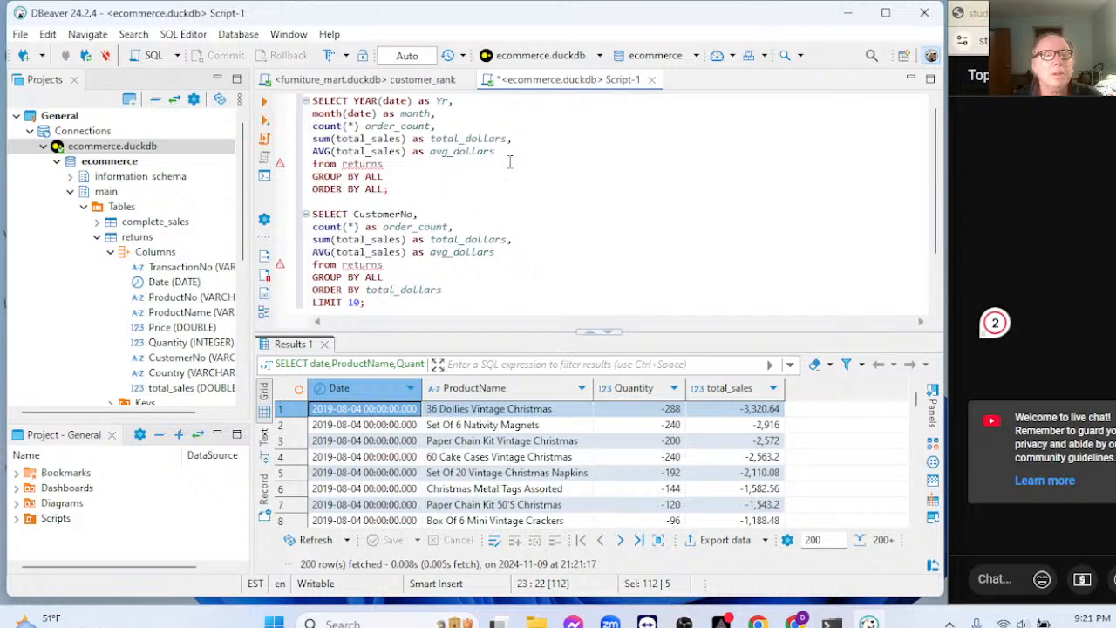
scroll(503, 218, "down", 2)
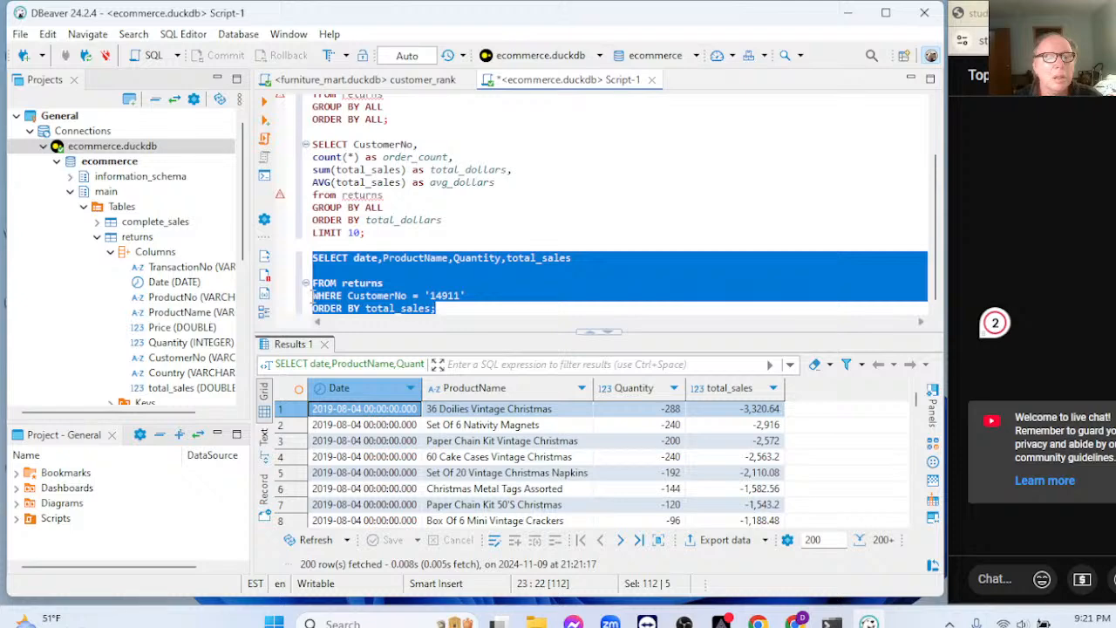
left_click_drag(312, 295, 464, 290)
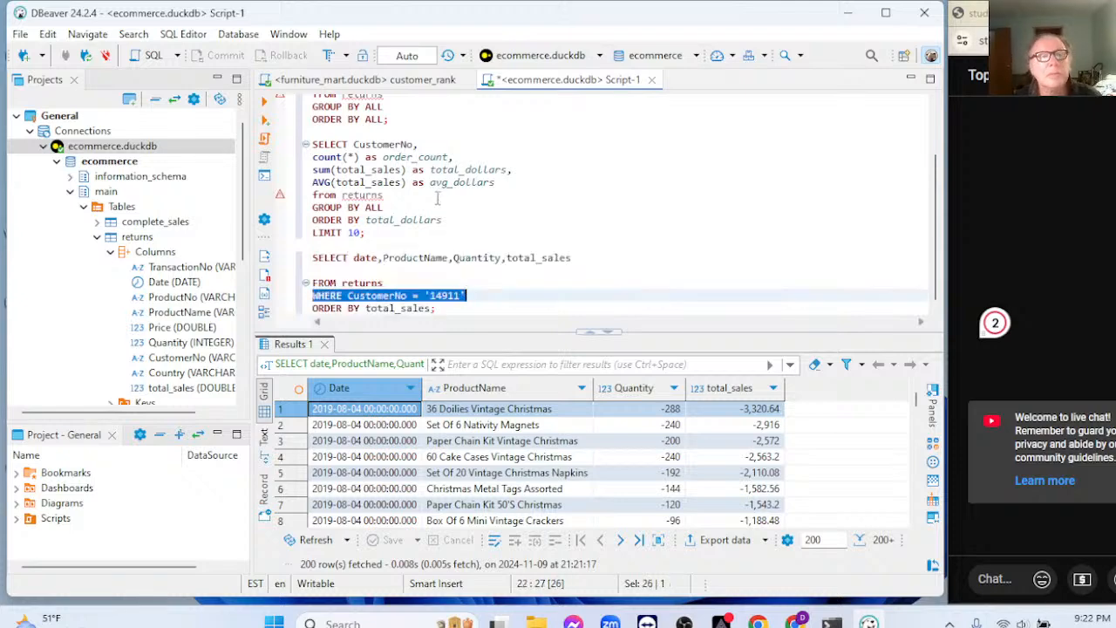
scroll(452, 190, "up", 2)
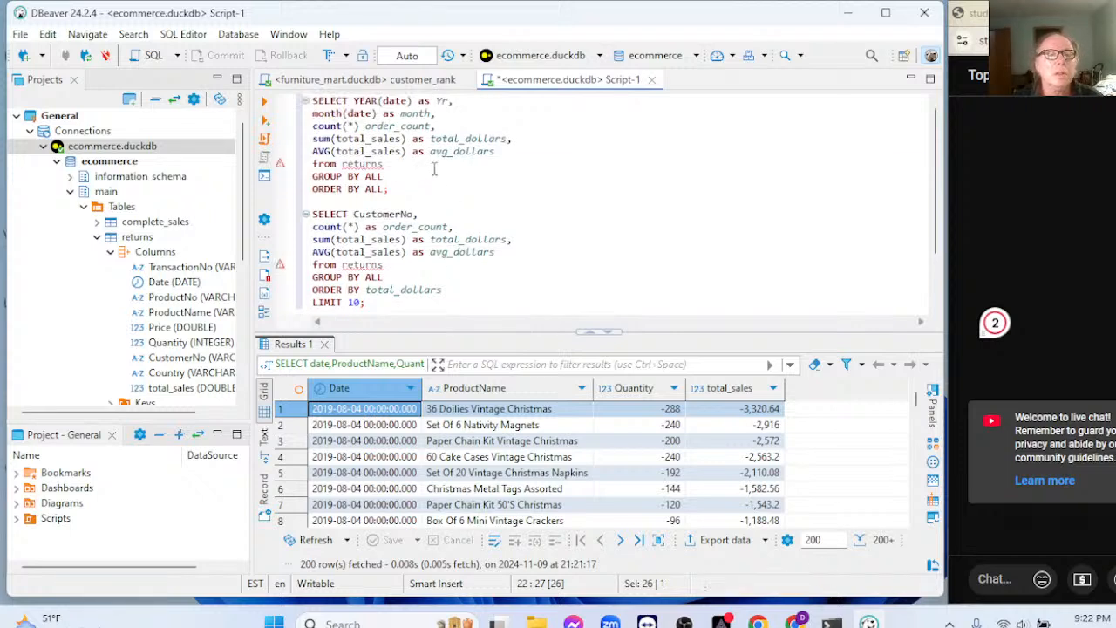
left_click(433, 169)
key("Return")
type("WHERE CustomerNo = '14911'")
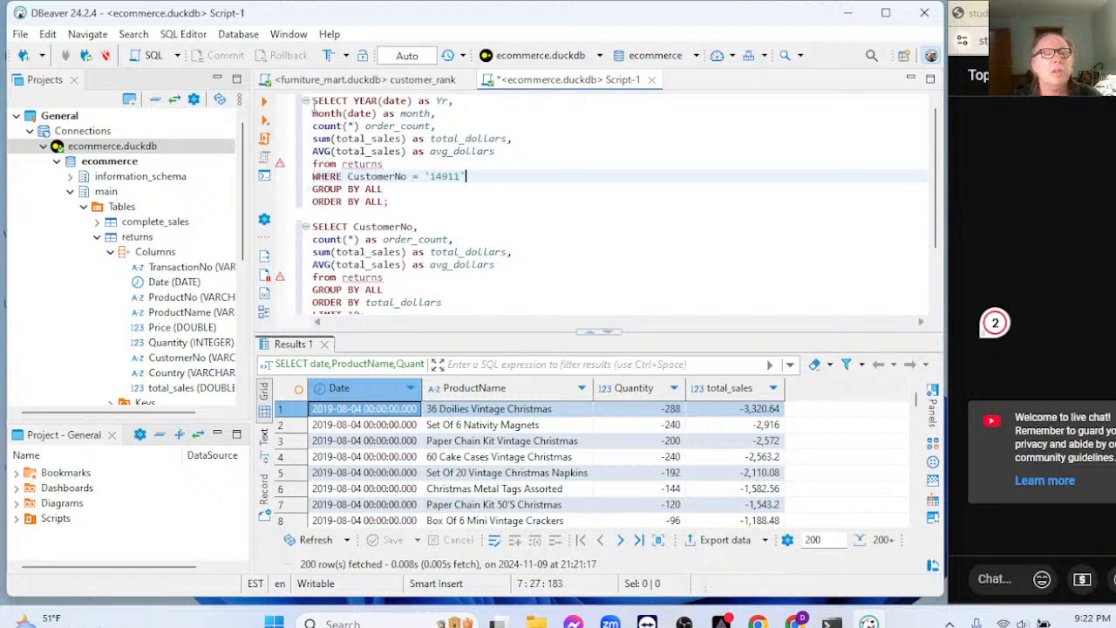
Step: Run only the filtered year-and-month query, review its results through month 12 of 2019 and select the month 8 order_count cell
left_click_drag(311, 101, 390, 202)
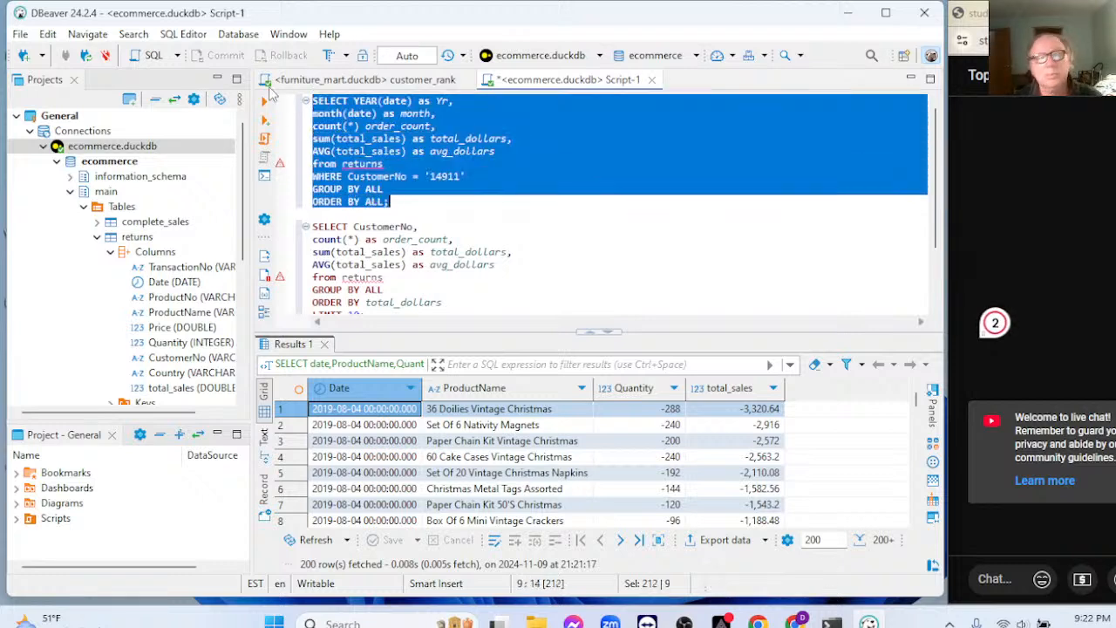
left_click(264, 102)
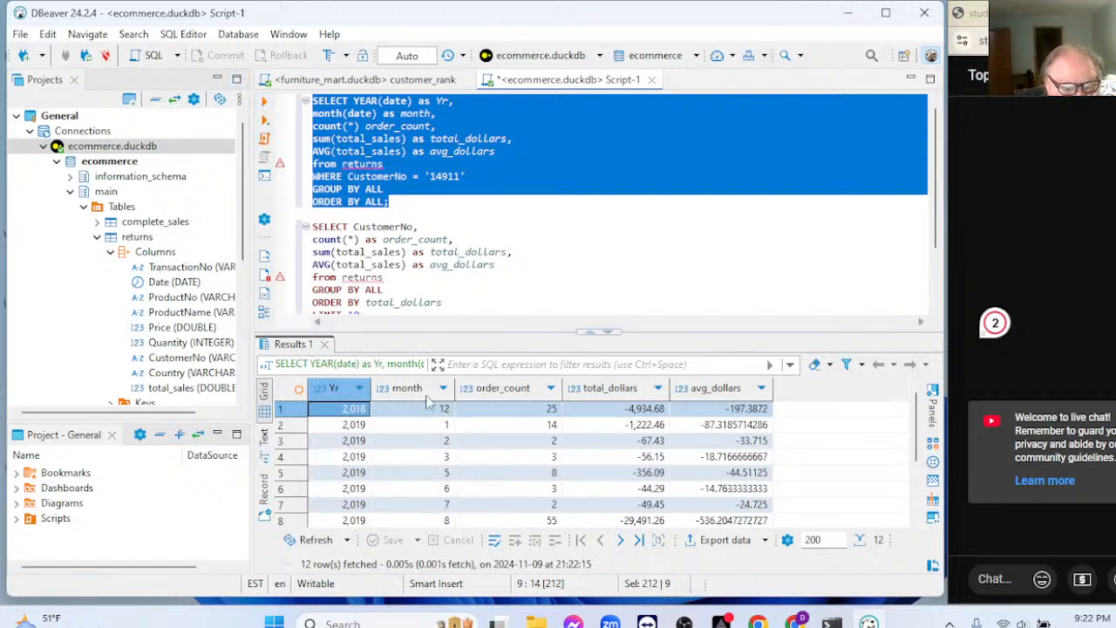
scroll(449, 474, "down", 2)
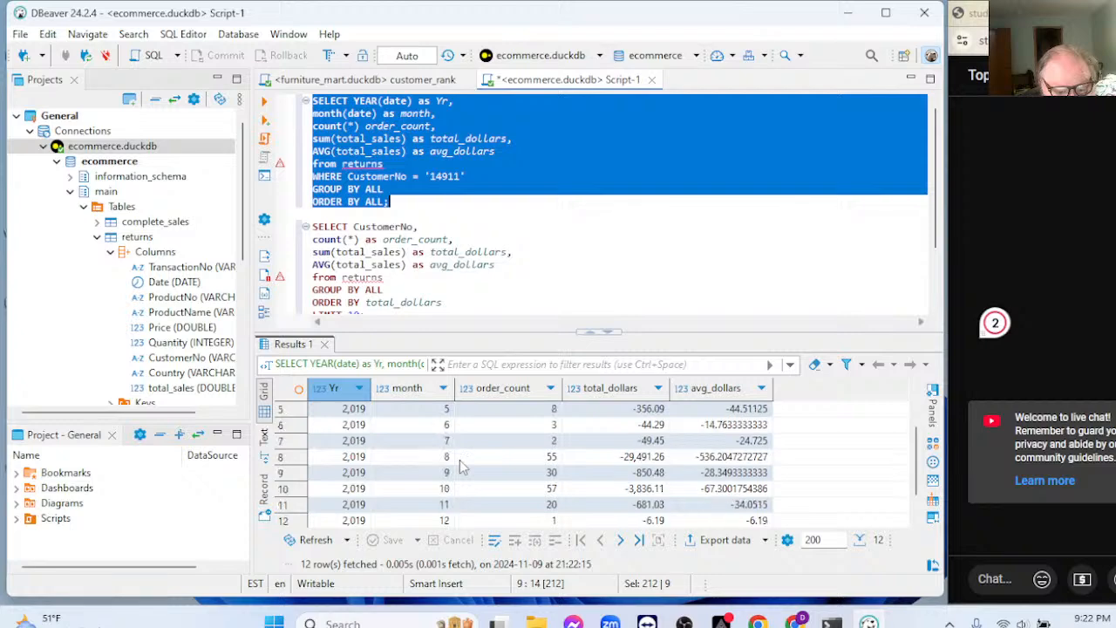
scroll(462, 467, "down", 1)
scroll(462, 467, "up", 1)
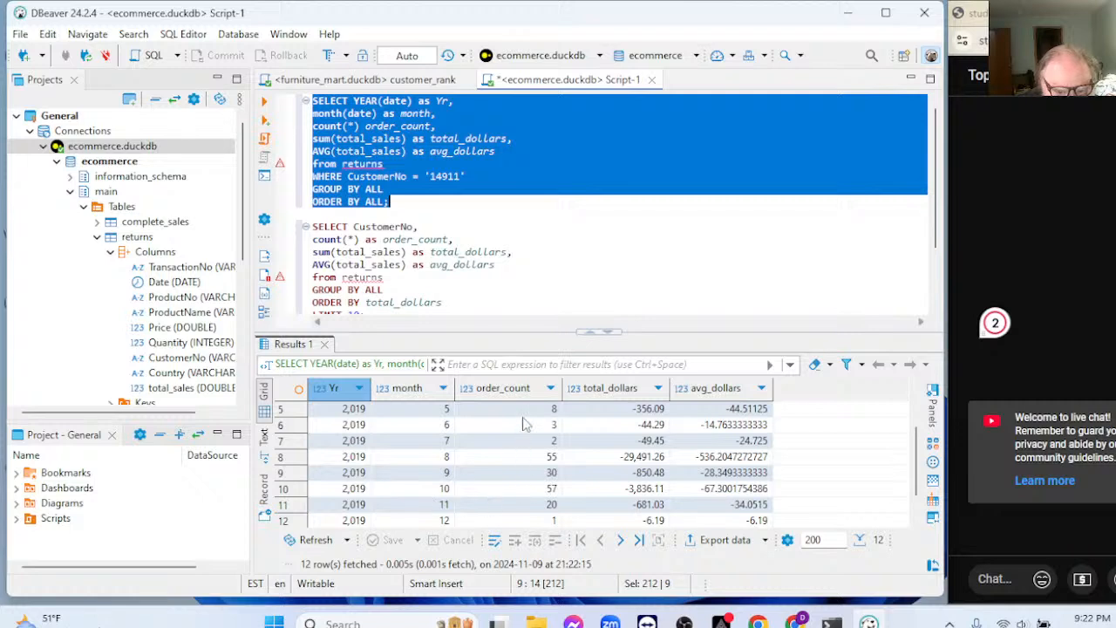
scroll(523, 425, "down", 1)
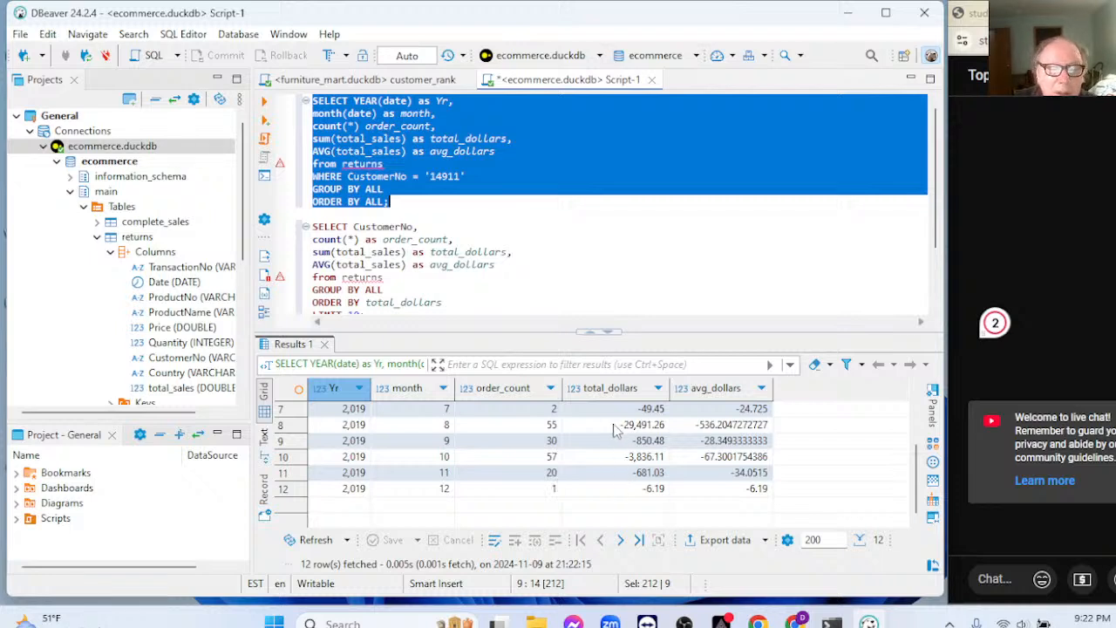
left_click(551, 428)
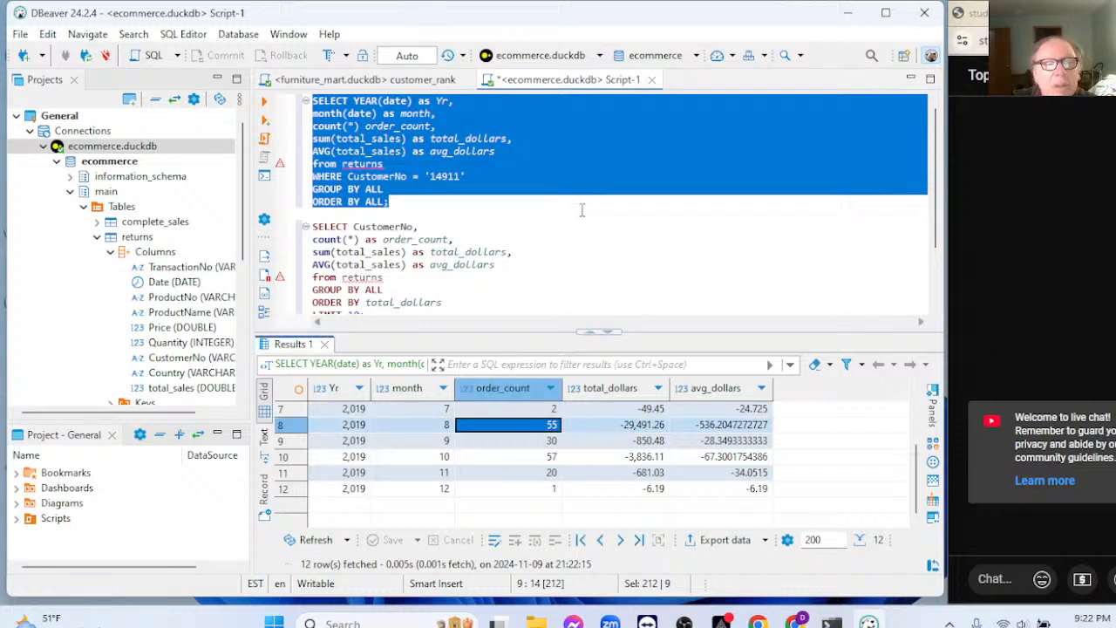
Step: Bring the last two queries into view and take a screenshot of the area containing the queries and the monthly results
scroll(582, 215, "down", 2)
scroll(582, 214, "up", 1)
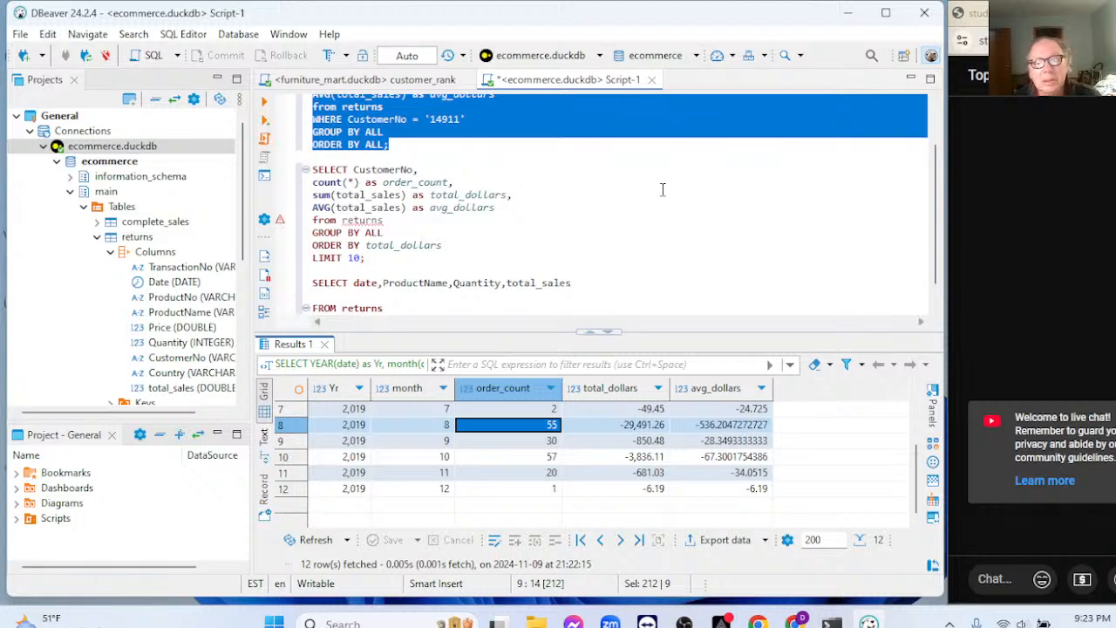
scroll(671, 199, "down", 1)
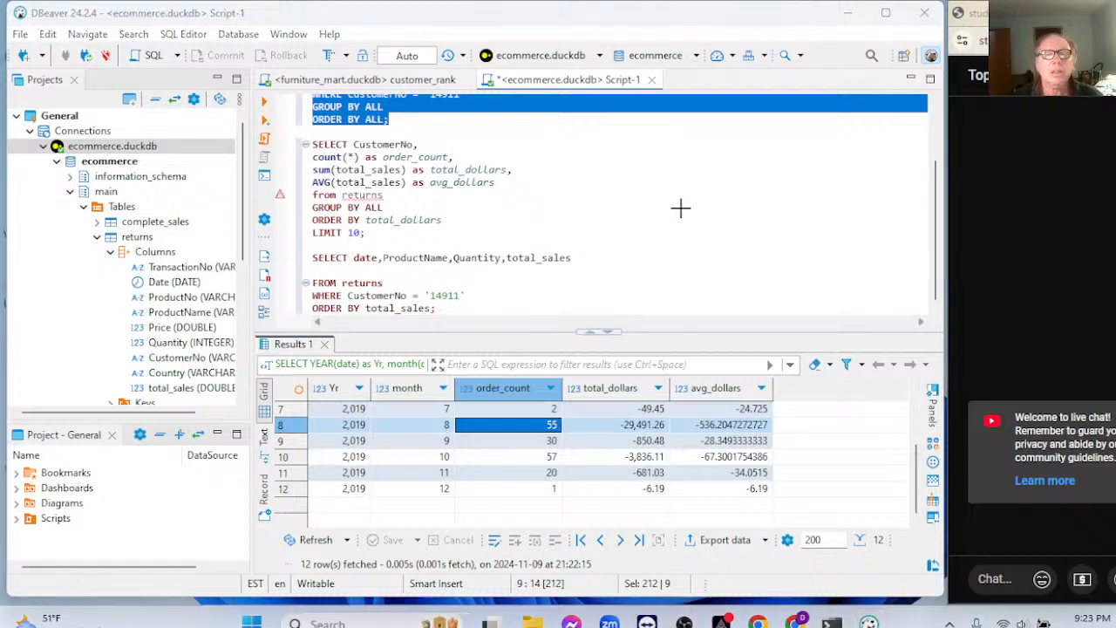
key("super+shift+s")
left_click_drag(240, 9, 861, 538)
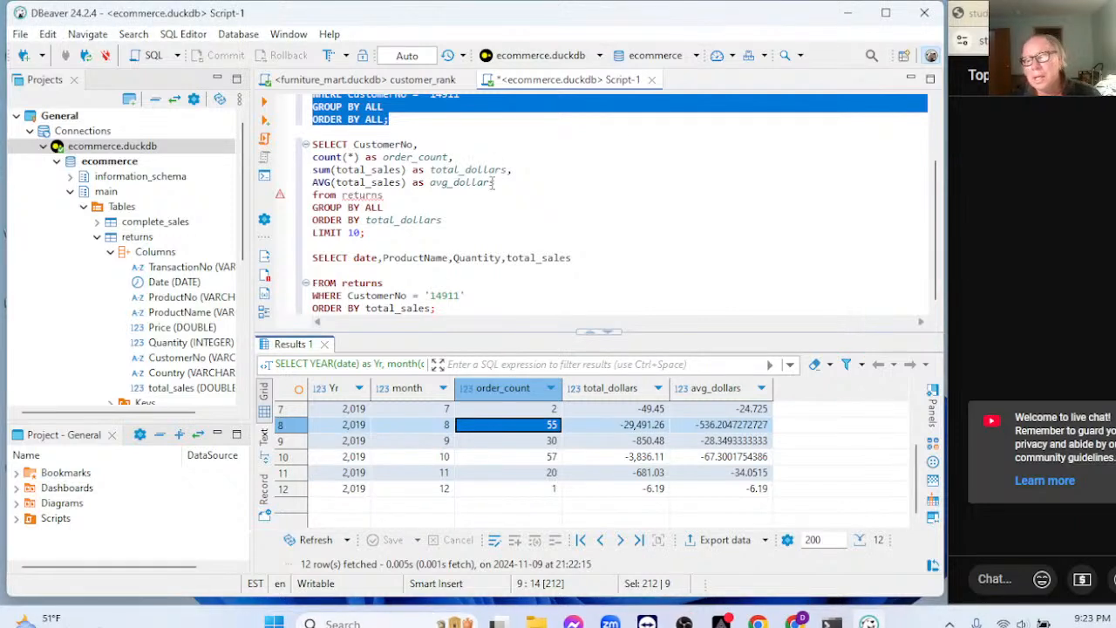